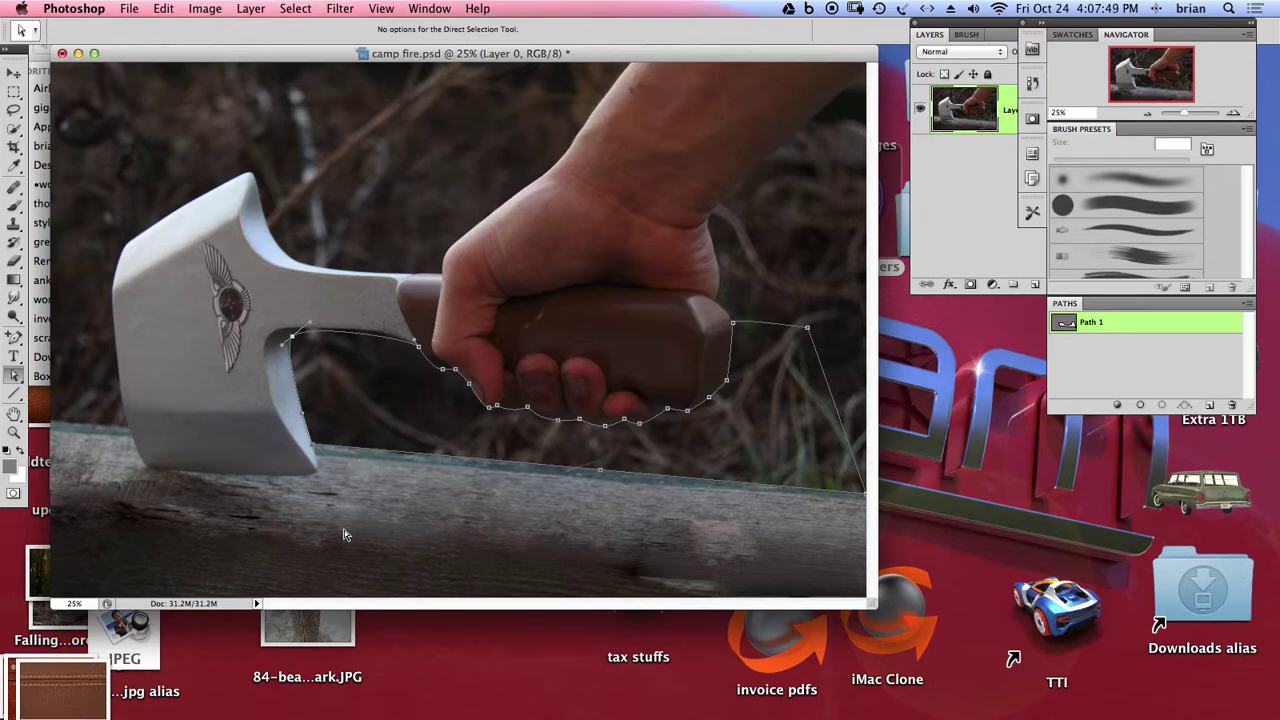
- Add two anchor points to the path along the axe head's underside, above the opening between head and hand
left_click(519, 435, "super")
left_click(566, 450, "super")
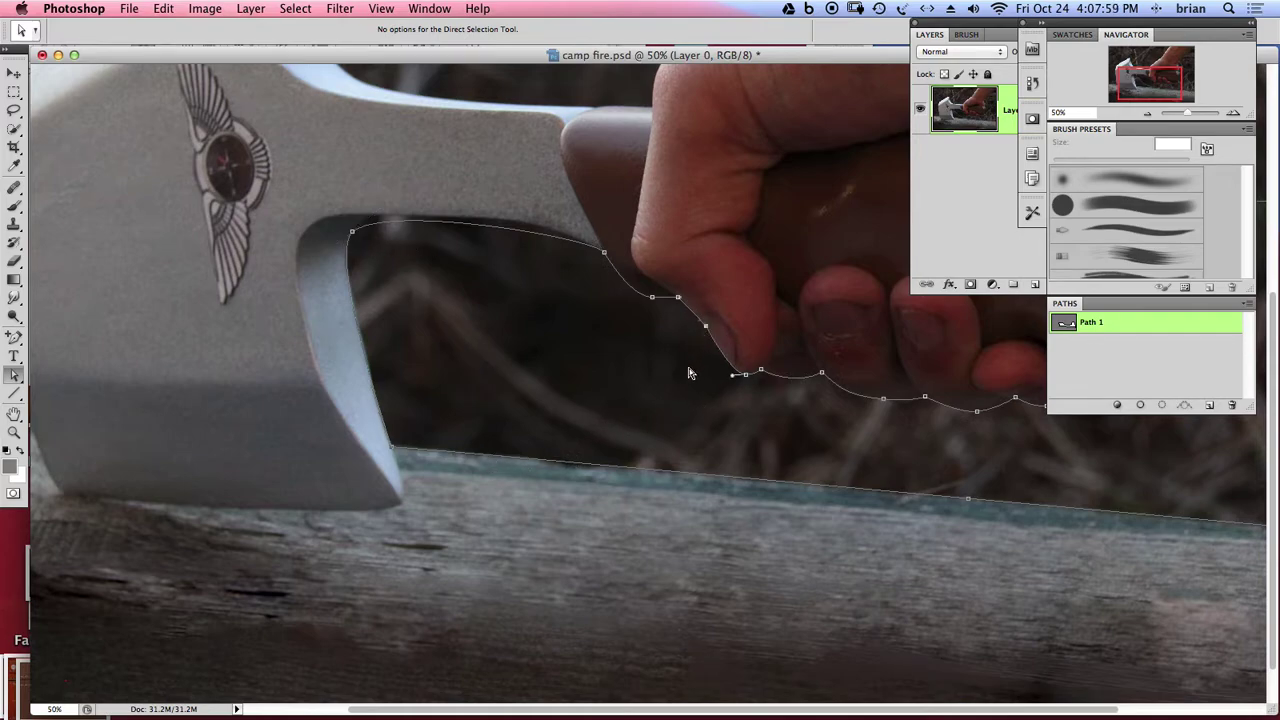
left_click(690, 403, "super")
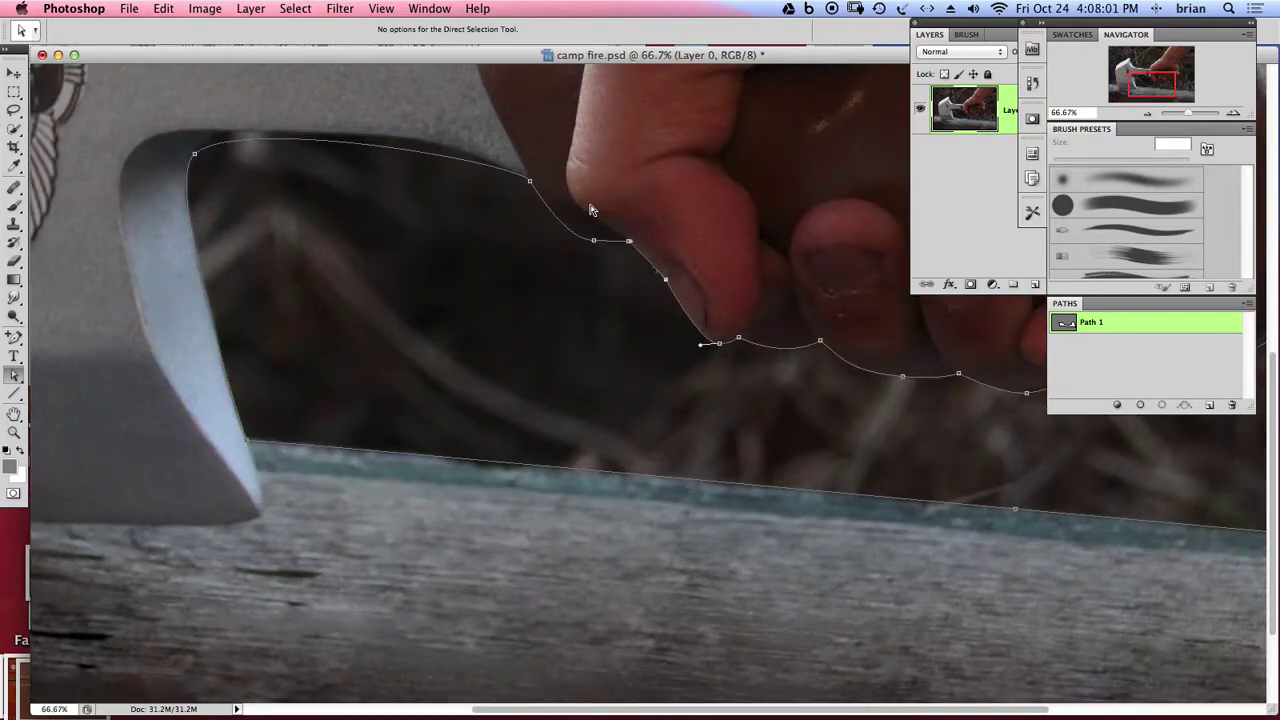
left_click(595, 241)
left_click_drag(574, 331, 617, 457)
left_click(438, 347, "super")
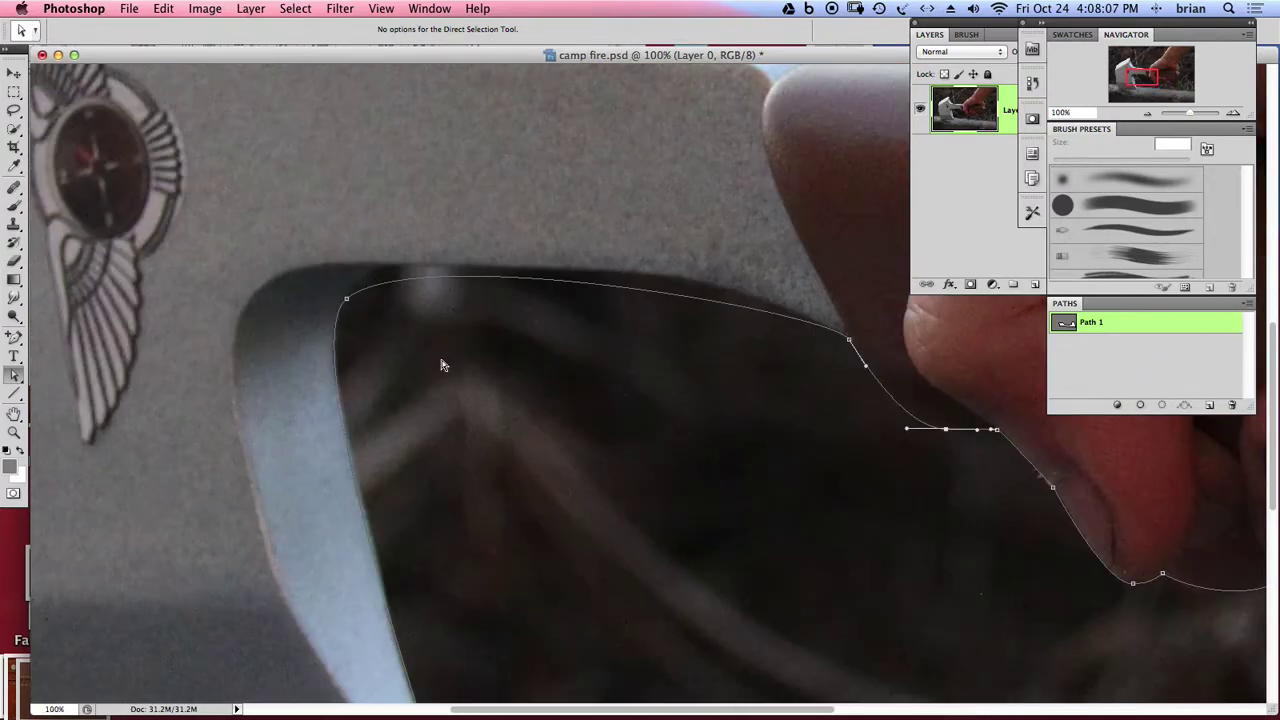
left_click(345, 300)
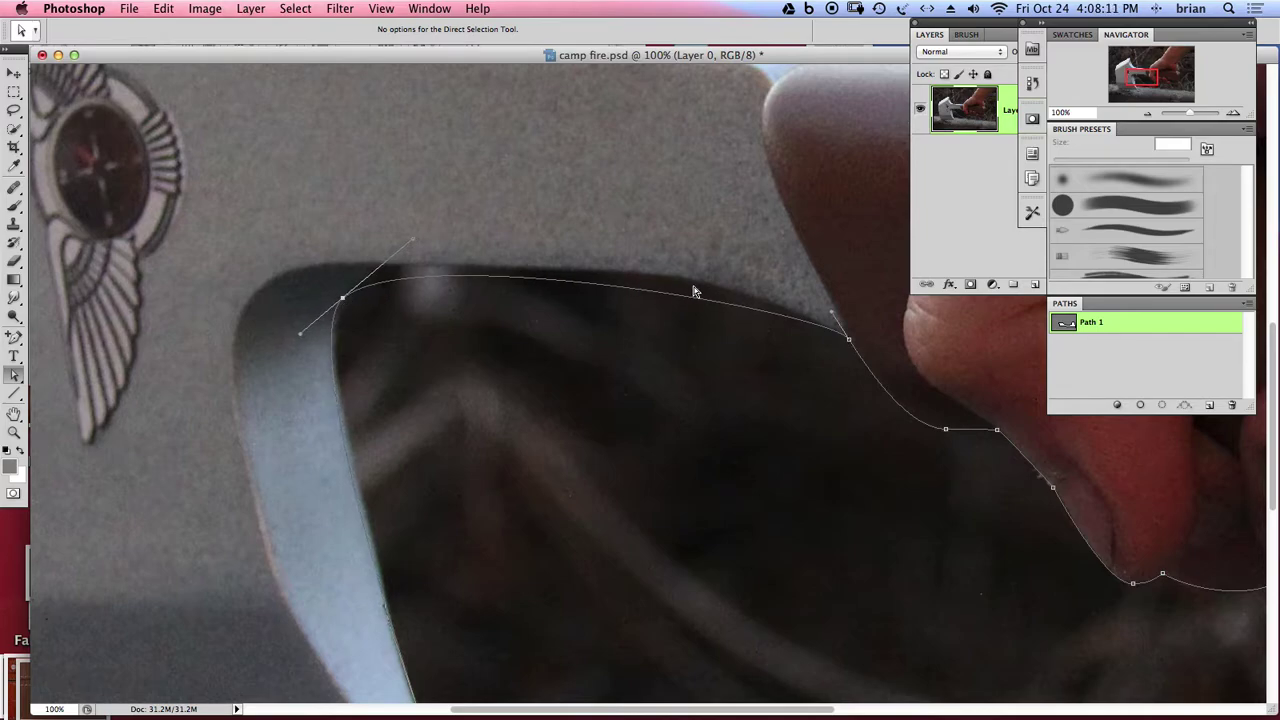
left_click(13, 339)
left_click(13, 339, "alt")
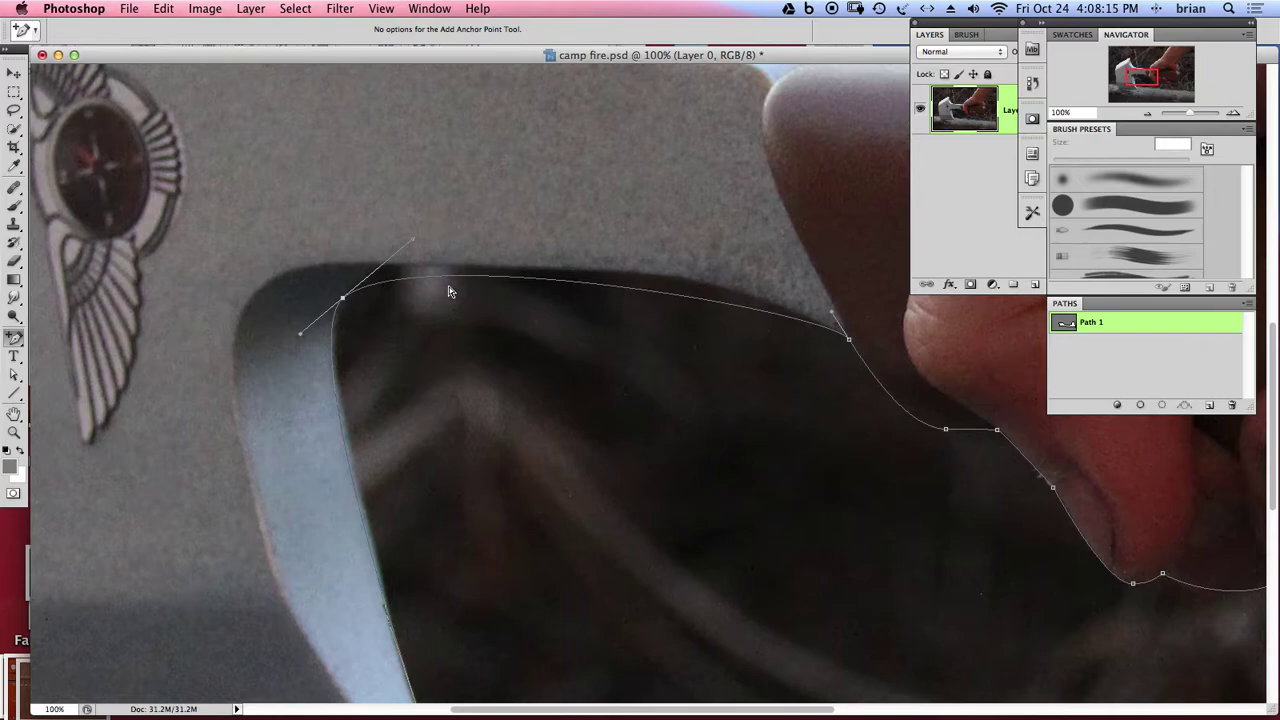
left_click(392, 281)
left_click(668, 295)
- Reposition the added anchor points and the inner corner point so the path follows the underside edge of the axe head
left_click(14, 375)
left_click(667, 302)
left_click(669, 297)
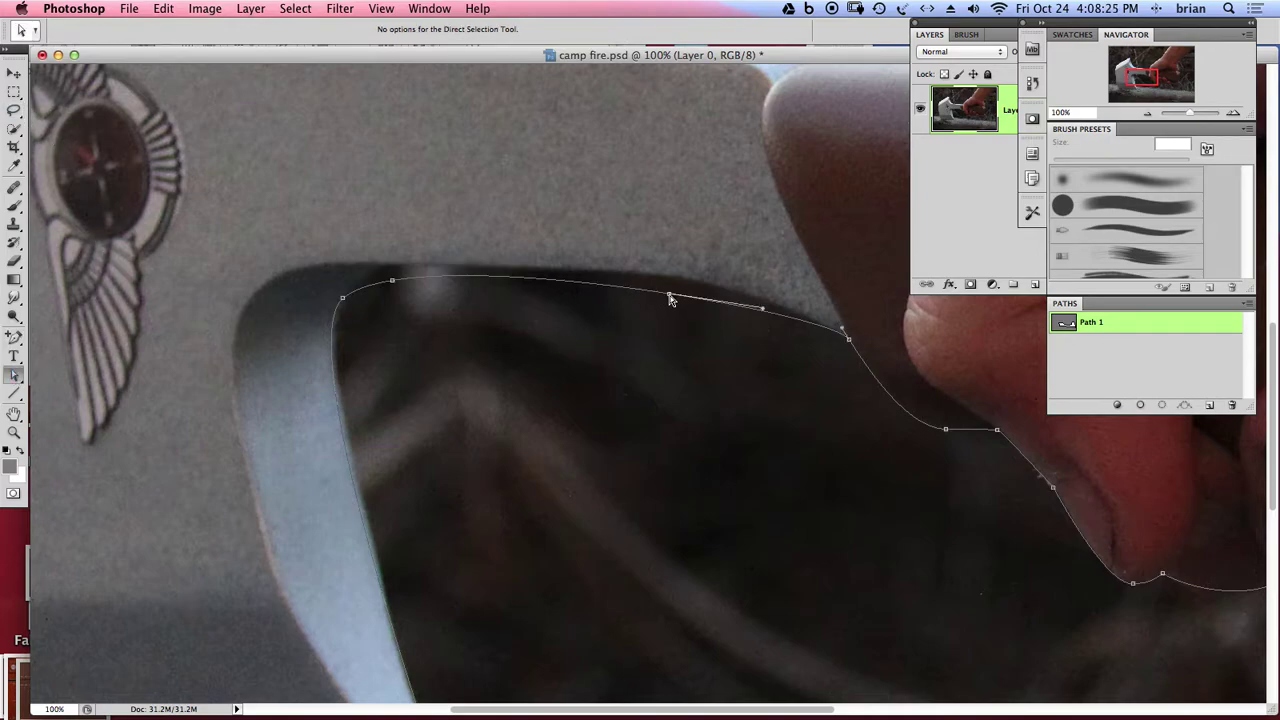
left_click_drag(670, 300, 678, 284)
left_click_drag(393, 280, 366, 271)
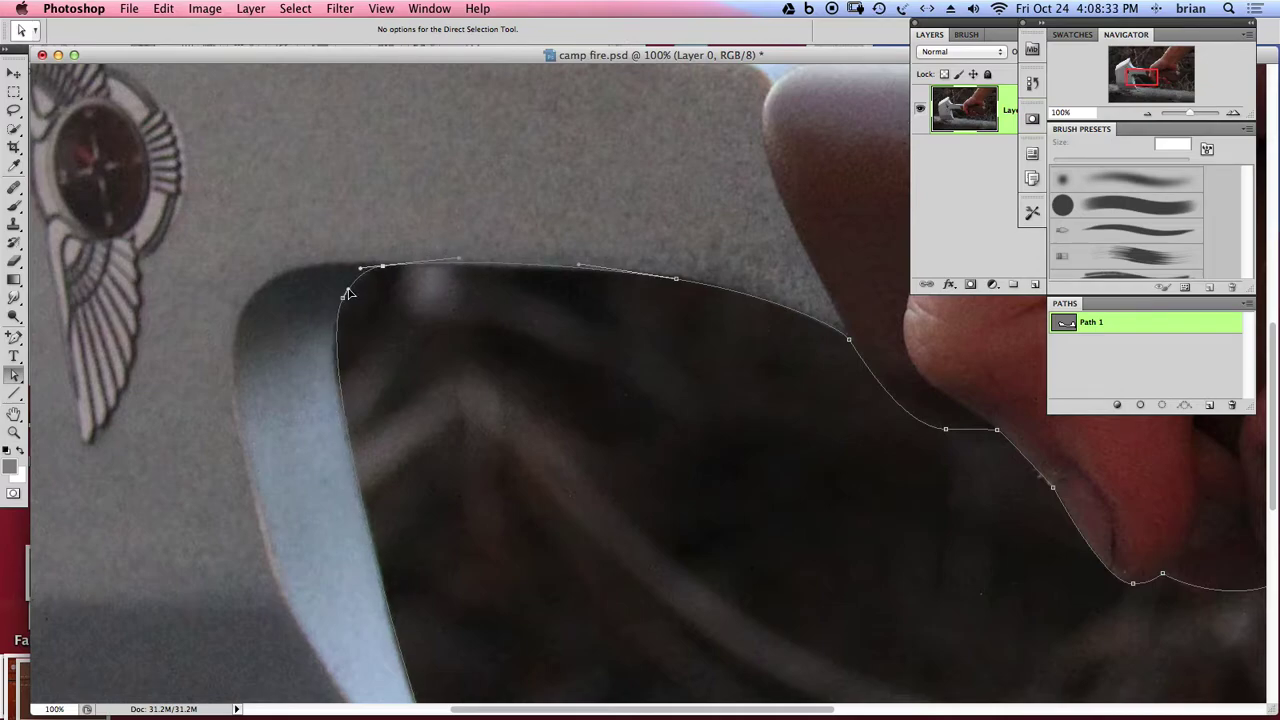
left_click(342, 299)
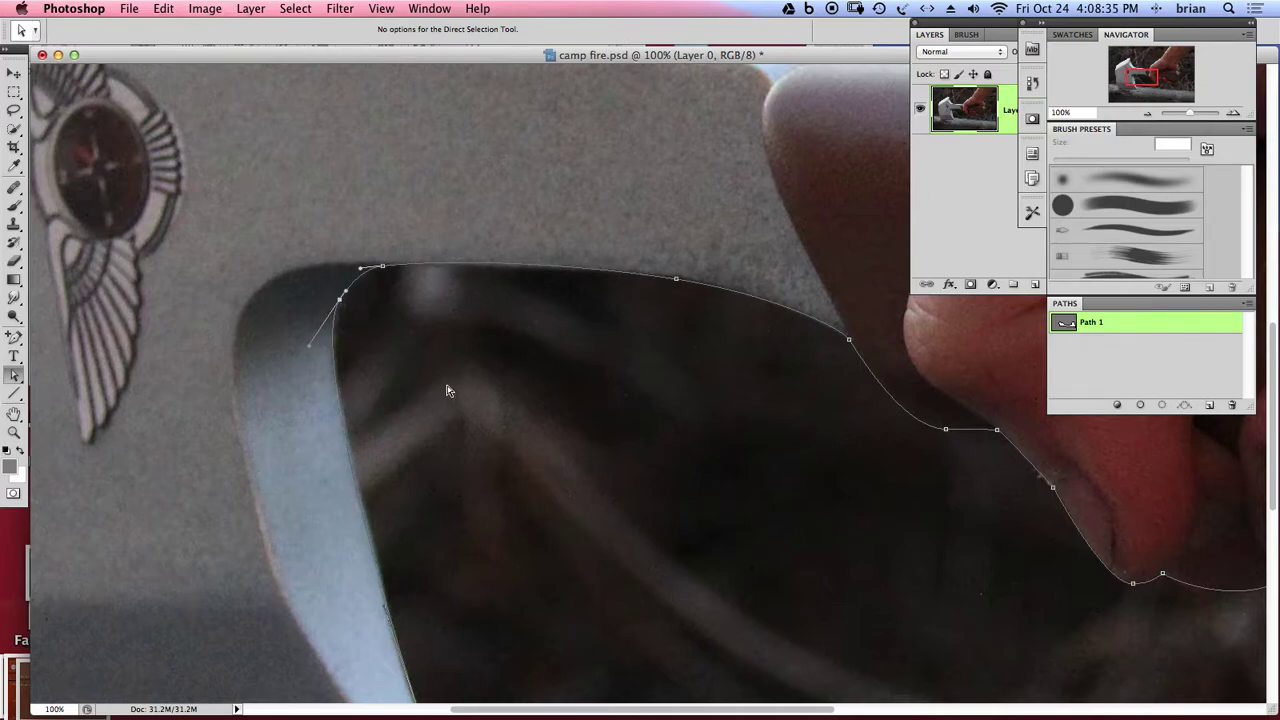
- Inspect the rest of the path around the fingers and the handle end for fit
mouse_move(660, 405)
left_mouse_down()
mouse_move(366, 294)
mouse_move(306, 244)
mouse_move(86, 194)
left_mouse_up()
mouse_move(803, 480)
left_mouse_down()
mouse_move(331, 414)
mouse_move(269, 334)
left_mouse_up()
left_click_drag(350, 485, 354, 486)
left_click_drag(584, 366, 449, 506)
left_click_drag(674, 301, 674, 471)
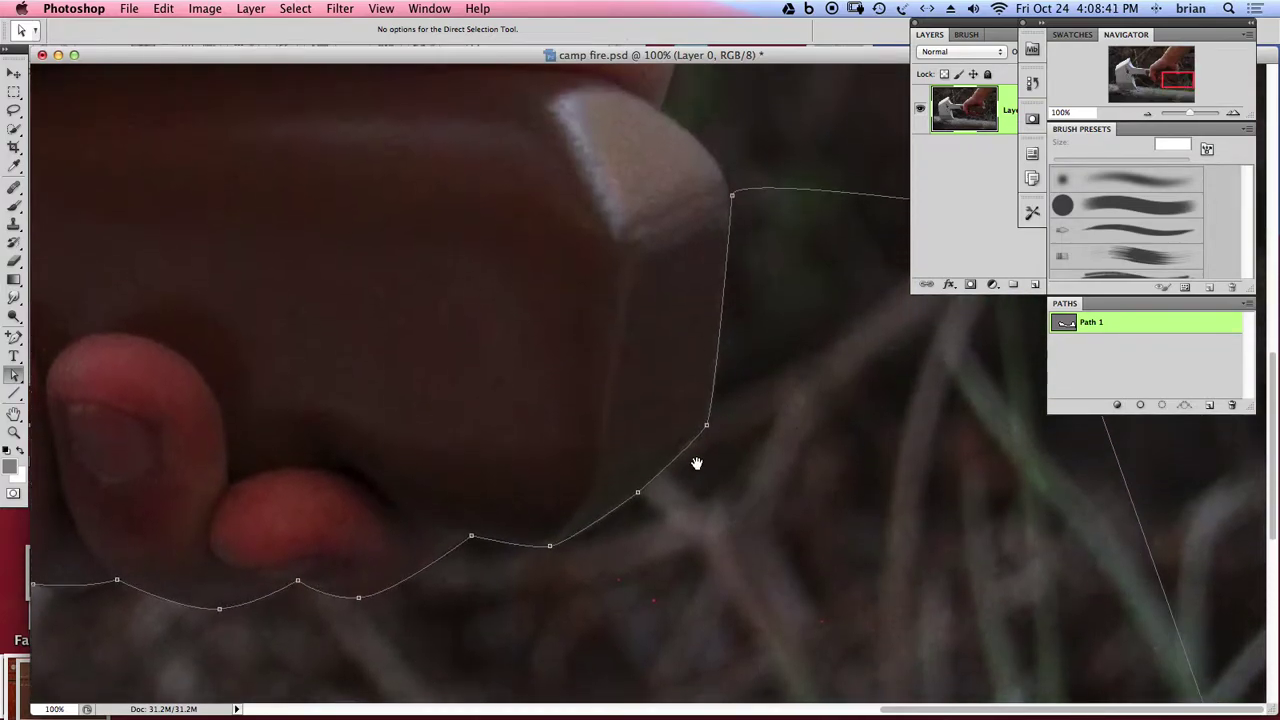
key("super+minus")
key("super+minus")
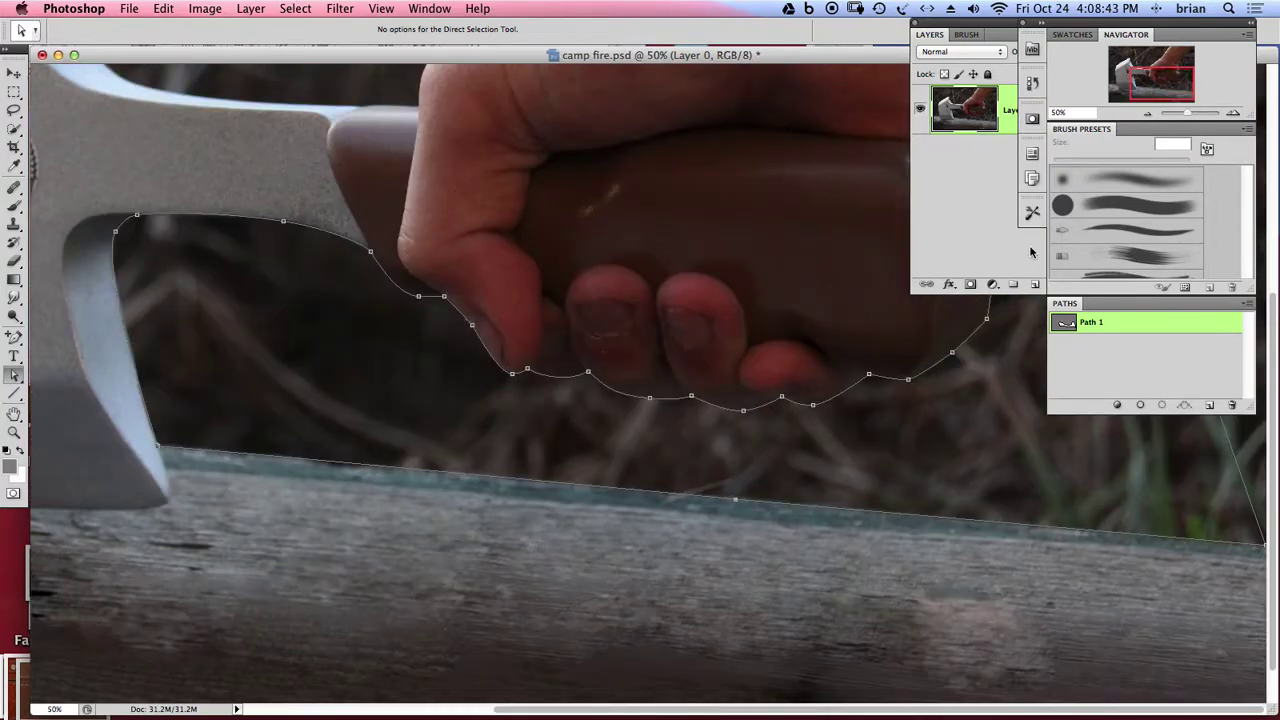
key("super+minus")
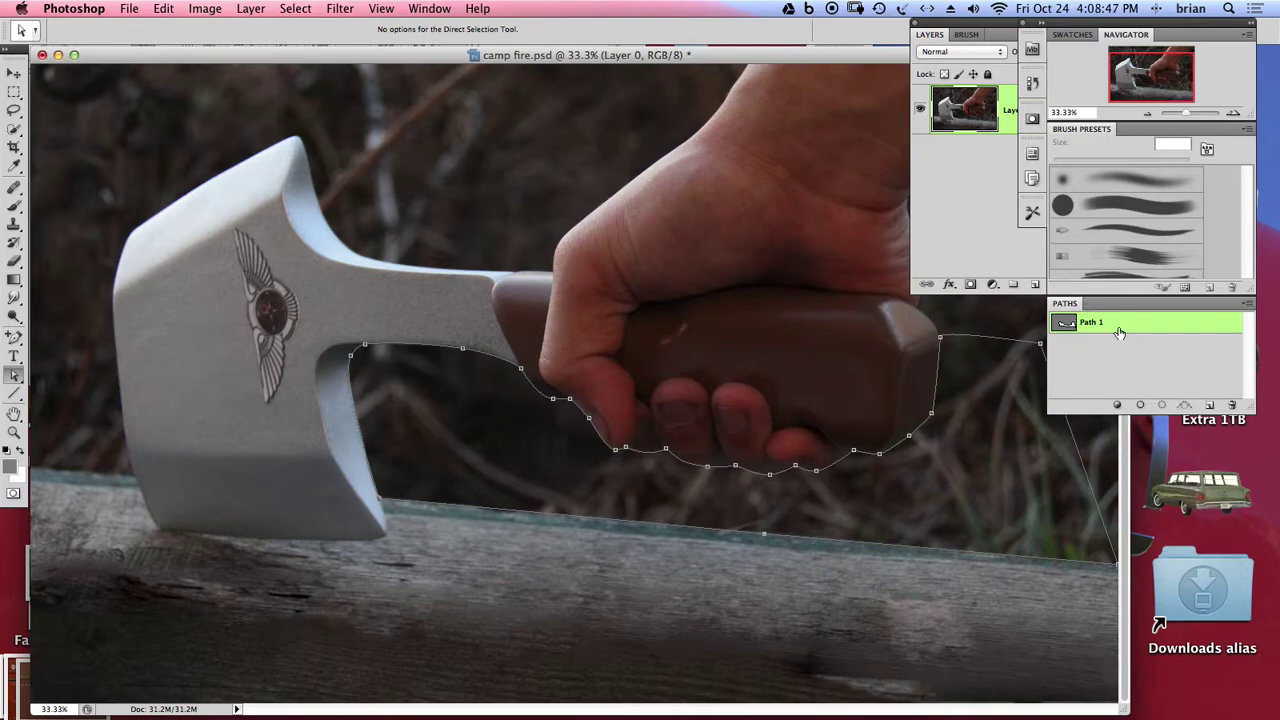
- Move the path's upper corner point beyond the handle end out to the edge of the image
left_click_drag(1126, 708, 1035, 715)
scroll(973, 513, "right", 5)
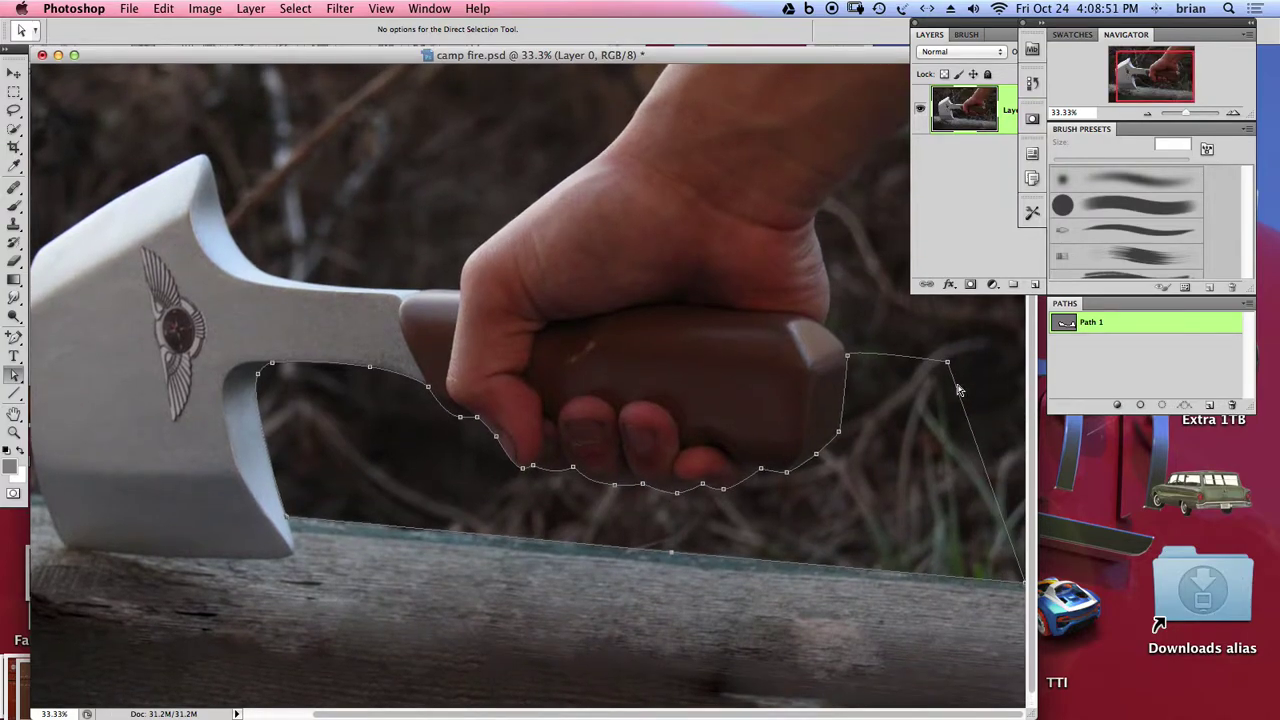
left_click_drag(948, 365, 1020, 360)
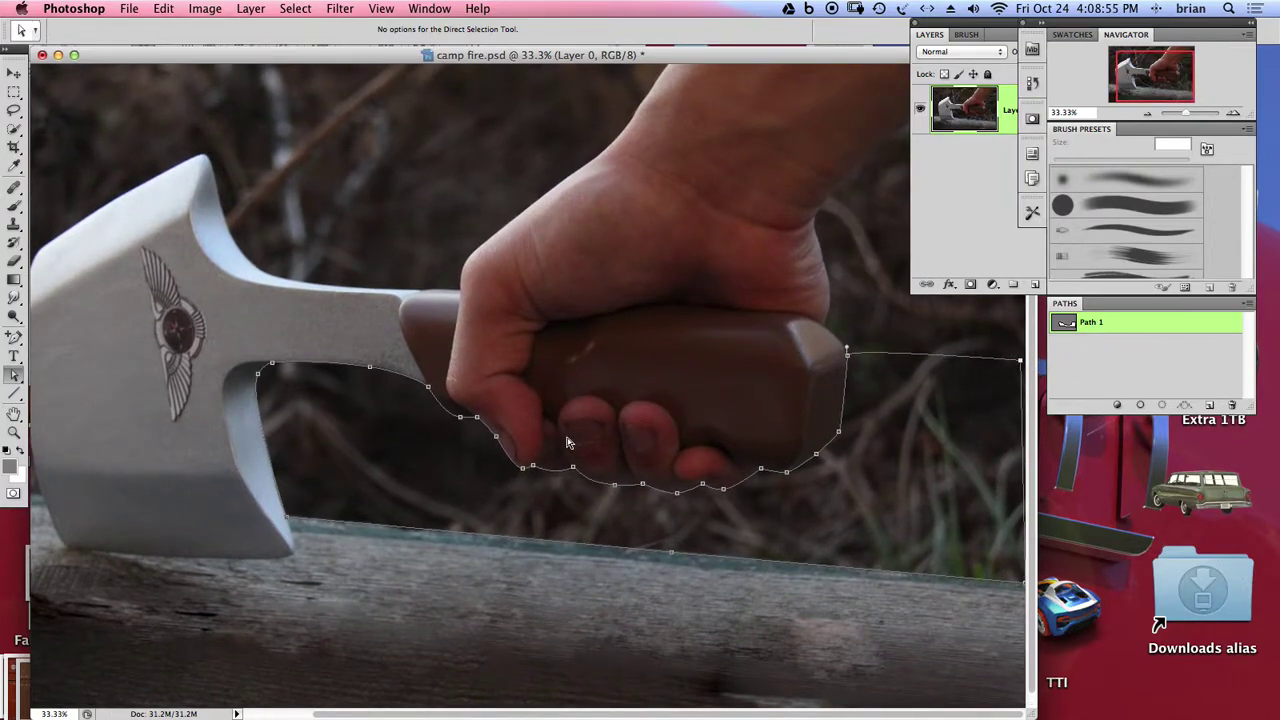
- Rename Path 1 as mask and pull its outer corner point past the image's edge
double_click(1093, 322)
type("mask")
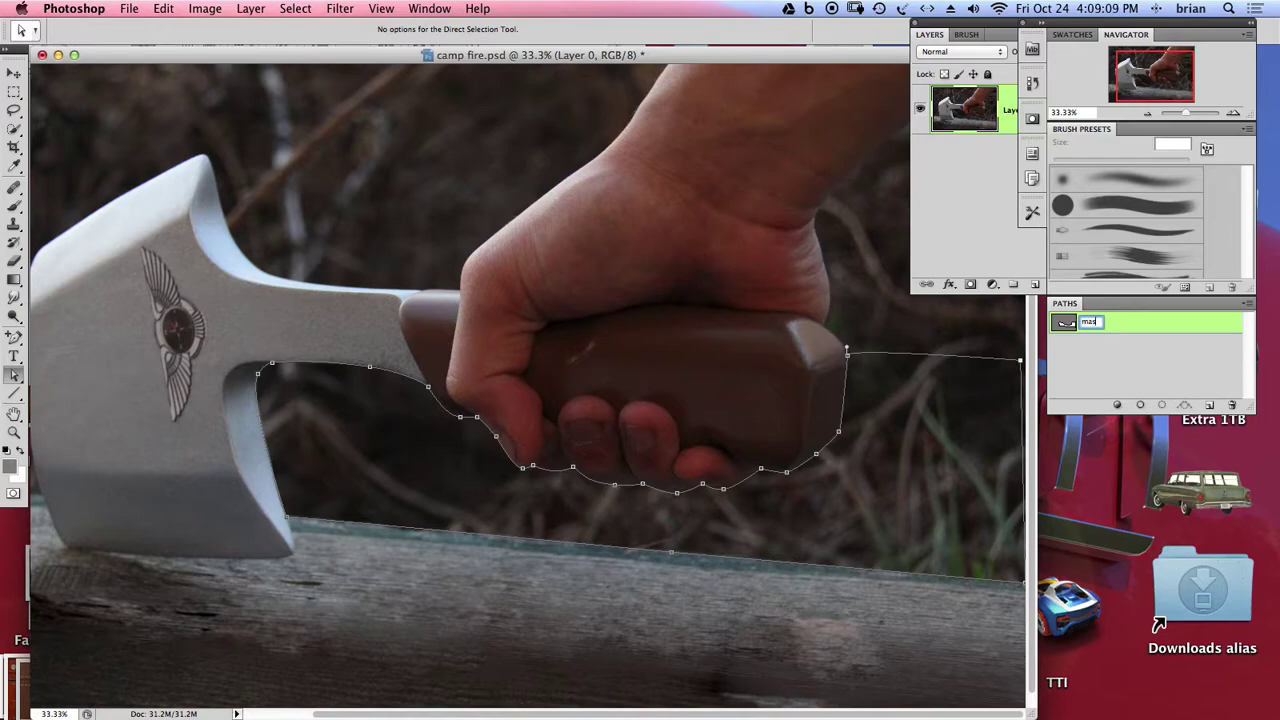
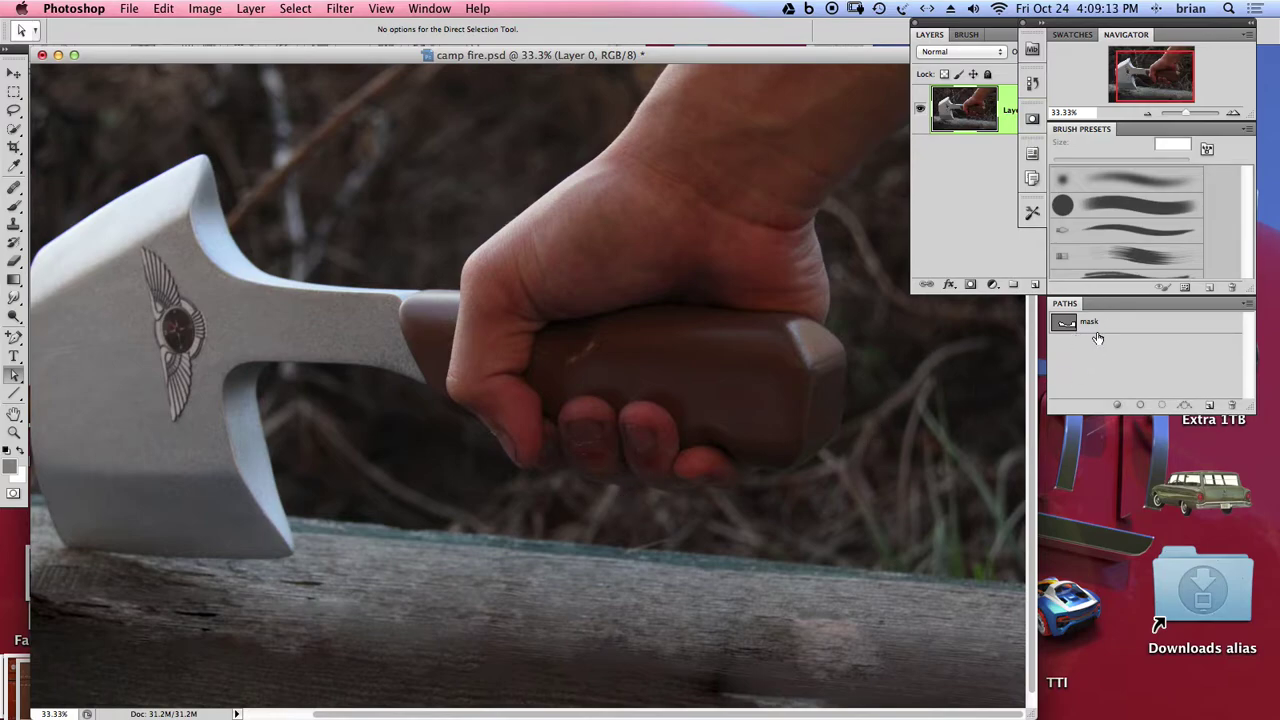
left_click(1066, 327)
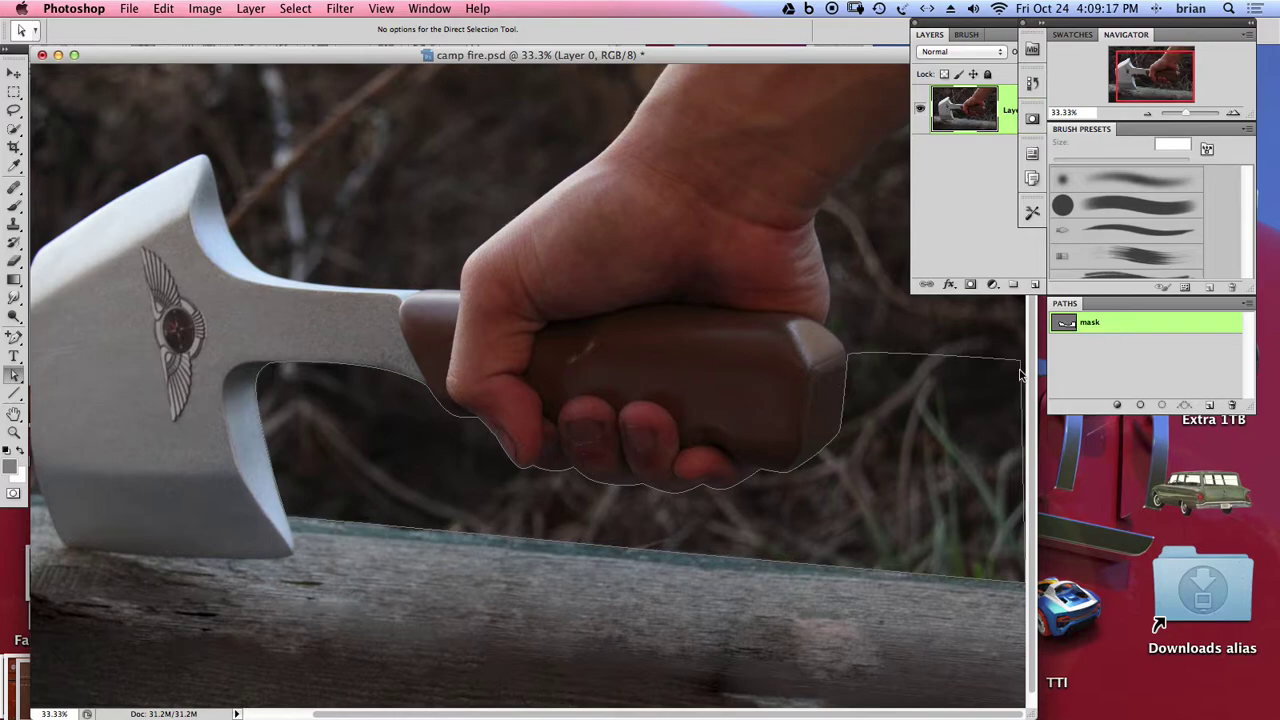
left_click_drag(1021, 365, 1097, 356)
left_click(1097, 356)
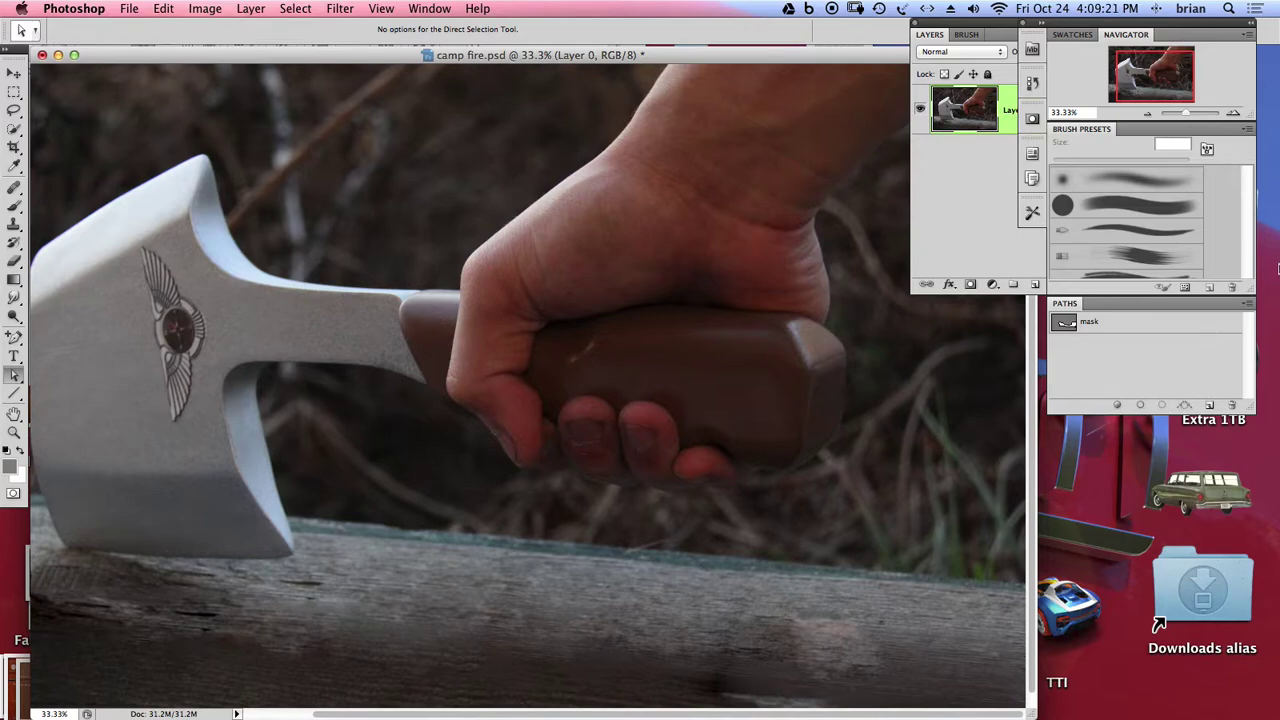
- Make a new anti-aliased selection from the mask path with a feather radius of 2 pixels
left_click(1090, 322)
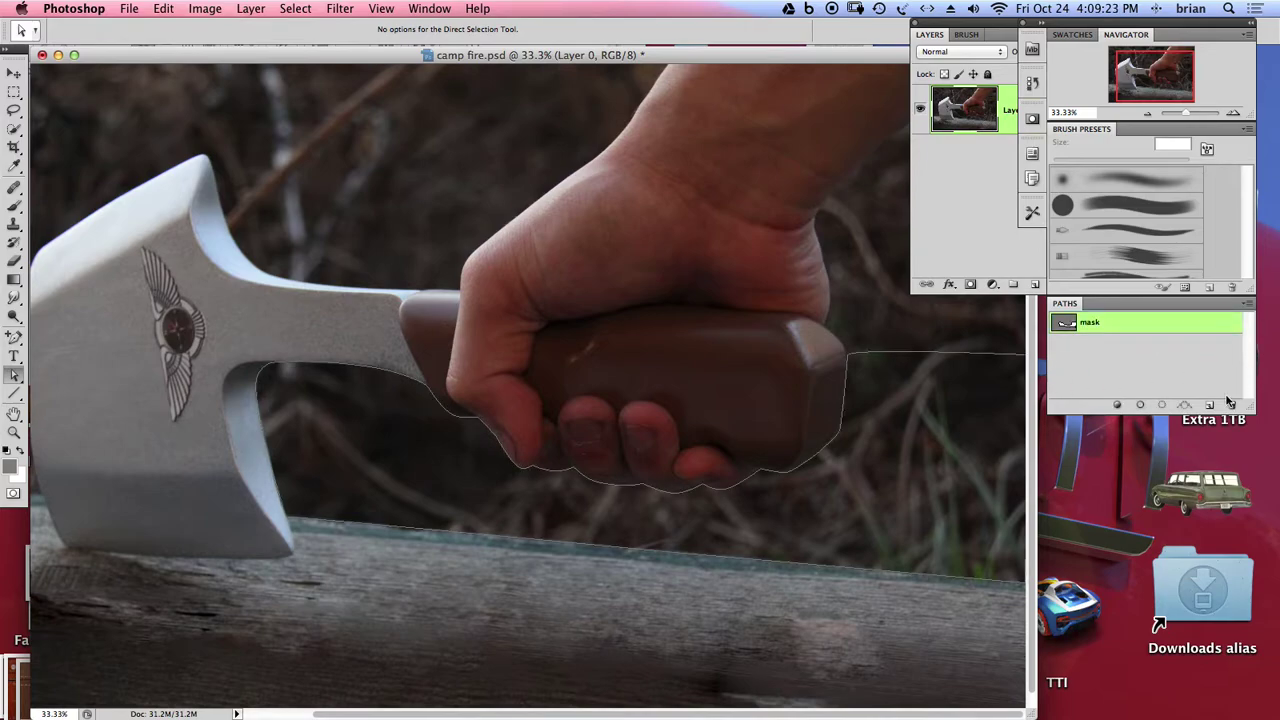
left_click(1248, 305)
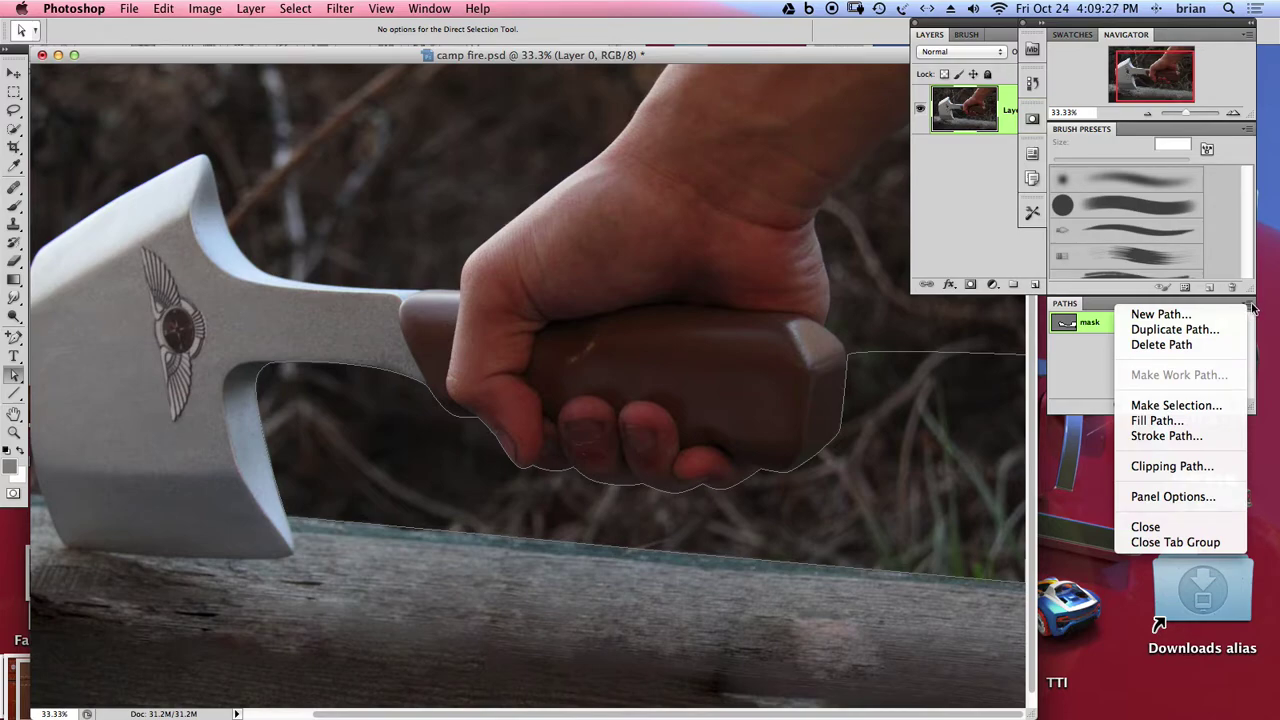
left_click(1192, 409)
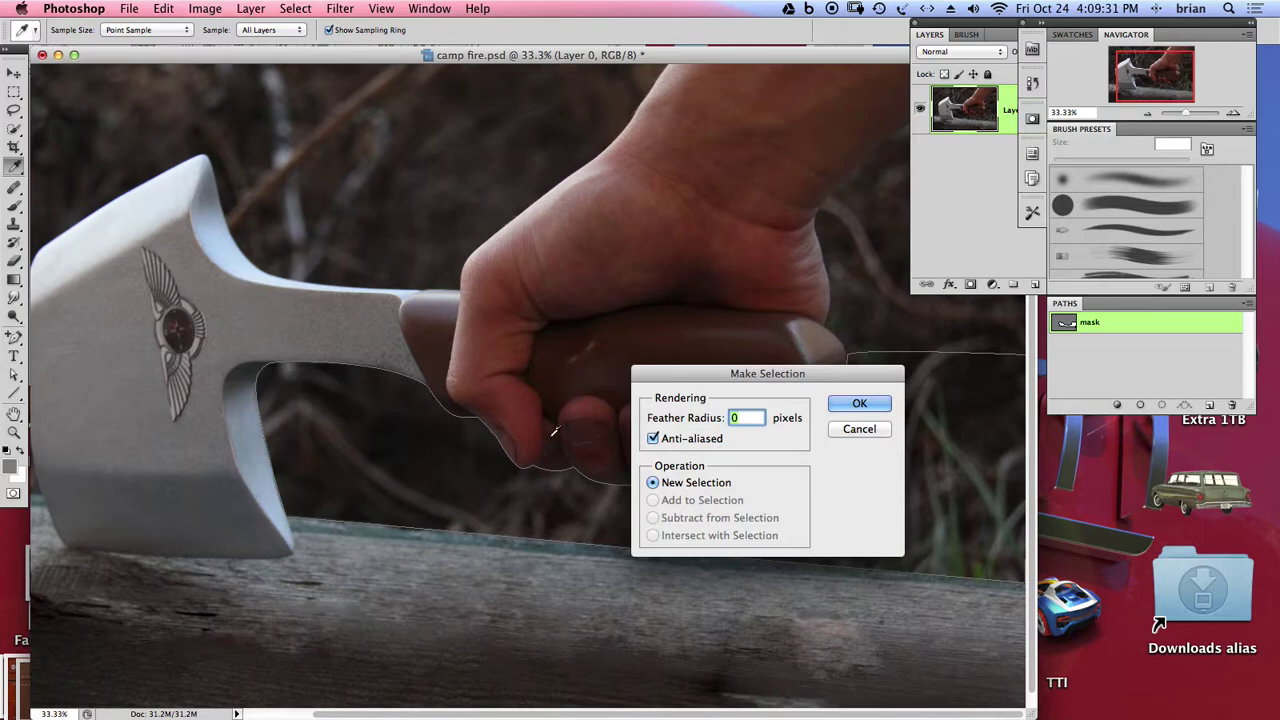
type("2")
left_click(859, 404)
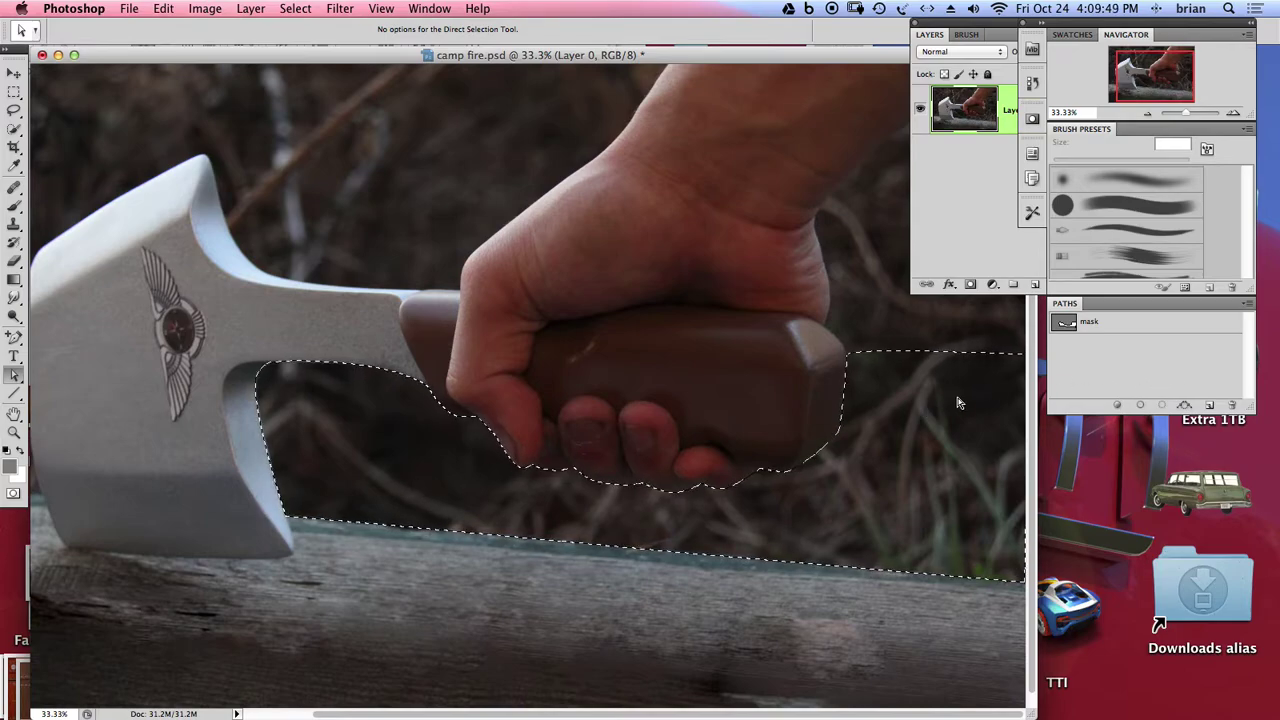
- Add a layer mask to Layer 0 from the current selection
left_click(955, 165)
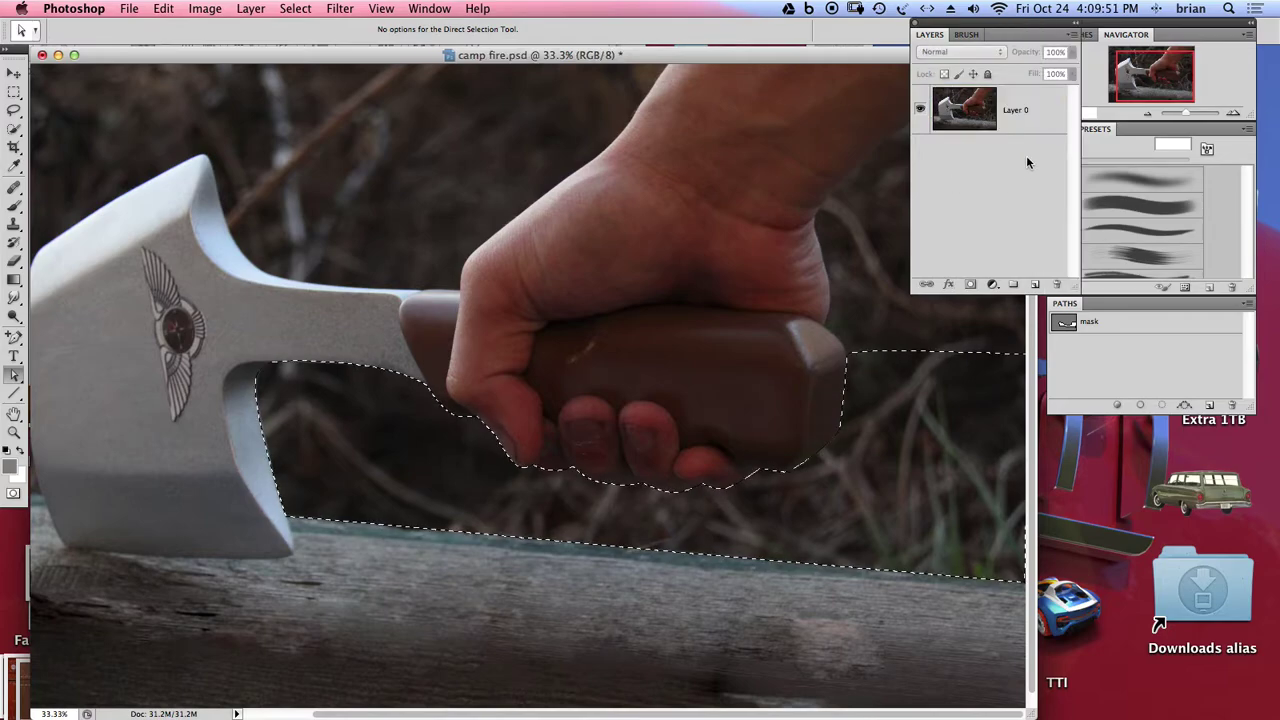
left_click(965, 115)
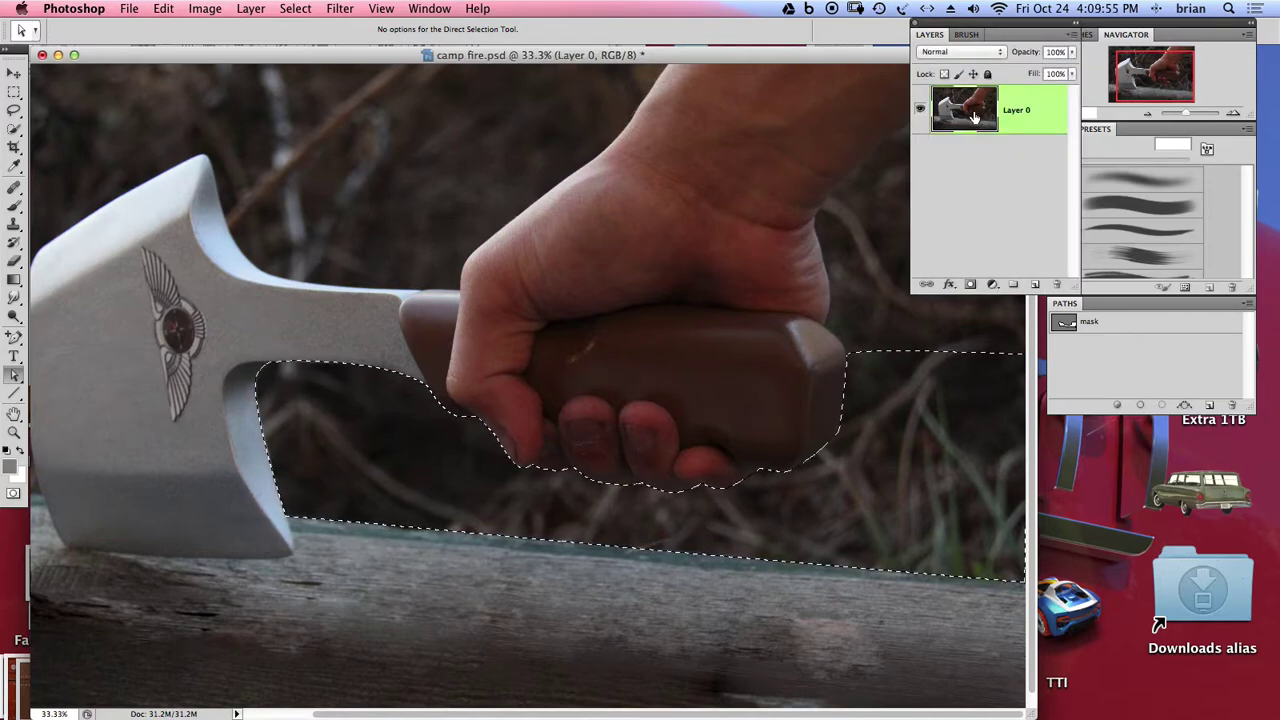
left_click(970, 286)
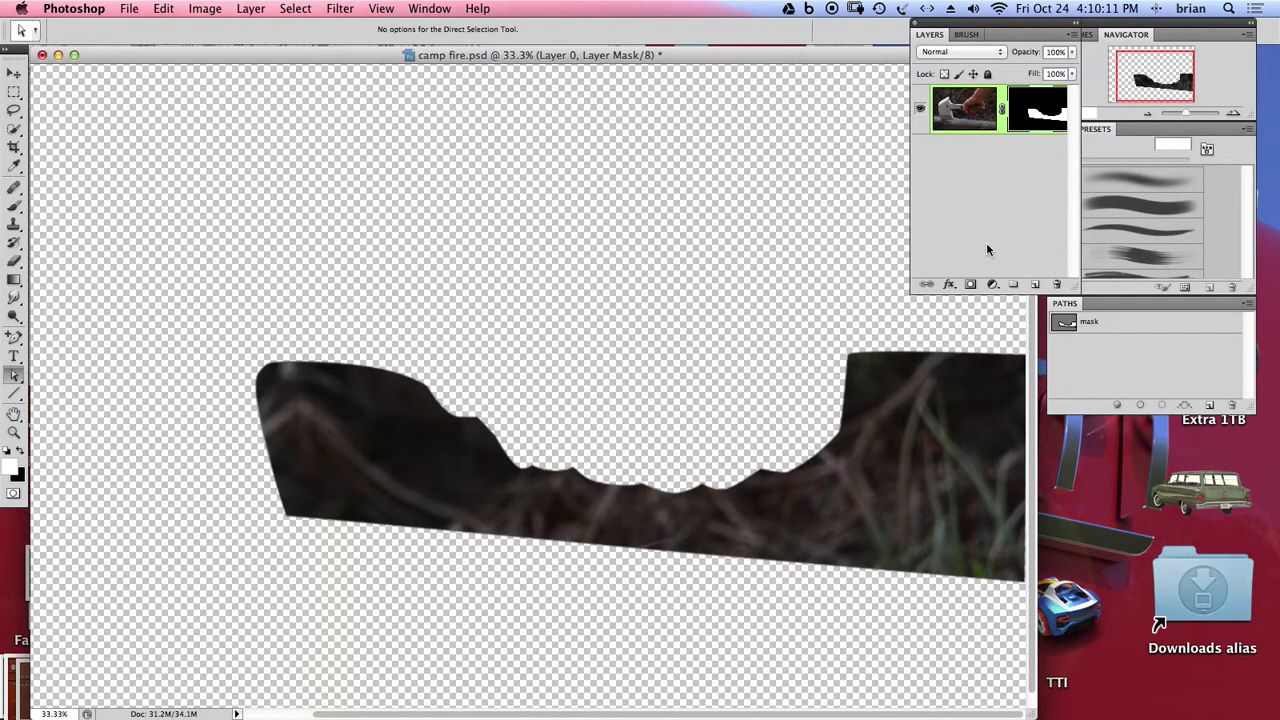
- Move the layer list clear of the other palettes and make Layer 0's mask the active target
left_click(984, 107)
left_click(1030, 111)
left_click_drag(1000, 24, 914, 24)
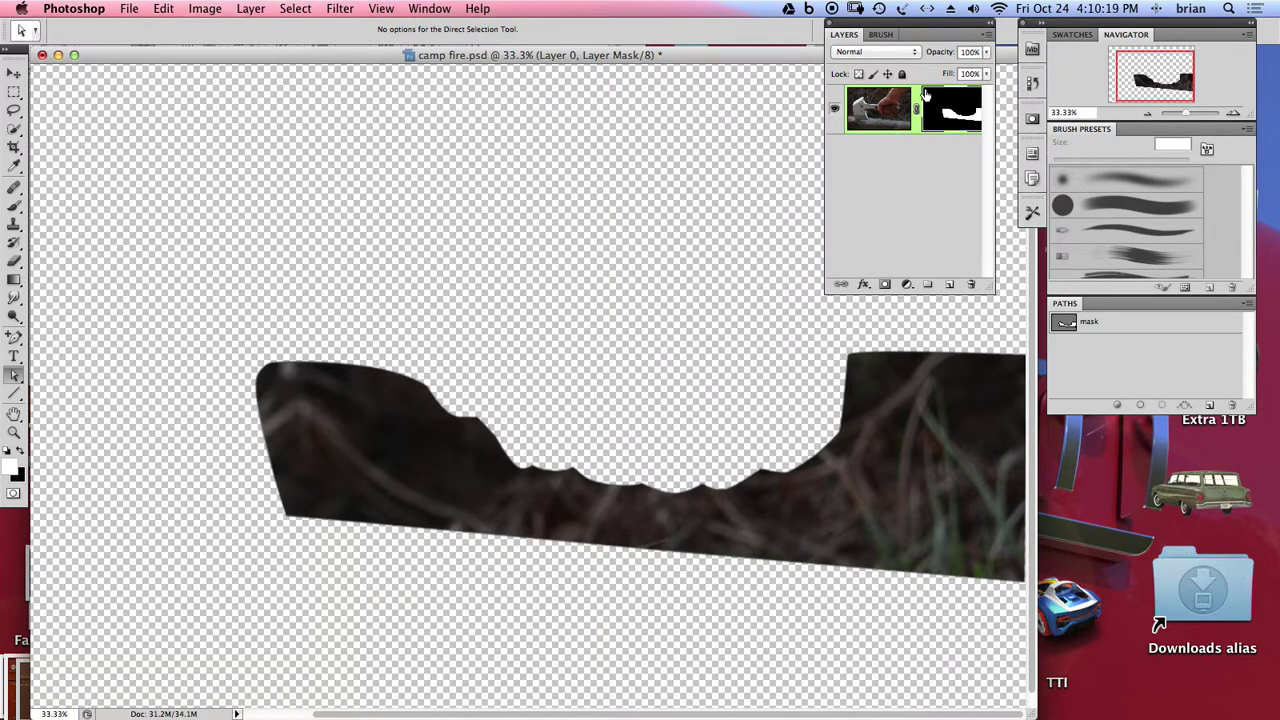
left_click(885, 112)
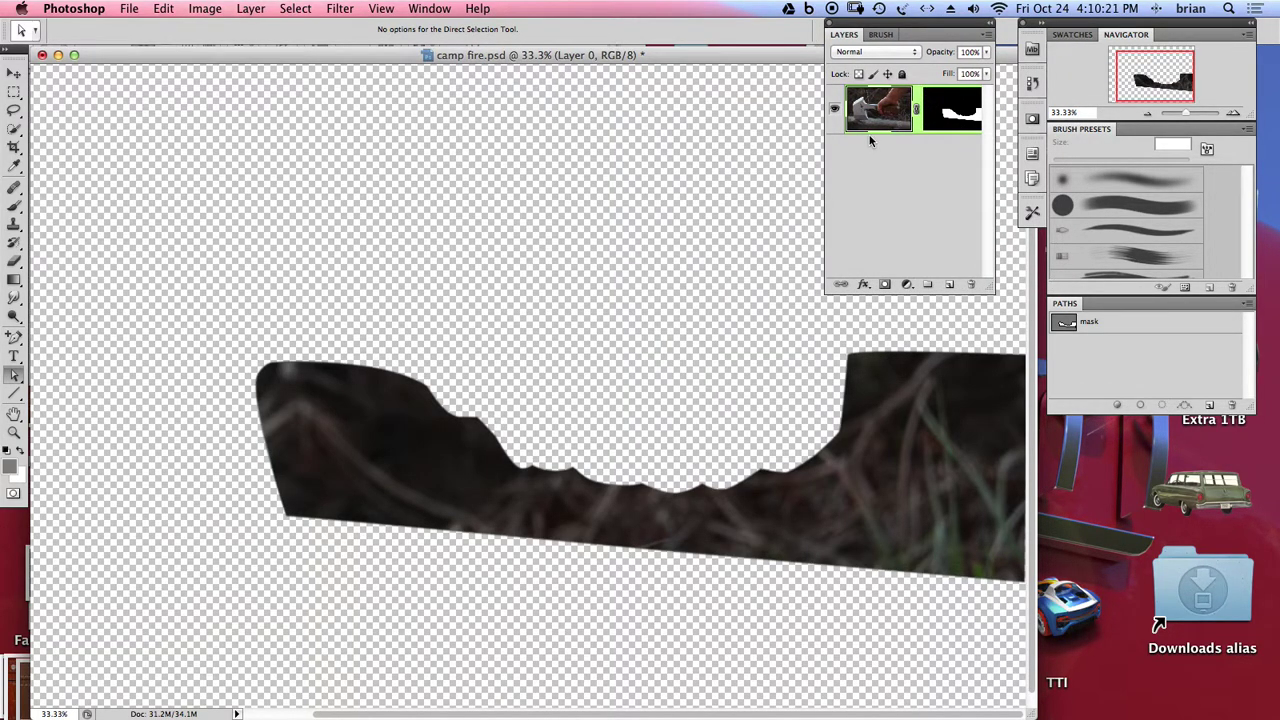
left_click(948, 112)
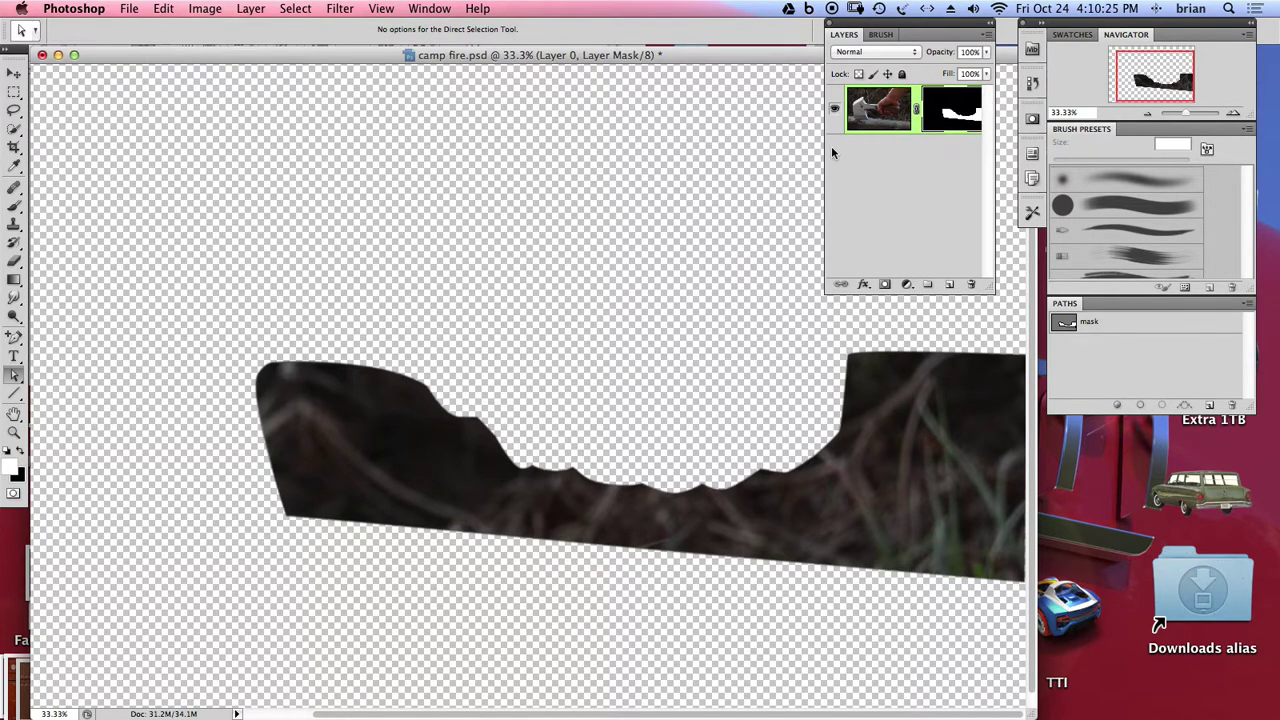
- Invert Layer 0's mask to hide the background area between the axe, hand and log
left_click(254, 8)
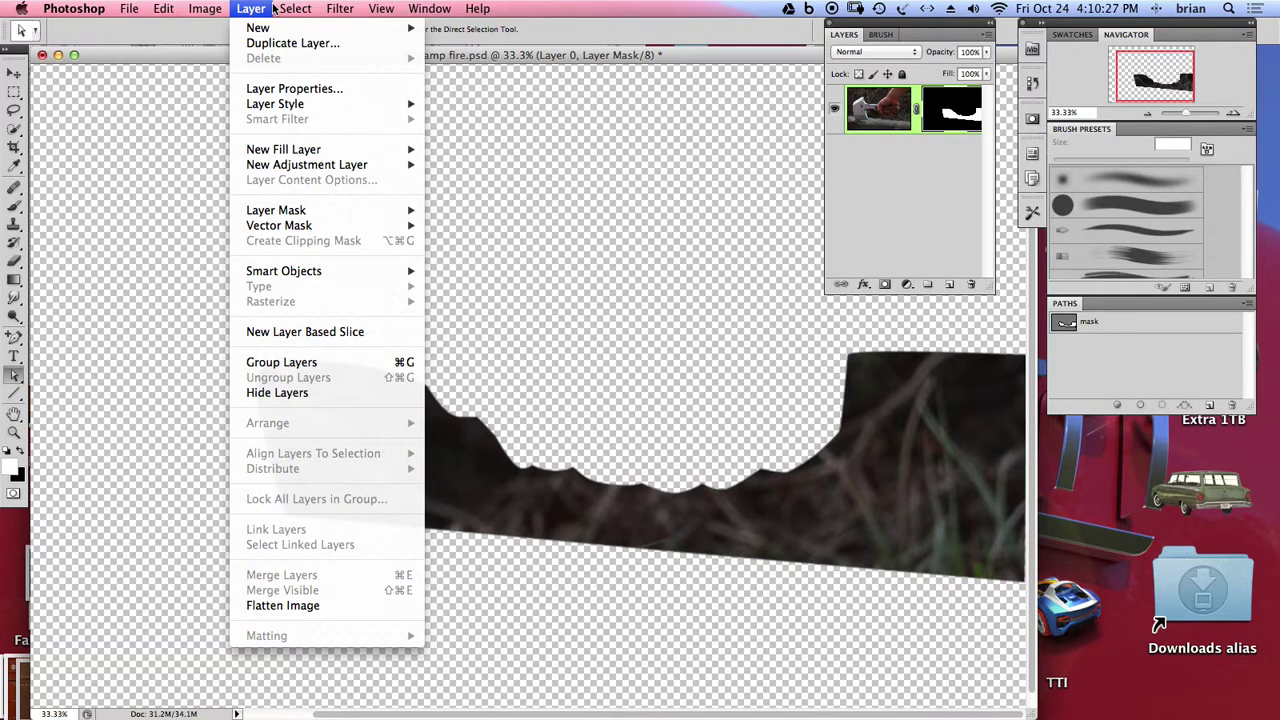
mouse_move(195, 8)
mouse_move(268, 8)
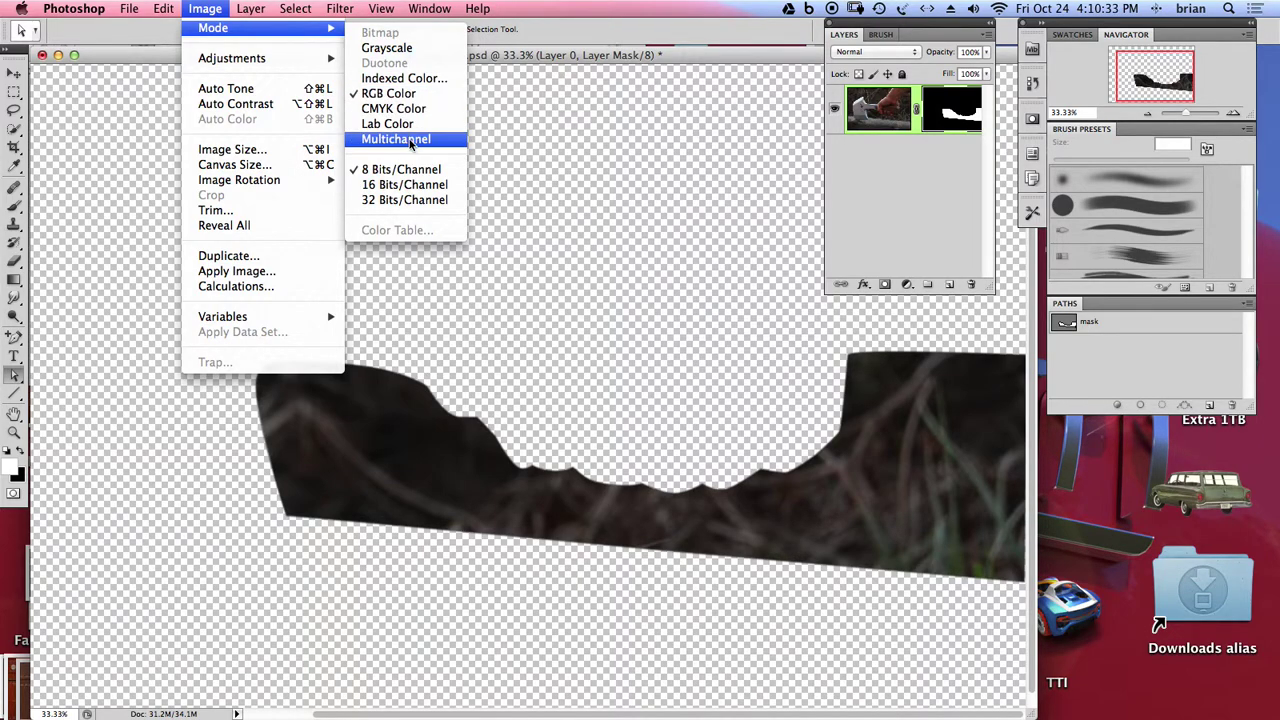
mouse_move(286, 60)
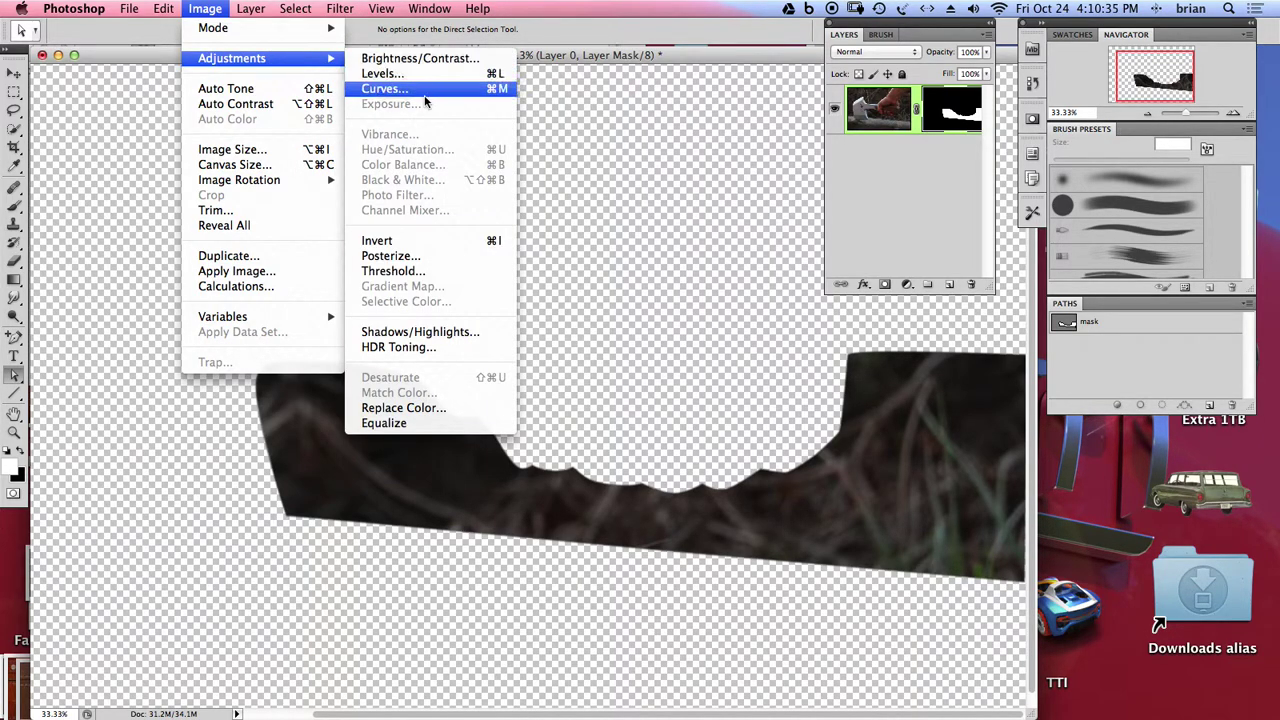
left_click(440, 241)
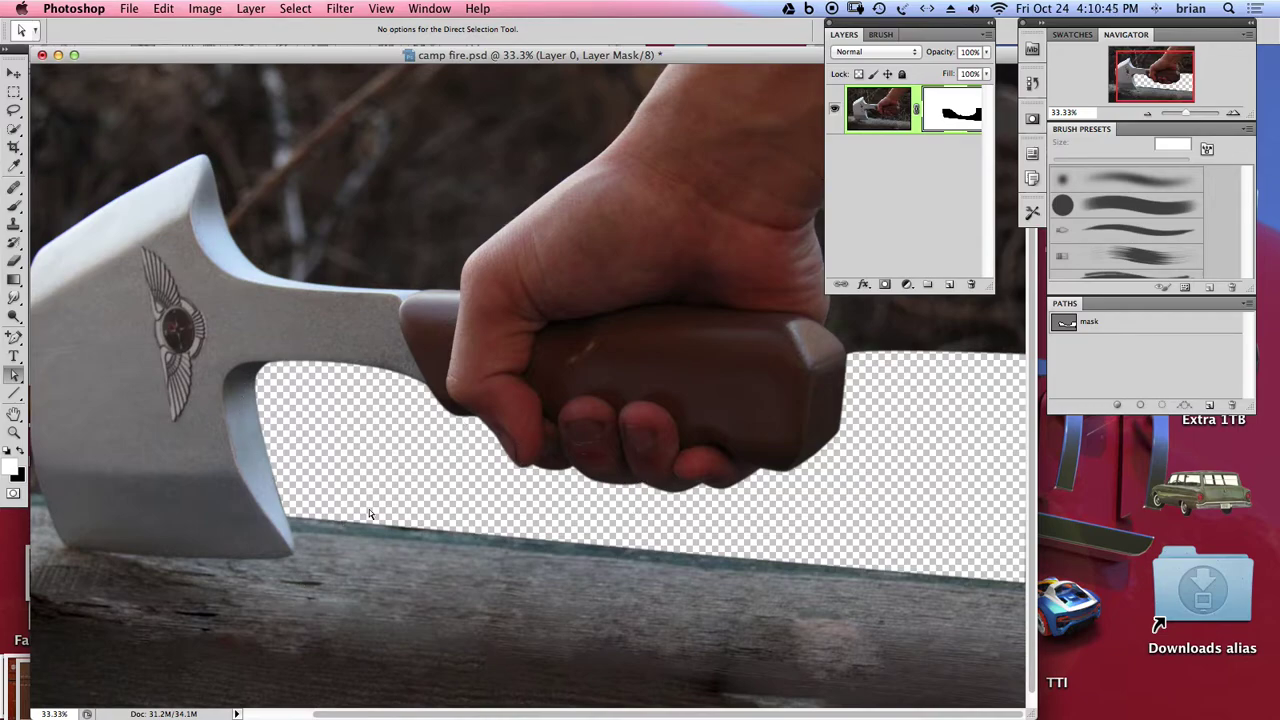
- Select the dark background above the axe and to the forearm's upper edge on Layer 0's image with the Quick Selection tool
scroll(798, 483, "up", 3)
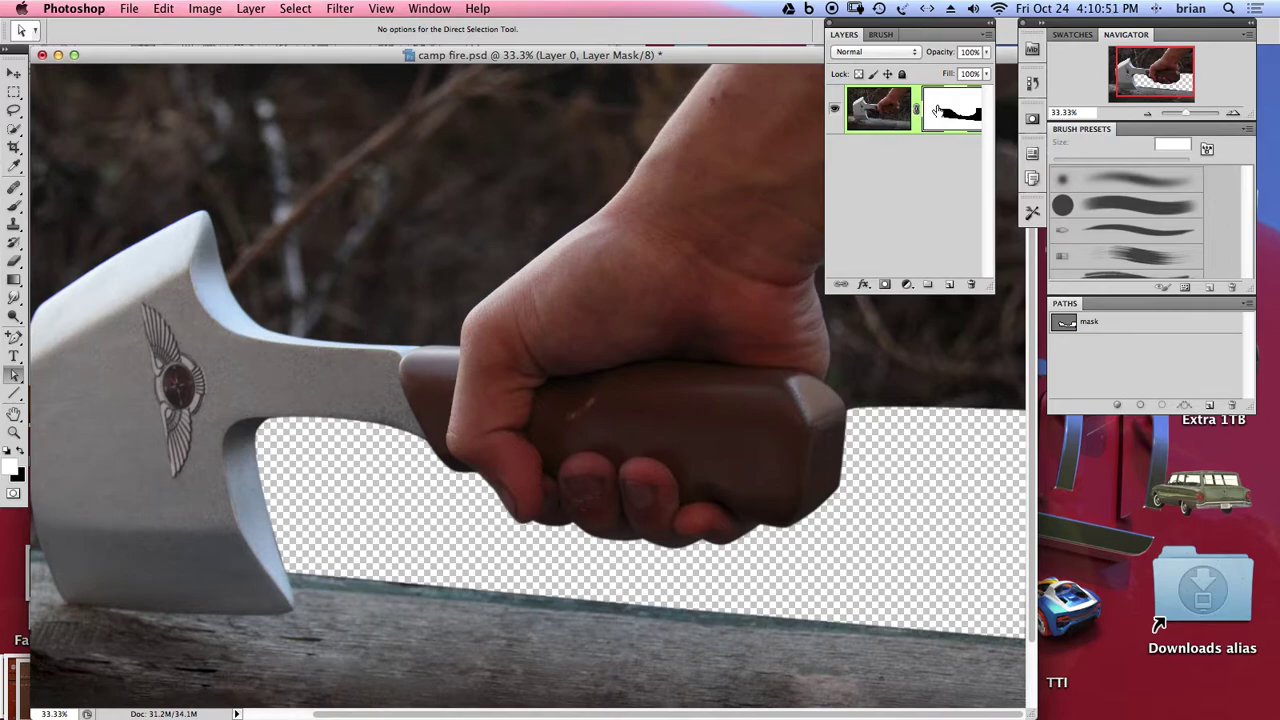
left_click(886, 110)
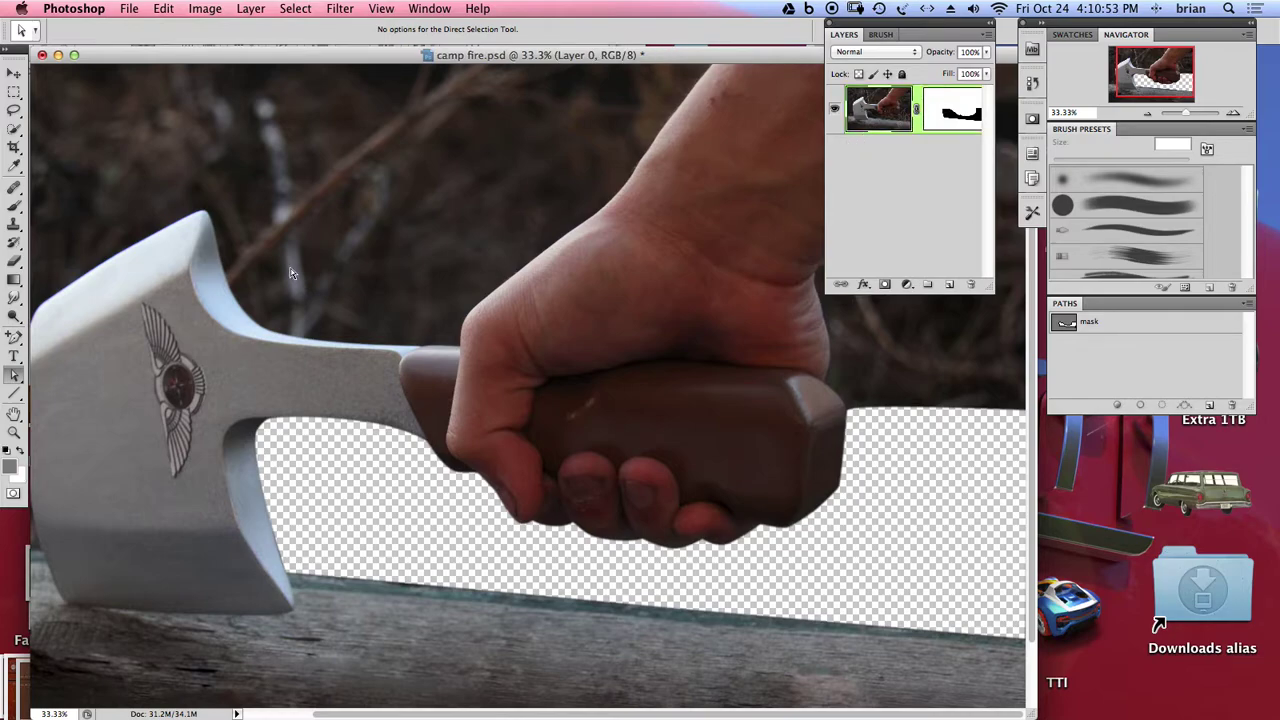
left_click(14, 130)
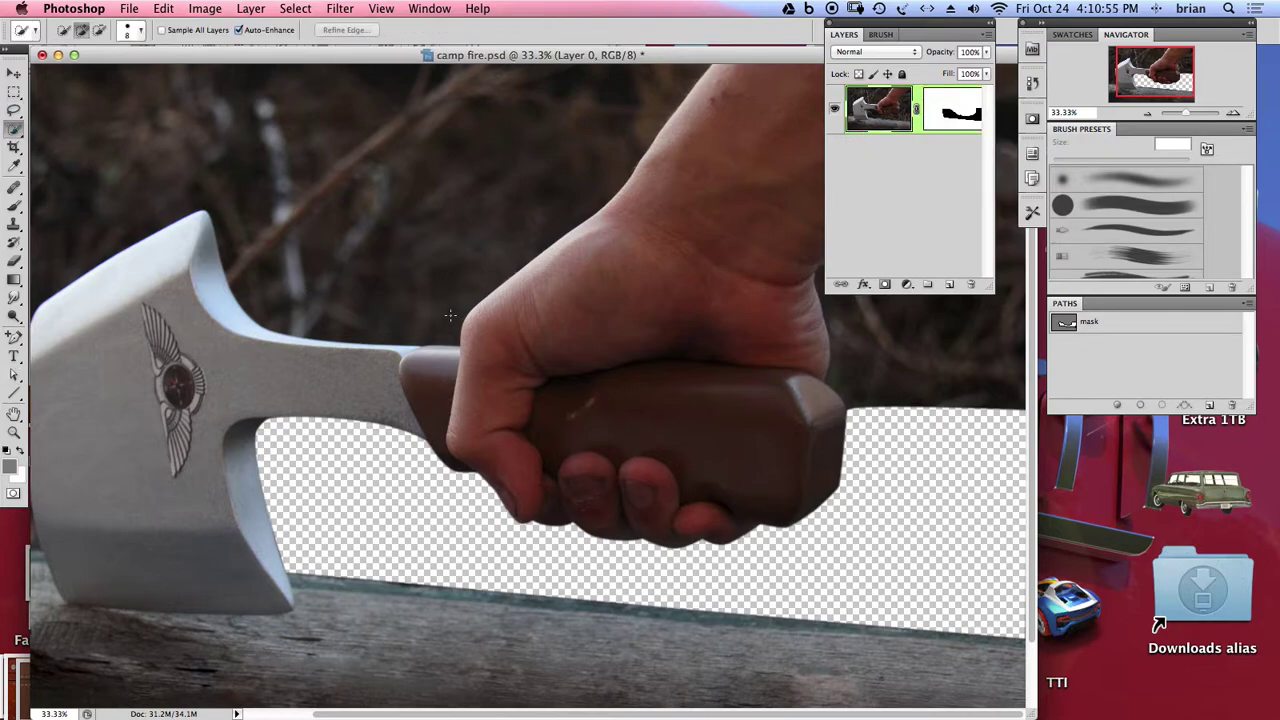
left_click(388, 376, "alt")
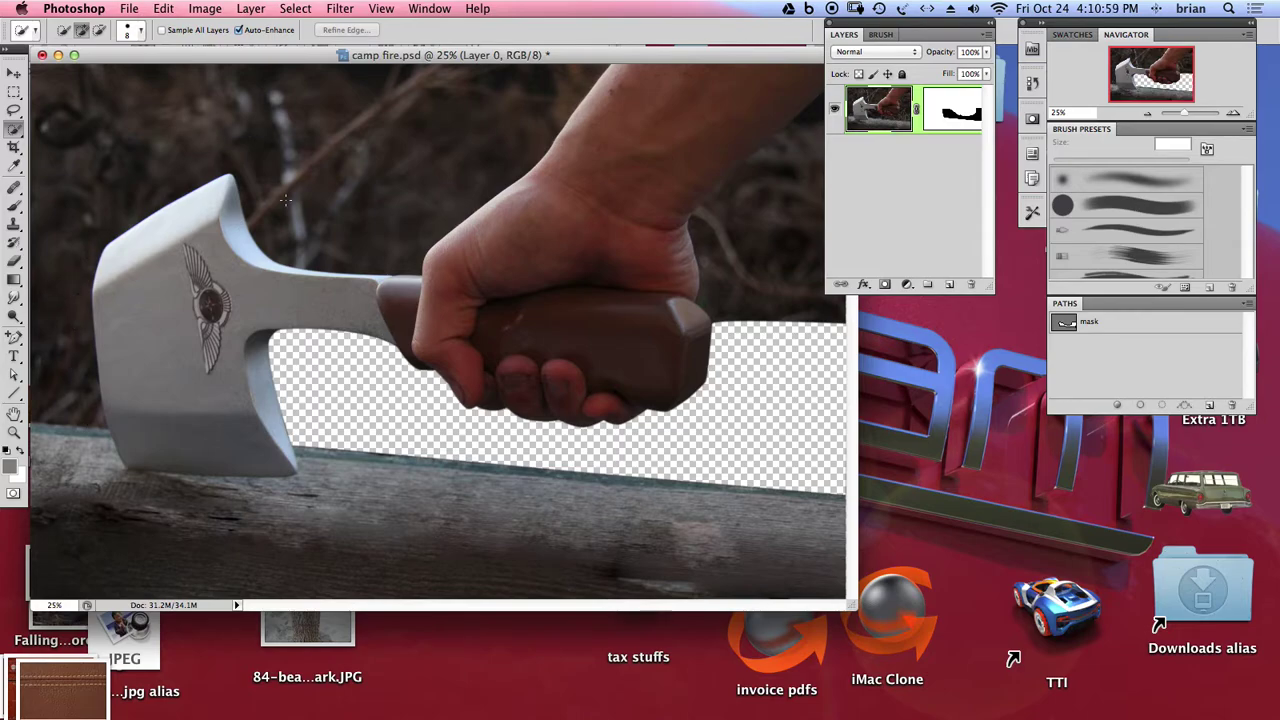
mouse_move(261, 158)
left_mouse_down()
mouse_move(295, 212)
mouse_move(525, 168)
mouse_move(370, 218)
left_mouse_up()
left_click_drag(580, 108, 479, 218)
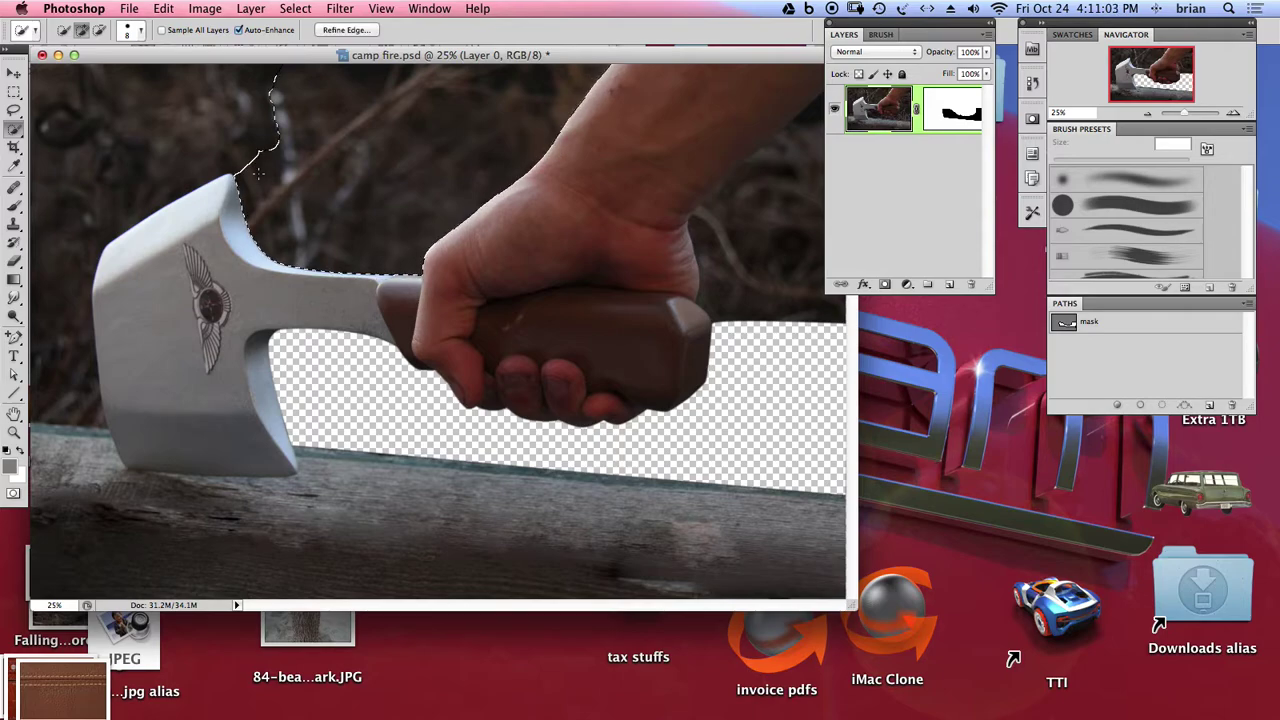
mouse_move(258, 174)
left_mouse_down()
mouse_move(231, 108)
mouse_move(175, 92)
left_mouse_up()
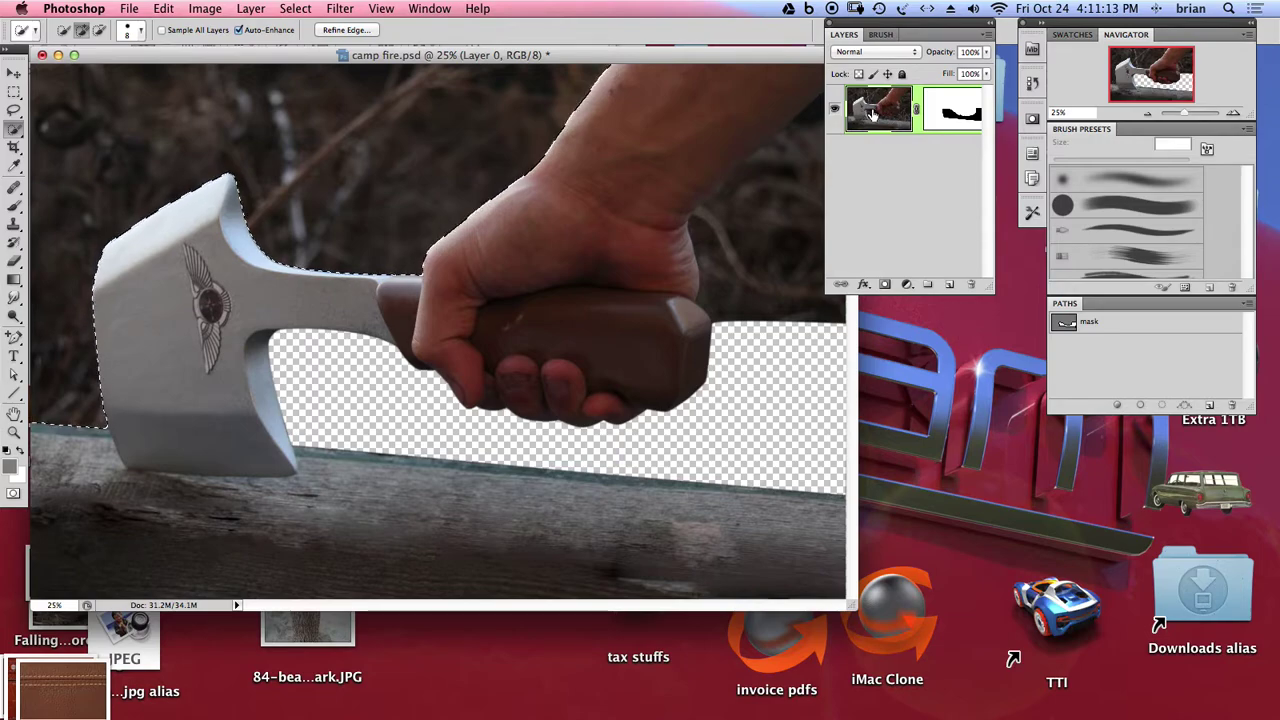
- Fill the selected background with black on Layer 0's mask and clear the selection
left_click(952, 111)
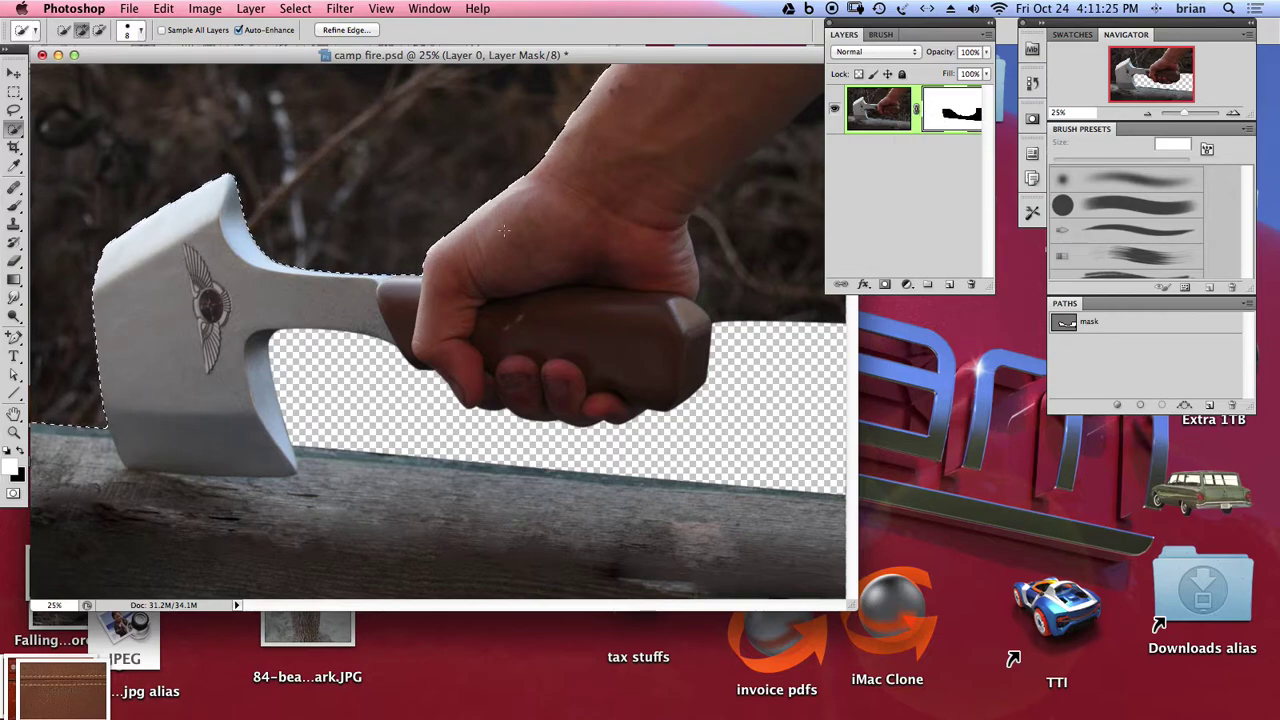
left_click(8, 455)
key("BackSpace")
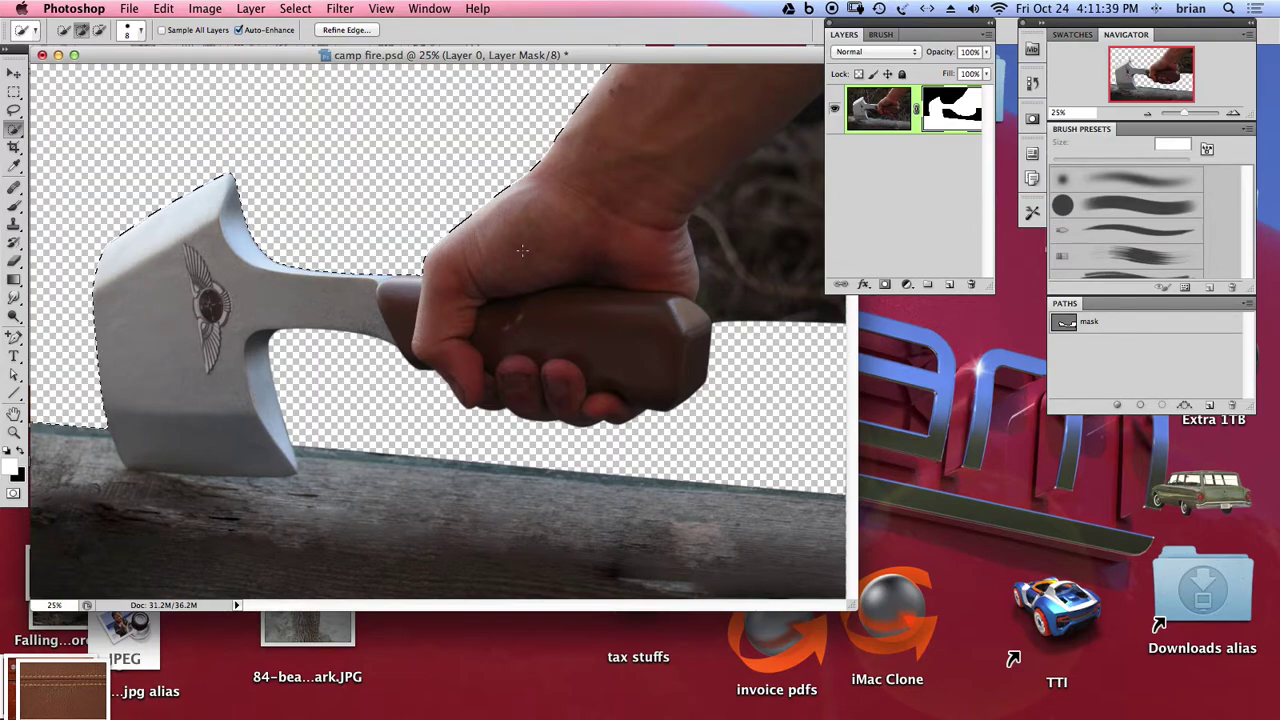
left_click(897, 120)
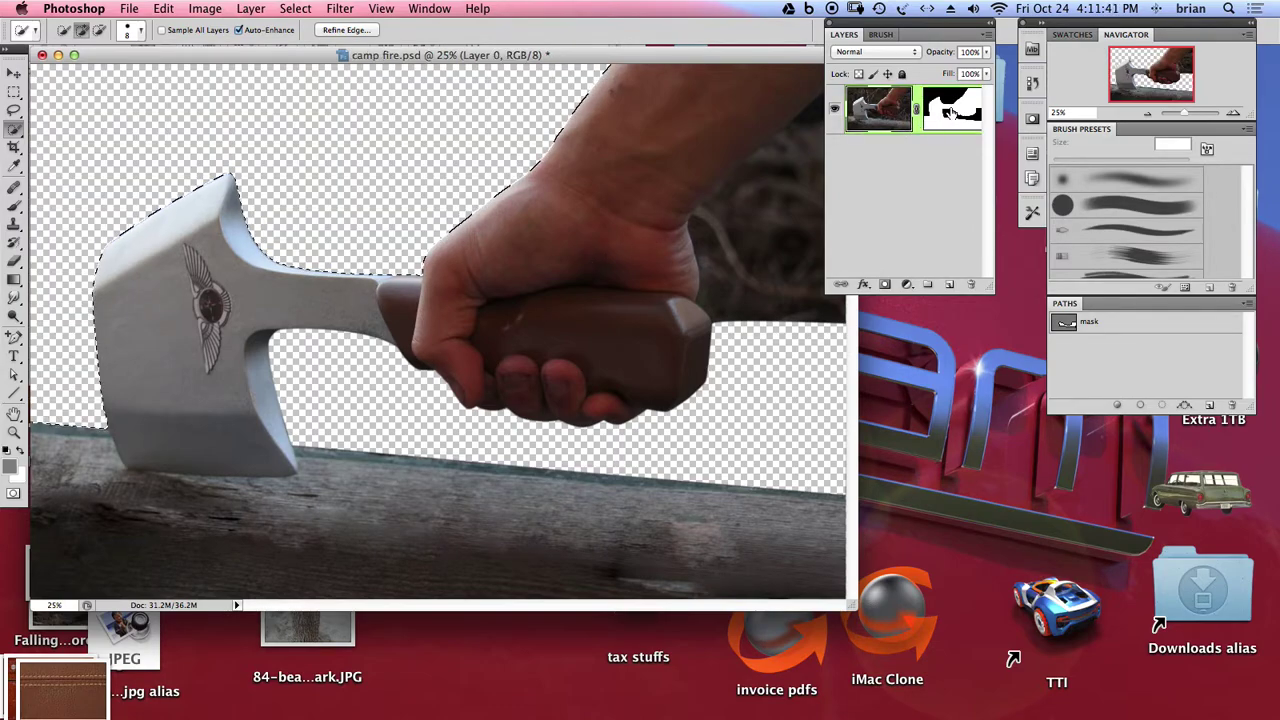
left_click(940, 118)
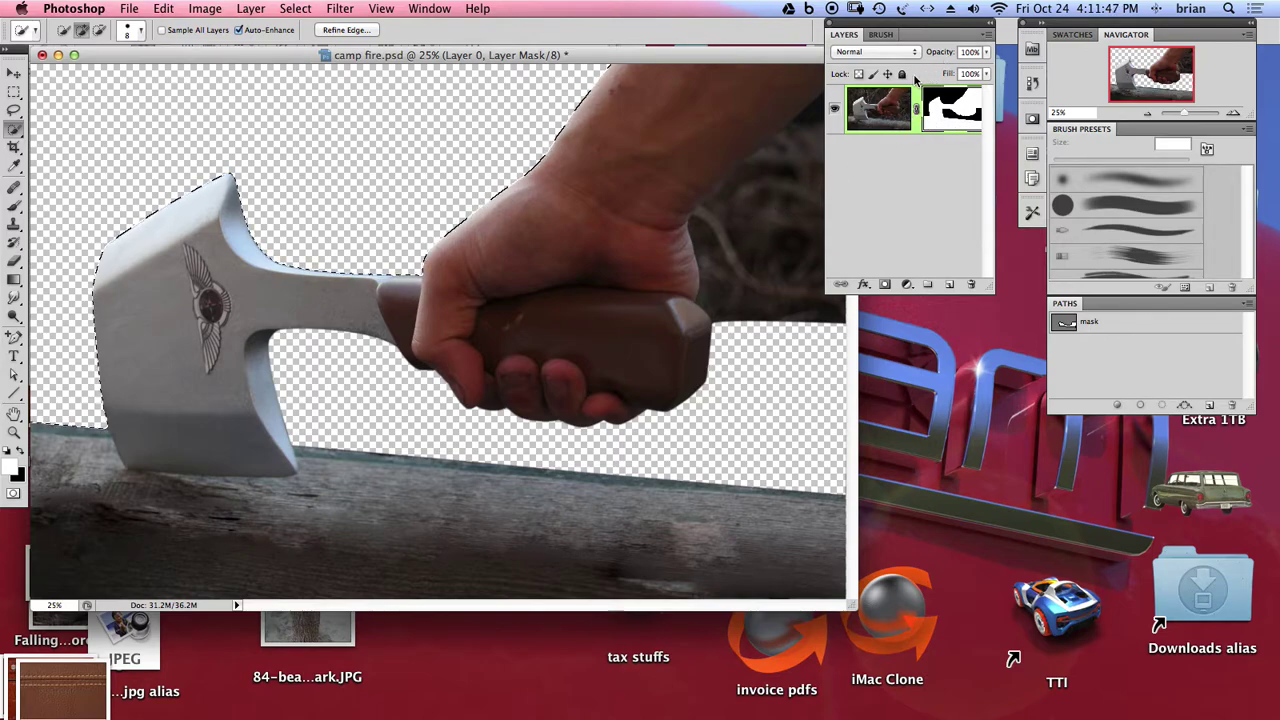
key("super+d")
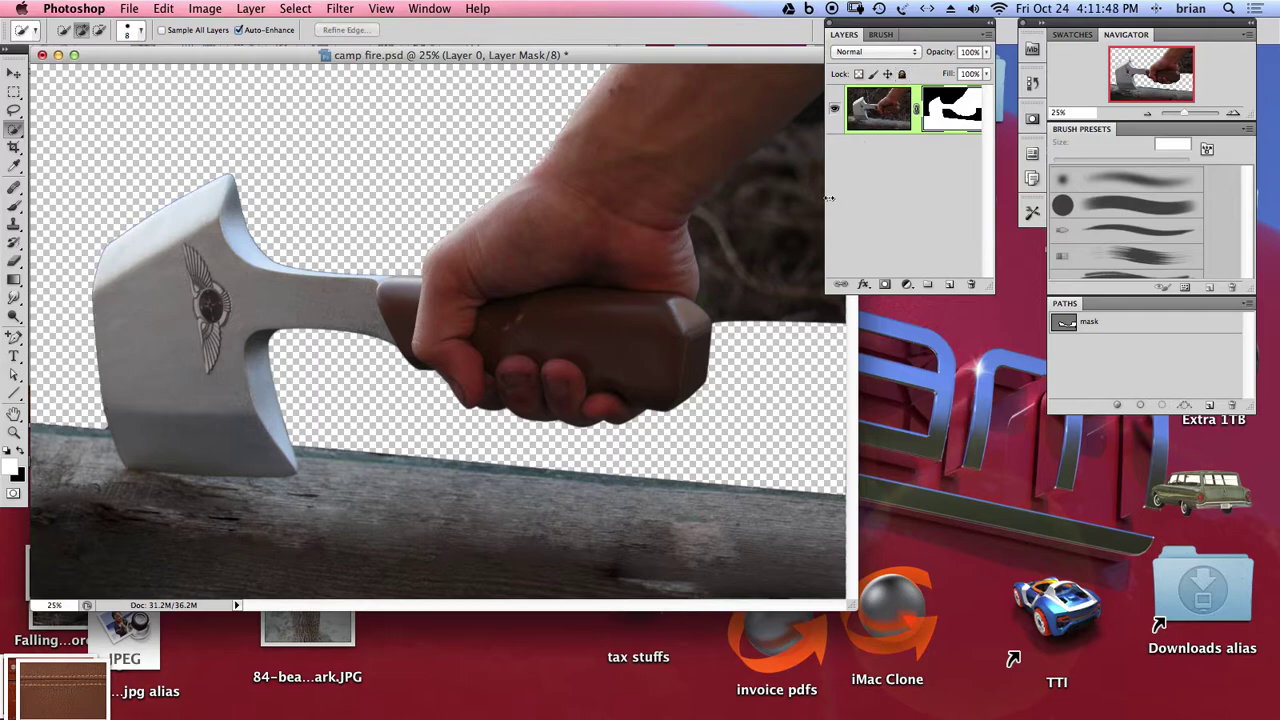
- Disable Layer 0's mask to compare with the original image and enable it again
right_click(948, 114)
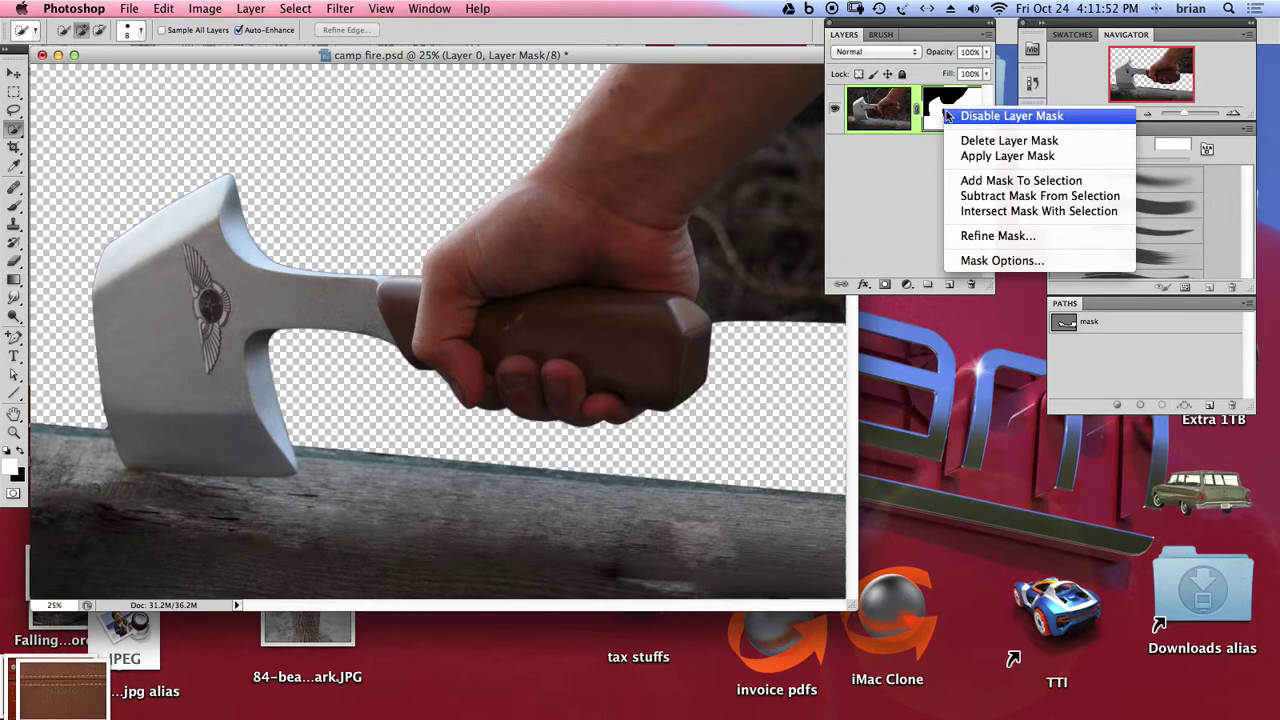
left_click(1033, 117)
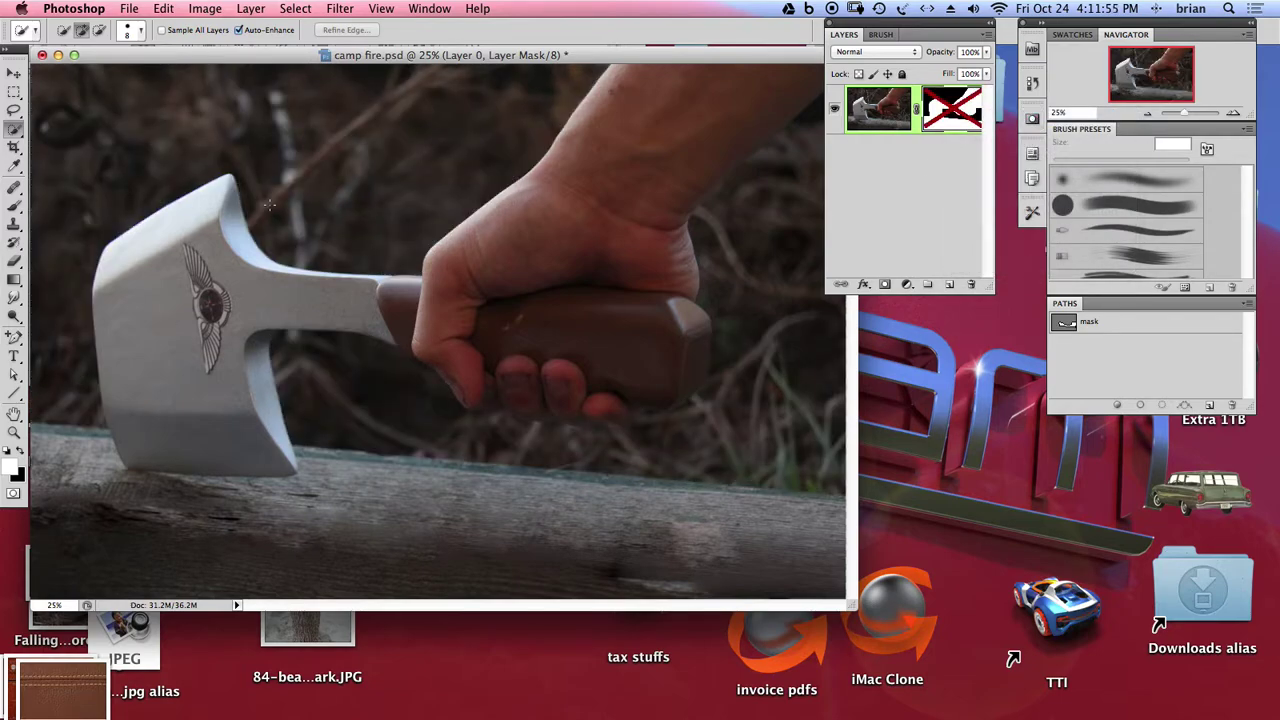
right_click(958, 112)
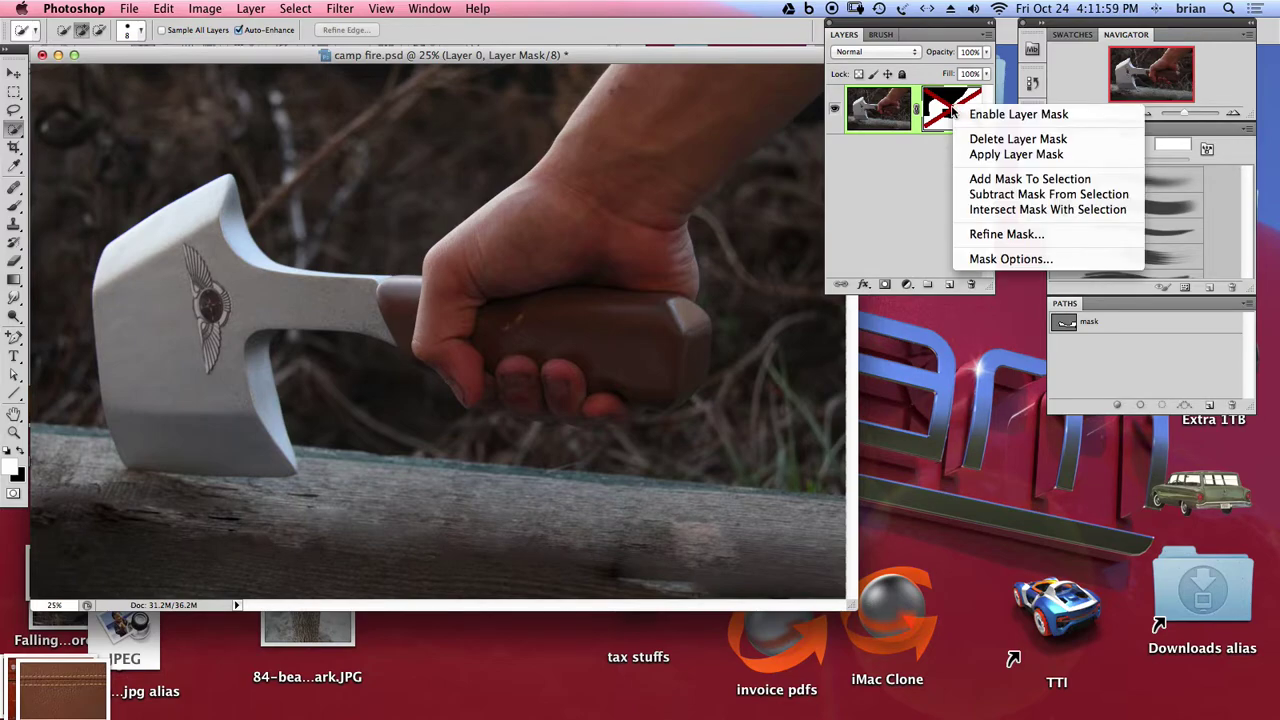
left_click(1009, 120)
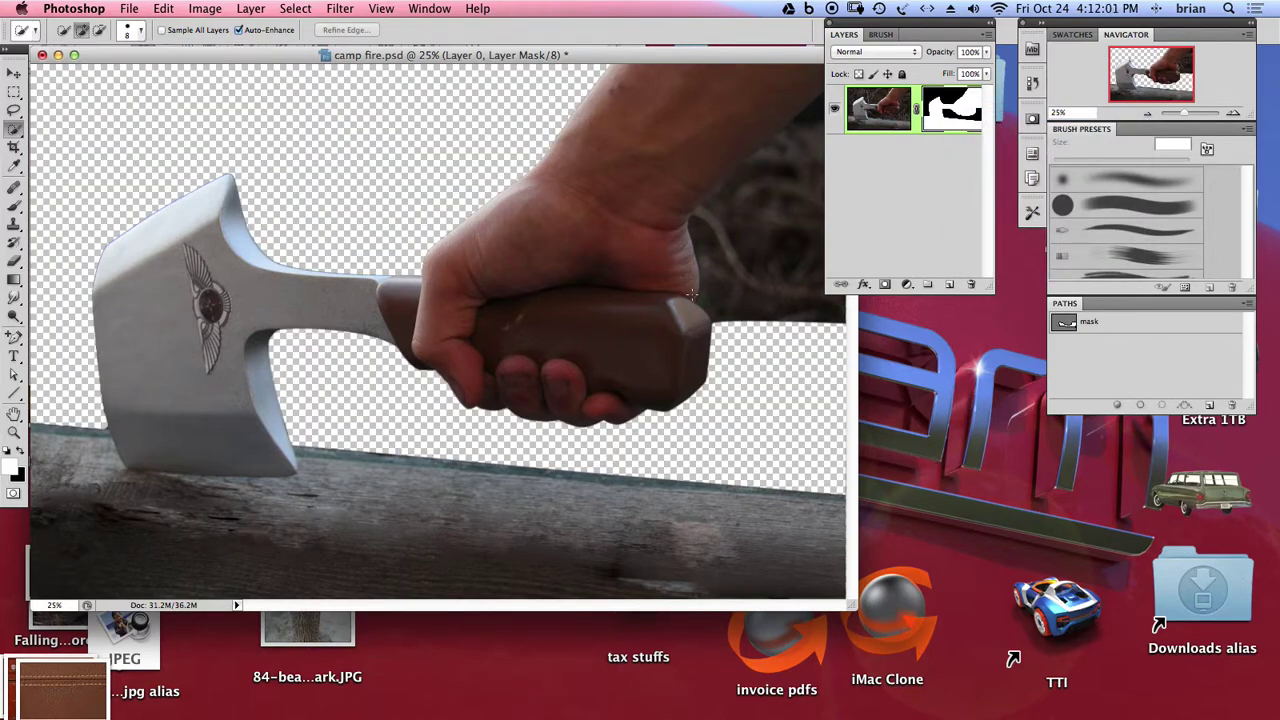
- Select the remaining dark background below the forearm and behind the wrist with the Quick Selection tool
left_click_drag(890, 25, 952, 25)
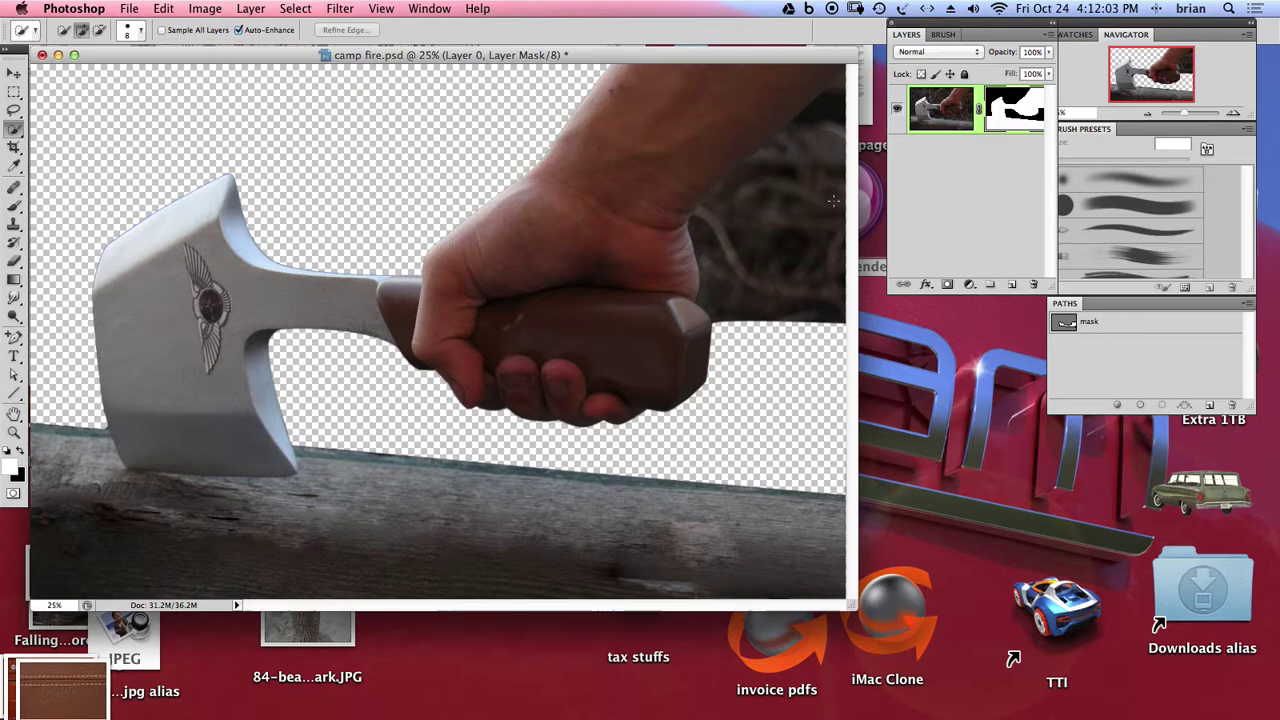
key("super+equal")
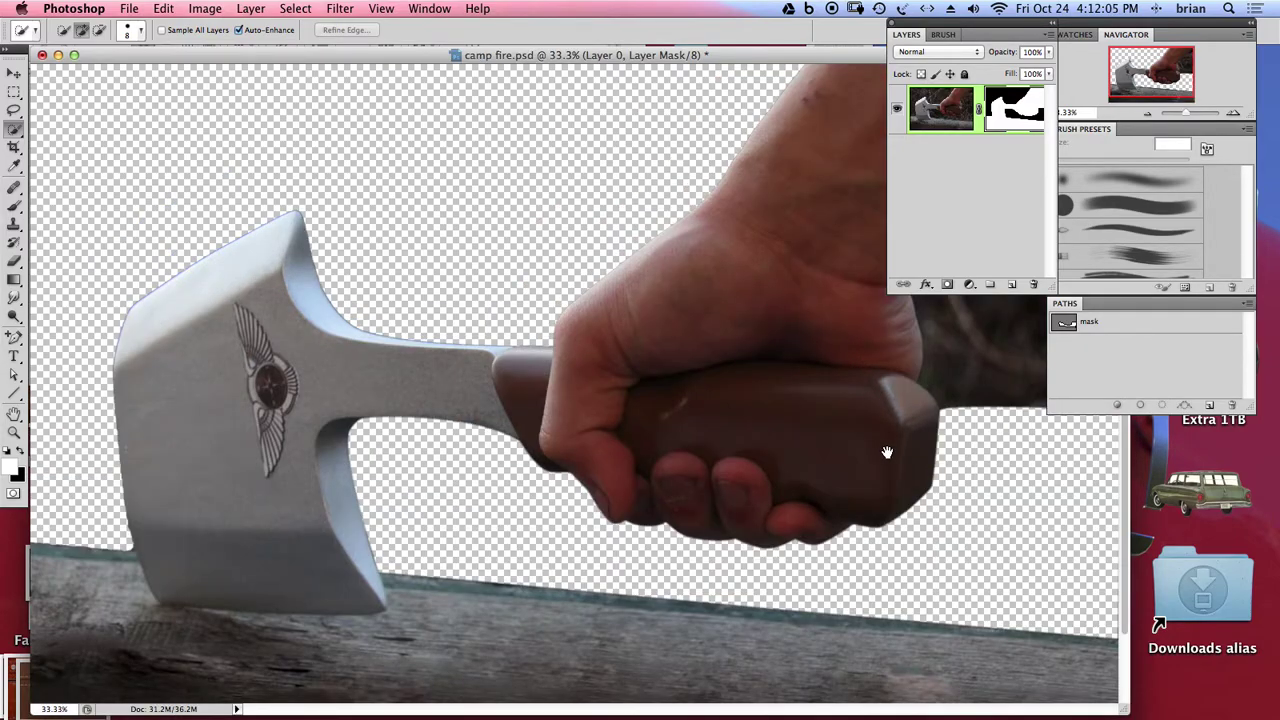
left_click_drag(749, 55, 437, 72)
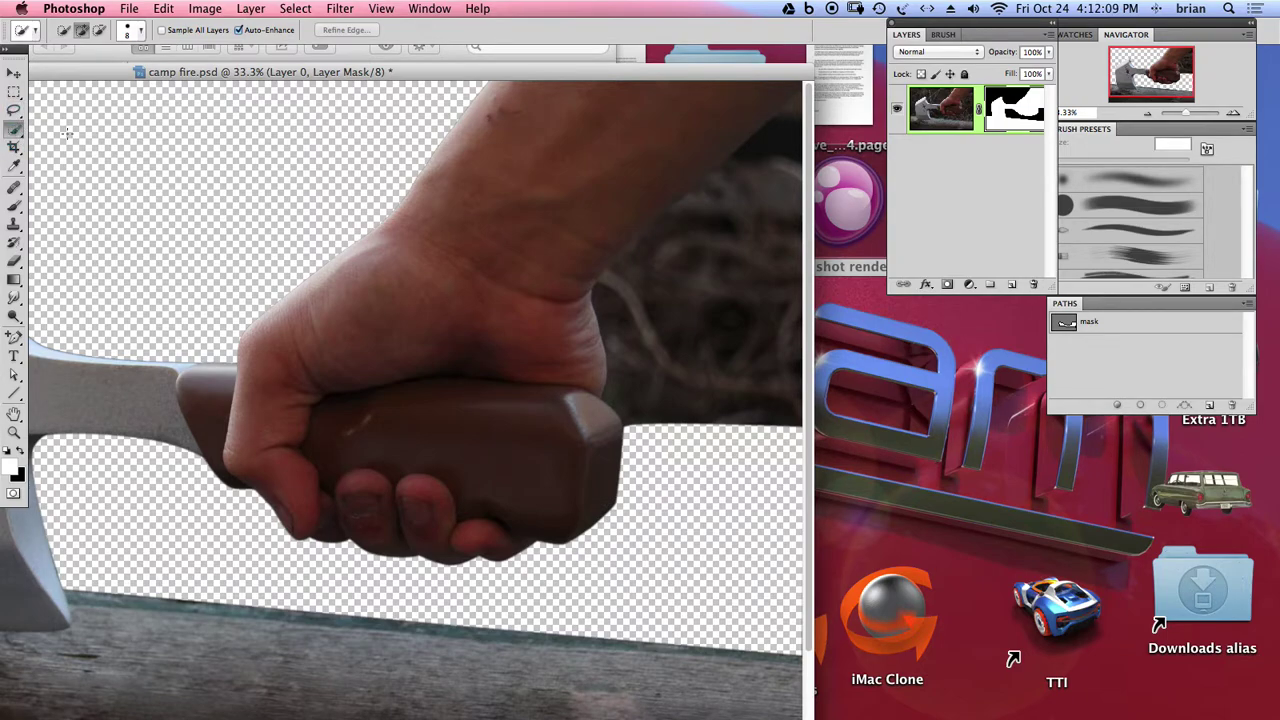
mouse_move(701, 201)
left_mouse_down()
mouse_move(636, 260)
mouse_move(620, 317)
mouse_move(676, 403)
mouse_move(770, 412)
mouse_move(774, 188)
mouse_move(790, 170)
mouse_move(782, 118)
mouse_move(775, 88)
left_mouse_up()
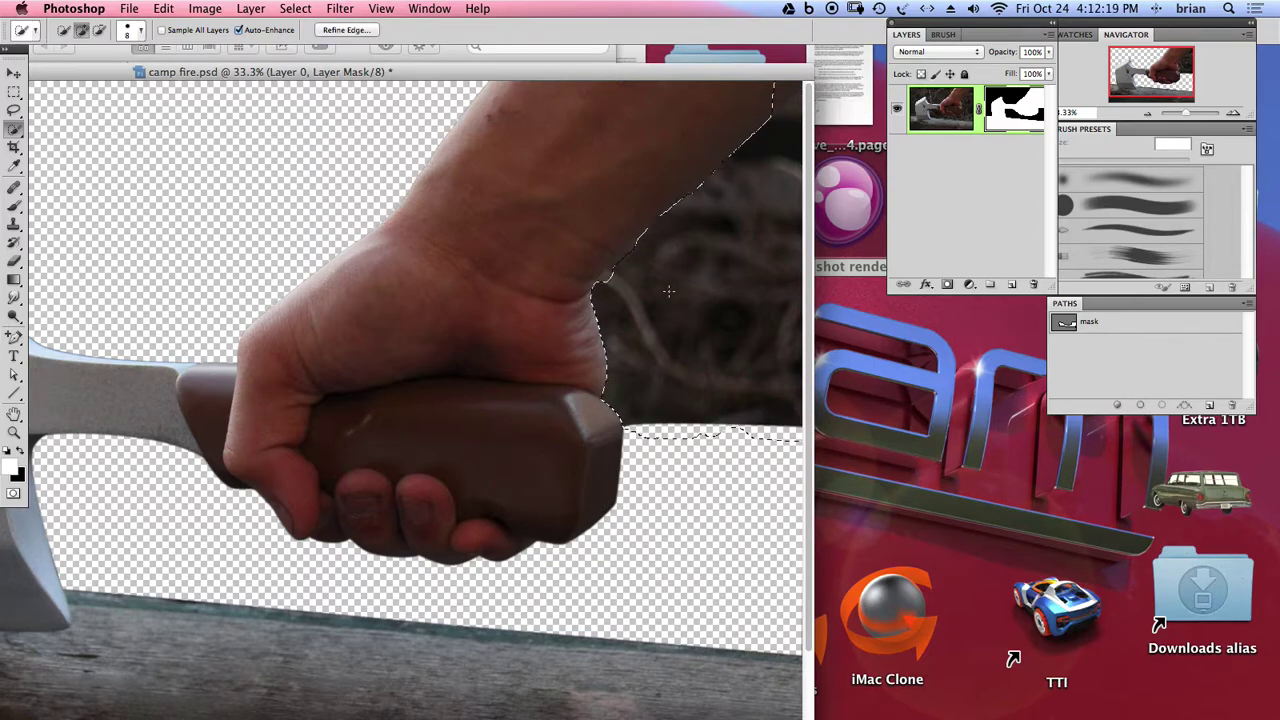
- Add the missed sliver of background beside the wrist crease to the selection with the Lasso, using 0 px feather
key("super+equal")
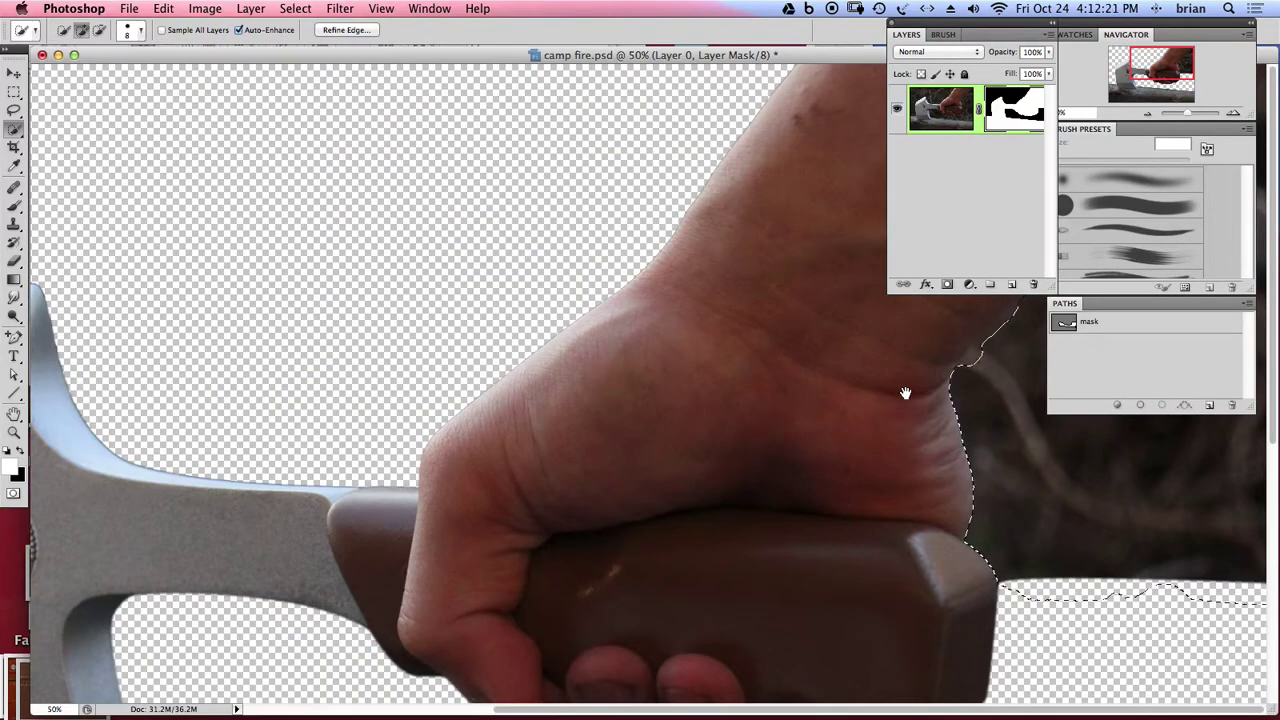
left_click_drag(798, 60, 455, 66)
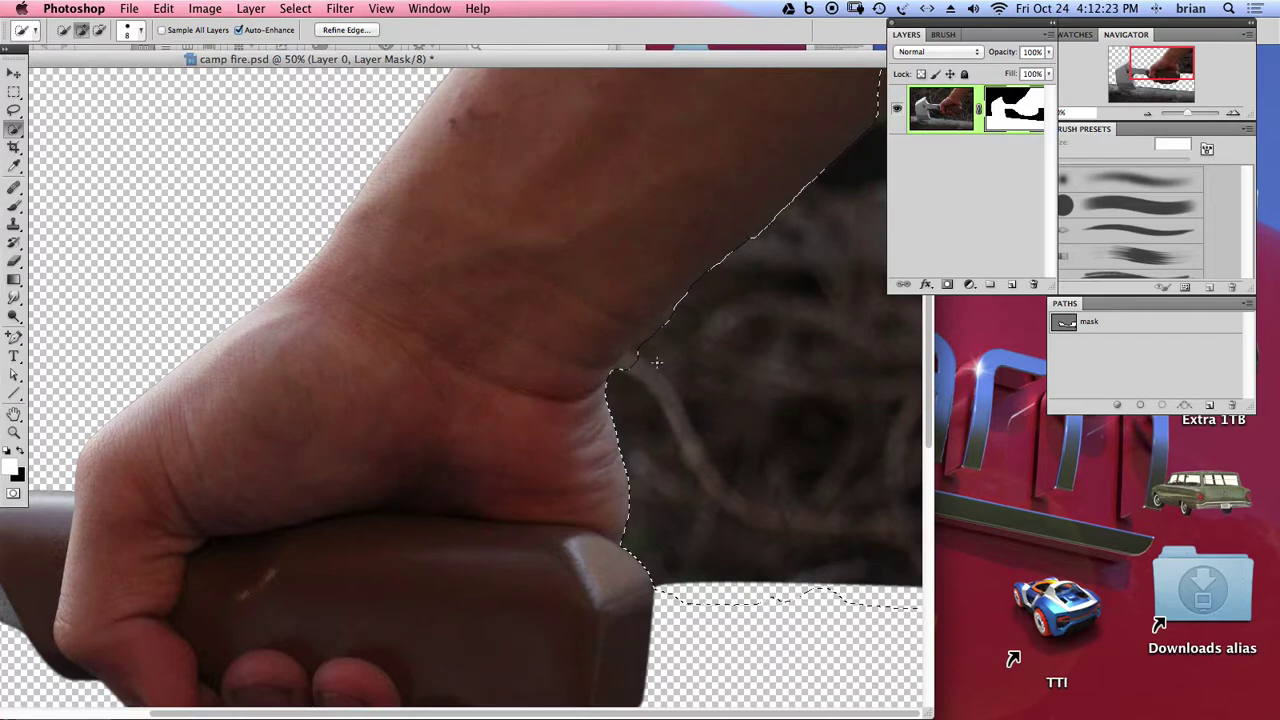
left_click(15, 112)
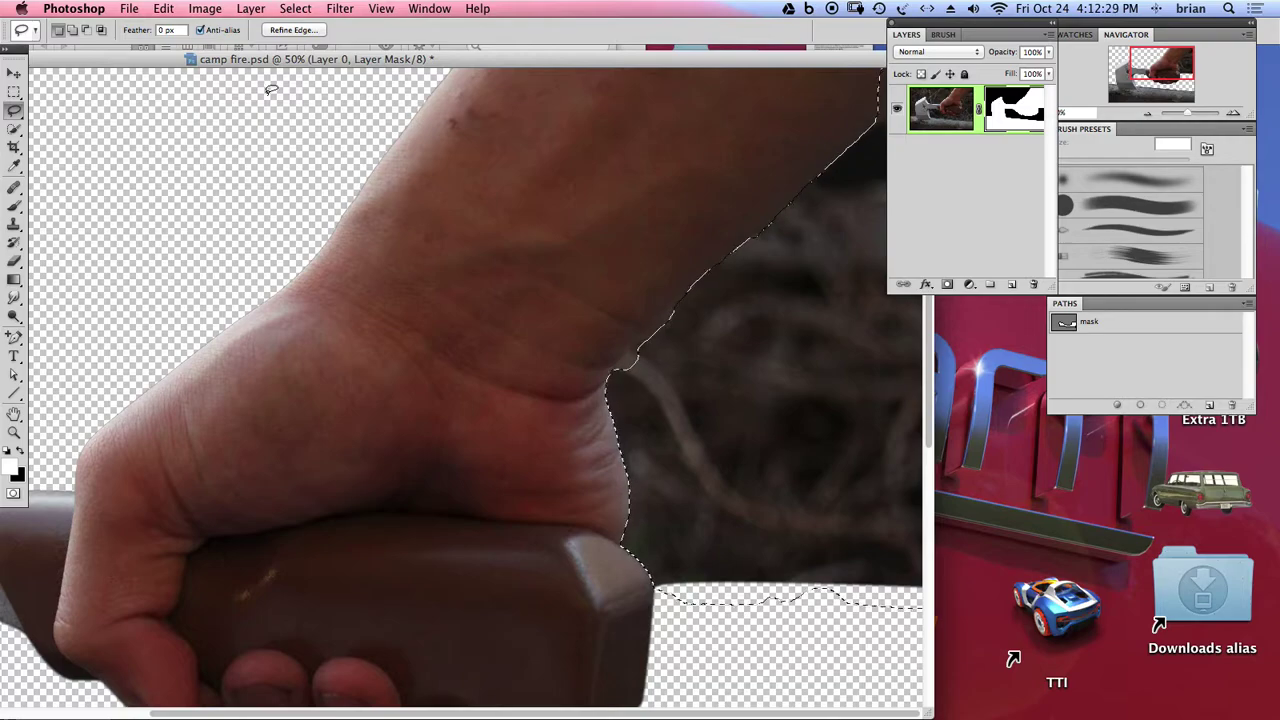
key("shift")
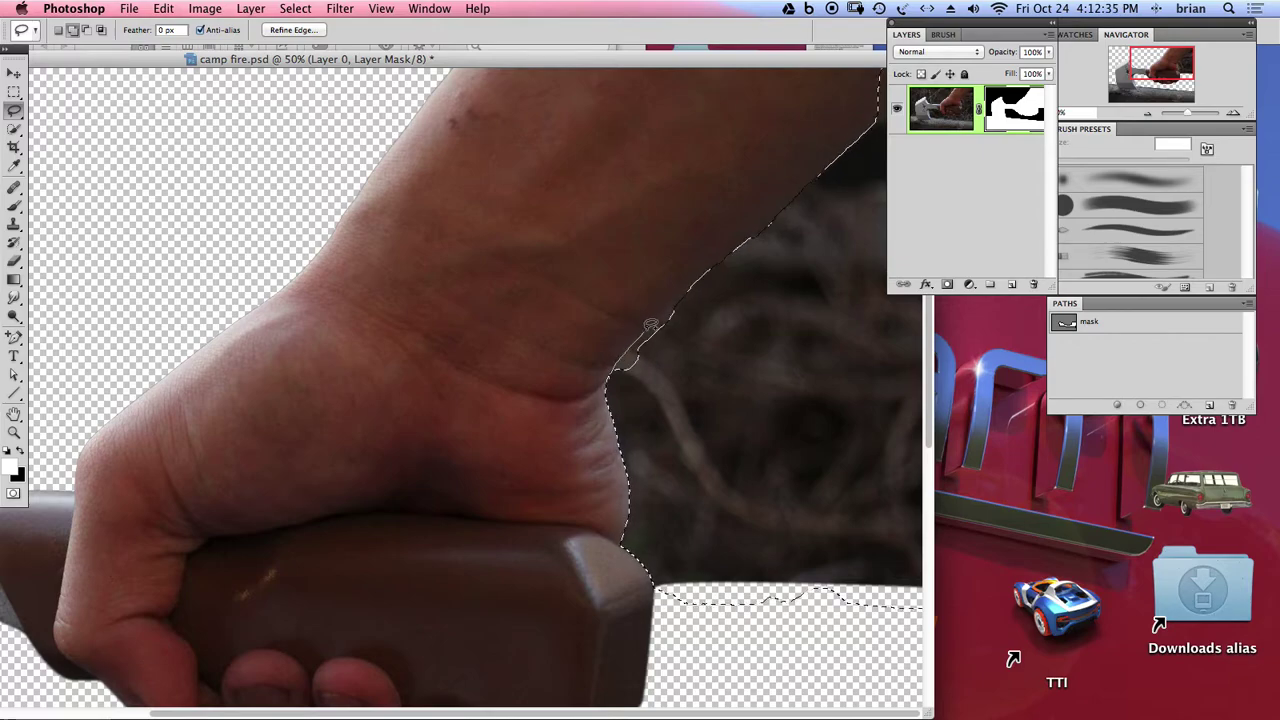
left_click_drag(650, 397, 652, 398)
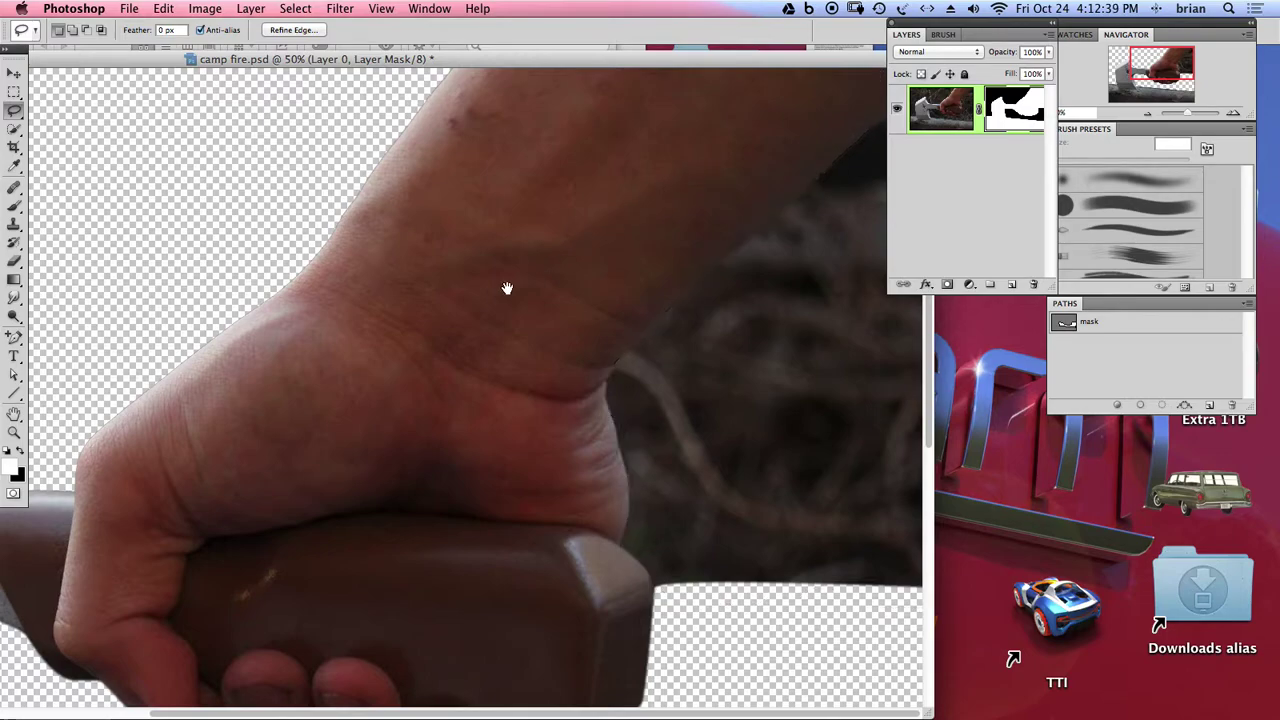
- Correct the selection with the Lasso so its boundary follows the lower edge of the upper forearm
left_click(1040, 34)
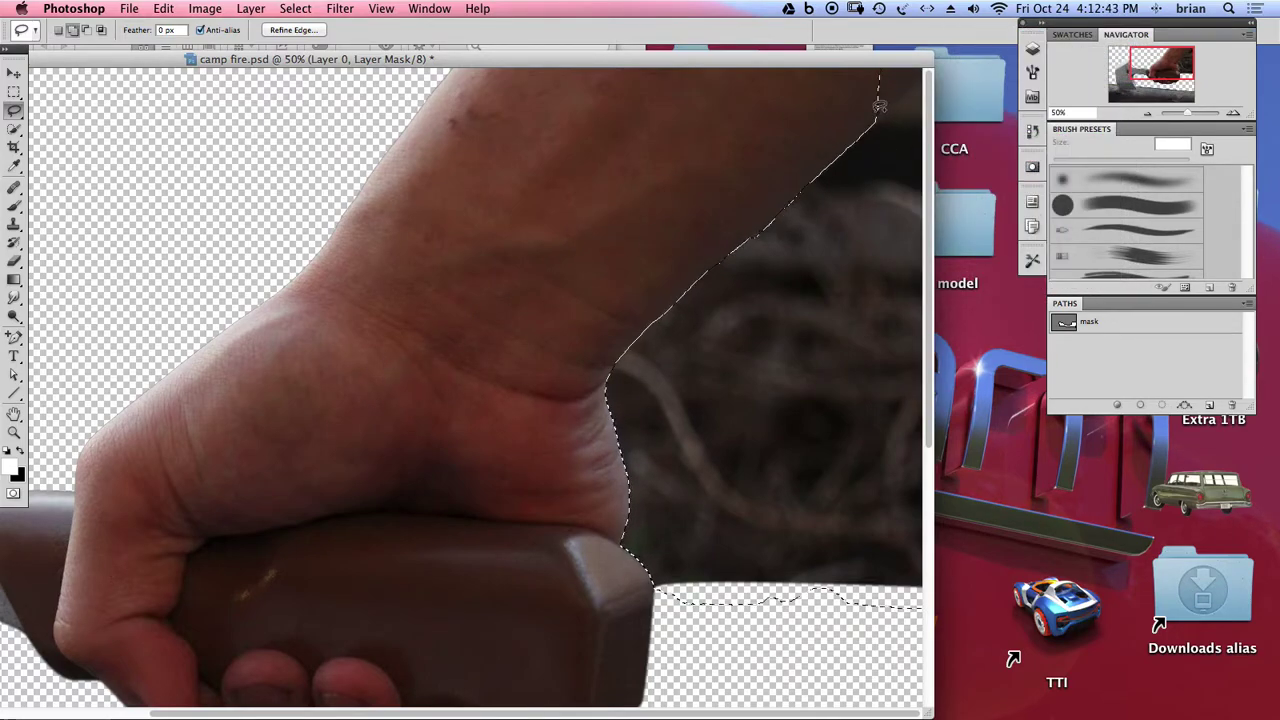
mouse_move(879, 110)
left_mouse_down()
mouse_move(930, 58)
mouse_move(855, 106)
mouse_move(866, 124)
left_mouse_up()
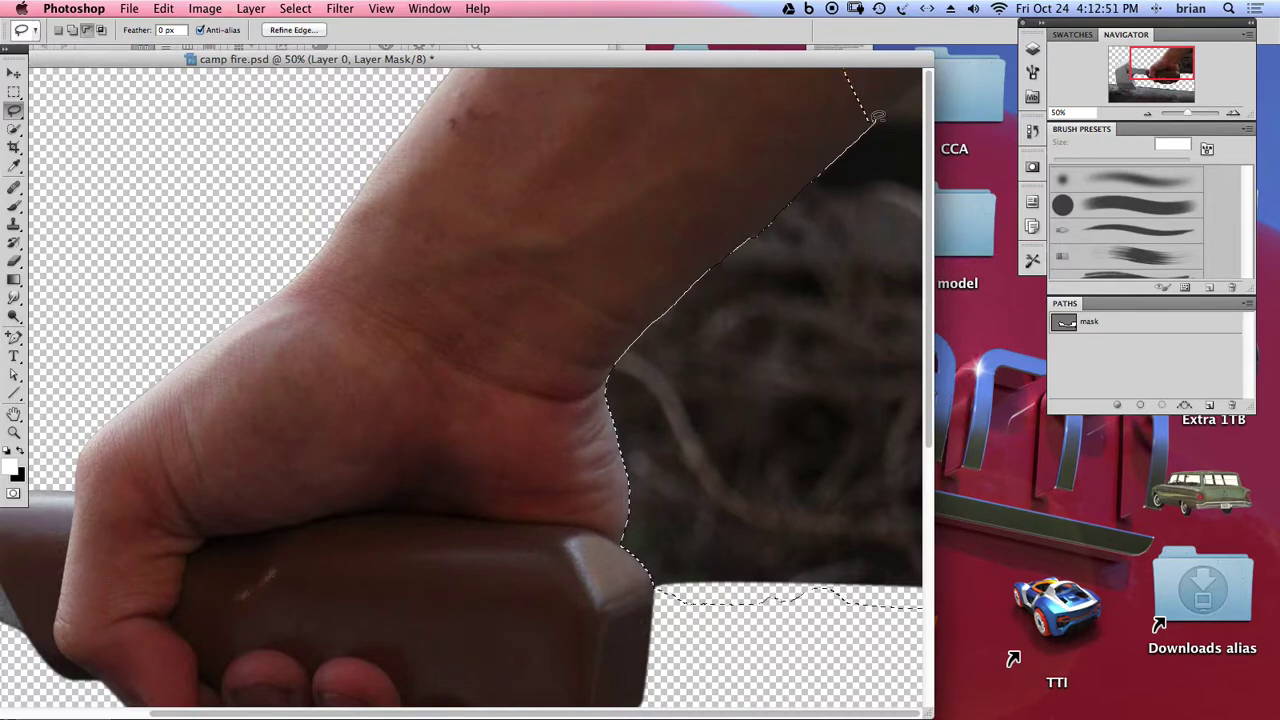
mouse_move(884, 110)
left_mouse_down()
mouse_move(929, 66)
mouse_move(831, 64)
mouse_move(801, 142)
mouse_move(741, 469)
mouse_move(734, 434)
left_mouse_up()
- Fill the selected area behind the wrist with black on Layer 0's mask and clear the selection
key("super+minus")
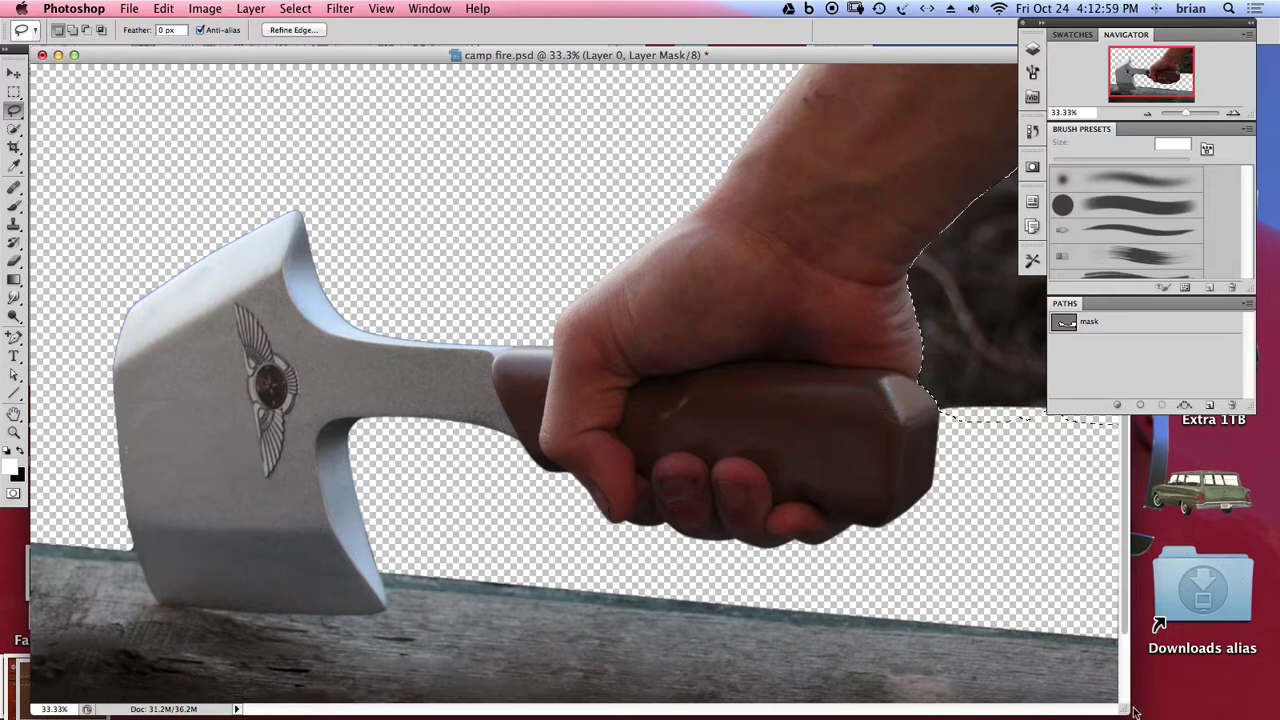
left_click_drag(1137, 710, 953, 702)
left_click_drag(690, 390, 451, 374)
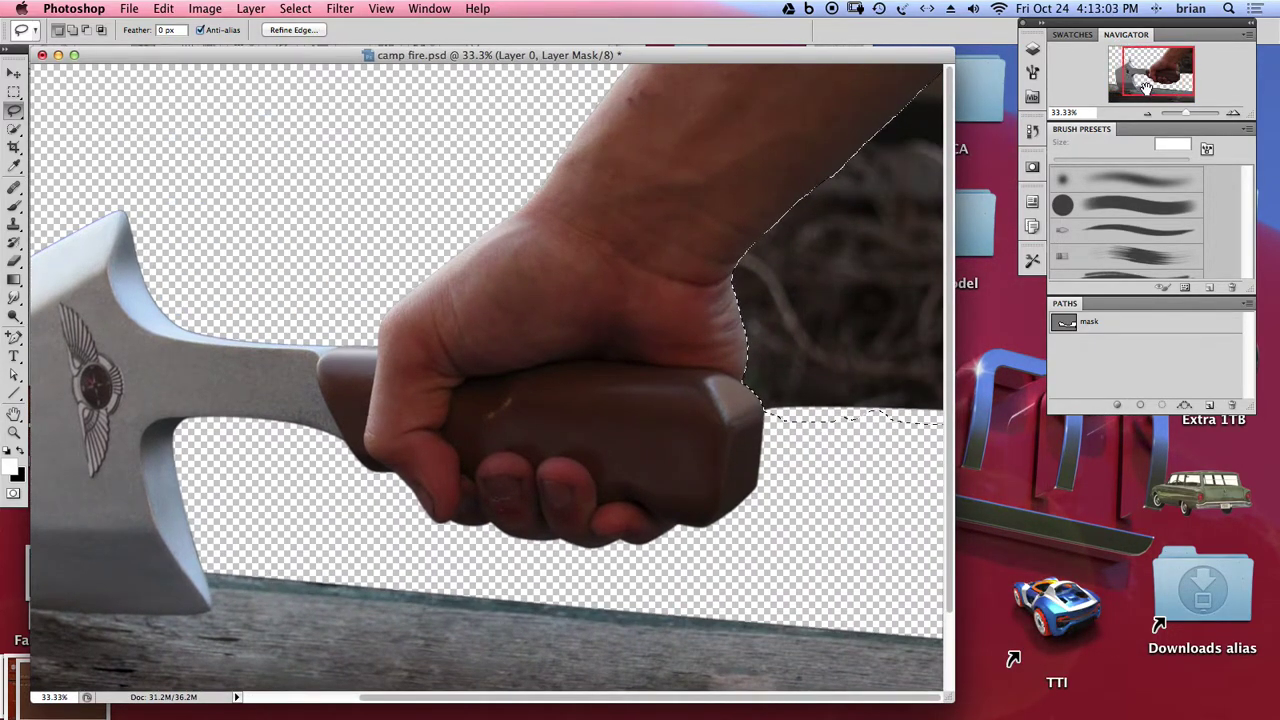
left_click(1033, 48)
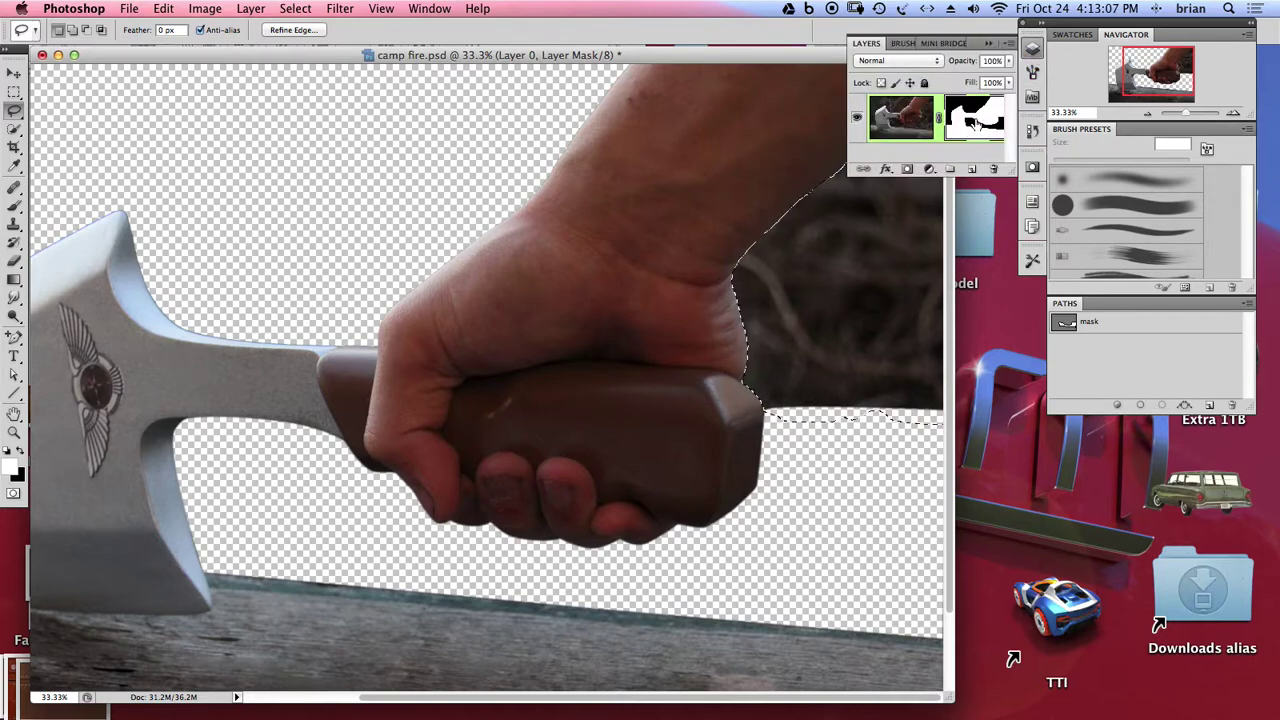
key("Delete")
key("super+d")
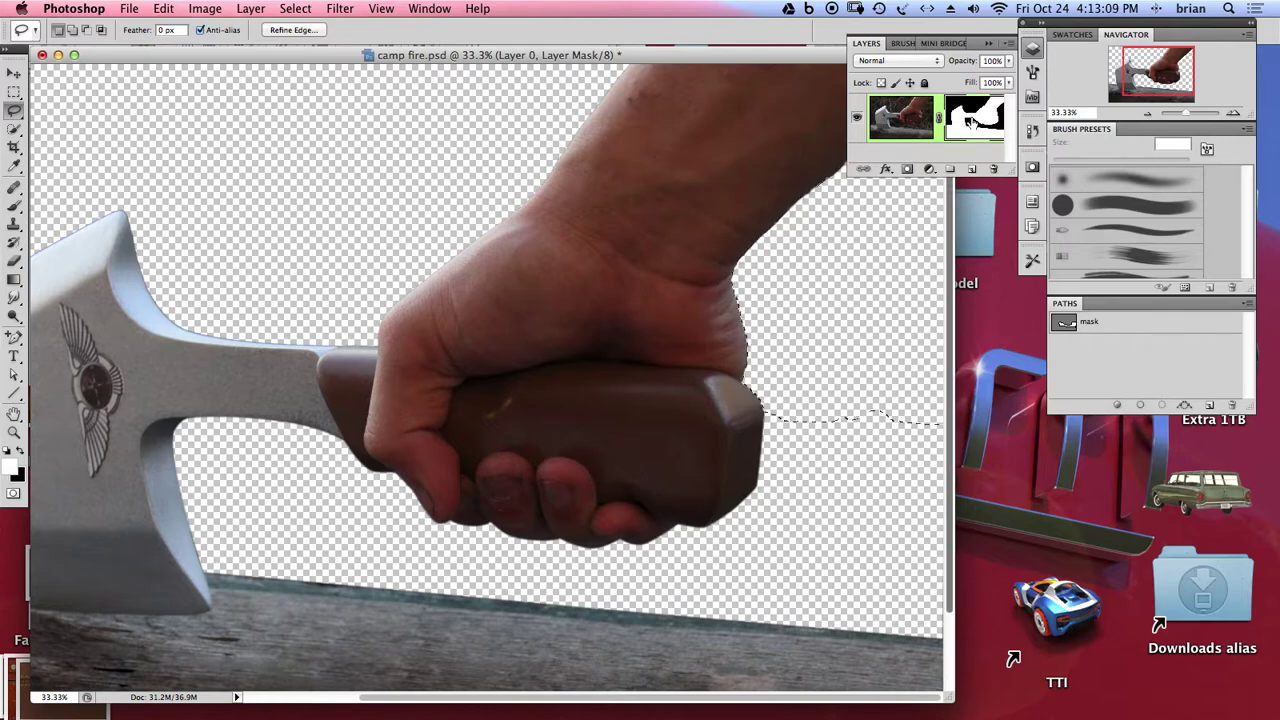
left_click(806, 451)
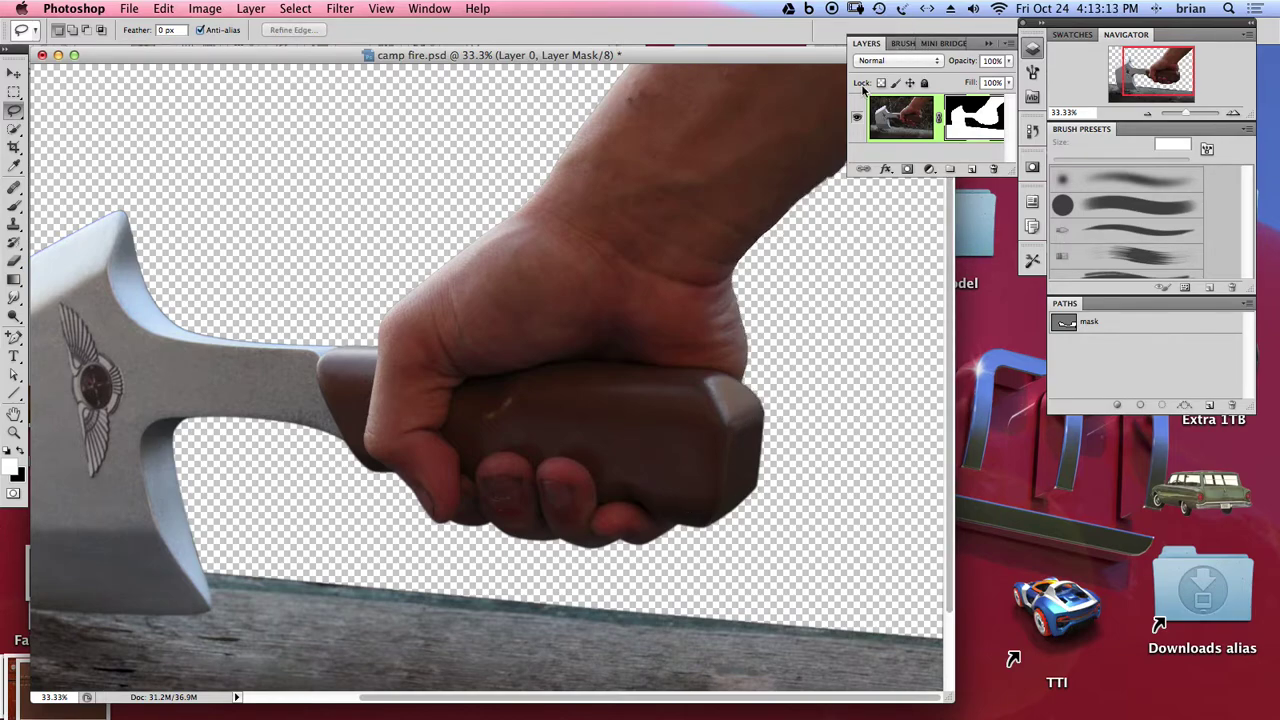
- Set up the Brush tool with a hard round 25 px tip at 100% hardness for retouching the forearm's mask edge
left_click_drag(772, 60, 607, 91)
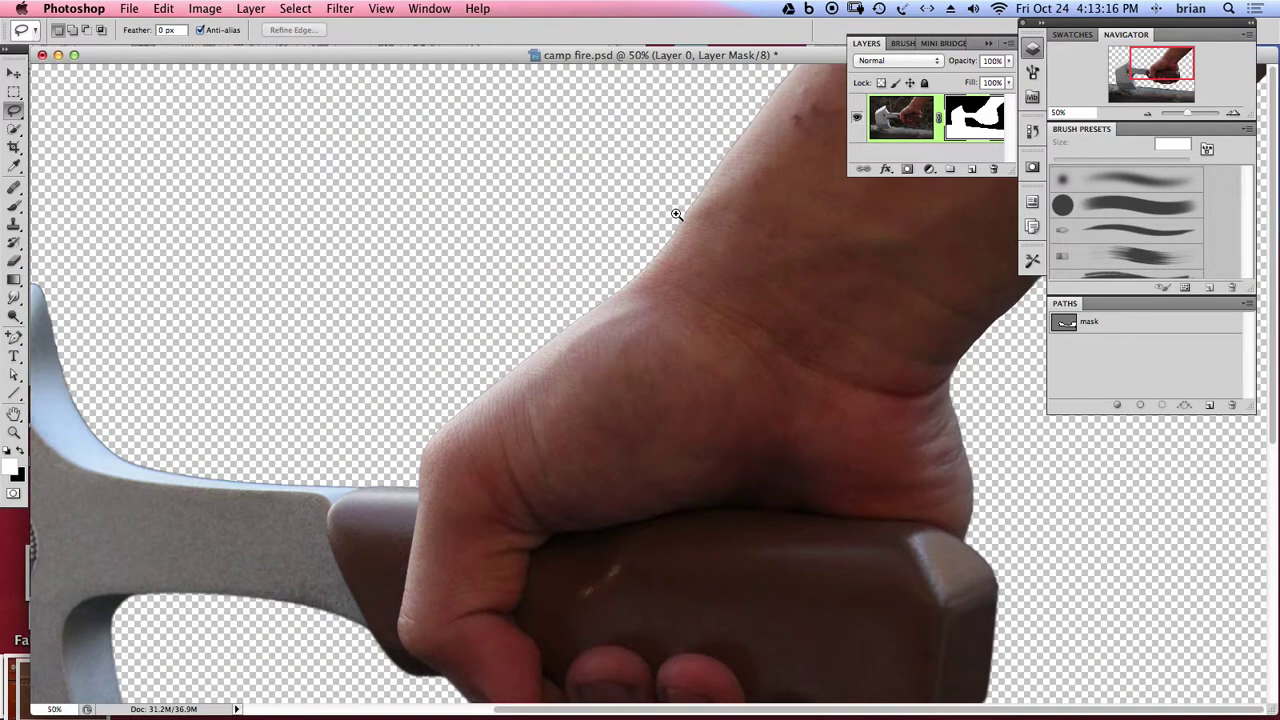
left_click(678, 212, "super")
left_click_drag(798, 57, 345, 53)
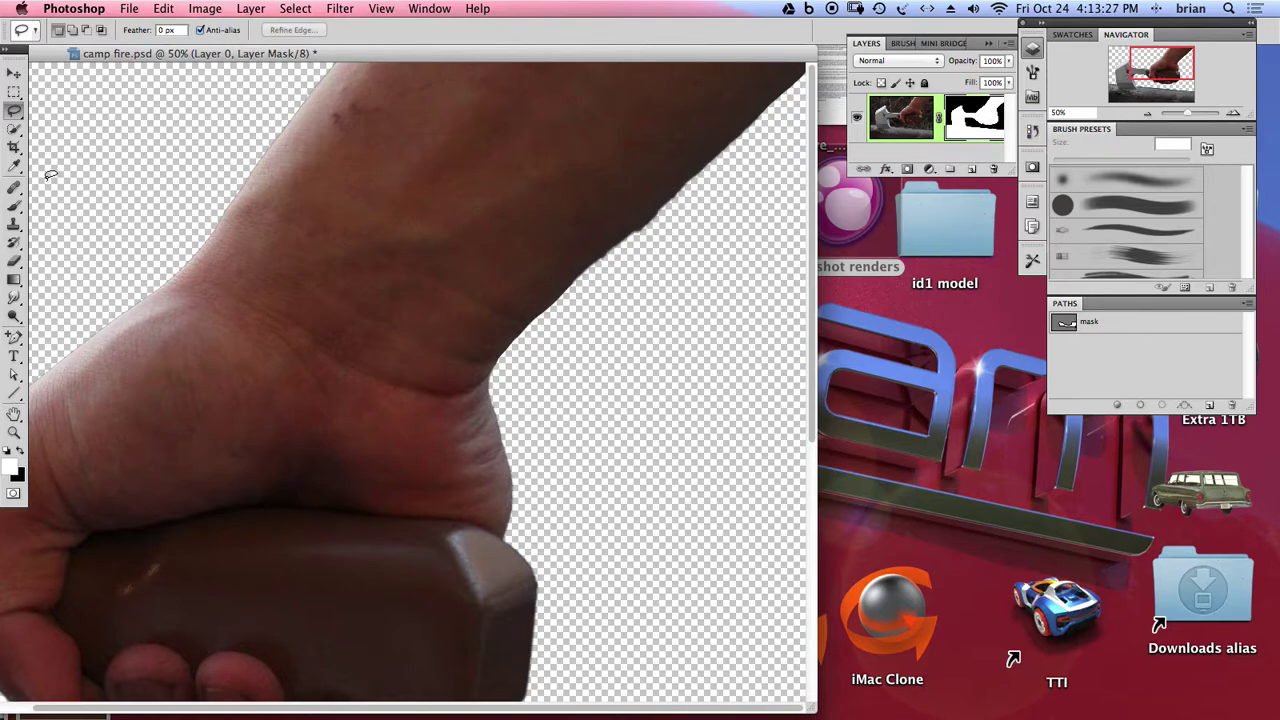
left_click(14, 205)
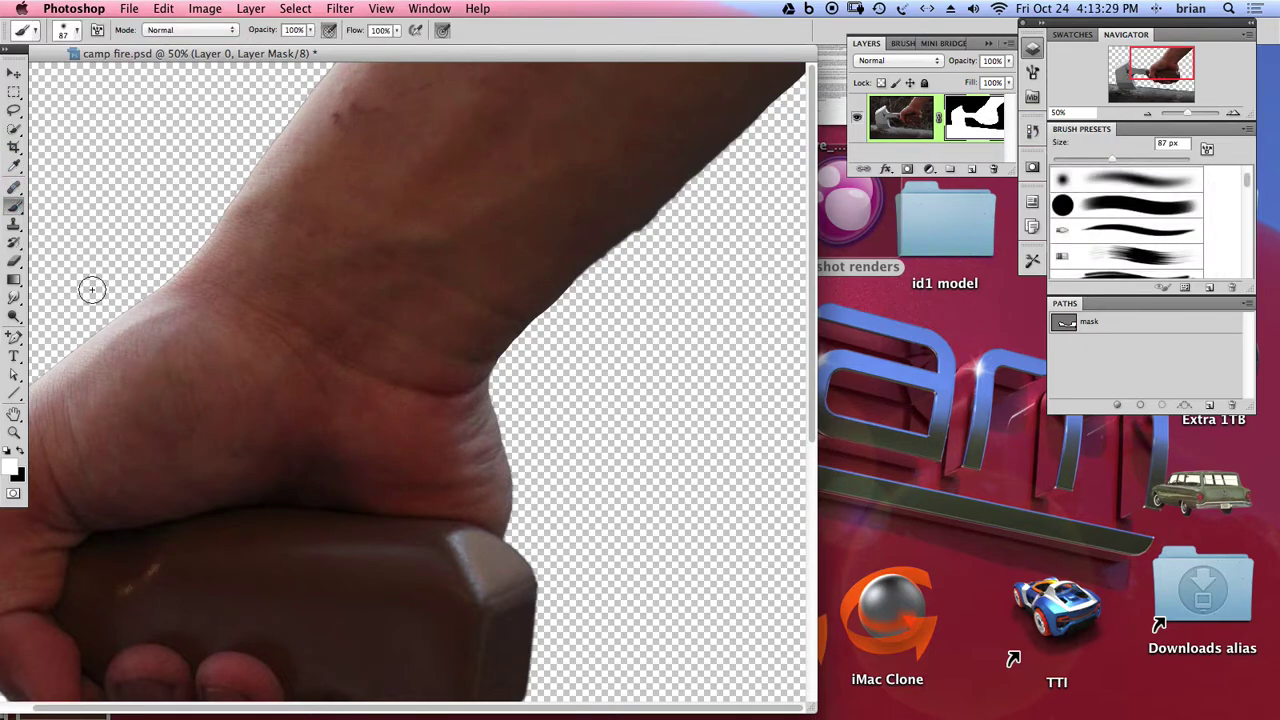
left_click(70, 30)
left_click(31, 138)
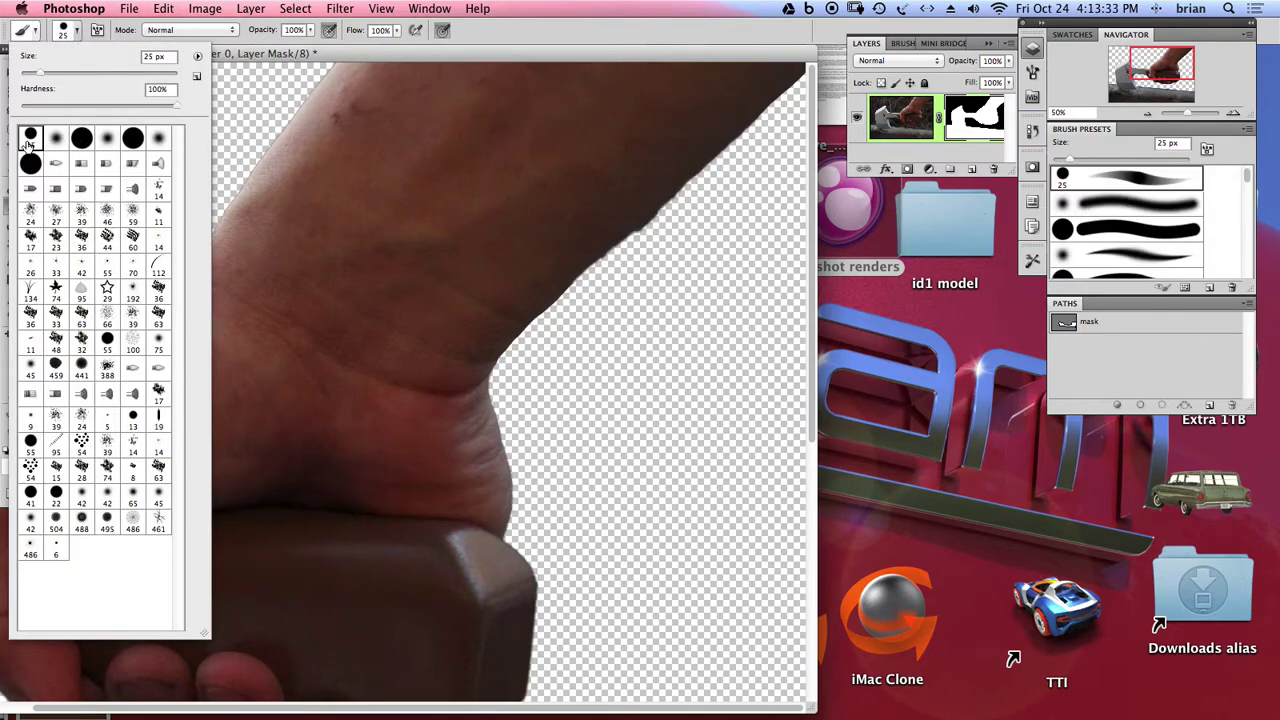
mouse_move(616, 244)
left_mouse_down()
mouse_move(687, 209)
mouse_move(695, 270)
left_mouse_up()
left_click(637, 226)
key("super+z")
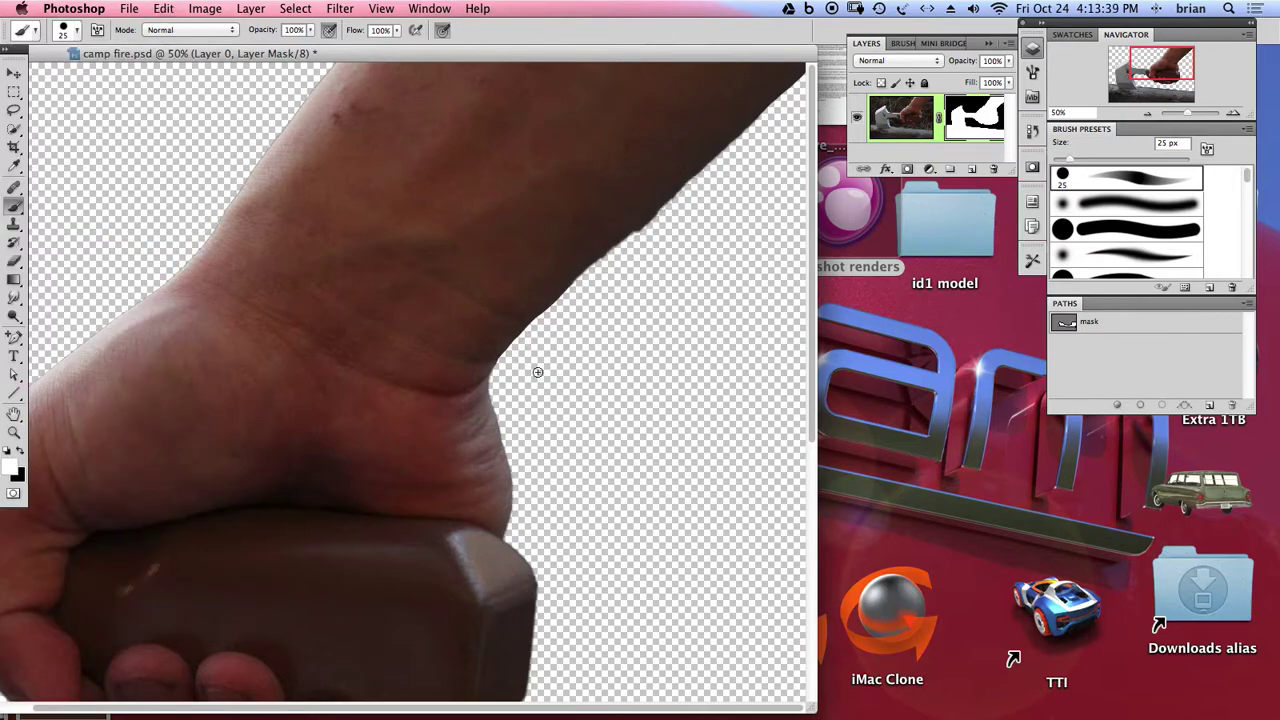
- Paint black on Layer 0's mask along the forearm's lower edge to hide the leftover background bump
left_click(21, 451)
left_click_drag(656, 223, 603, 261)
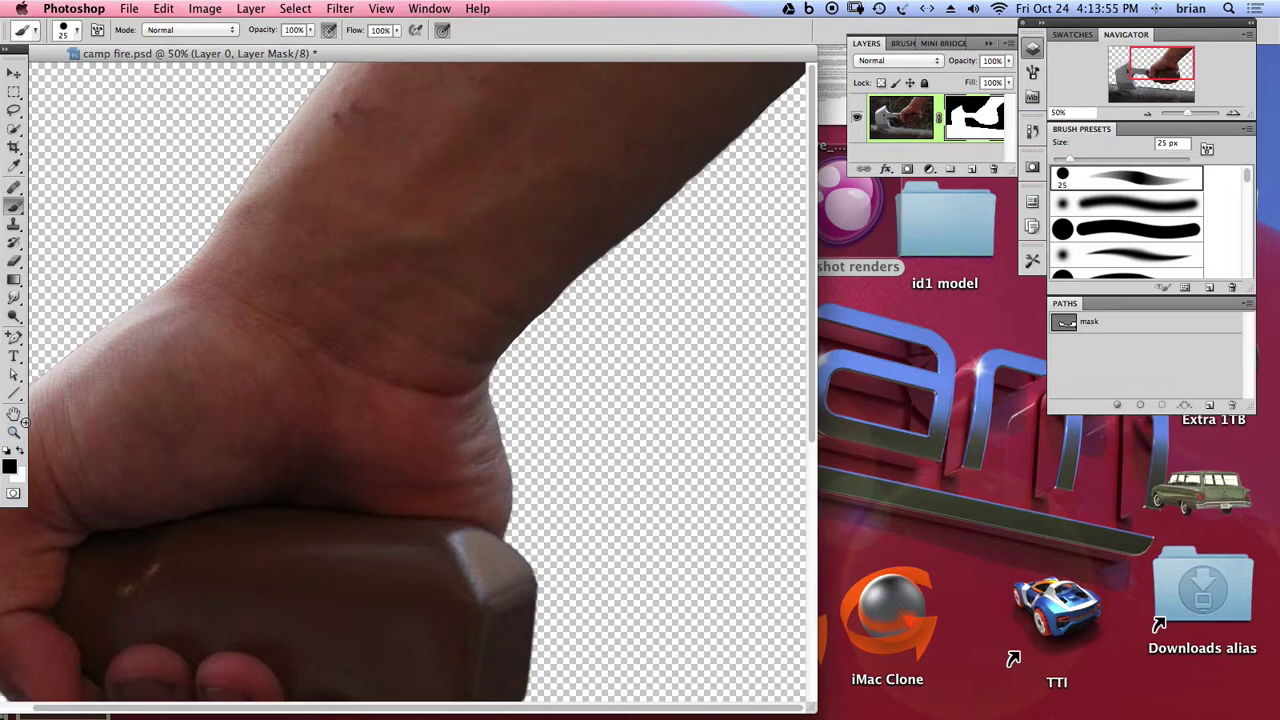
- Cut a small notch into the forearm's lower edge with black on the mask and paint it back with white
left_click(22, 454)
key("x")
key("x")
key("x")
key("x")
key("x")
left_click_drag(624, 220, 630, 233)
key("x")
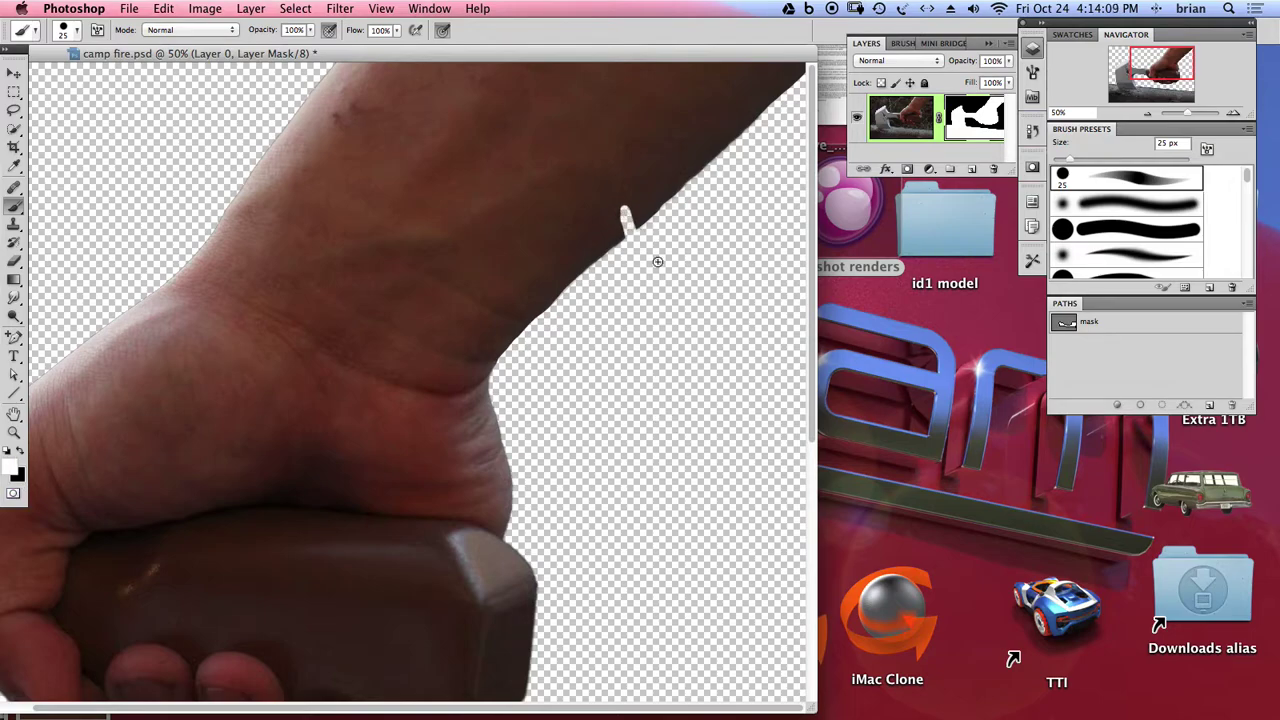
mouse_move(627, 213)
left_mouse_down()
mouse_move(616, 226)
mouse_move(631, 225)
left_mouse_up()
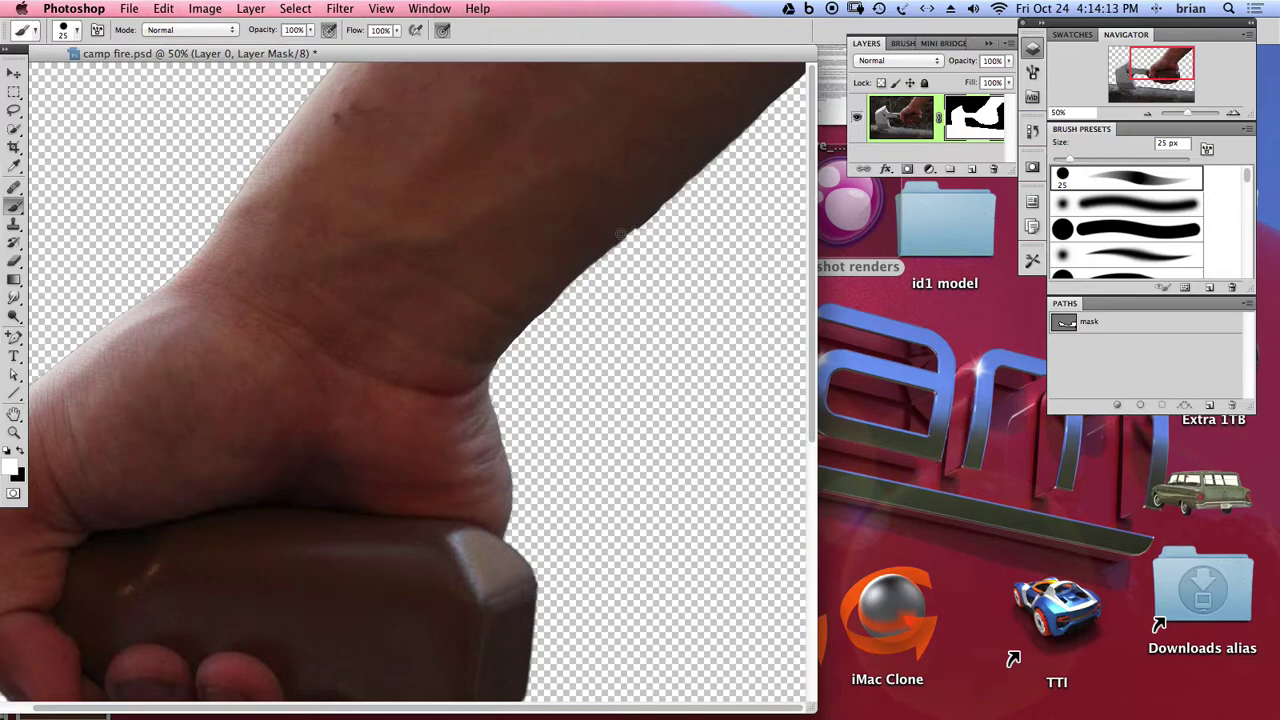
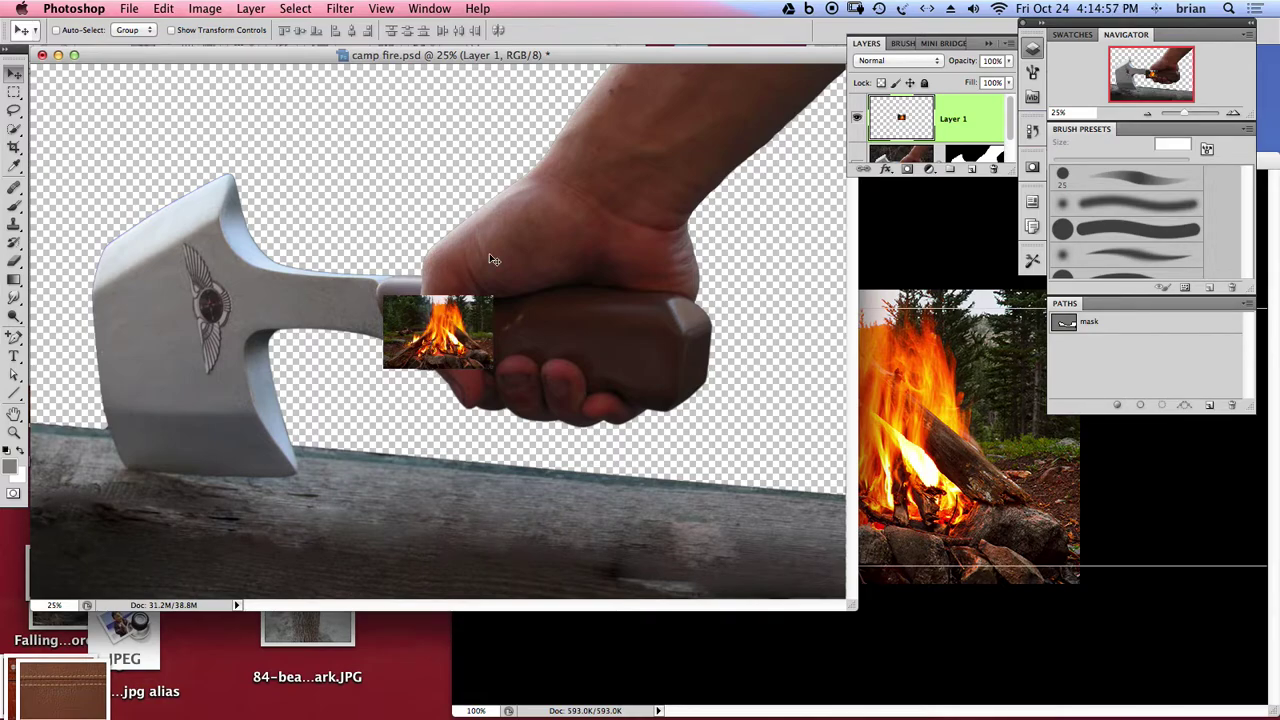
- Scale the campfire layer proportionally to about 767% with Free Transform so it covers the whole canvas
key("super+t")
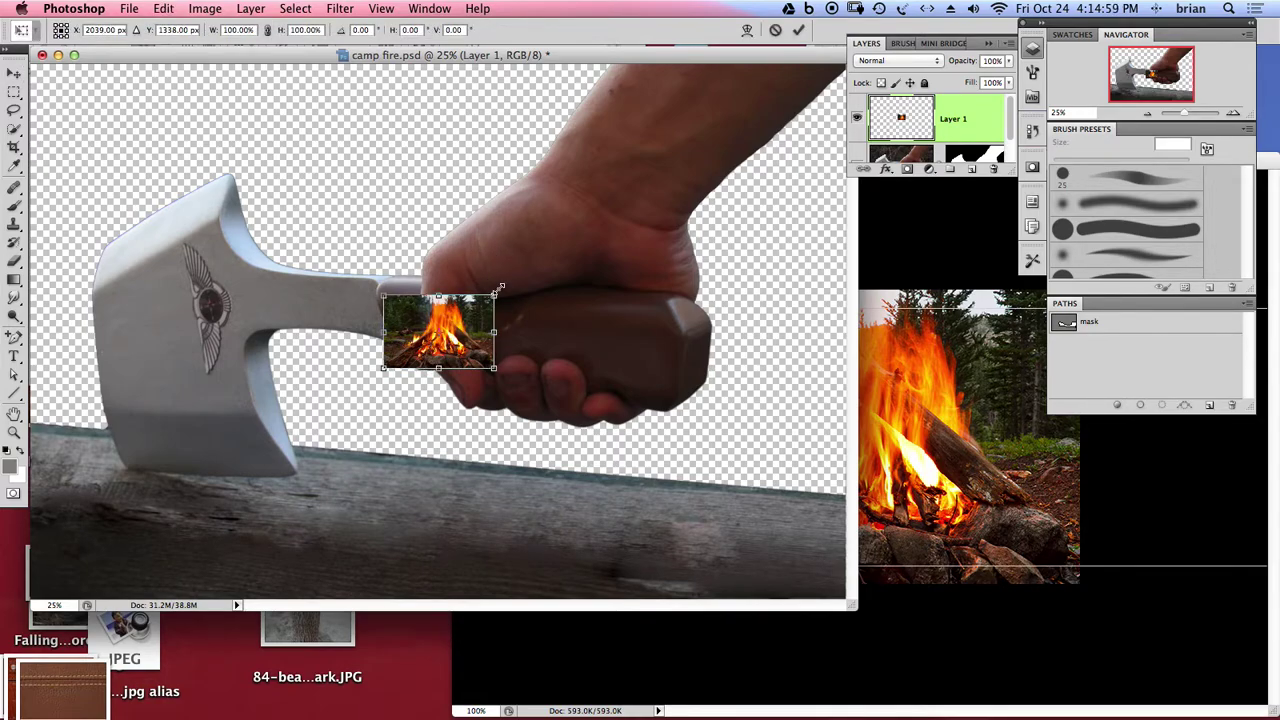
left_click_drag(500, 288, 868, 96)
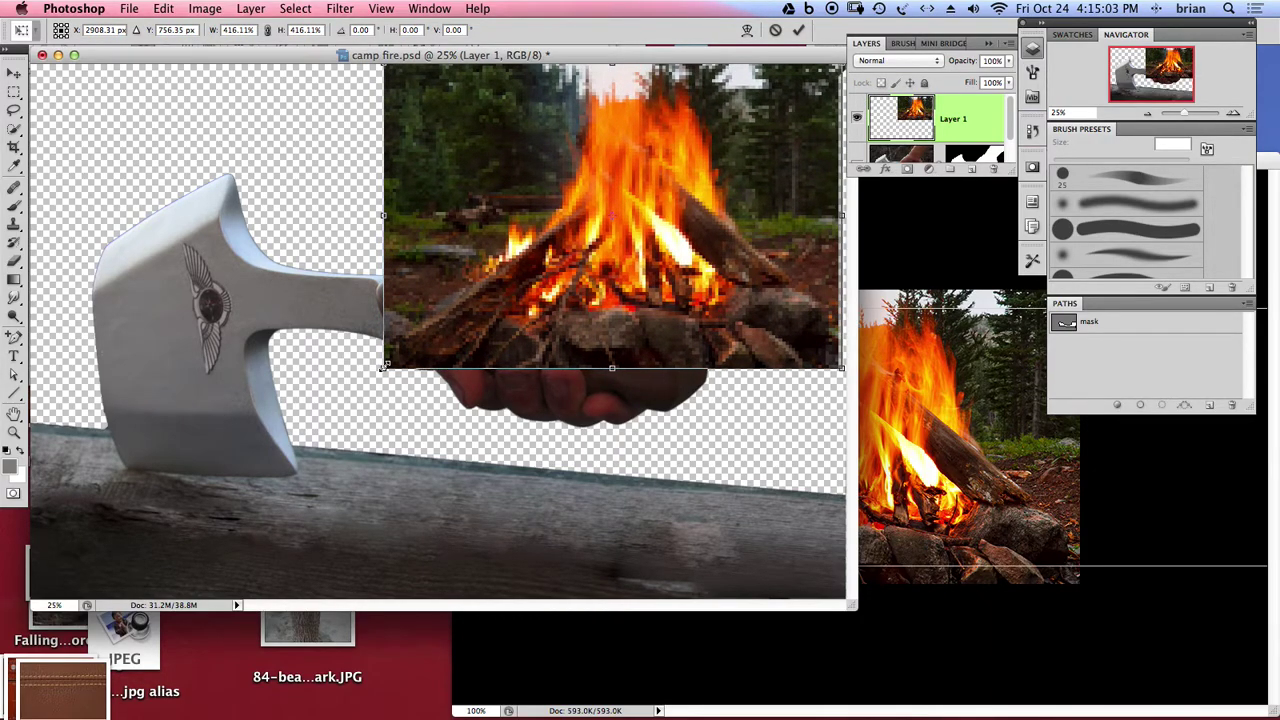
left_click_drag(383, 367, 25, 595)
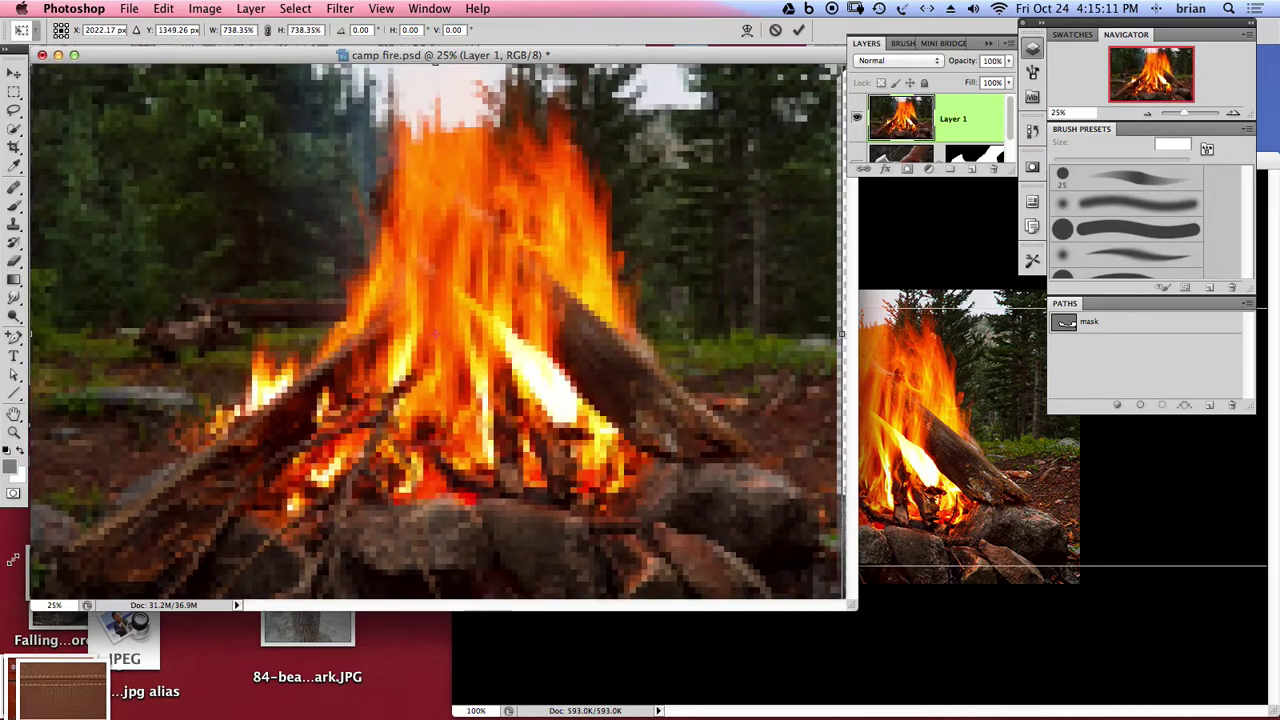
key("super+minus")
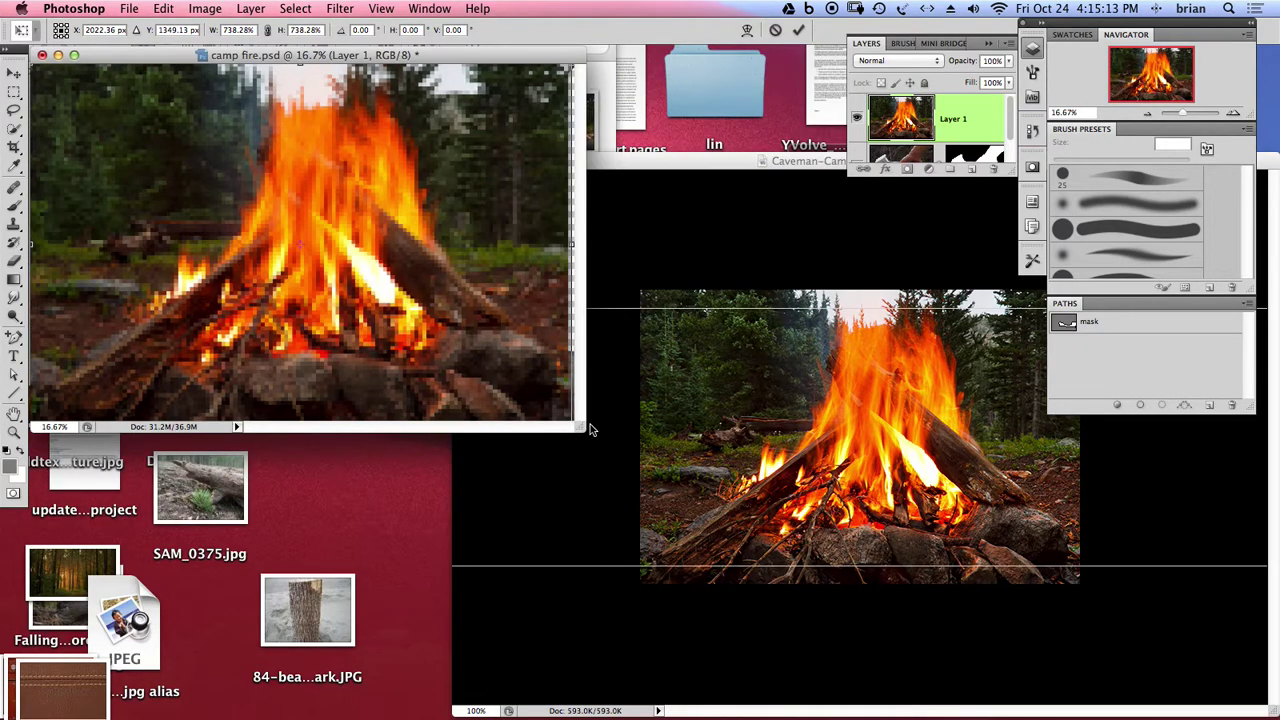
left_click_drag(580, 430, 1030, 712)
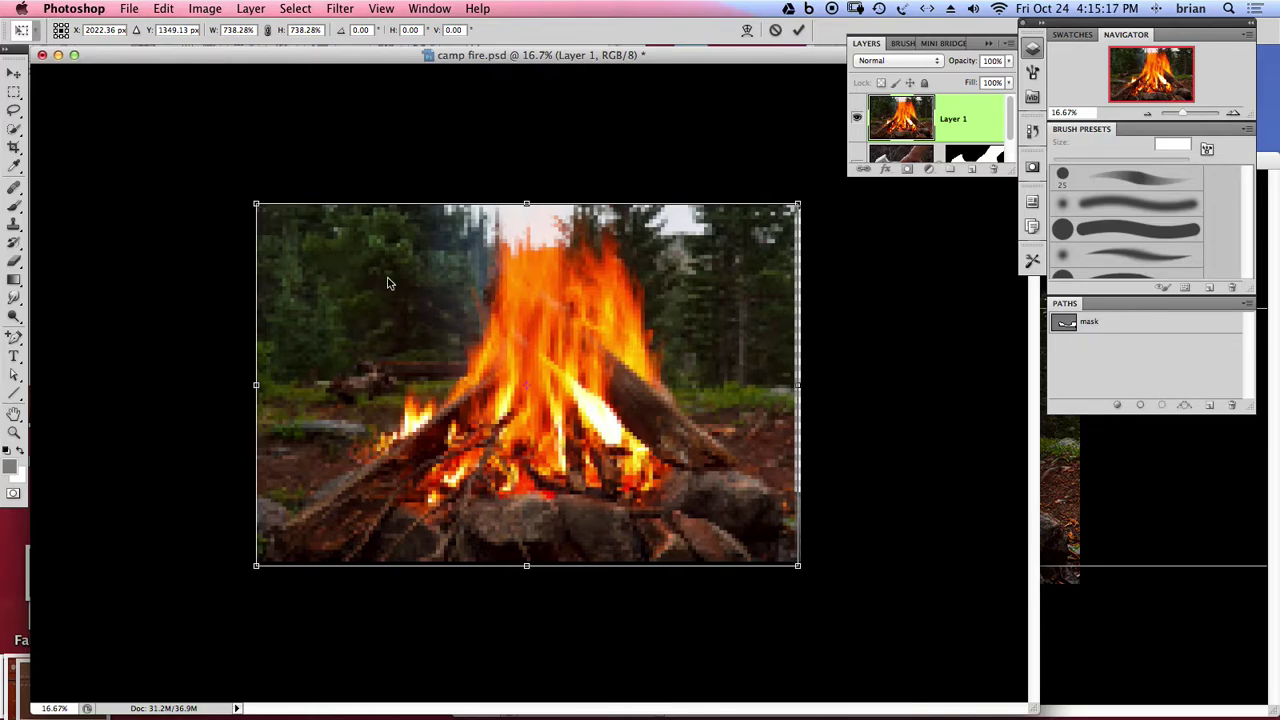
left_click_drag(797, 566, 818, 579)
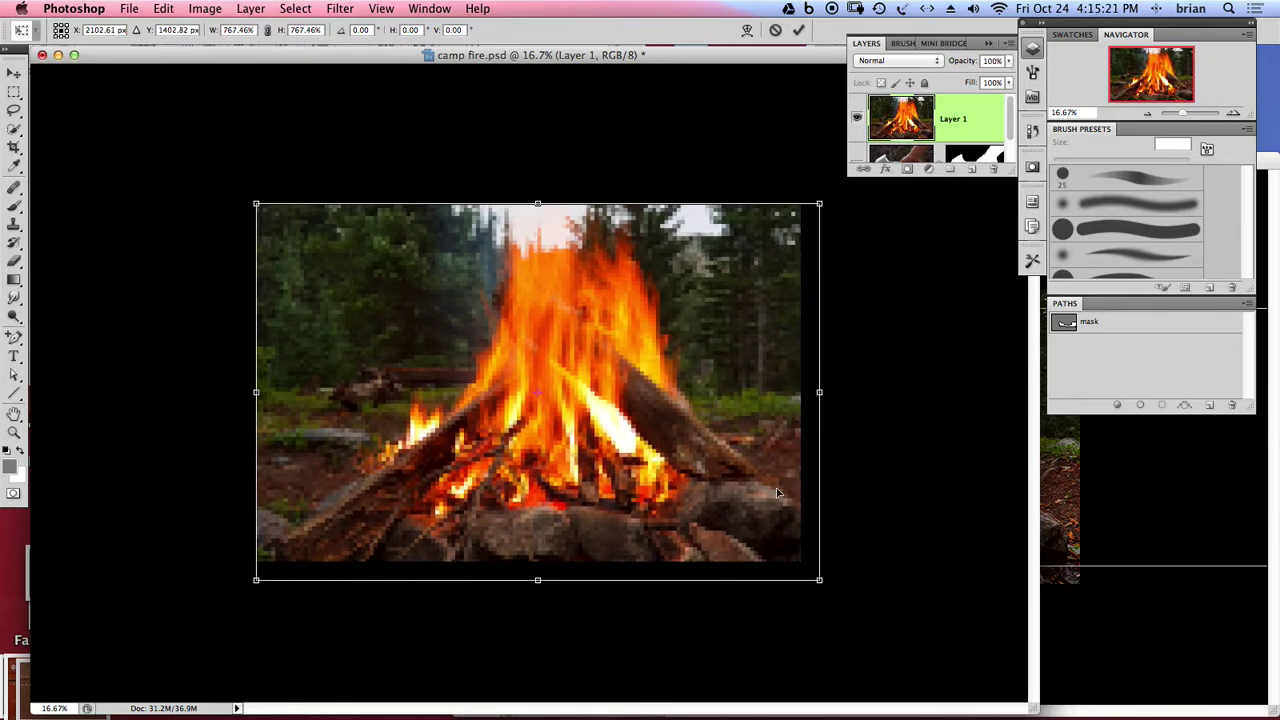
key("Return")
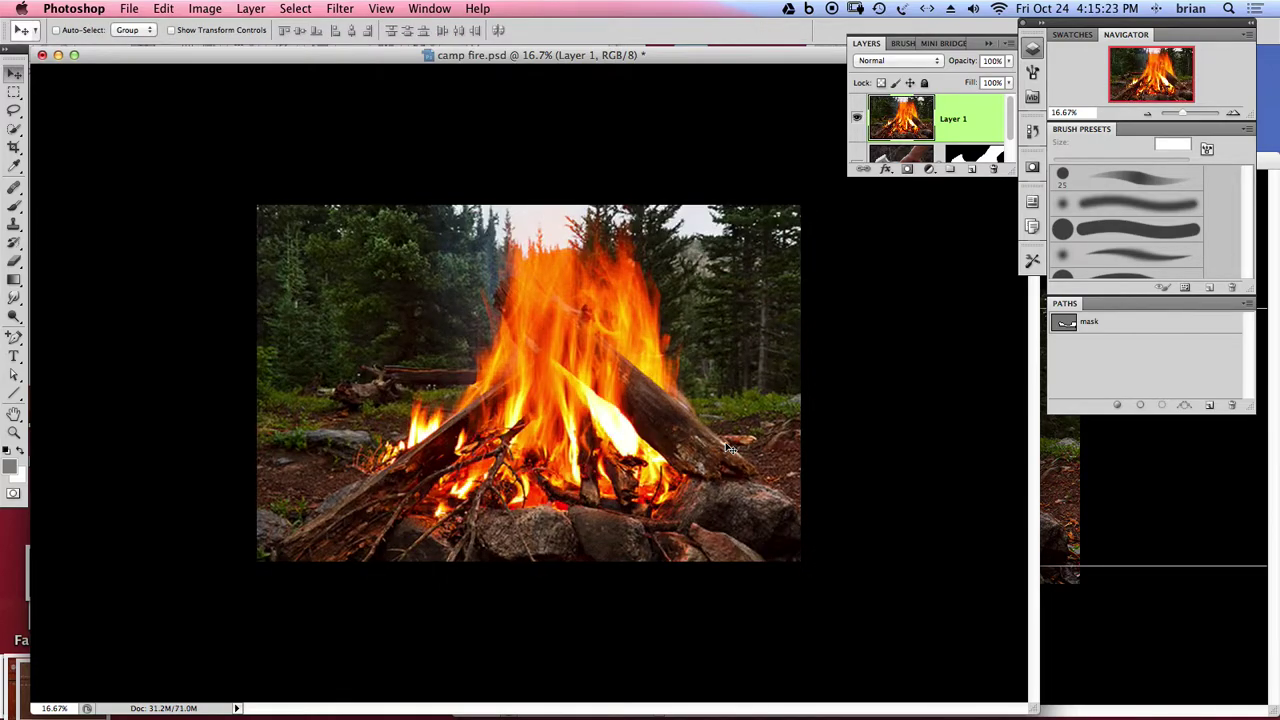
- Move the campfire layer beneath the masked axe and hand layer
left_click(518, 346)
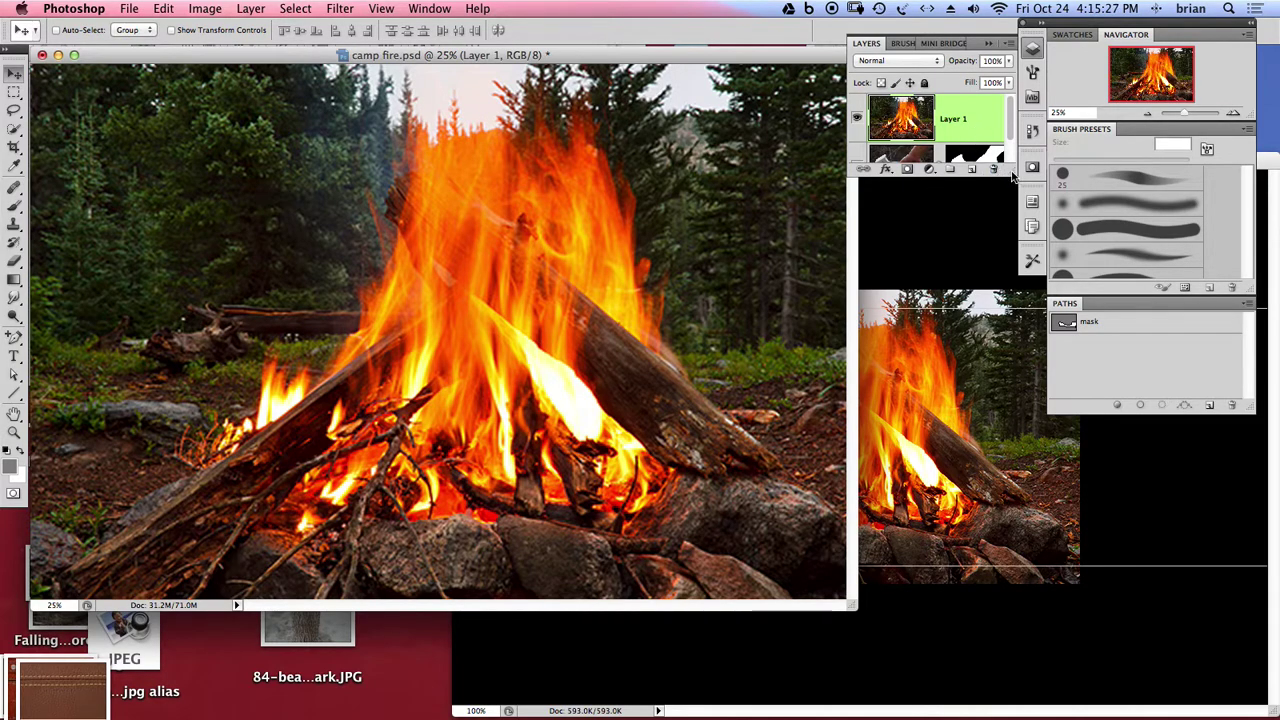
left_click_drag(1012, 174, 1012, 364)
left_click_drag(958, 122, 934, 210)
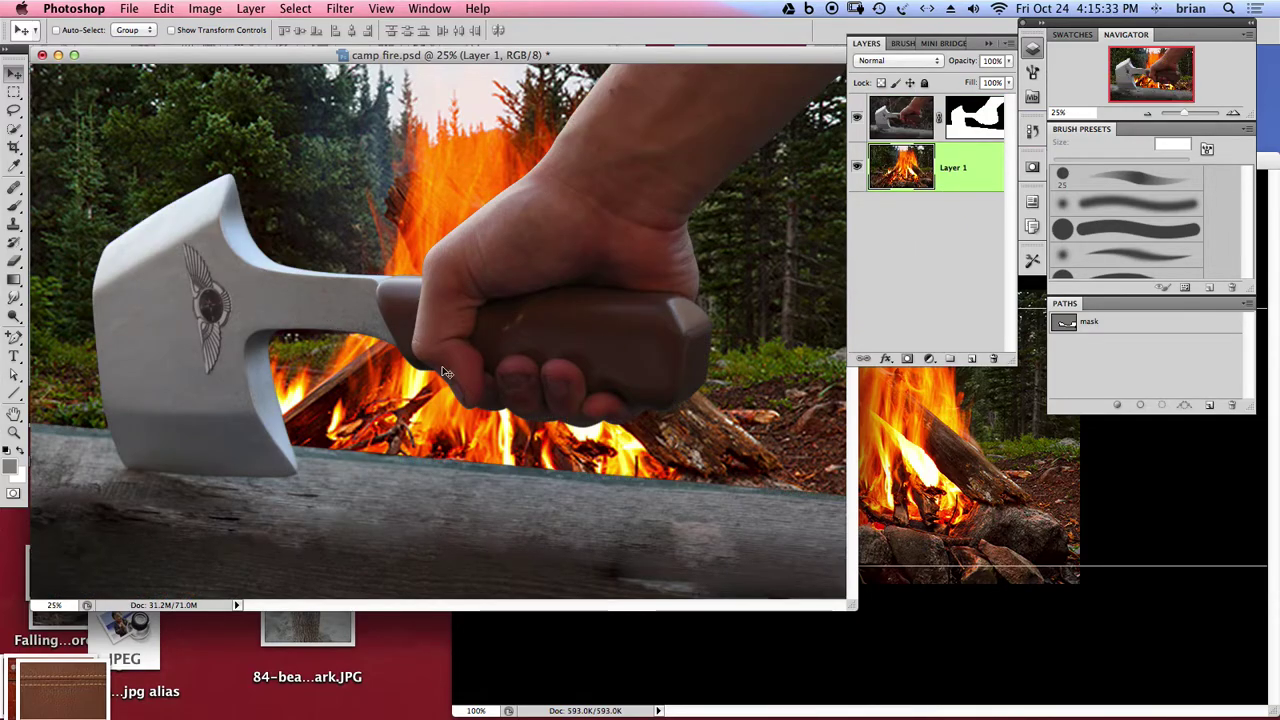
- Apply the Maximum filter with a 6 px radius to the campfire layer
left_click(380, 415, "alt+super")
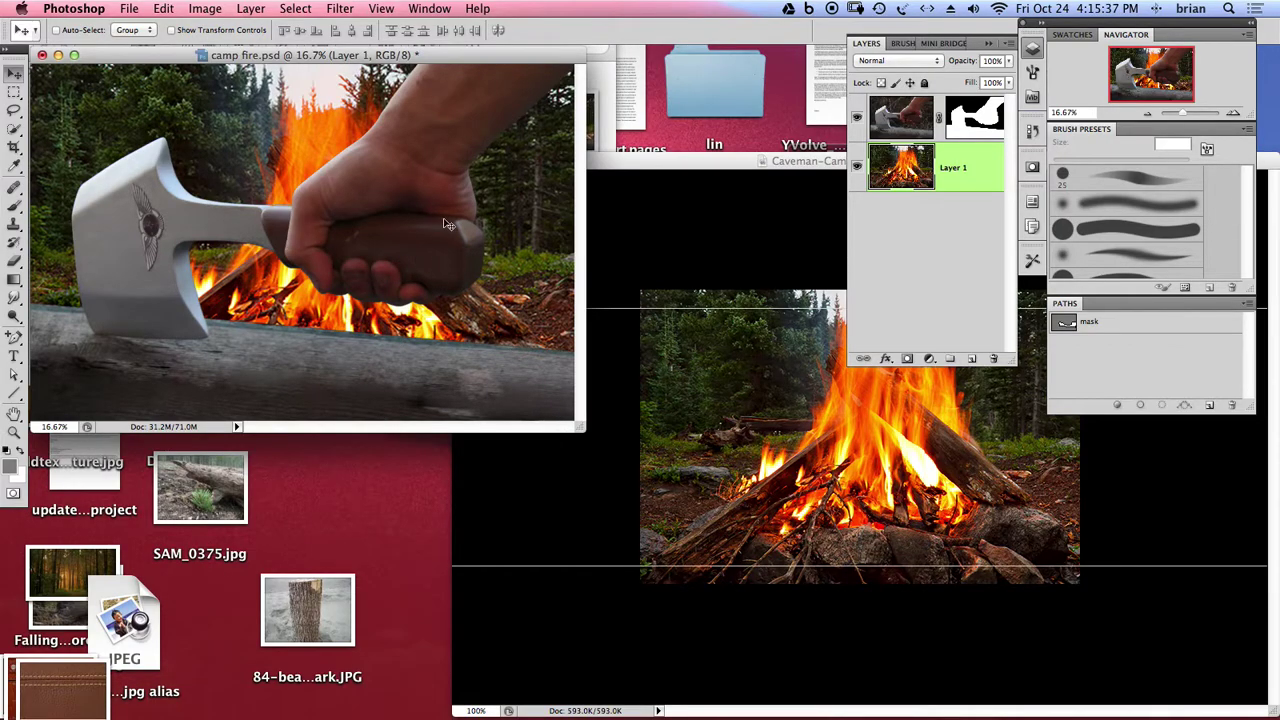
left_click_drag(582, 426, 843, 684)
left_click(340, 8)
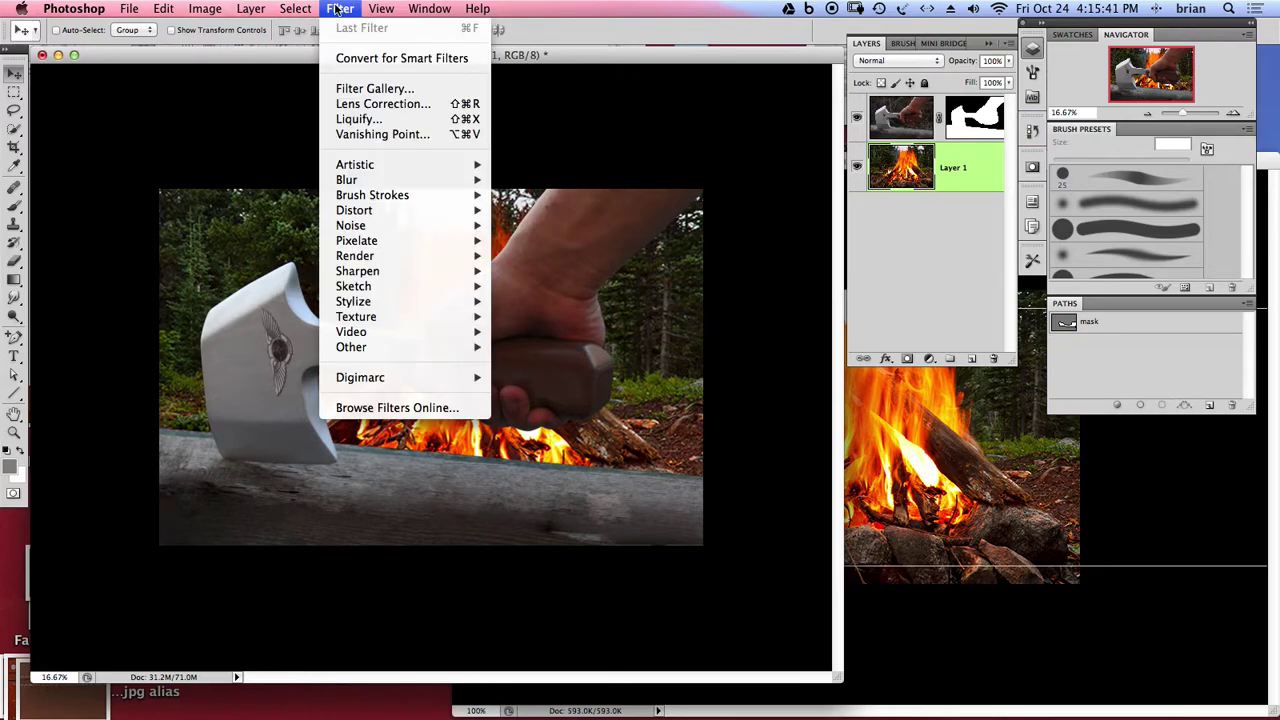
left_click(340, 8)
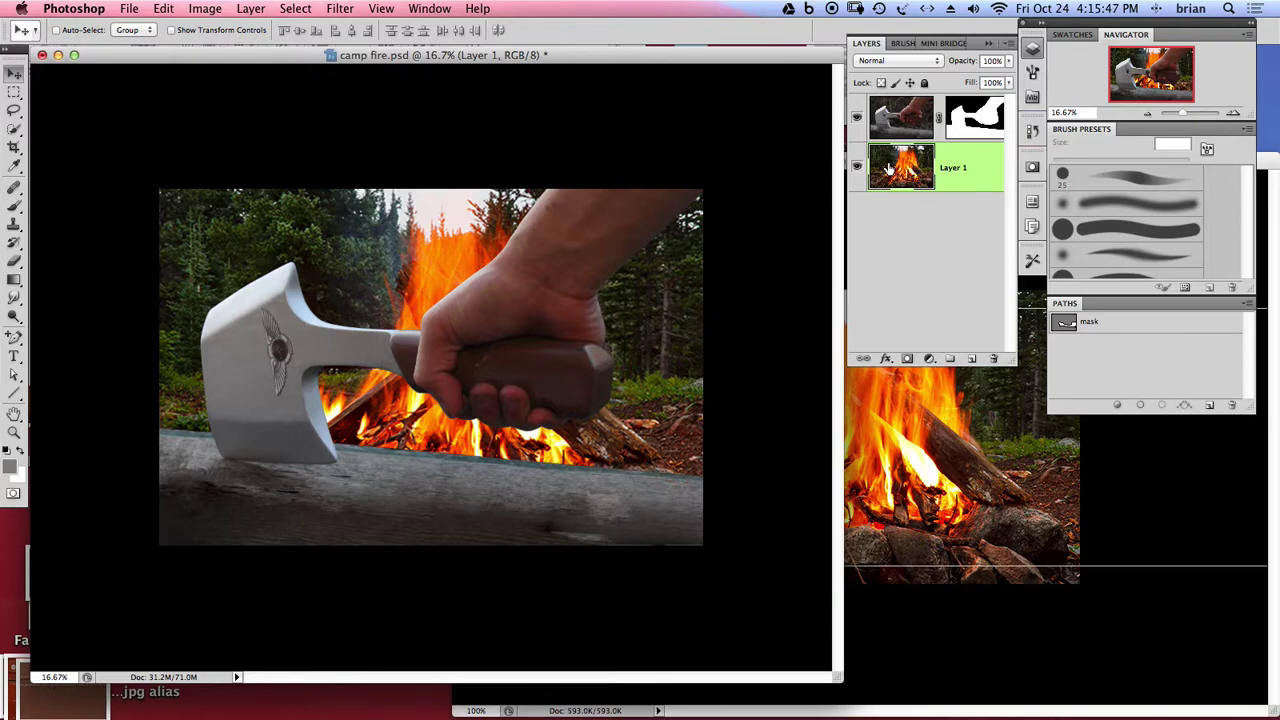
left_click(341, 8)
mouse_move(381, 346)
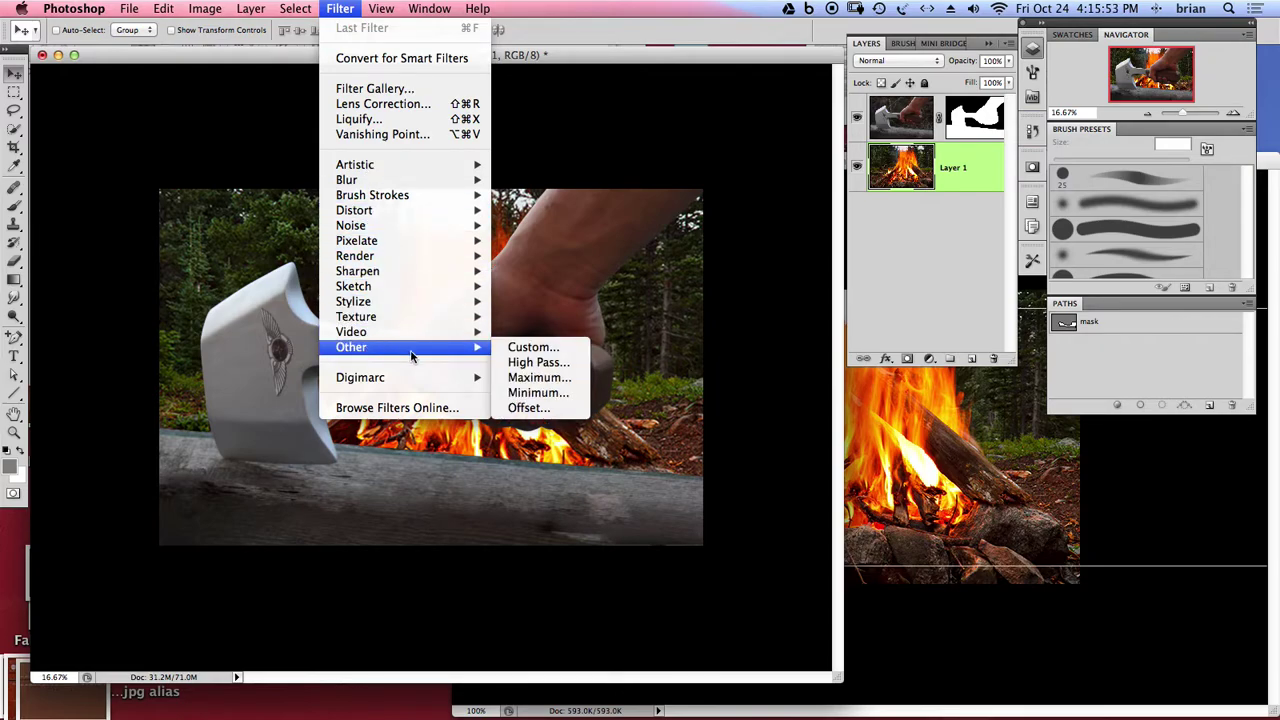
left_click(540, 378)
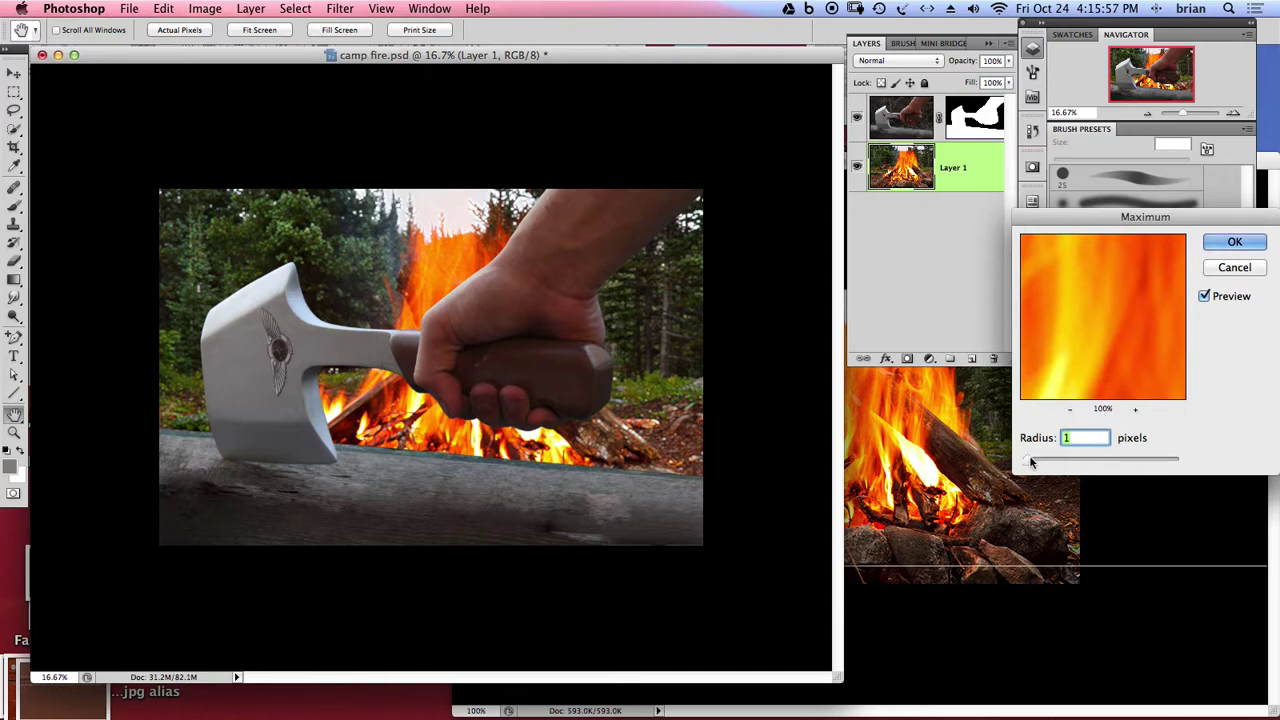
left_click_drag(1066, 462, 1076, 459)
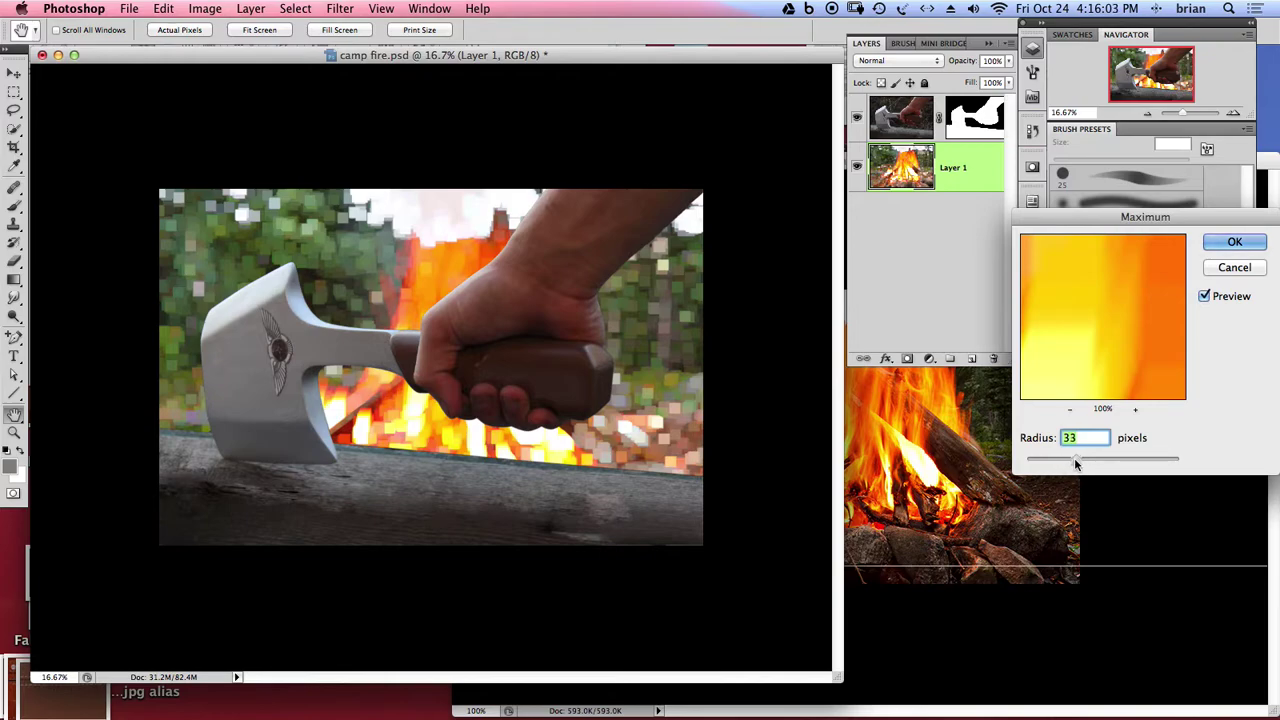
left_click_drag(1055, 459, 1038, 460)
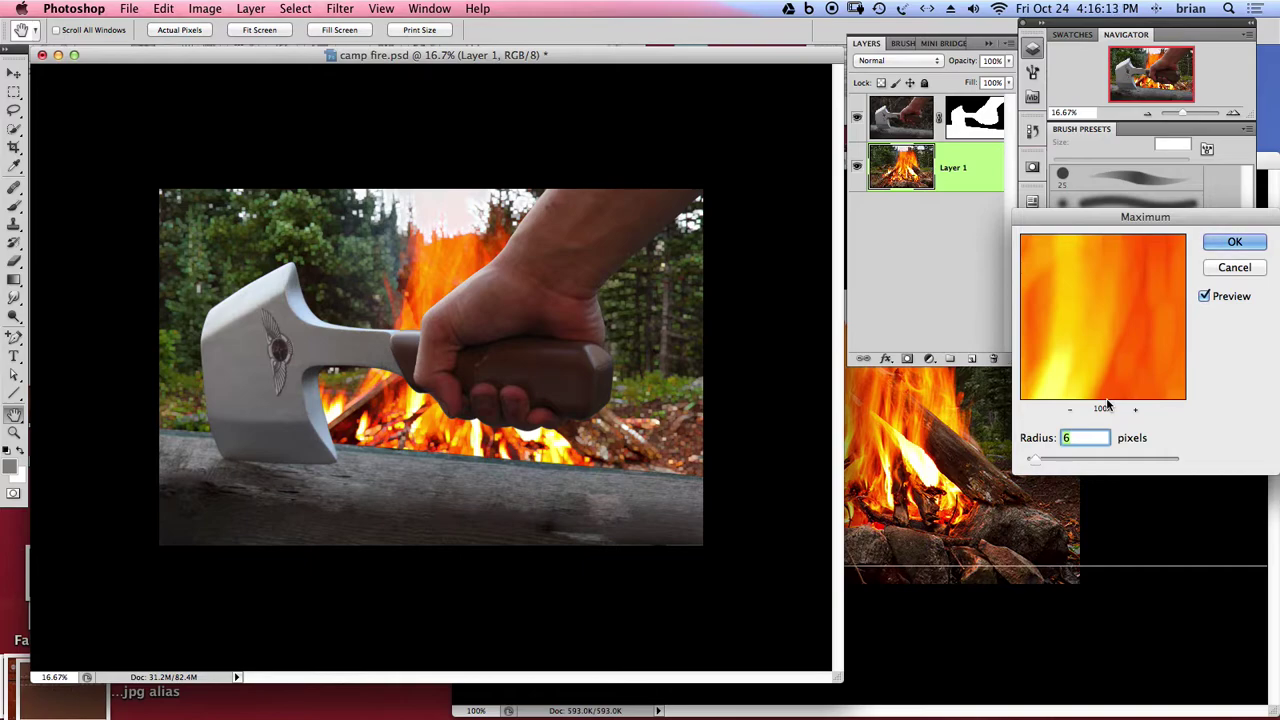
left_click(1236, 247)
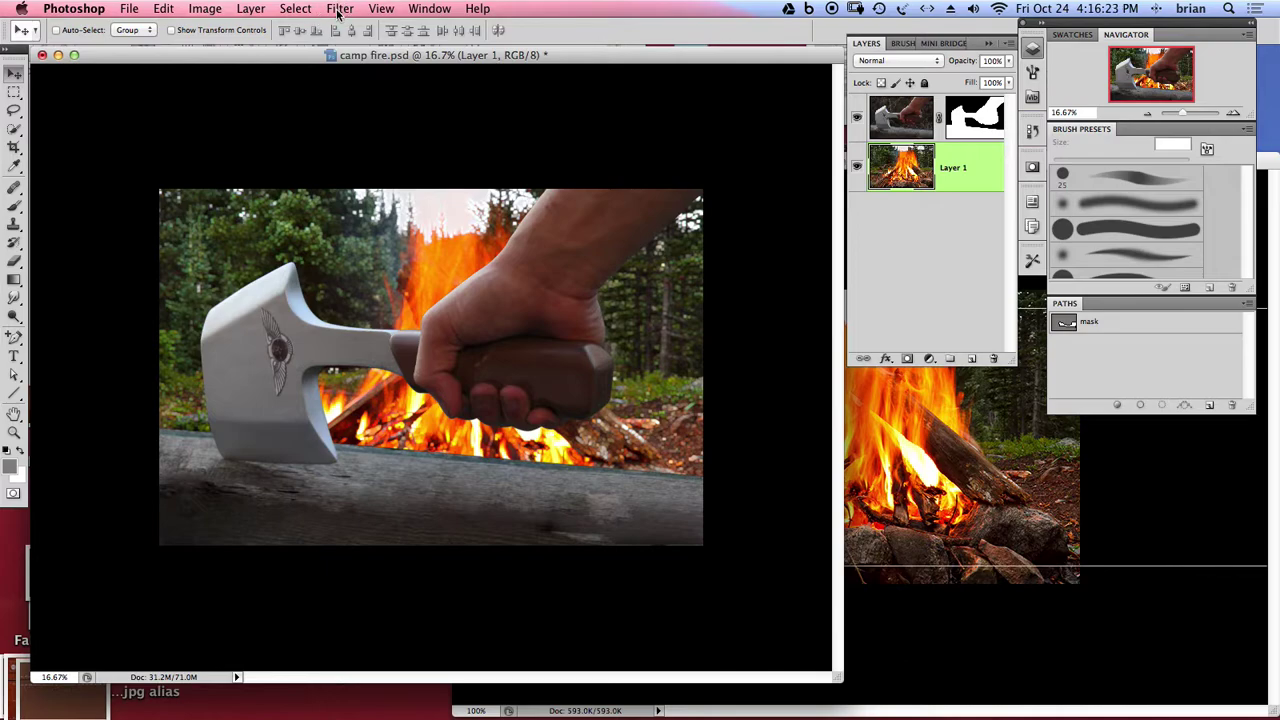
- Apply a Gaussian Blur with a 7.0 px radius to the campfire layer
left_click(318, 232, "super")
left_click(304, 172, "super")
left_click(304, 172, "super")
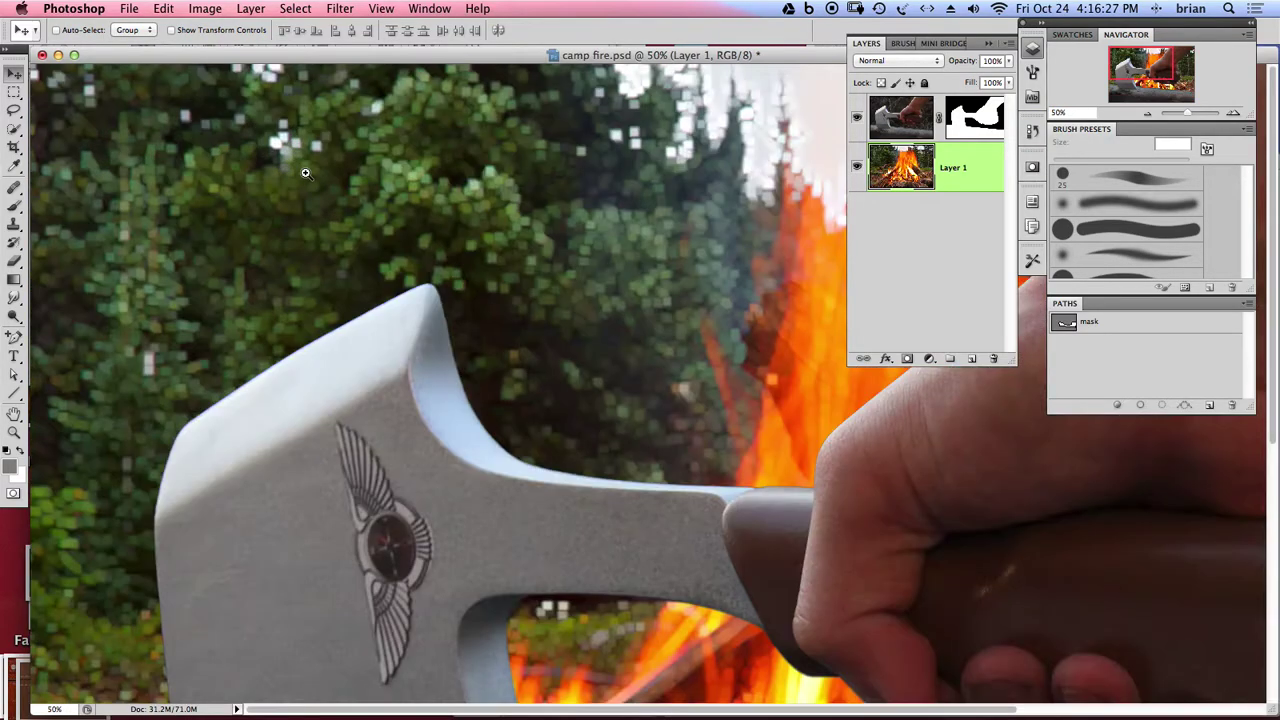
left_click(304, 172, "super")
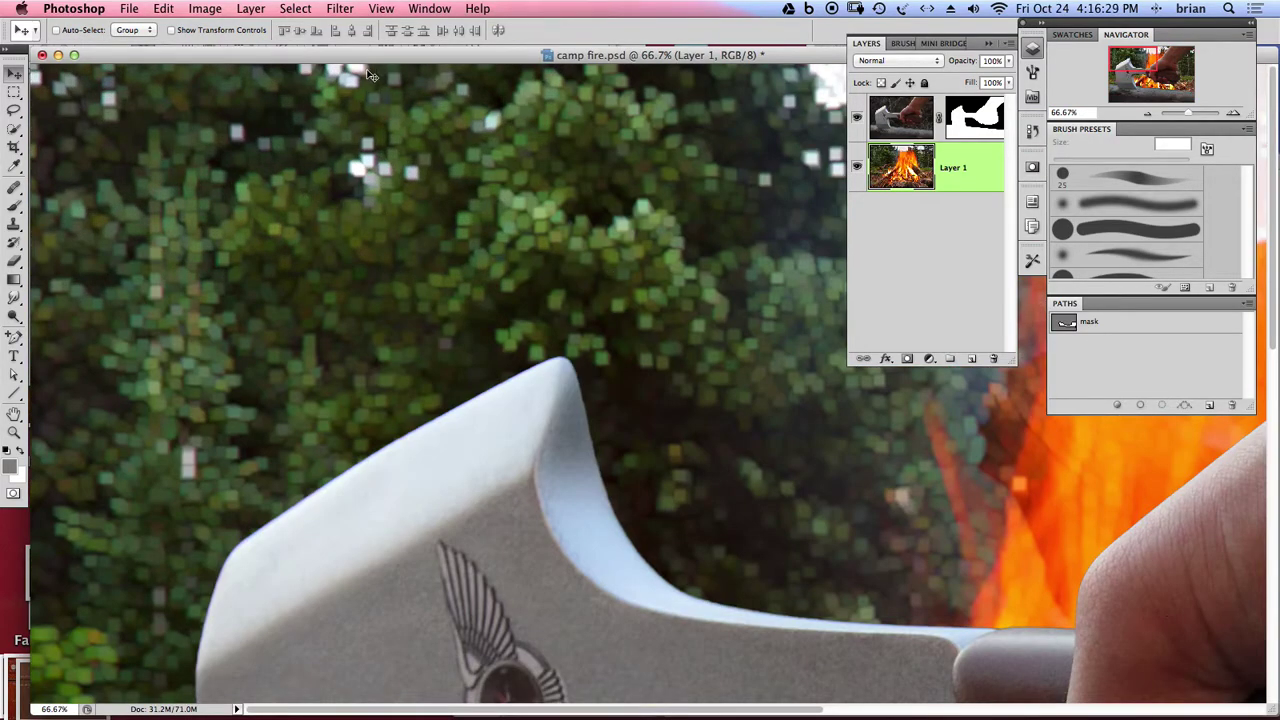
left_click(379, 8)
mouse_move(345, 9)
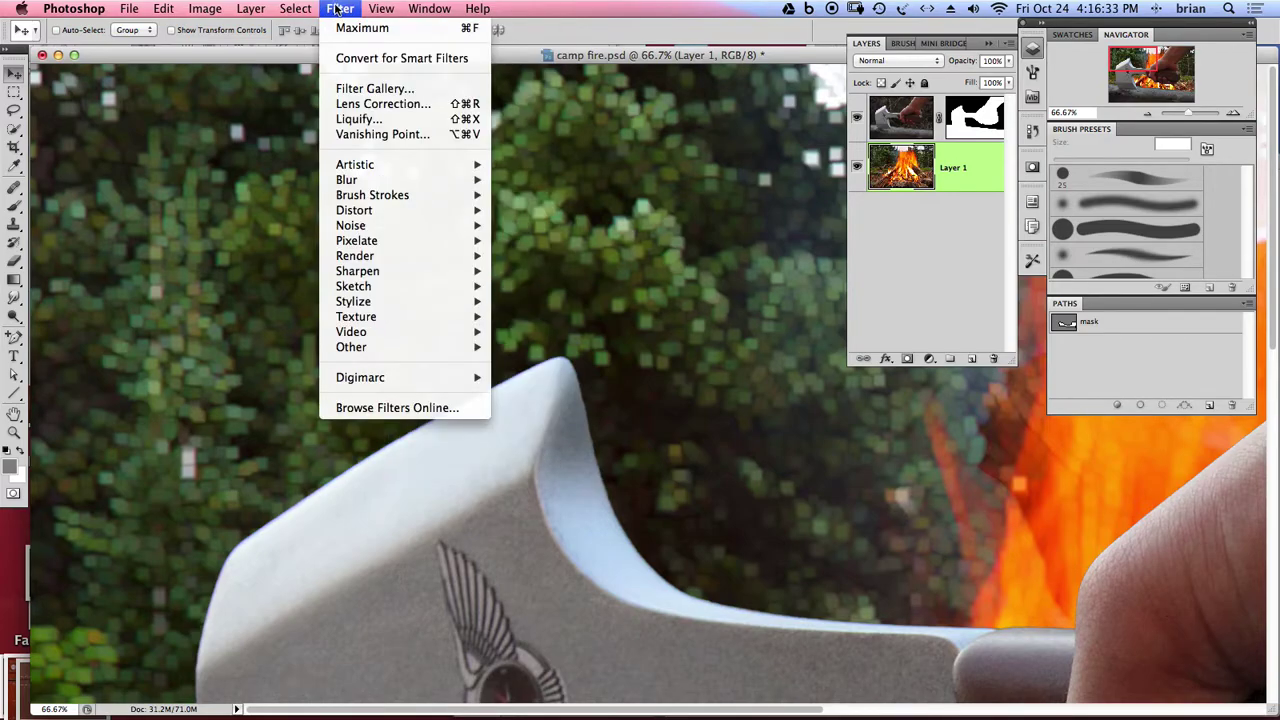
mouse_move(370, 260)
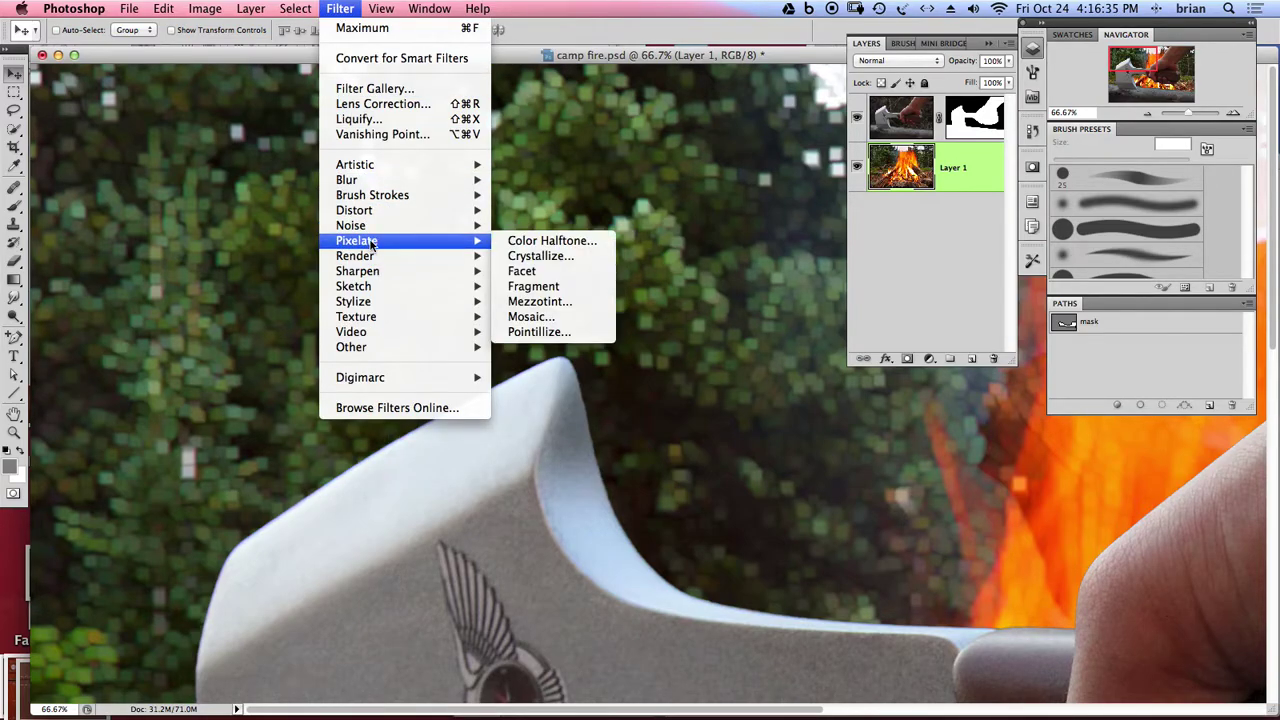
mouse_move(370, 231)
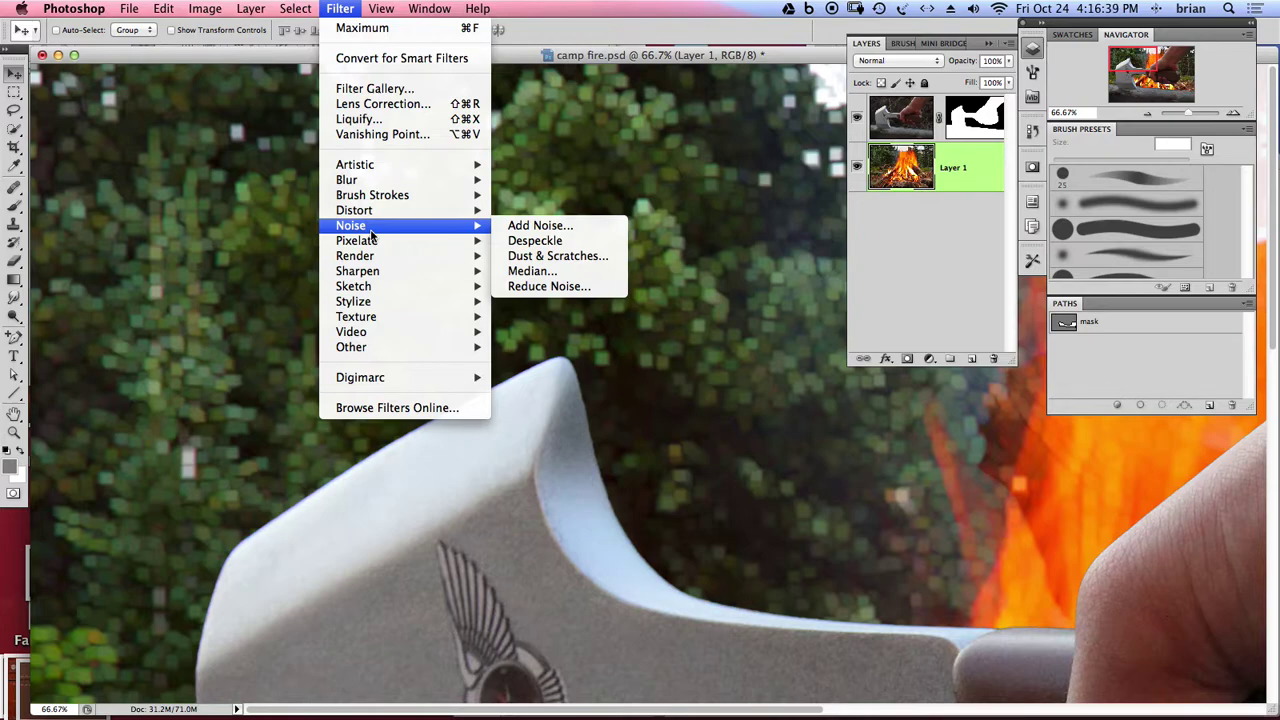
mouse_move(384, 185)
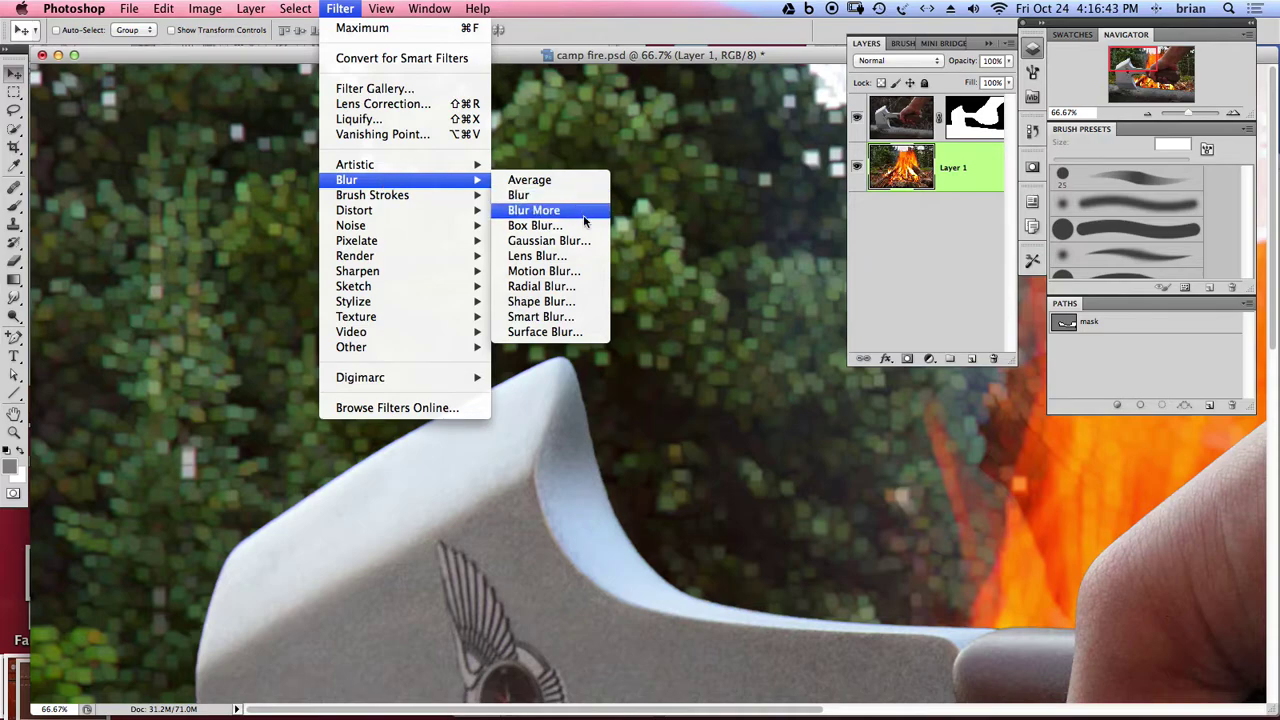
left_click(549, 240)
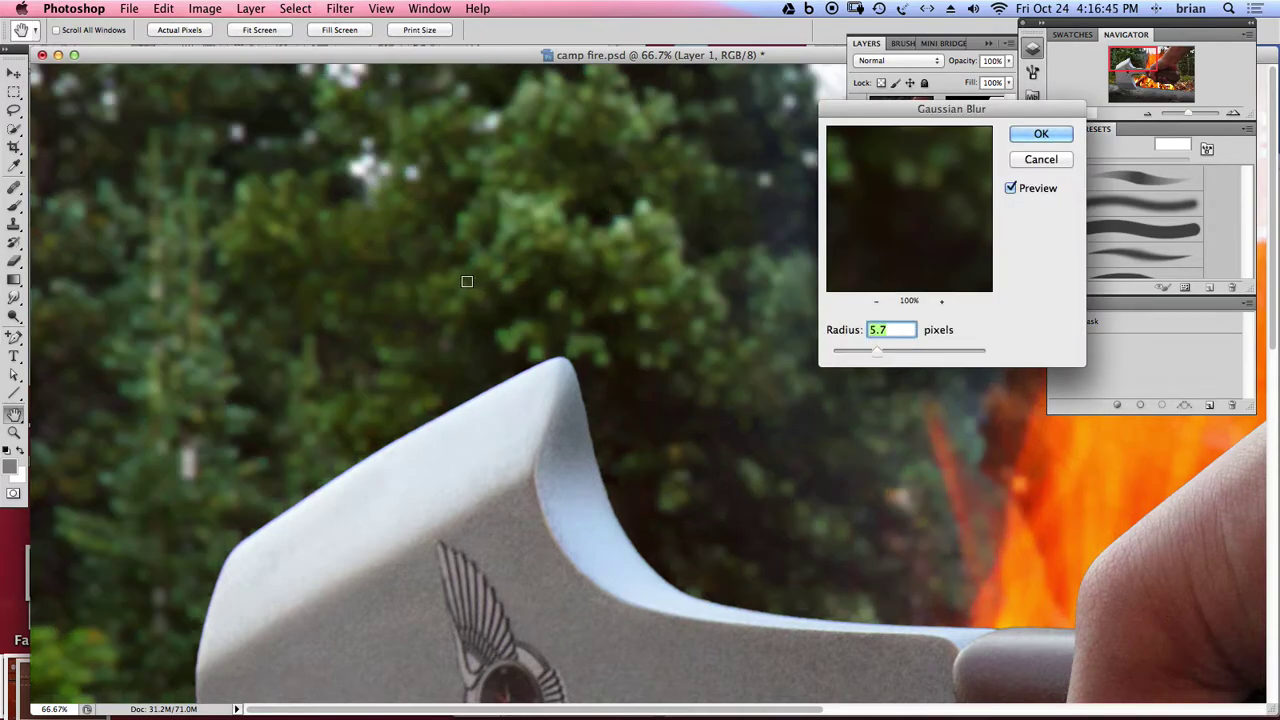
left_click_drag(875, 349, 882, 350)
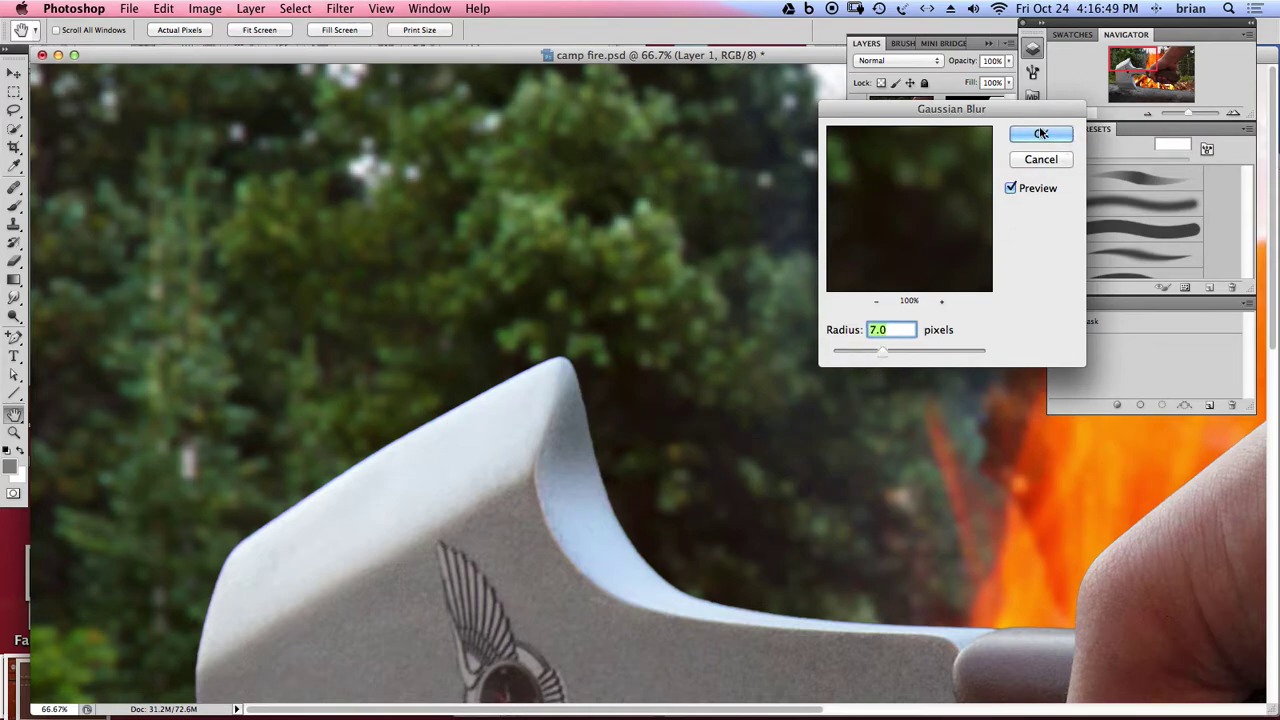
key("Return")
key("v")
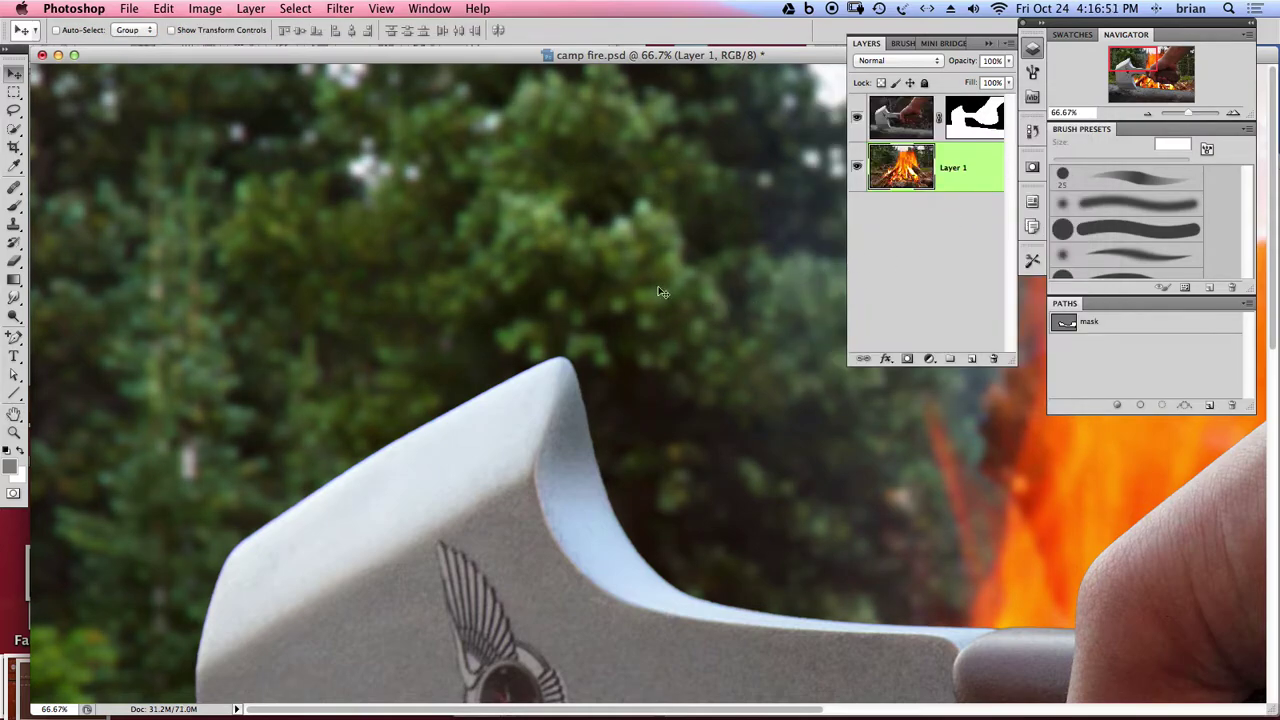
- Deselect the campfire layer and shift the document window sideways on the desktop
left_click(632, 279, "alt+super")
left_click(632, 279, "alt+super")
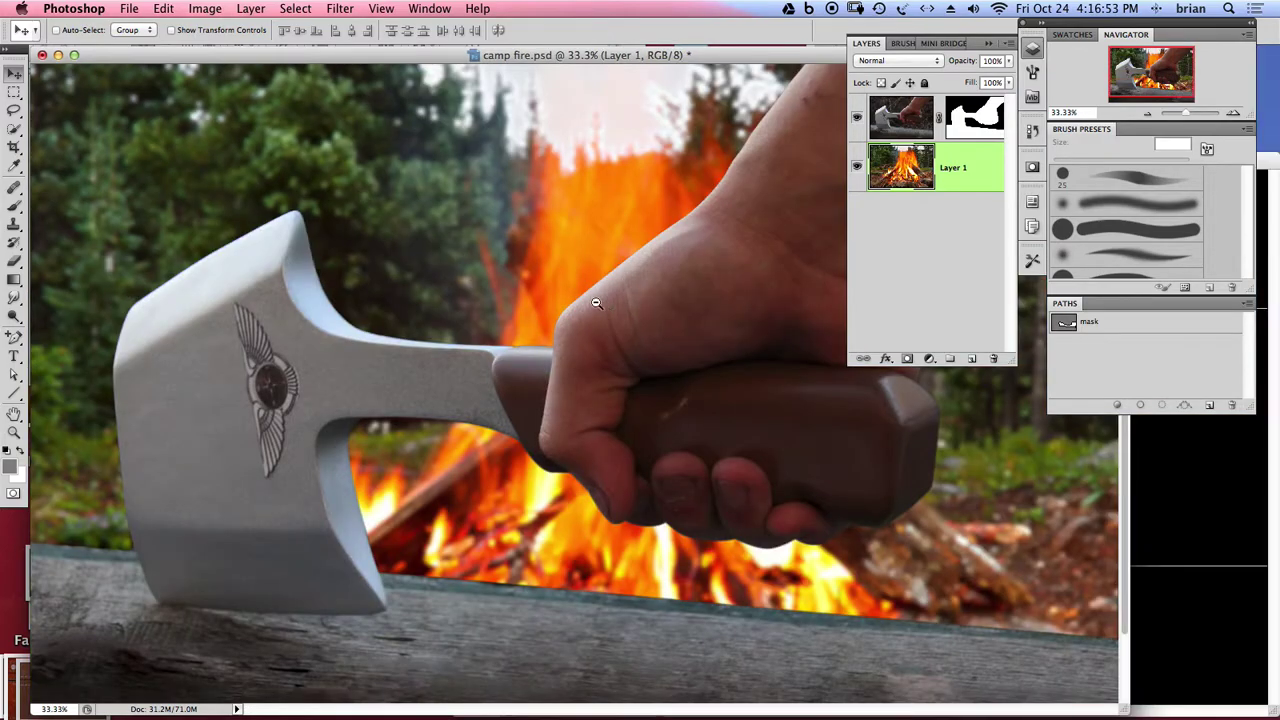
left_click(576, 309, "alt+super")
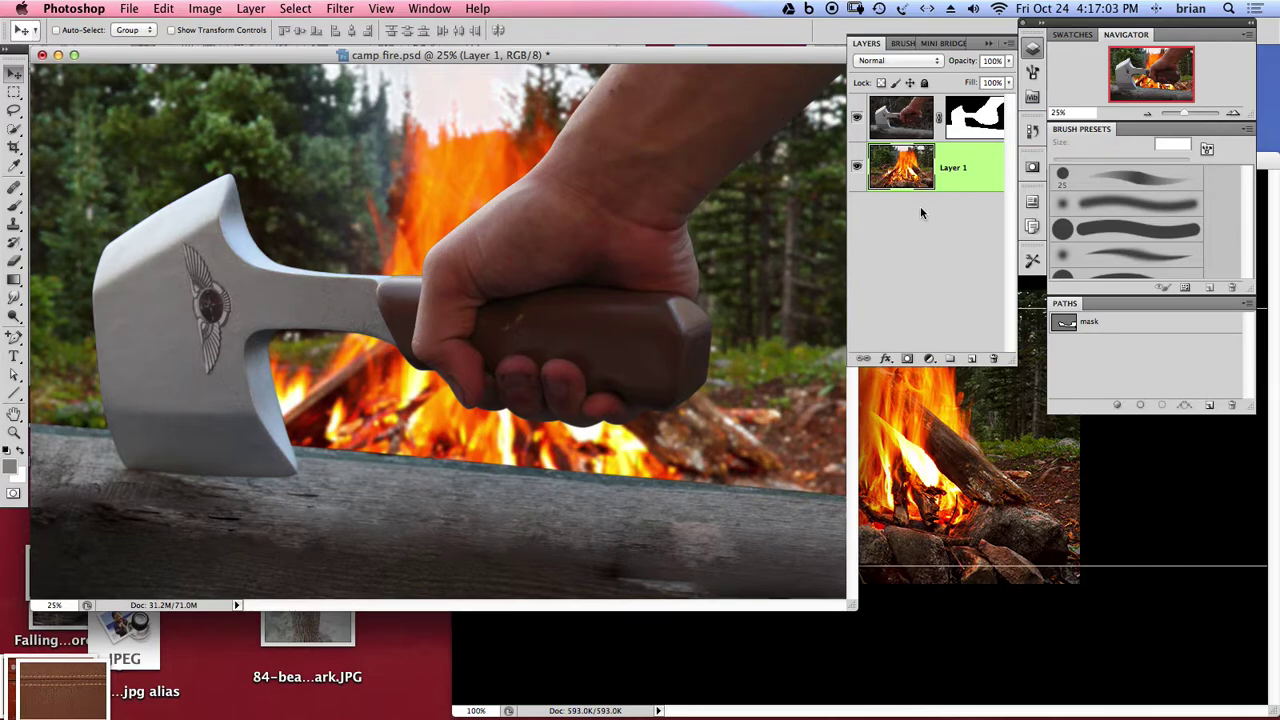
left_click(906, 245)
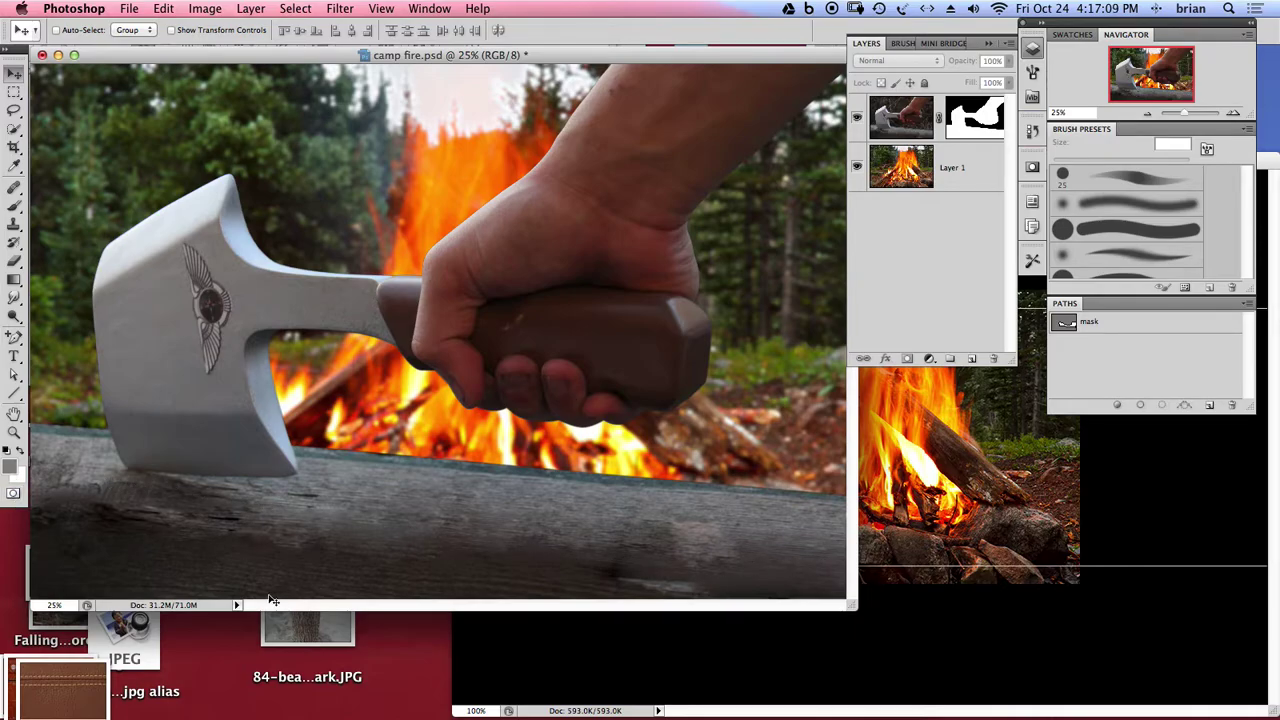
left_click_drag(153, 63, 298, 63)
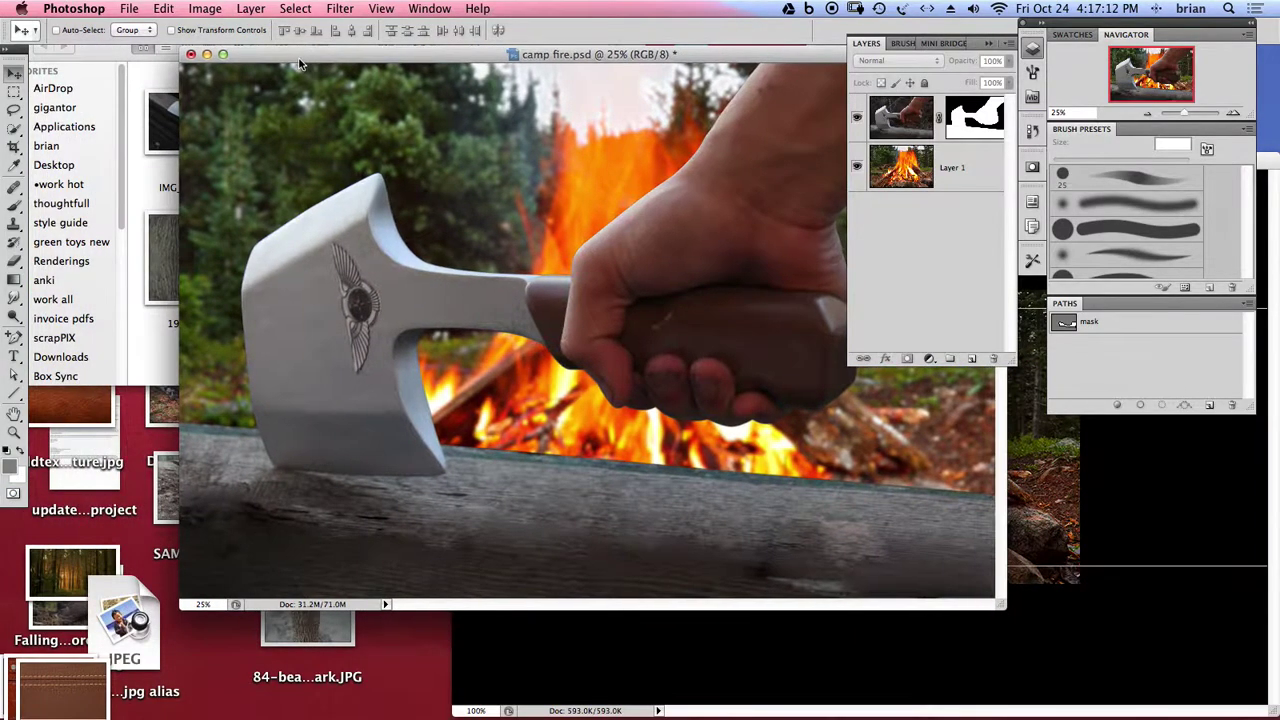
- Open 84-beach-log-bark.JPG from the desktop and outline the bark-covered trunk, leaving out its cut top, with the Lasso tool
left_click(135, 523)
left_click_drag(314, 632, 300, 688)
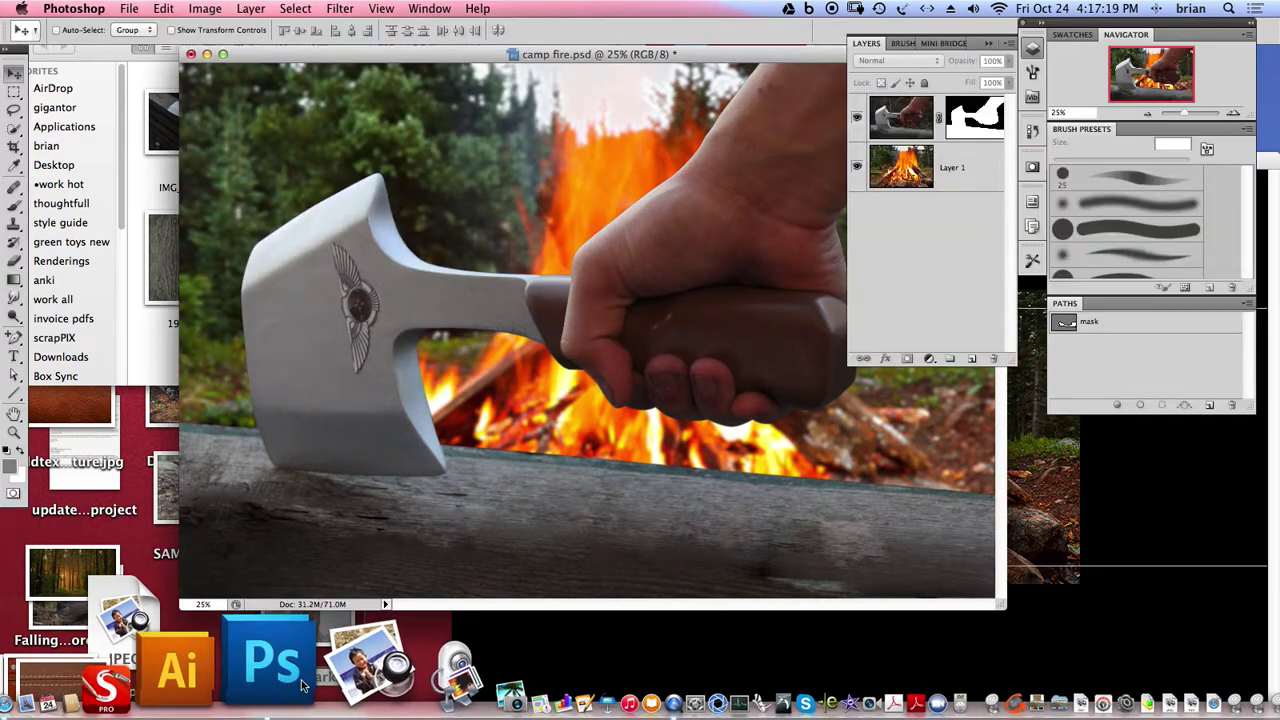
left_click(14, 109)
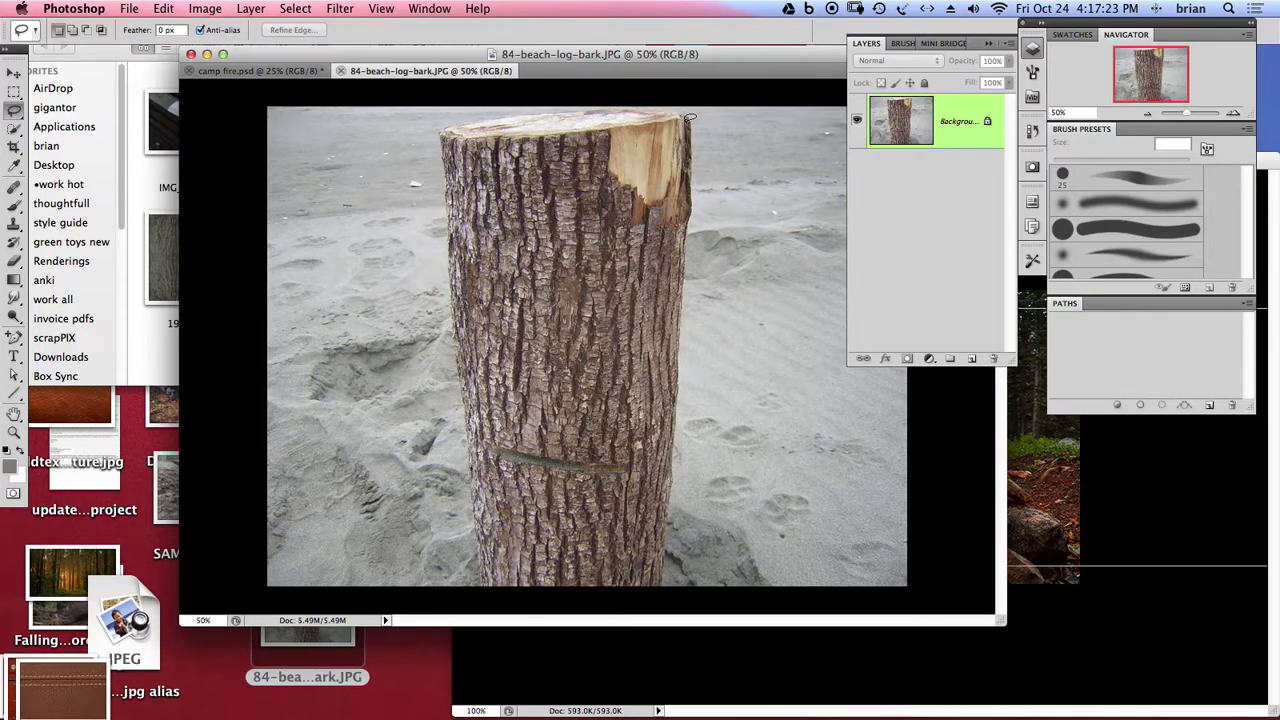
mouse_move(688, 118)
left_mouse_down()
mouse_move(733, 155)
mouse_move(704, 152)
mouse_move(688, 125)
mouse_move(656, 583)
mouse_move(564, 596)
mouse_move(485, 581)
mouse_move(460, 296)
left_mouse_up()
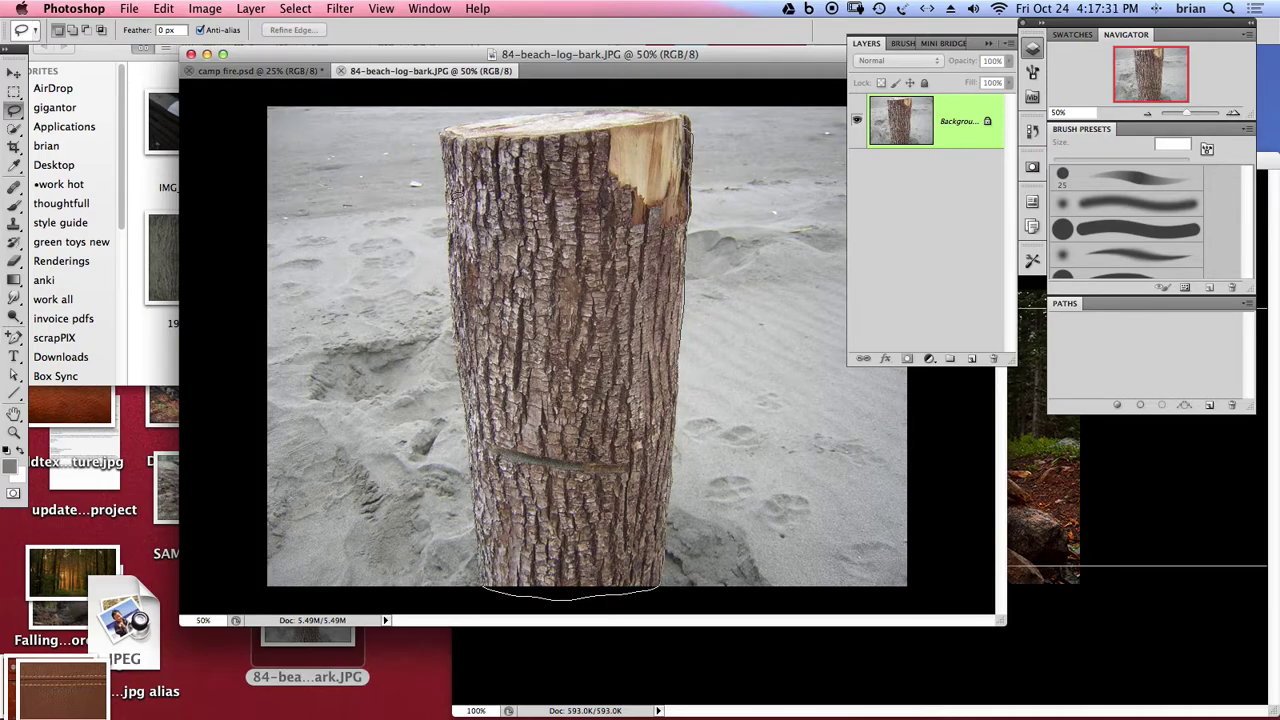
mouse_move(458, 197)
left_mouse_down()
mouse_move(451, 134)
mouse_move(692, 114)
mouse_move(698, 134)
mouse_move(681, 128)
left_mouse_up()
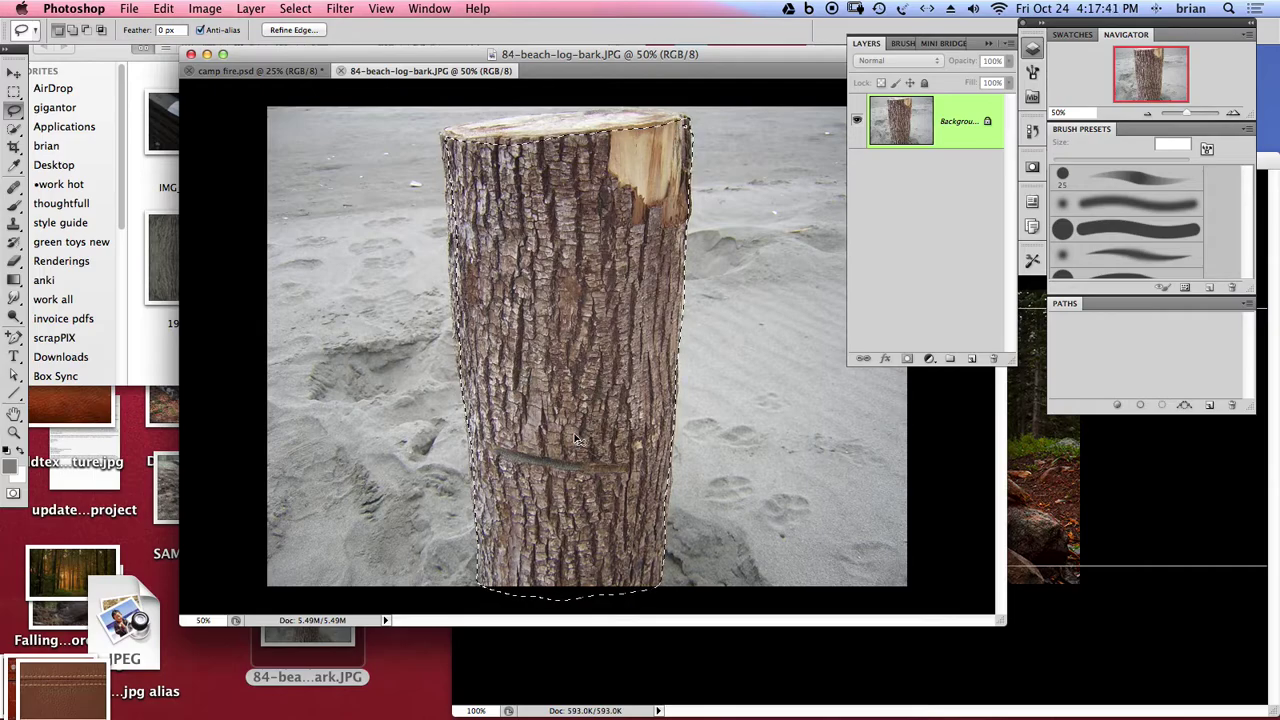
- Copy the selected bark into camp fire.psd as a new layer above the axe and hand layer
key("ctrl+Tab")
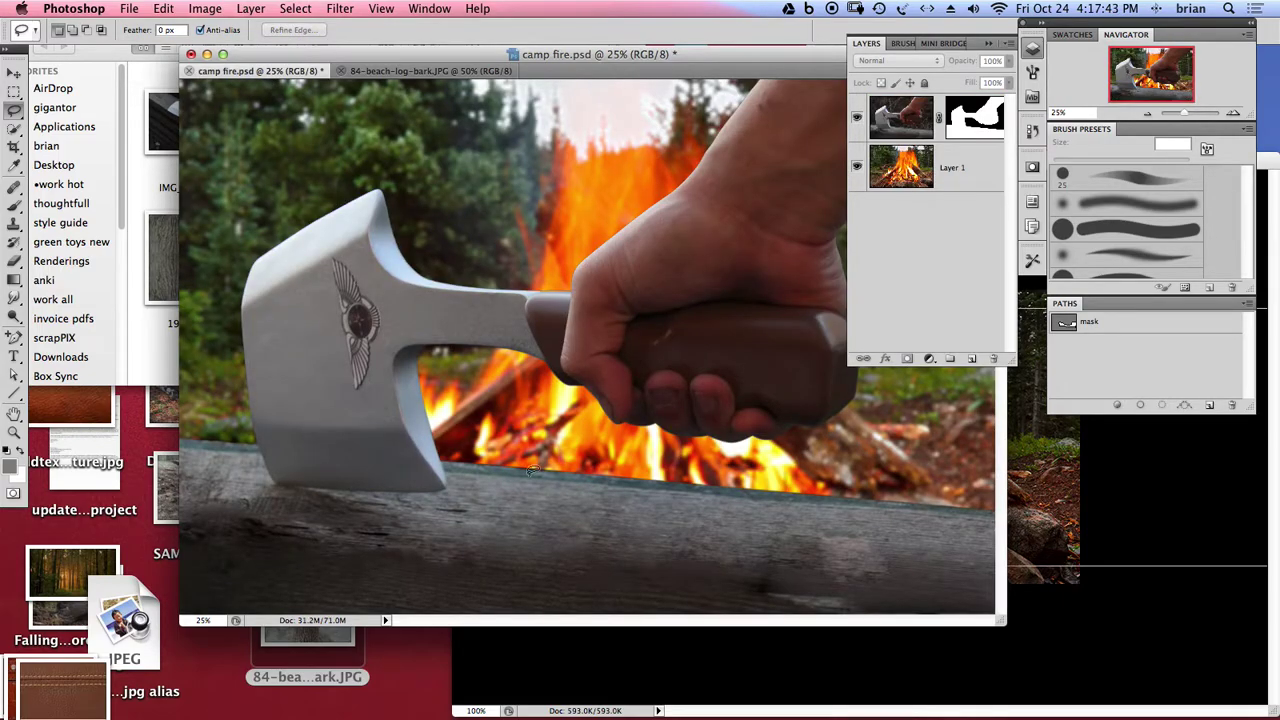
left_click(558, 448, "alt")
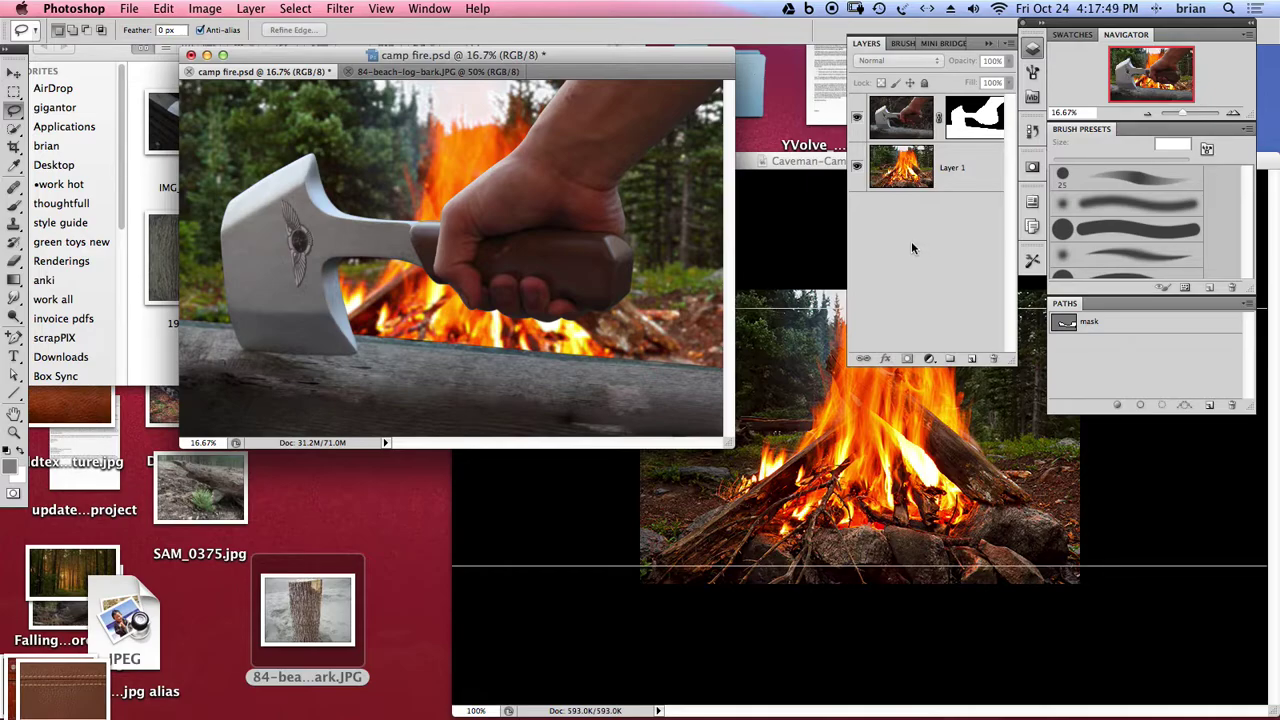
key("super+v")
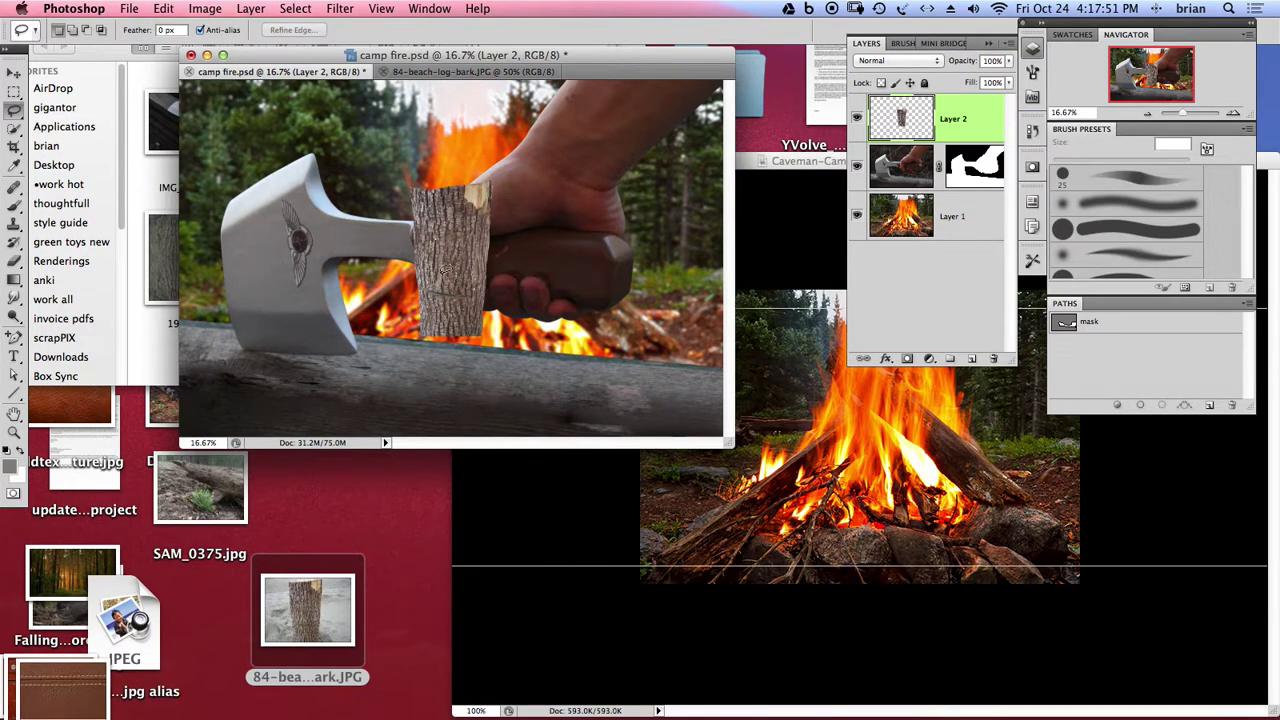
- Free-transform the bark layer, rotating it about -85.6° and stretching it to about 197% width and 375% height over the foreground log
left_click(14, 73)
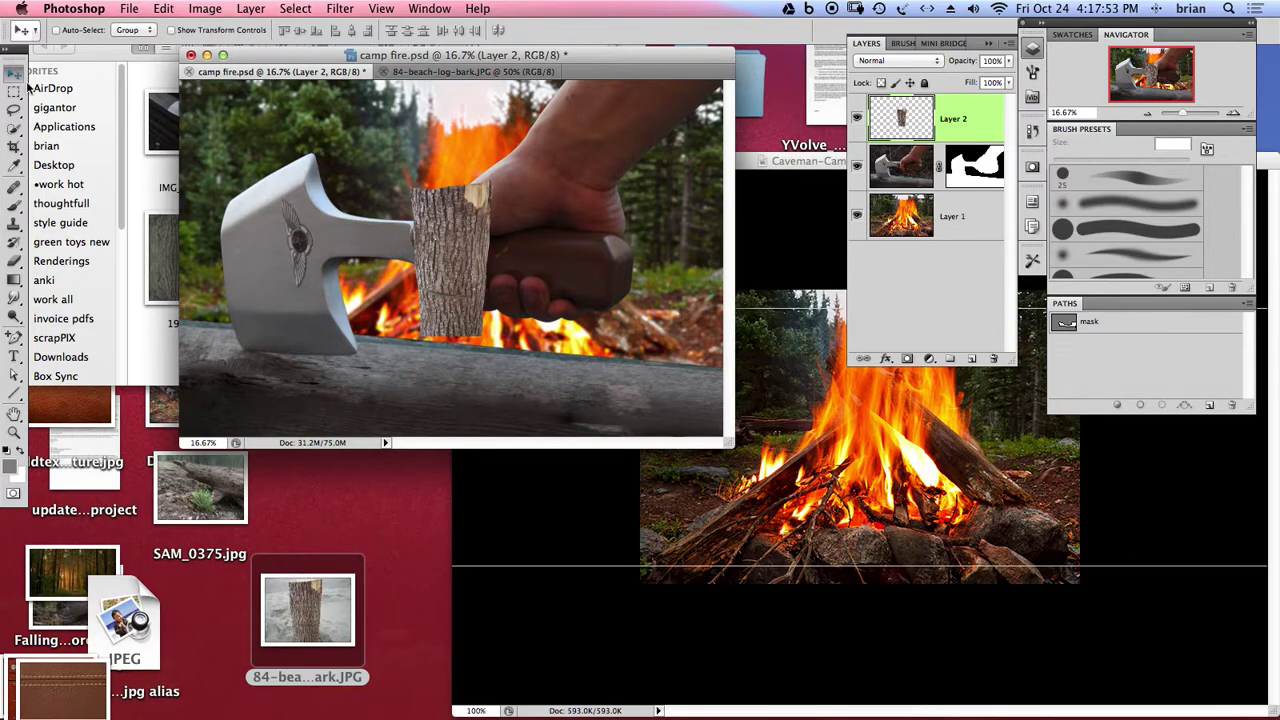
key("super+y")
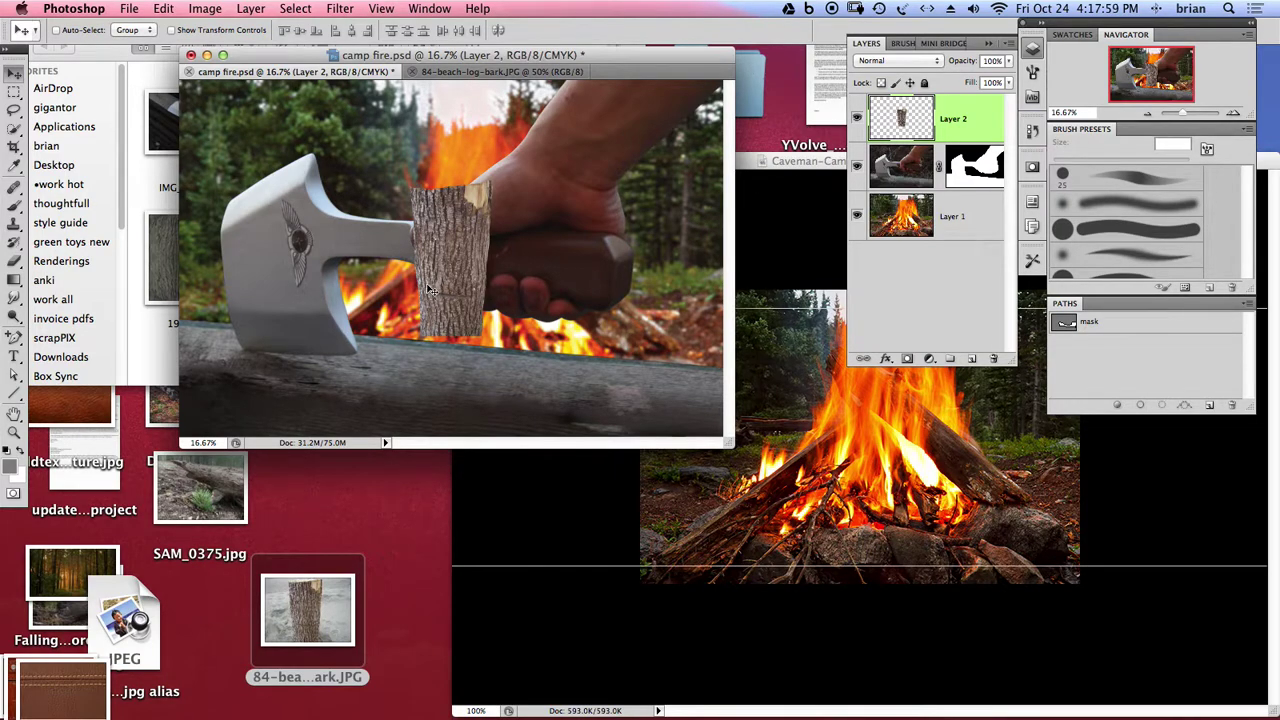
key("super+t")
left_click_drag(502, 168, 318, 152)
left_click_drag(533, 265, 661, 290)
left_click_drag(661, 290, 738, 298)
left_click_drag(373, 252, 165, 258)
left_click_drag(441, 300, 521, 413)
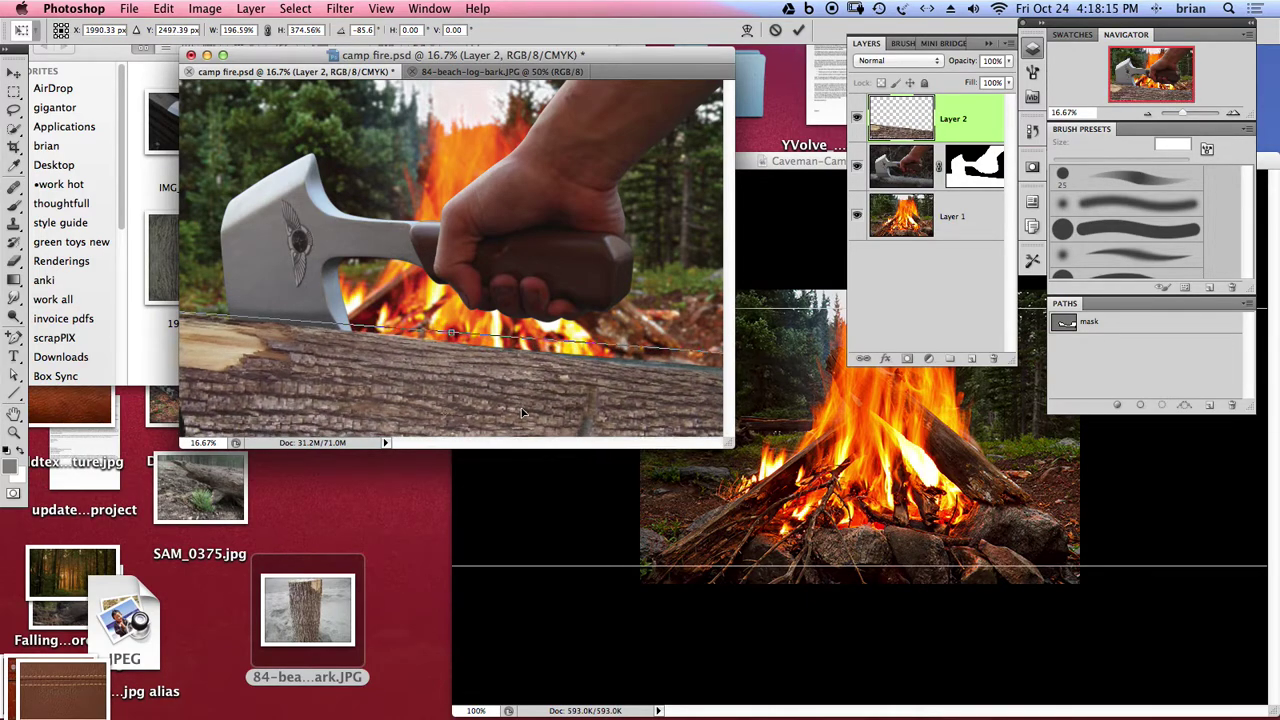
- Fine-tune the bark layer's rotation, size and position to match the log's upper edge, and apply the transformation
left_click_drag(733, 444, 1010, 658)
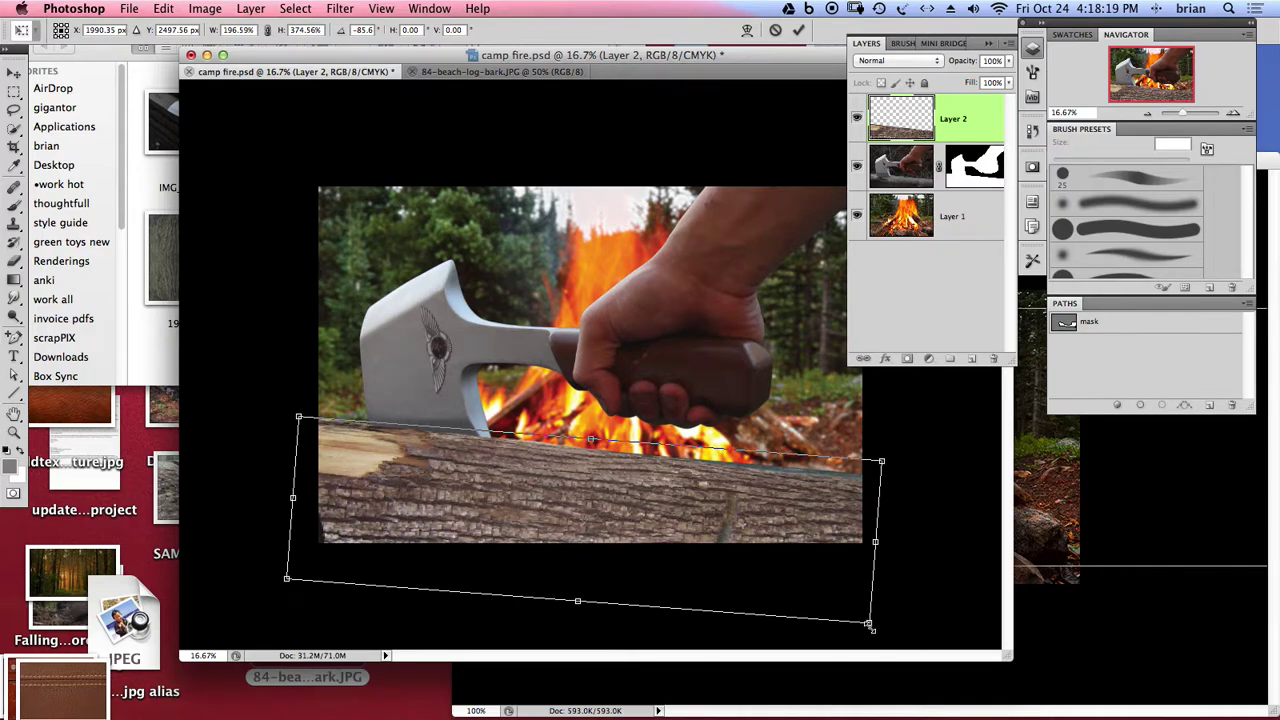
left_click_drag(875, 630, 884, 624)
left_click_drag(905, 548, 910, 545)
left_click_drag(504, 487, 506, 487)
key("Return")
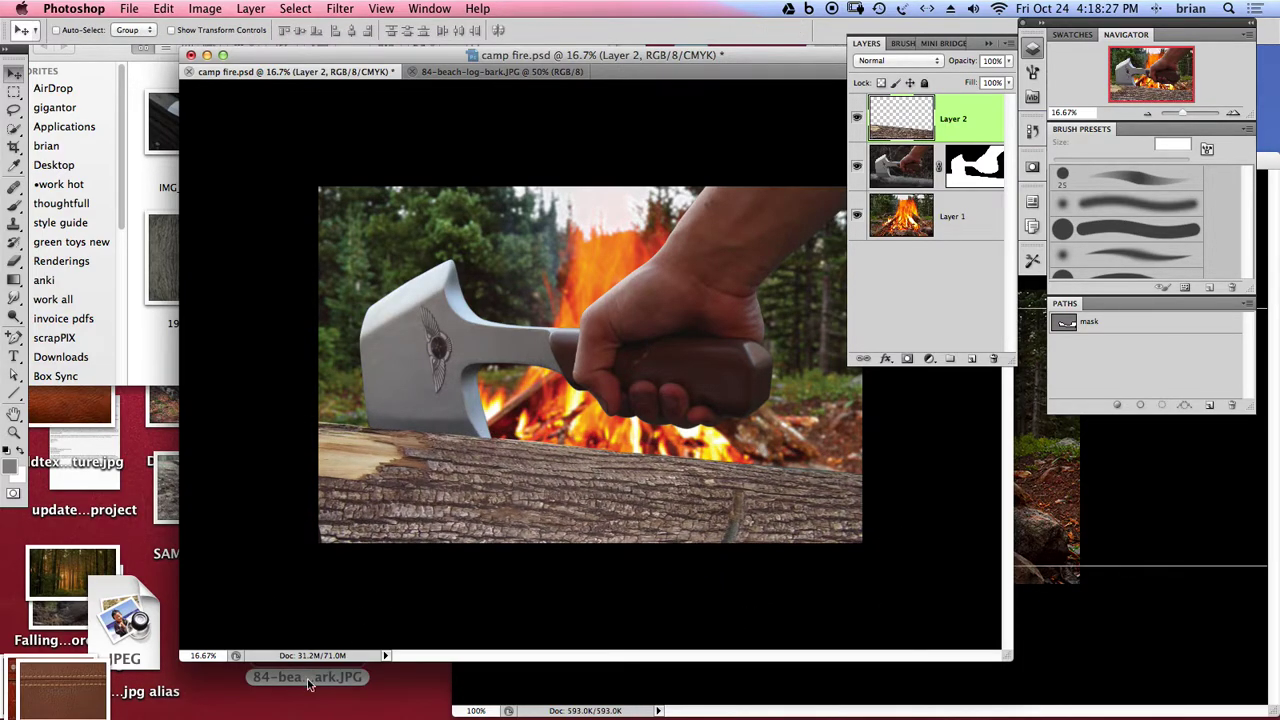
- Try Screen on the bark layer, settle on the Overlay blend mode, and lower its opacity to 69%
left_click(541, 493)
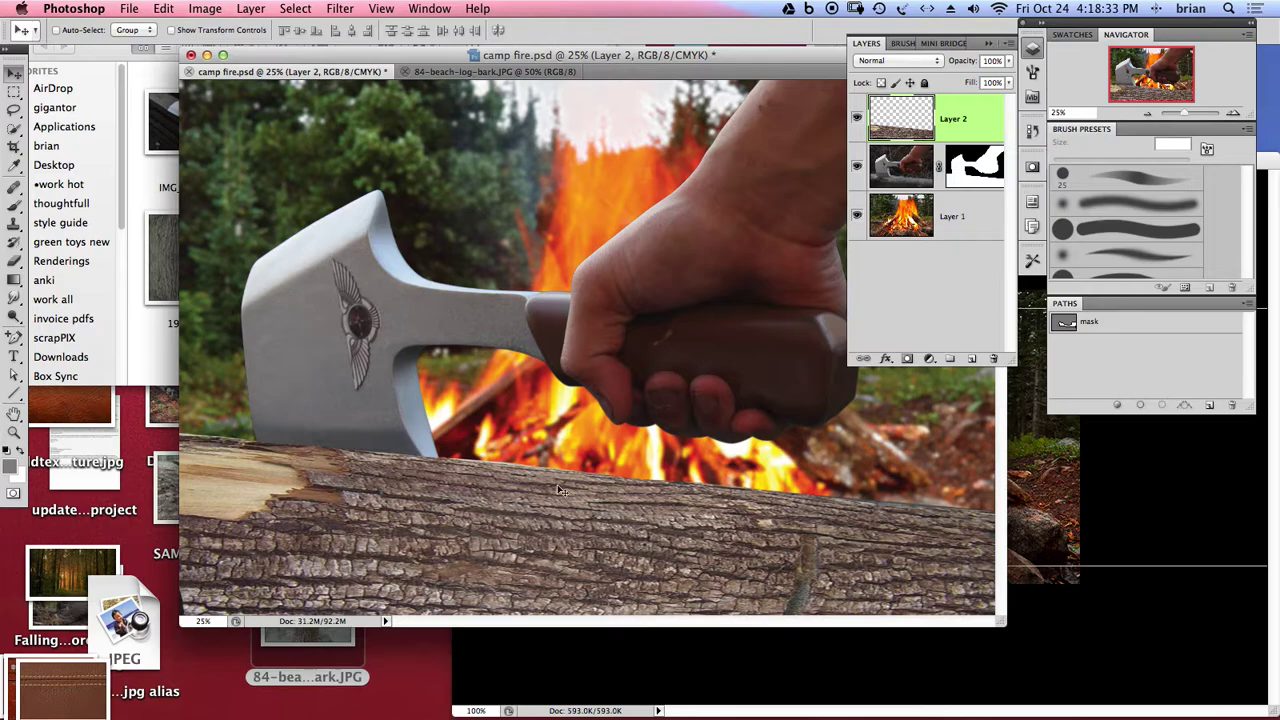
left_click(915, 62)
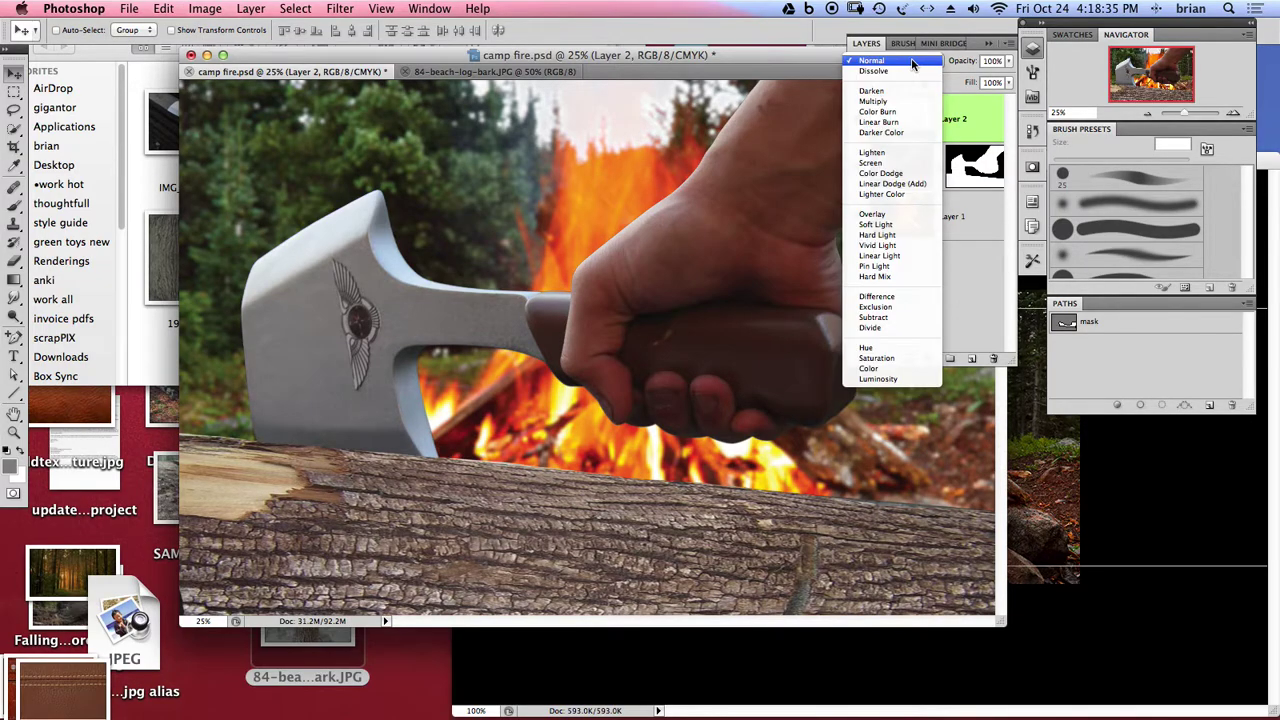
left_click(897, 163)
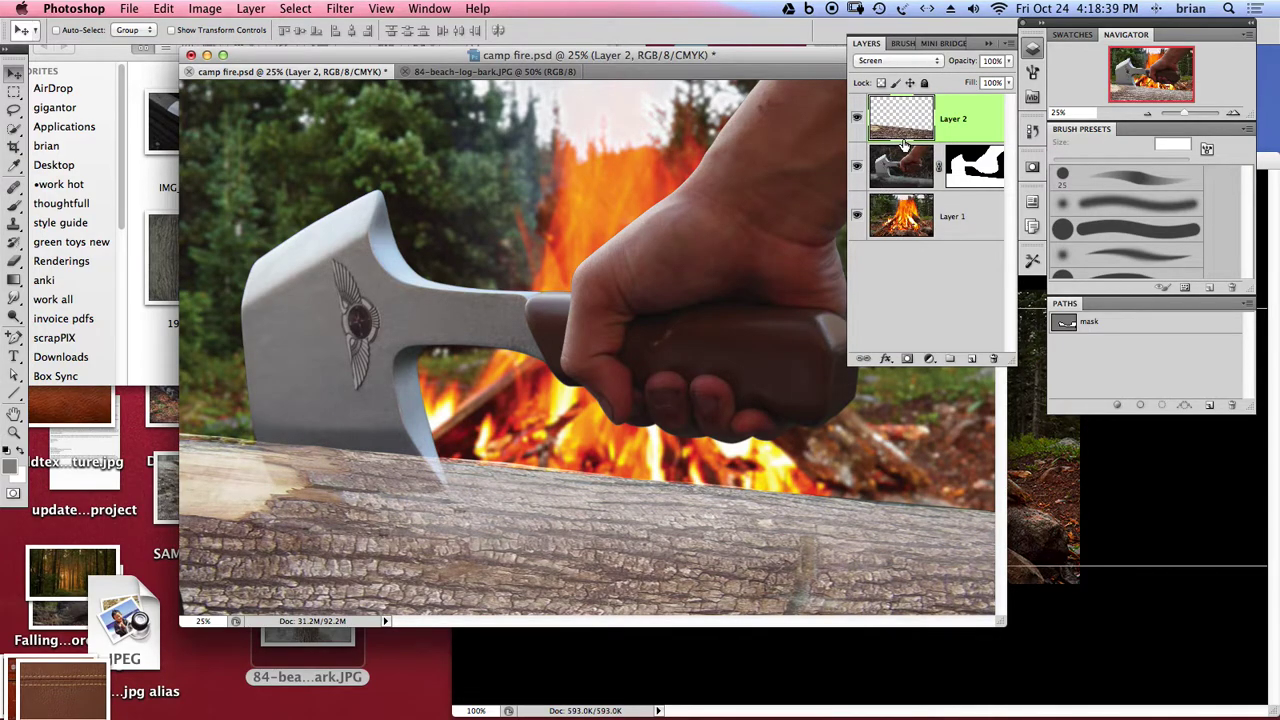
left_click(903, 62)
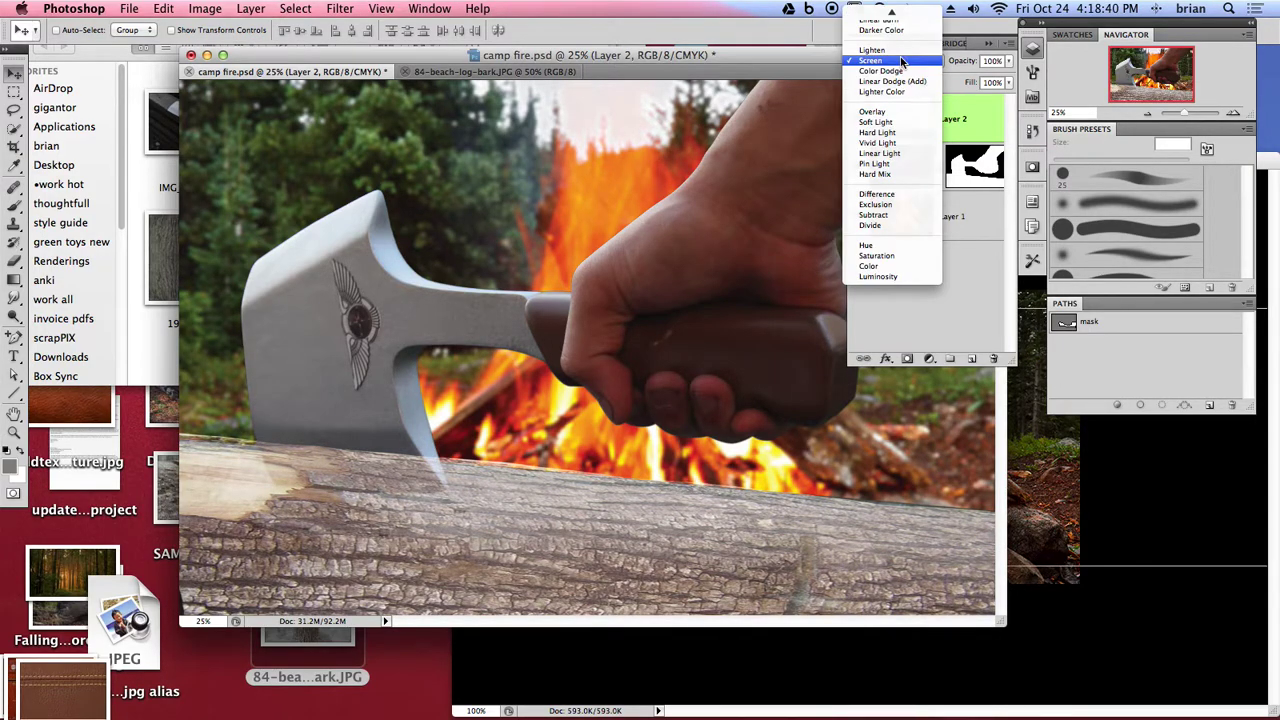
left_click(890, 112)
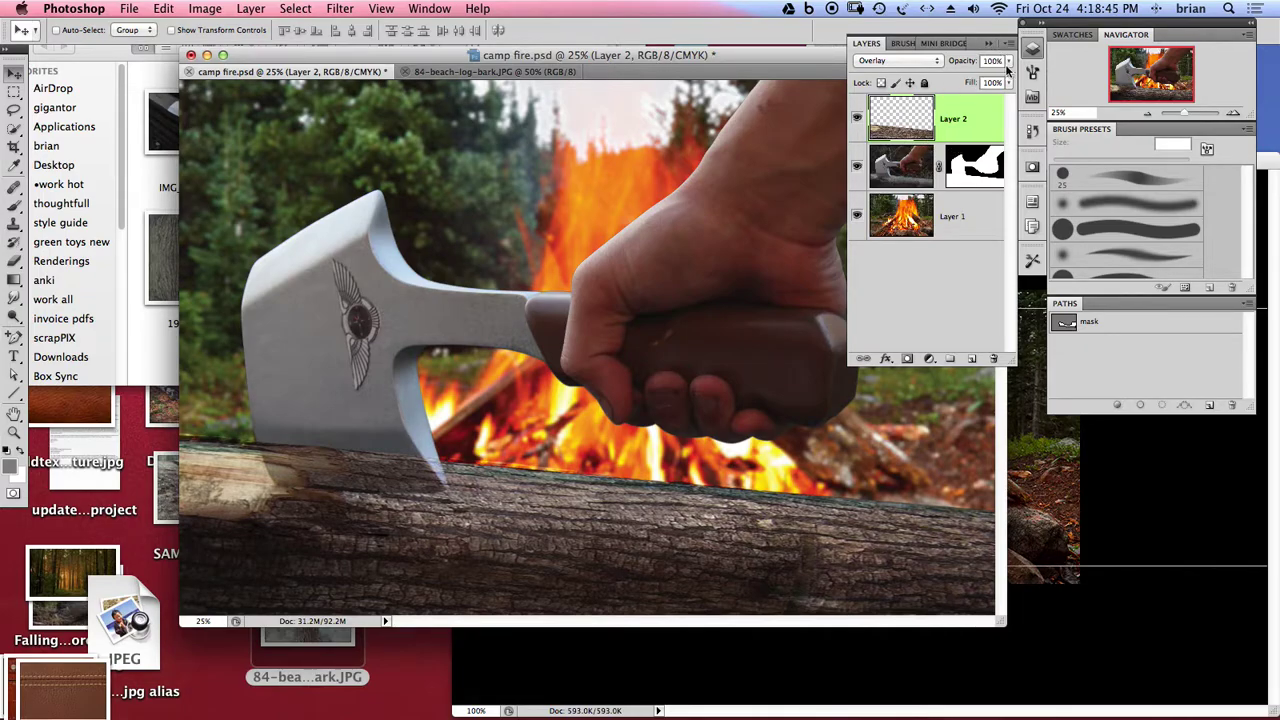
left_click(1008, 62)
left_click_drag(1006, 84, 976, 86)
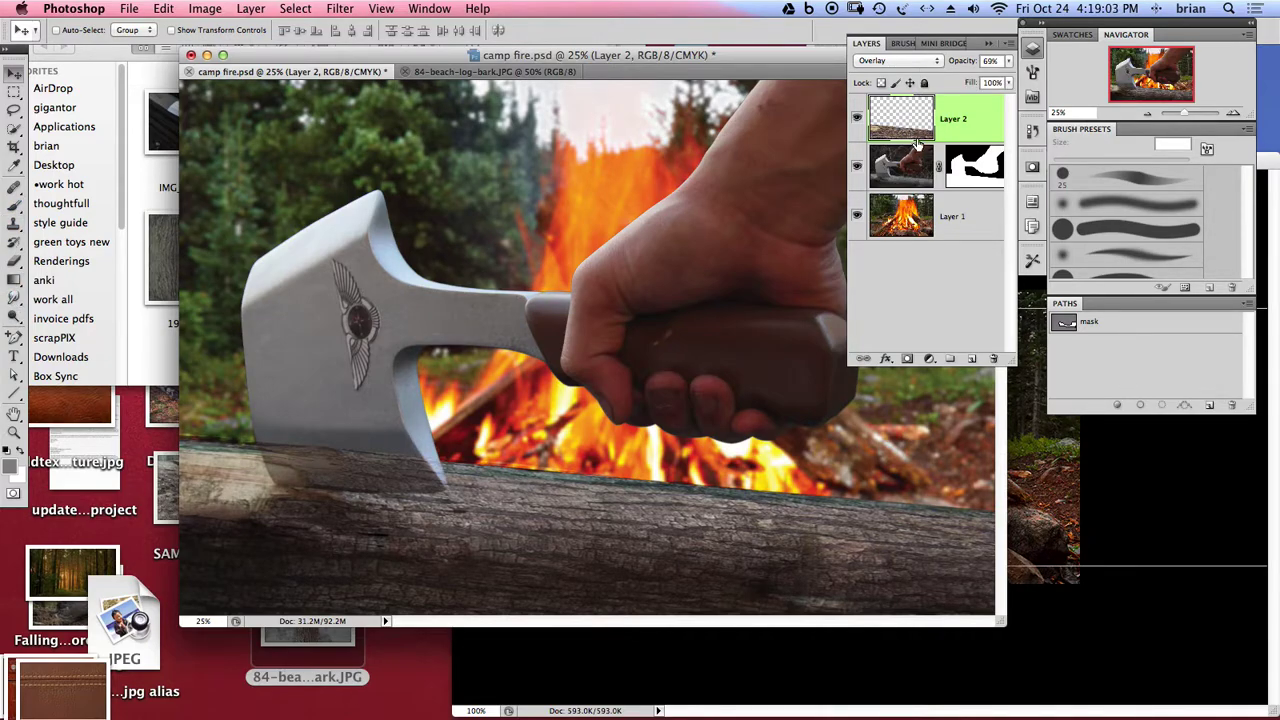
- Add a blank layer mask to the bark layer, keeping its layer style settings as they are
double_click(910, 125)
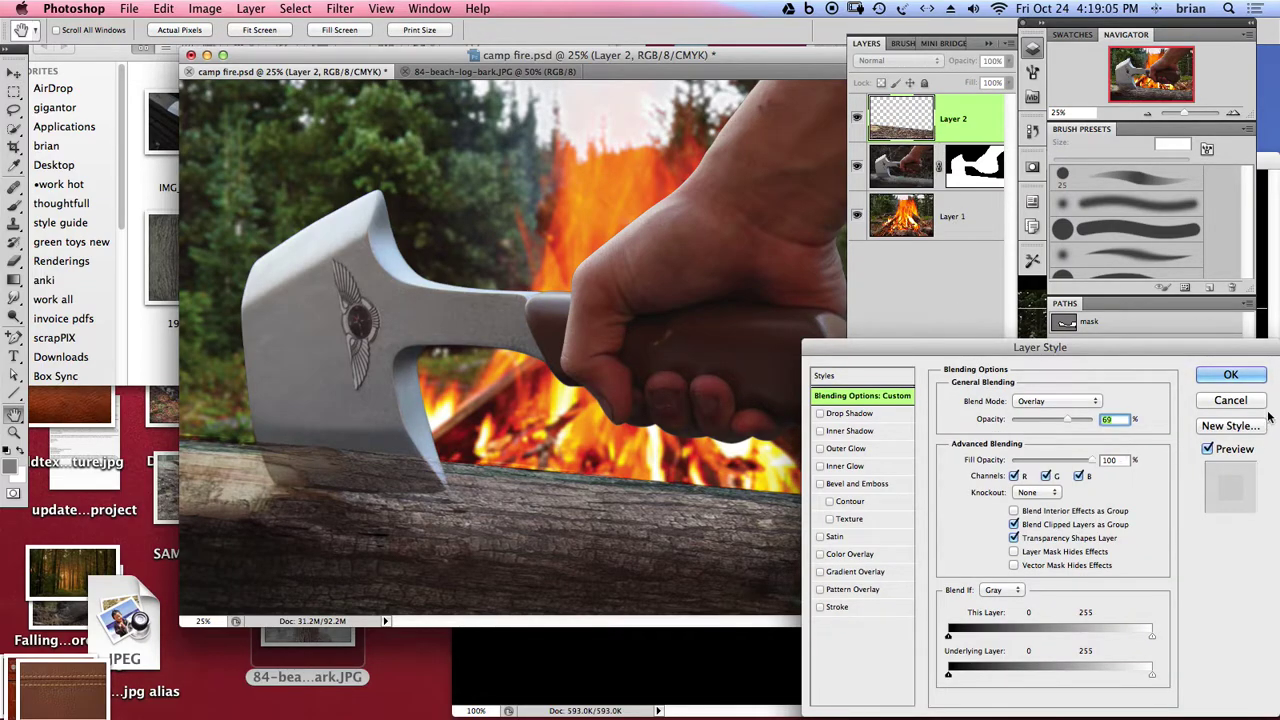
left_click(1213, 377)
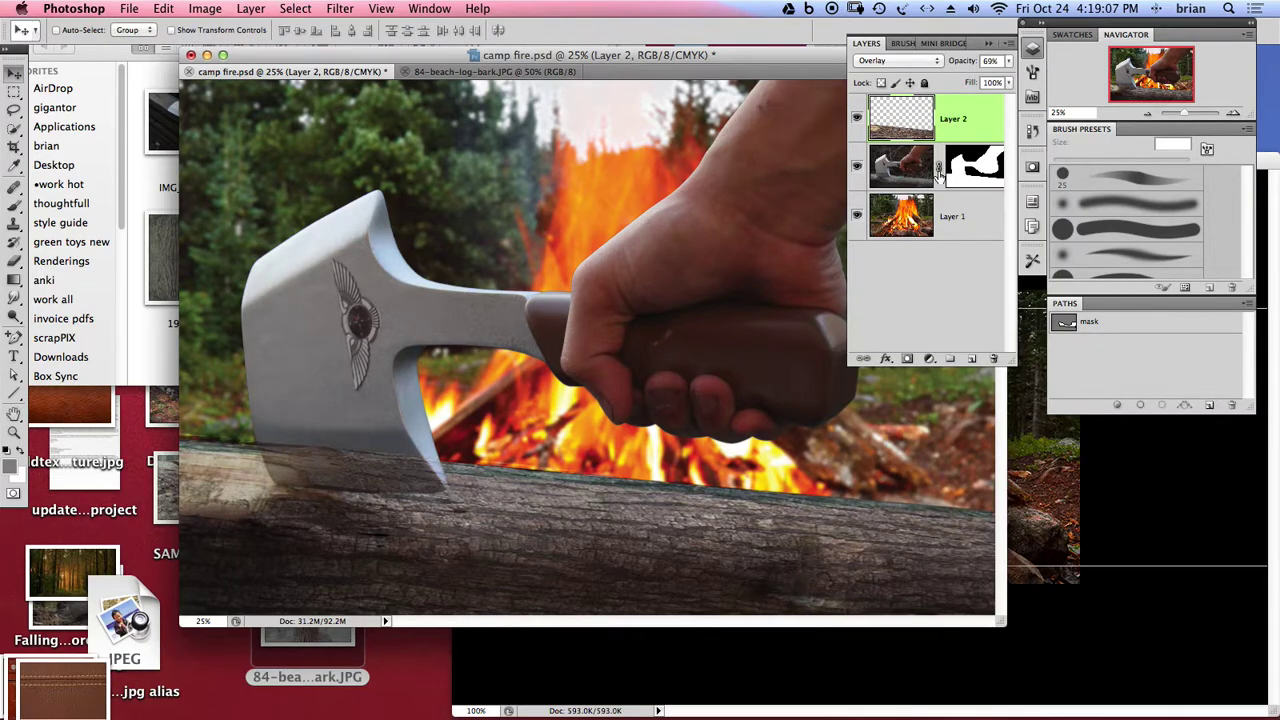
left_click(908, 359)
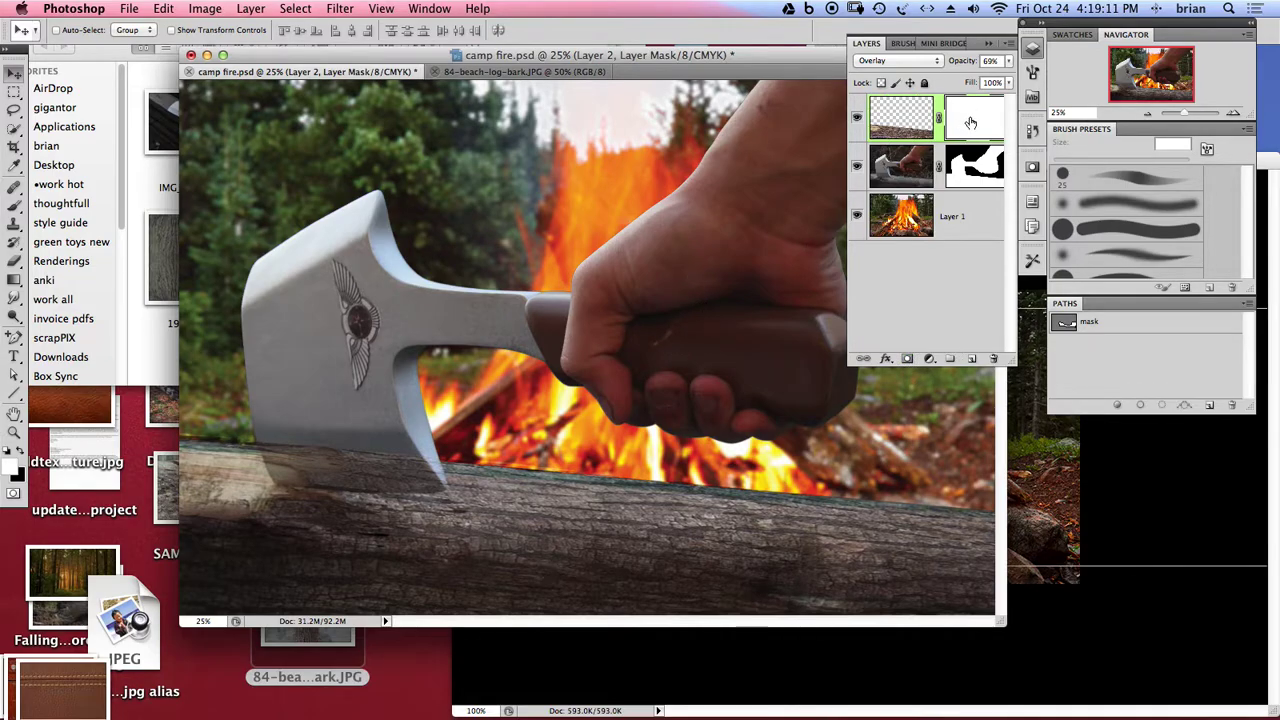
mouse_move(970, 120)
left_mouse_down()
mouse_move(929, 163)
mouse_move(977, 122)
left_mouse_up()
- Hide the bark layer and select the axe head on the axe and hand layer with the Quick Selection tool
left_click(900, 174)
left_click(857, 119)
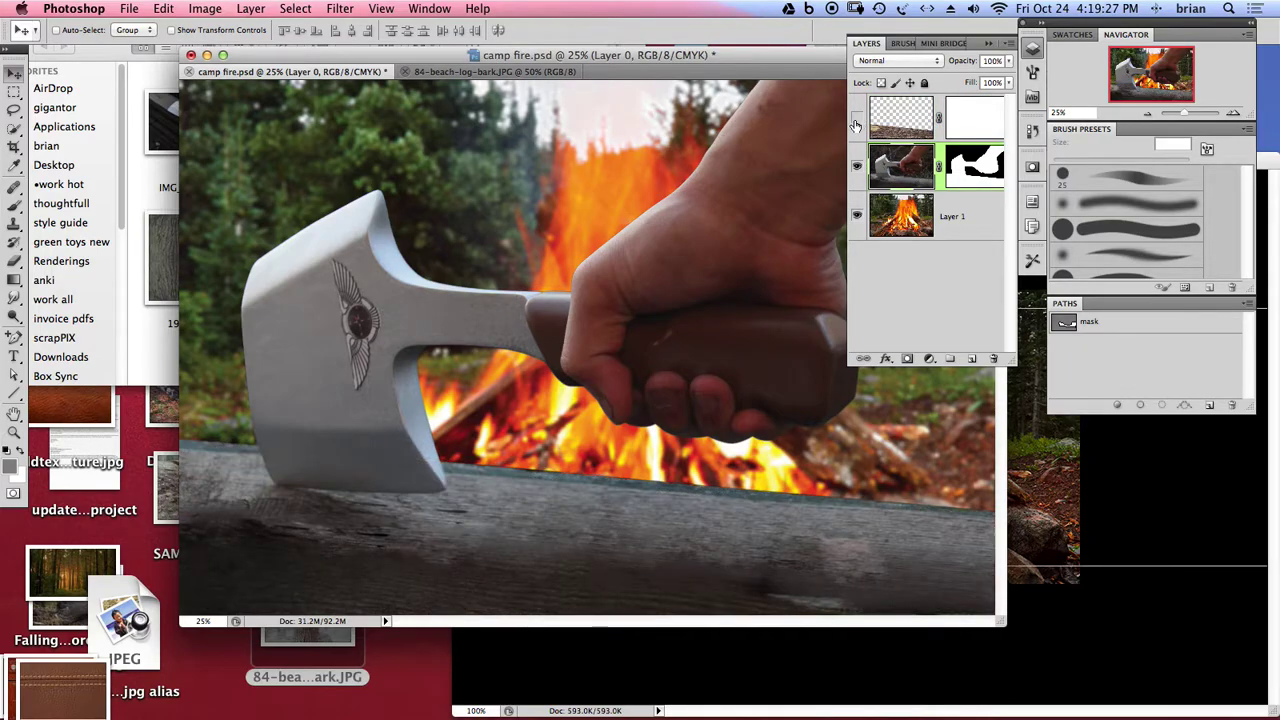
left_click(14, 129)
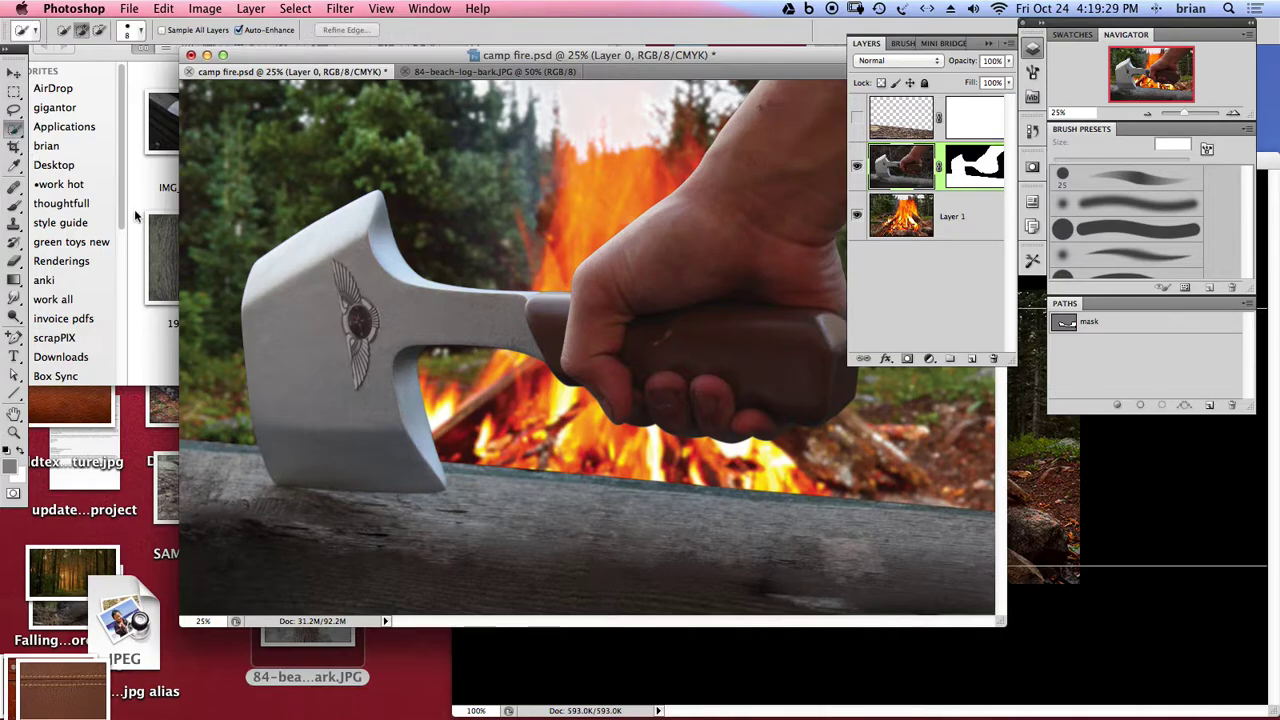
mouse_move(283, 460)
left_mouse_down()
mouse_move(420, 470)
mouse_move(390, 445)
mouse_move(400, 455)
mouse_move(330, 465)
mouse_move(410, 440)
mouse_move(320, 400)
mouse_move(383, 470)
left_mouse_up()
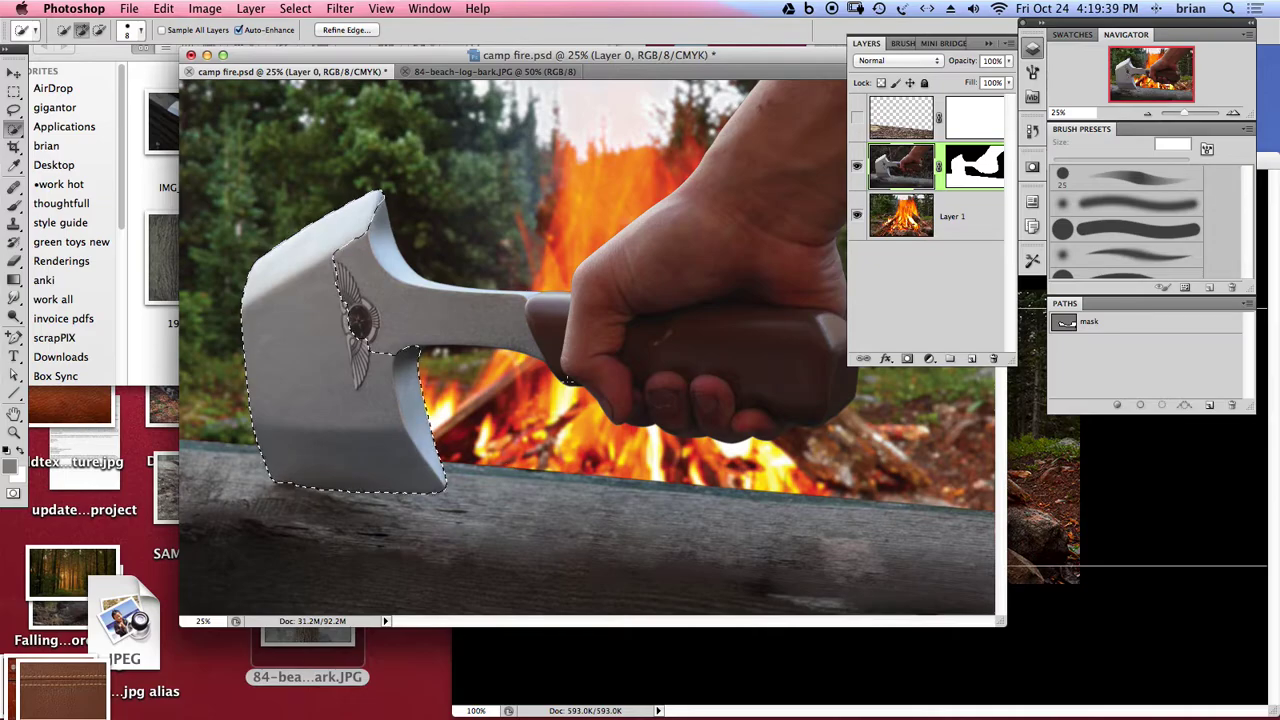
- Trim the selection with the Lasso tool so that it follows the axe blade's lower edge and sharp tip
left_click(429, 533, "super")
left_click(531, 541, "super")
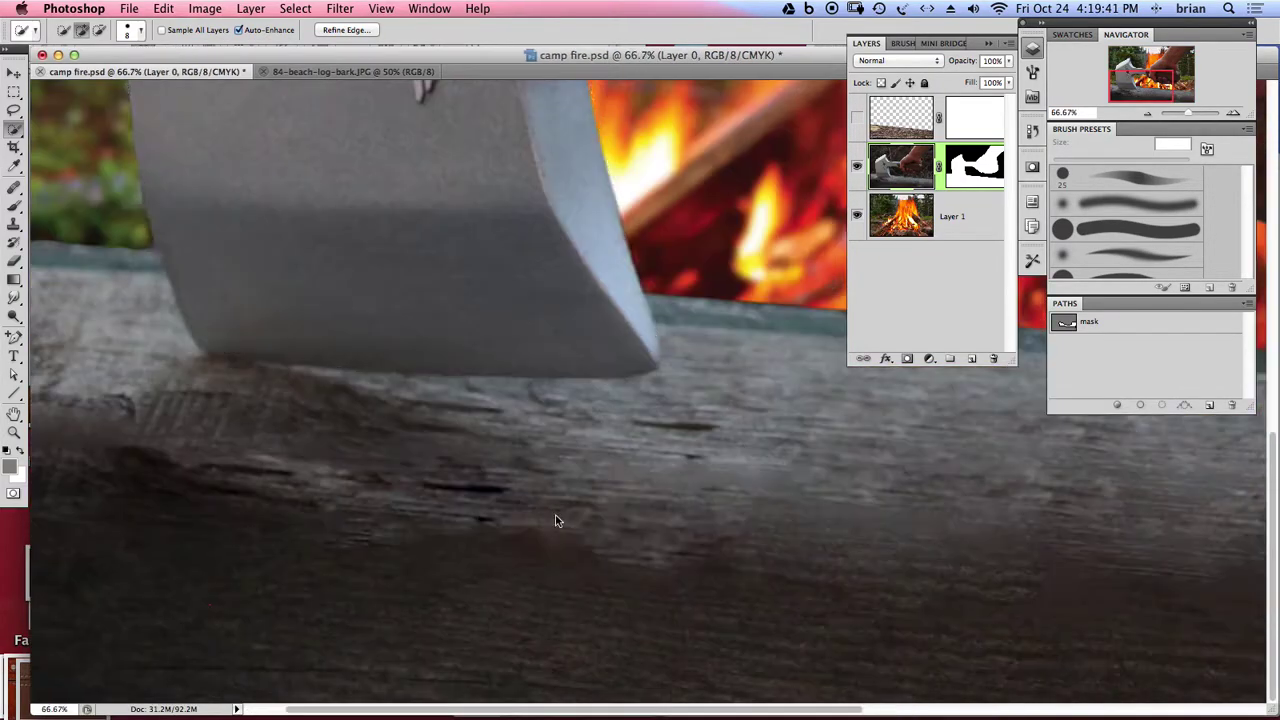
left_click(15, 112)
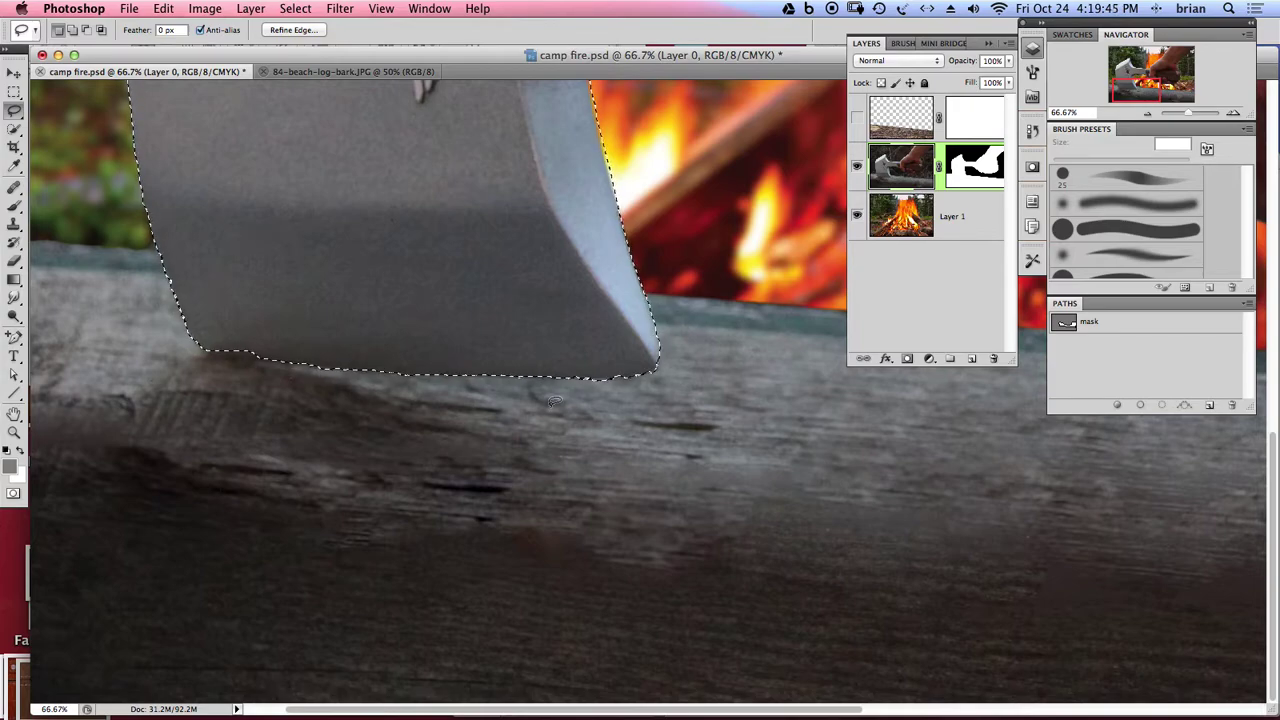
left_click(600, 400, "super")
left_click(614, 407, "super")
left_click_drag(614, 407, 354, 412)
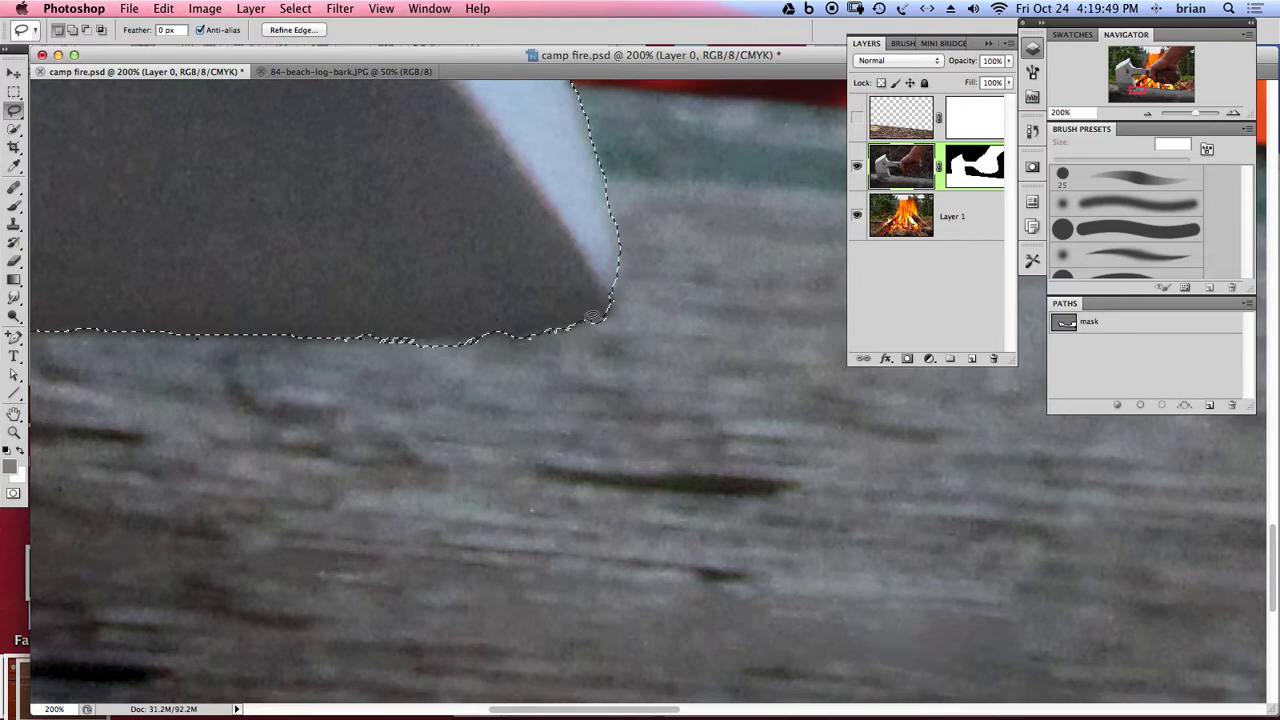
key("alt")
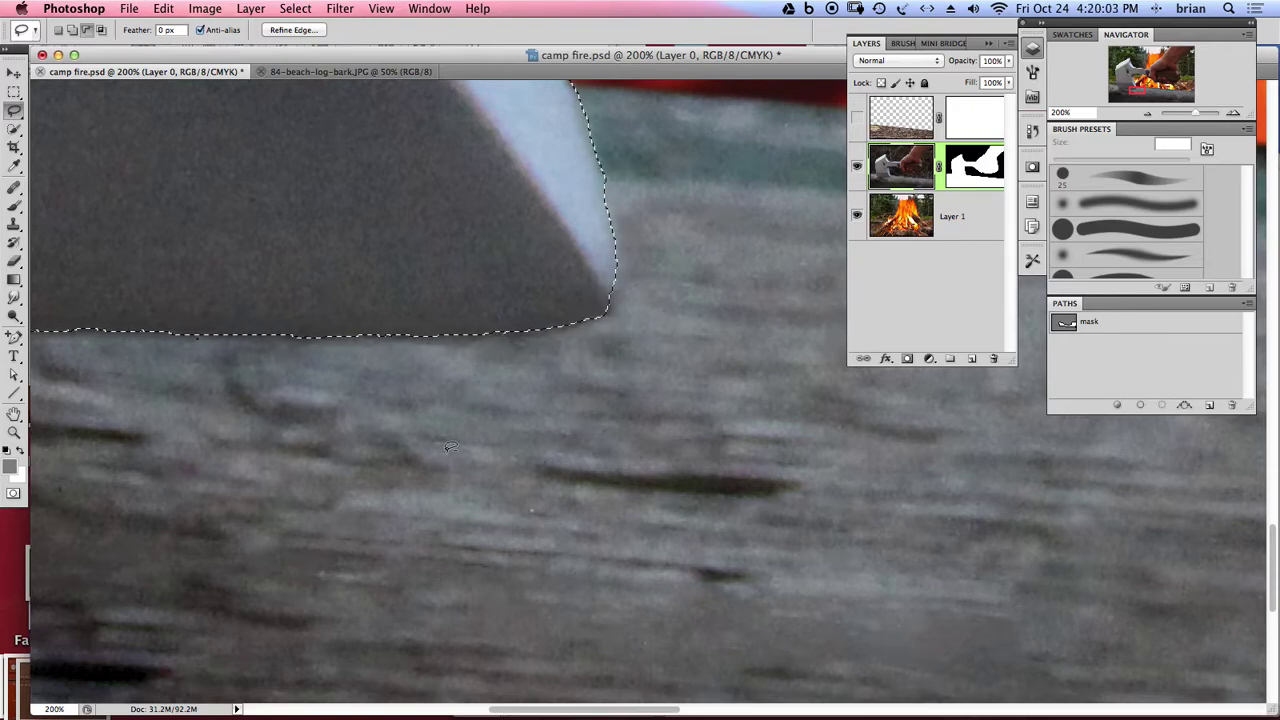
- Clean up the rest of the selection edge where the axe blade meets the log, including the blade's rear lower corner
left_click_drag(197, 417, 765, 401)
mouse_move(662, 340)
left_mouse_down()
mouse_move(160, 303)
mouse_move(443, 409)
mouse_move(662, 397)
left_mouse_up()
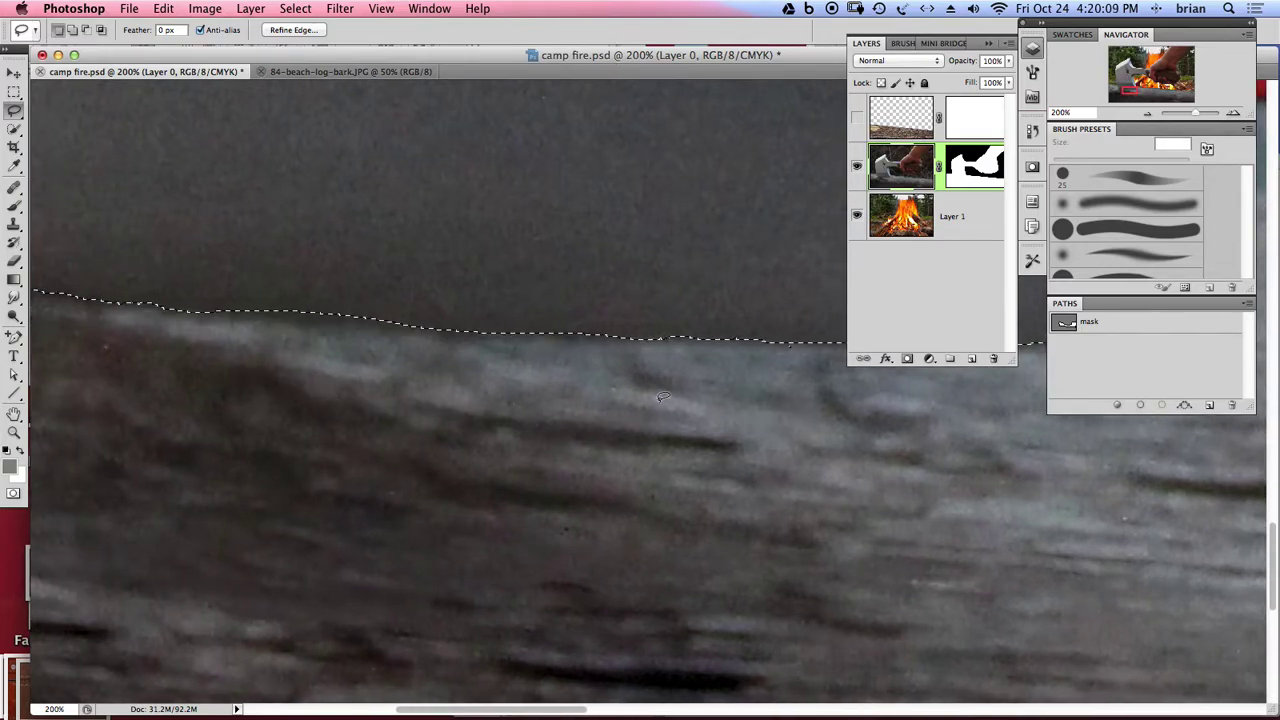
left_click(500, 371, "alt+super")
left_click(505, 400, "alt+super")
key("alt")
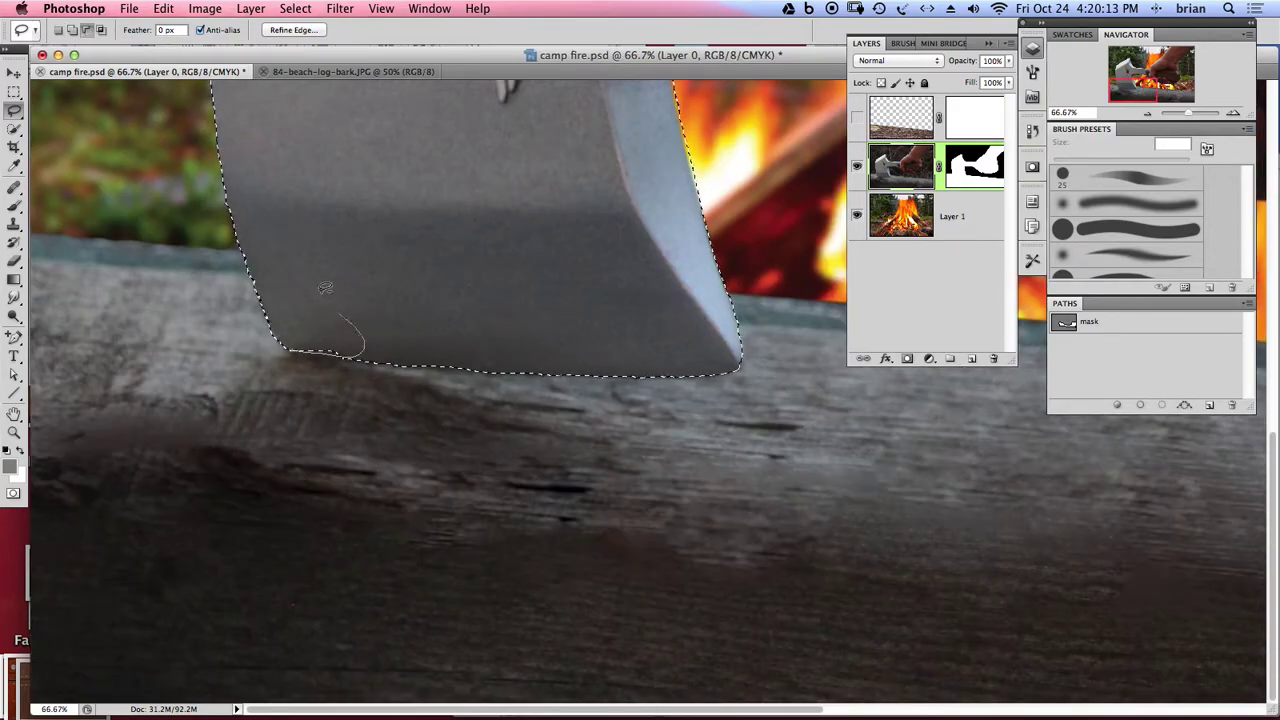
left_click_drag(380, 335, 318, 352)
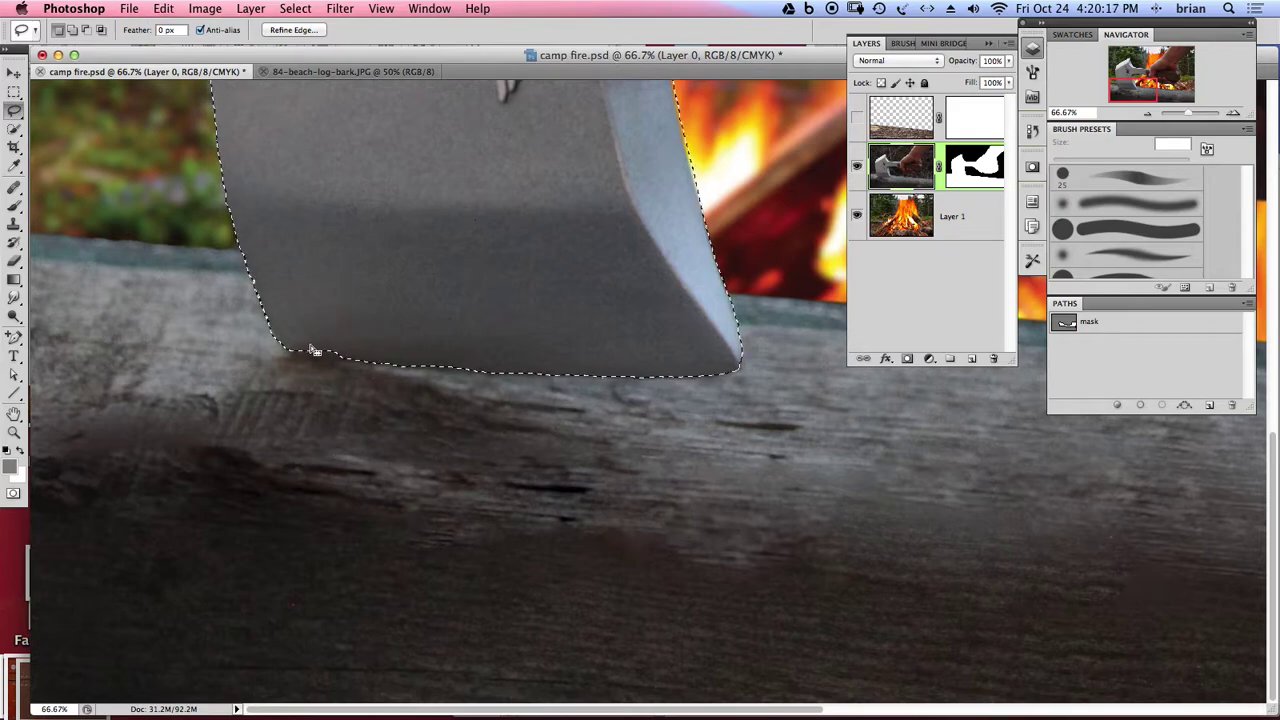
key("shift")
key("shift")
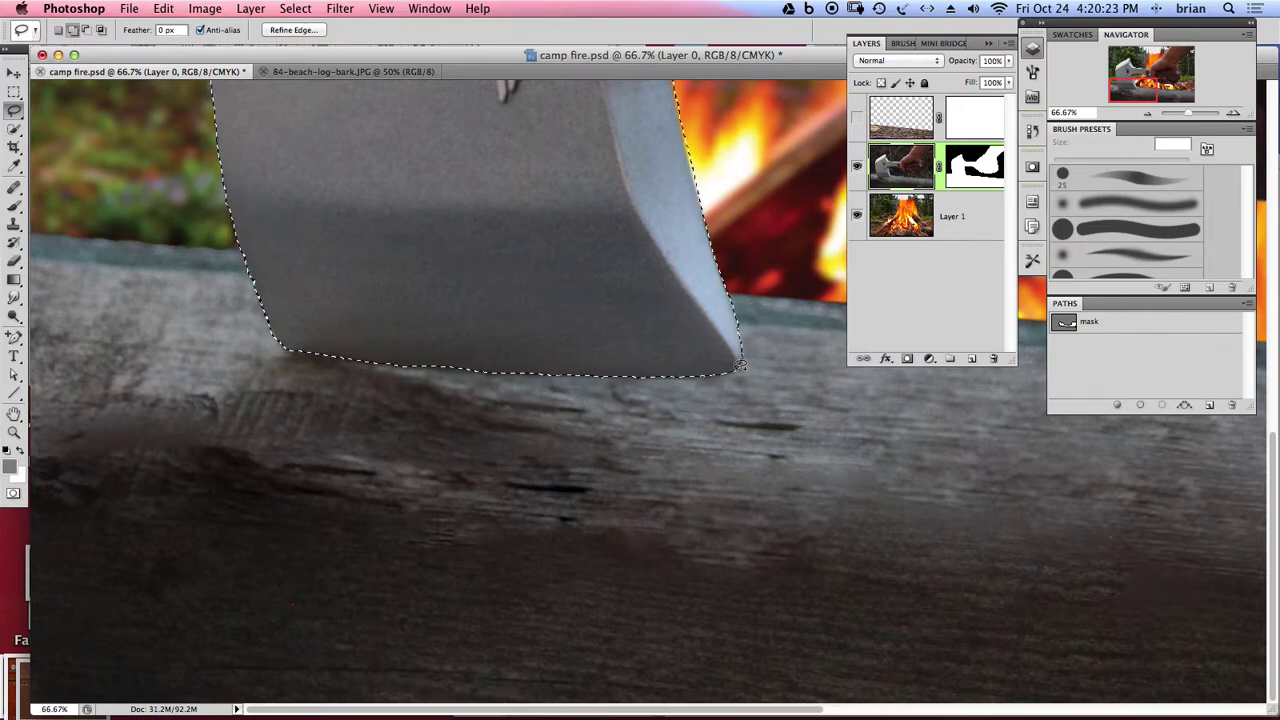
left_click_drag(503, 277, 317, 411)
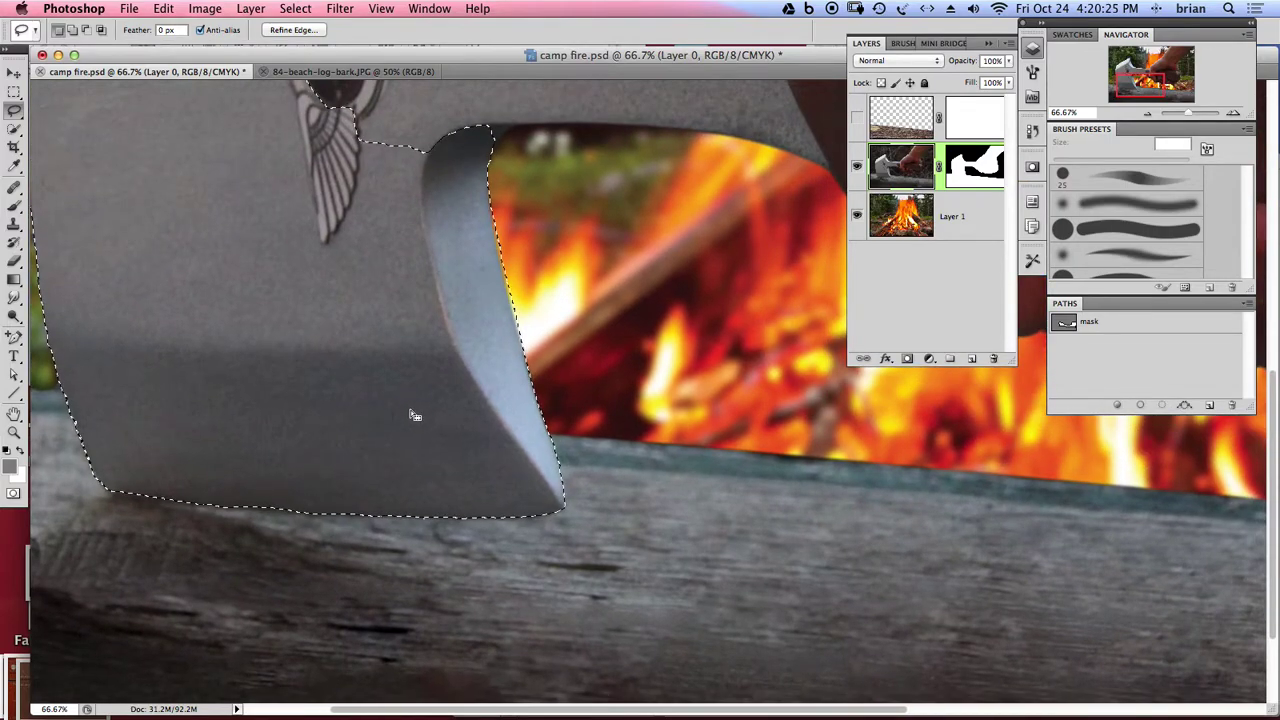
key("super+minus")
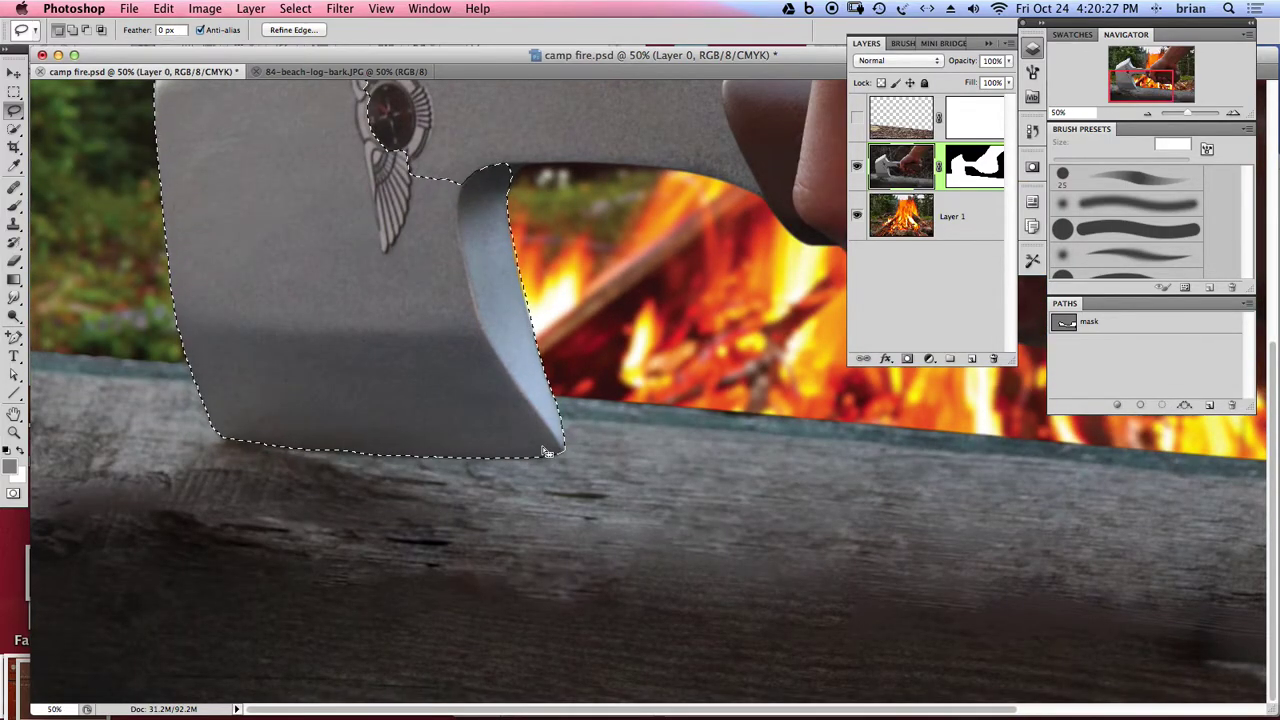
- Show the bark layer again, fill the axe-head selection with black on its layer mask, and deselect
left_click(856, 117)
left_click(900, 120)
left_click(976, 119)
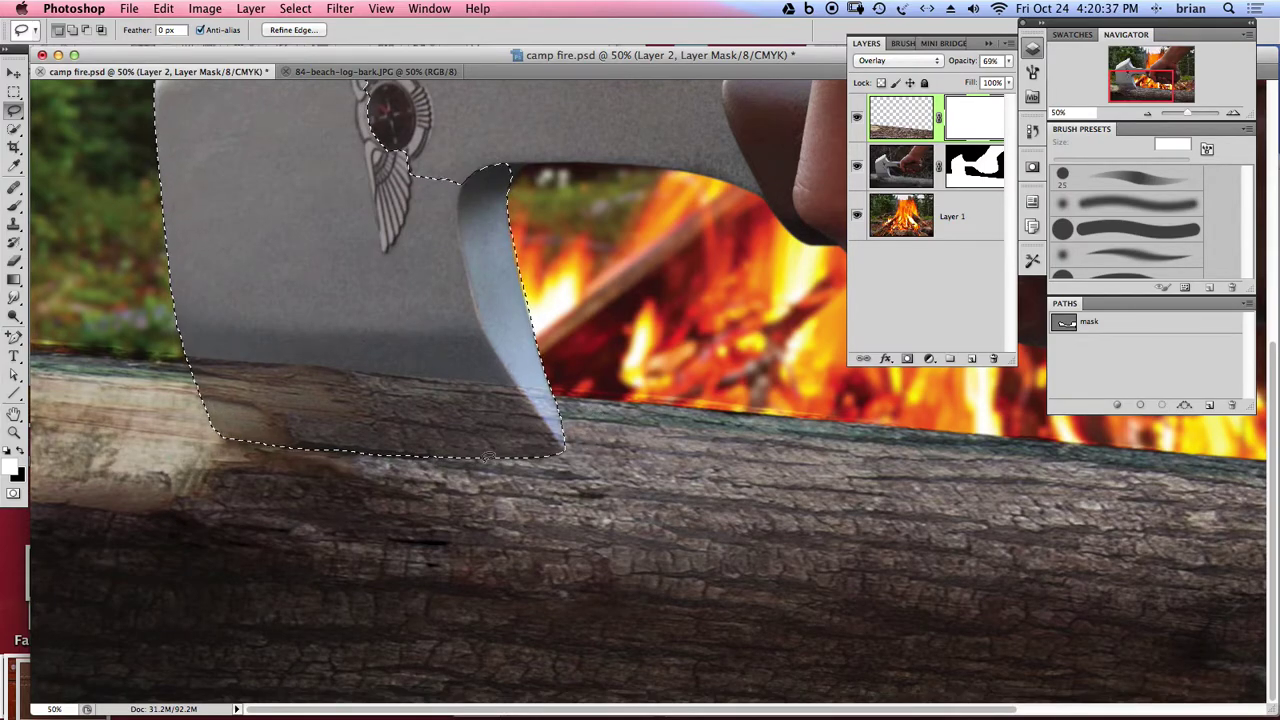
key("BackSpace")
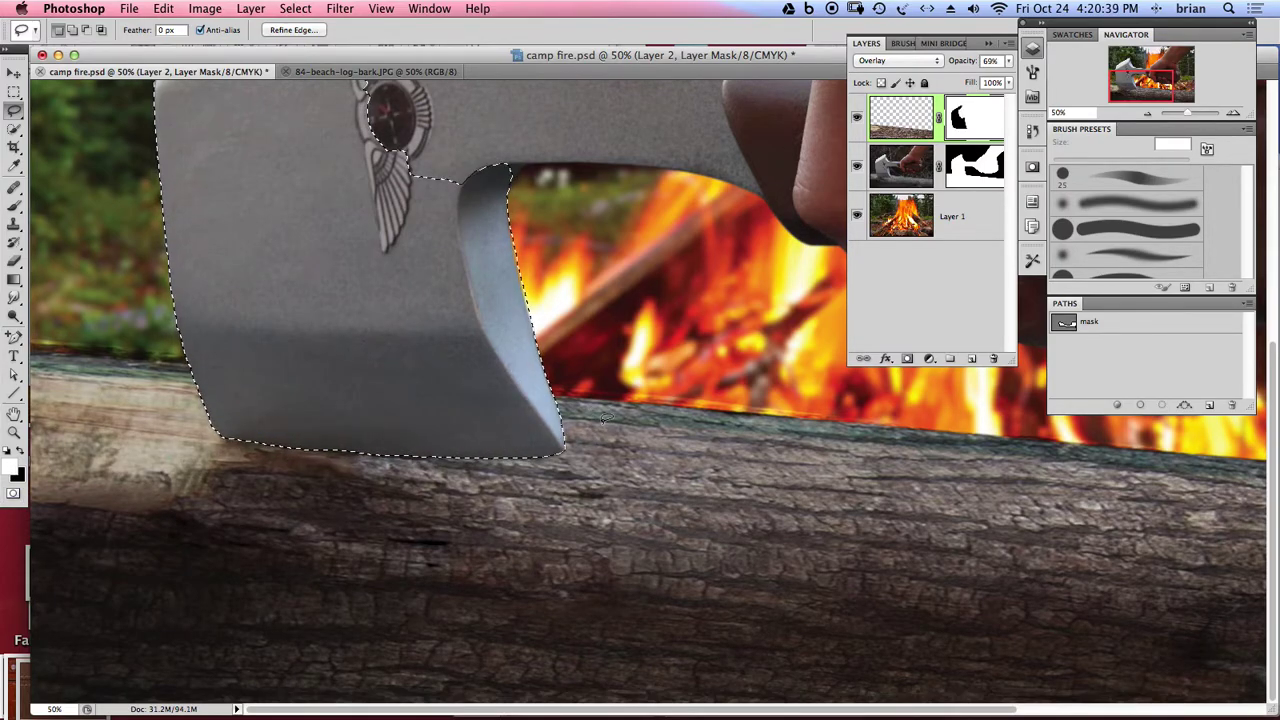
key("super+d")
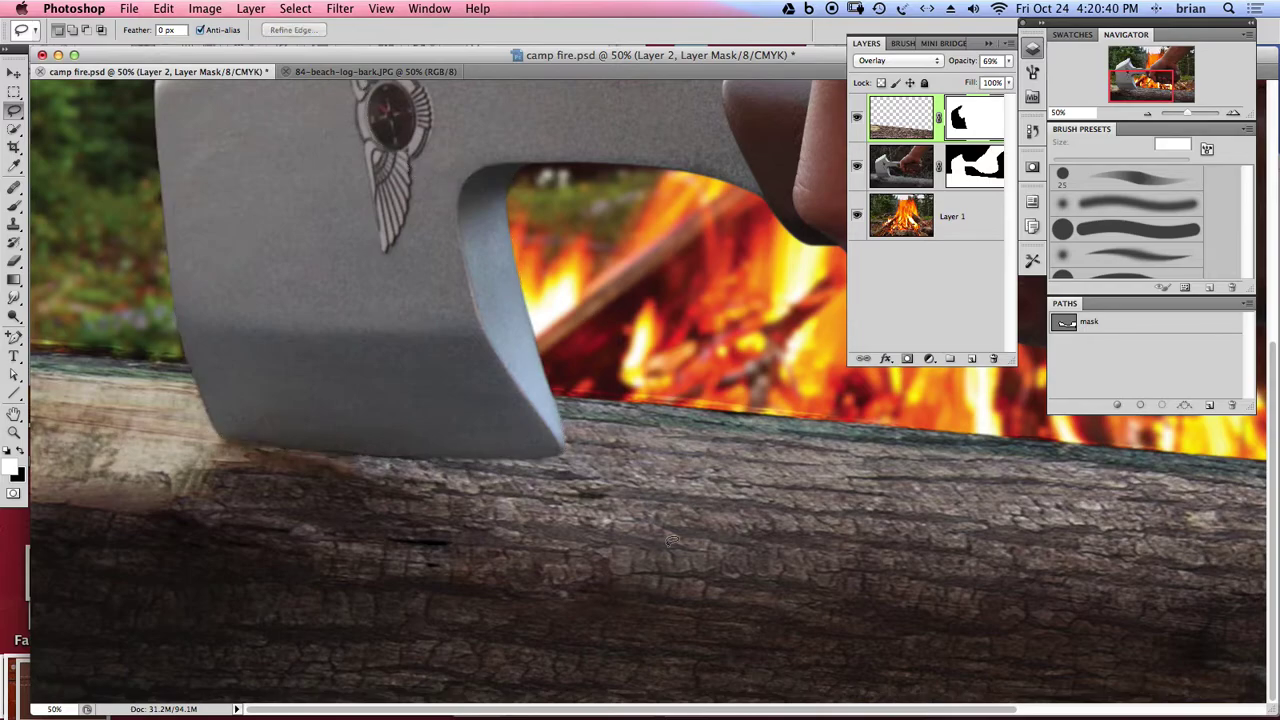
- Unlink the bark image from its layer mask and make the image itself active
left_click(392, 515, "alt")
left_click(389, 529, "alt")
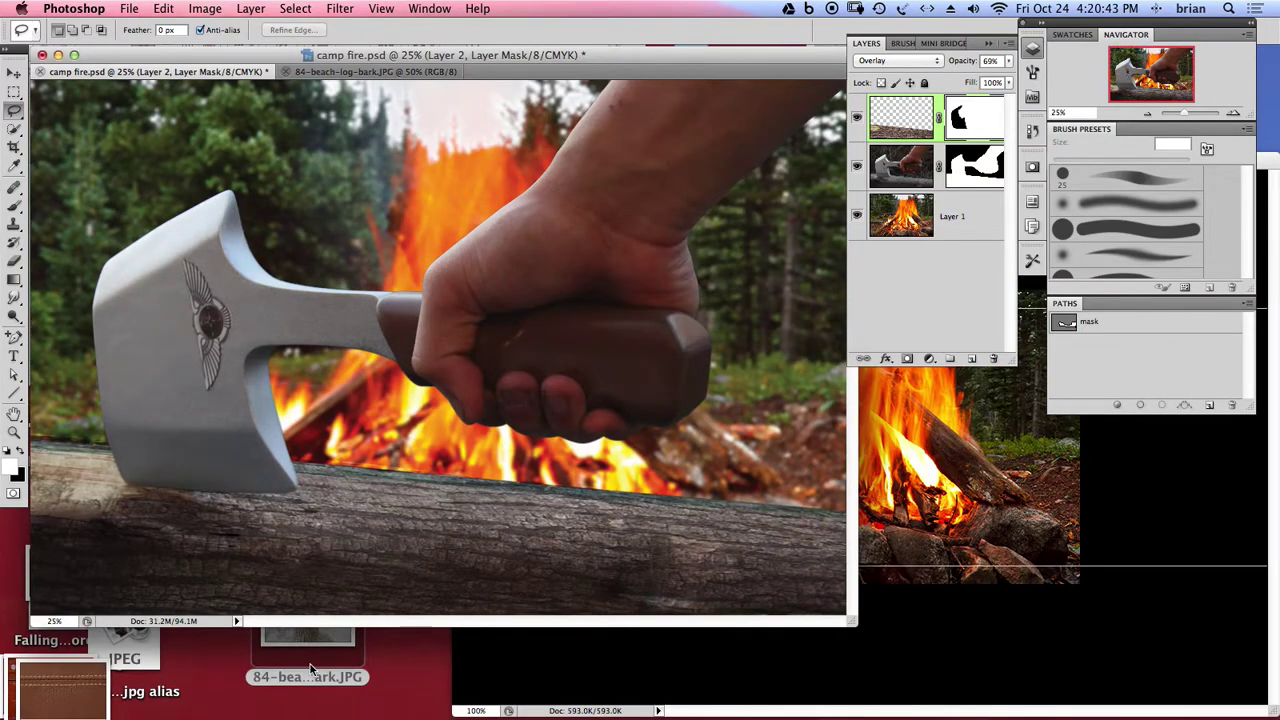
left_click(369, 532, "alt")
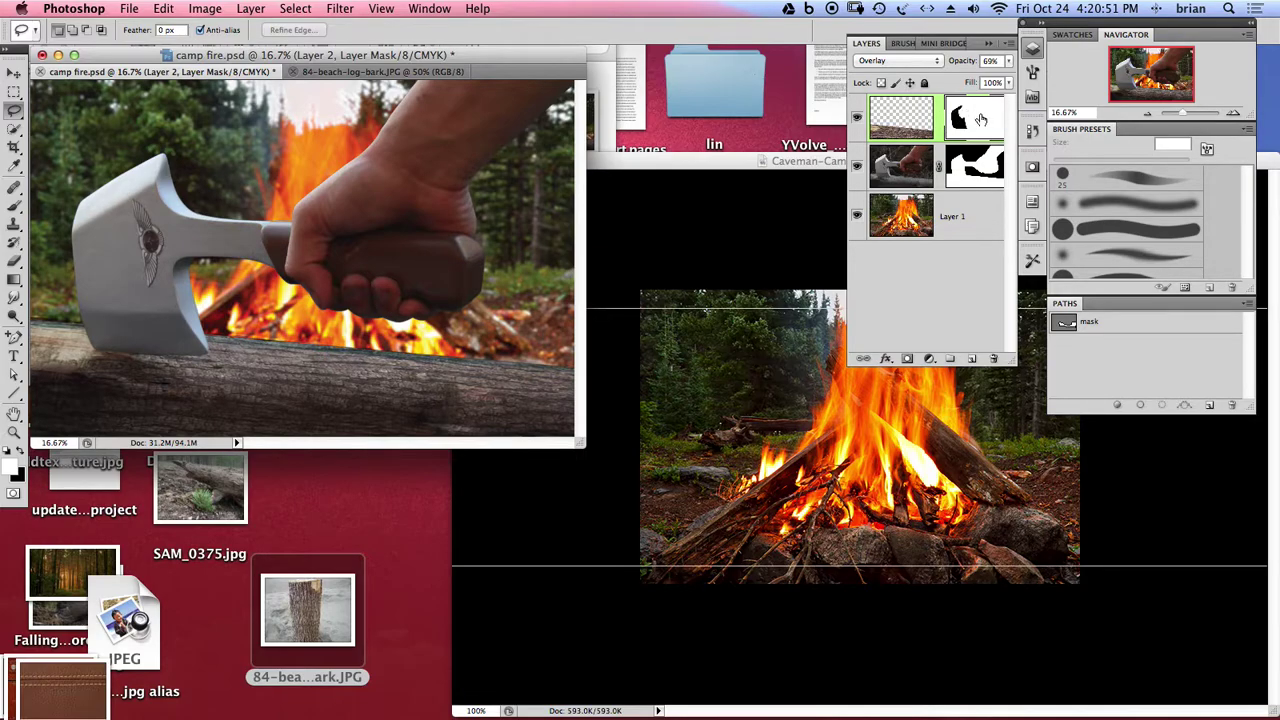
left_click(901, 131)
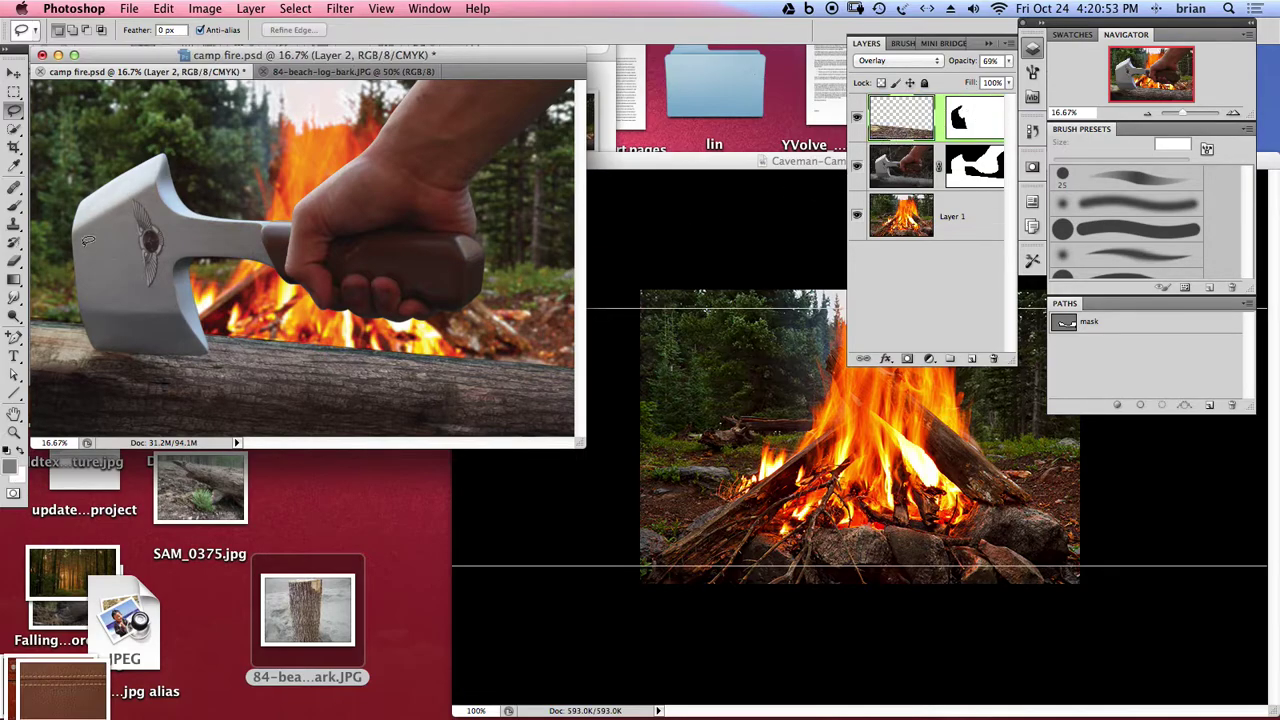
- Free-transform the bark image, rotating it to about -176° and repositioning it so that it follows the log
left_click(14, 73)
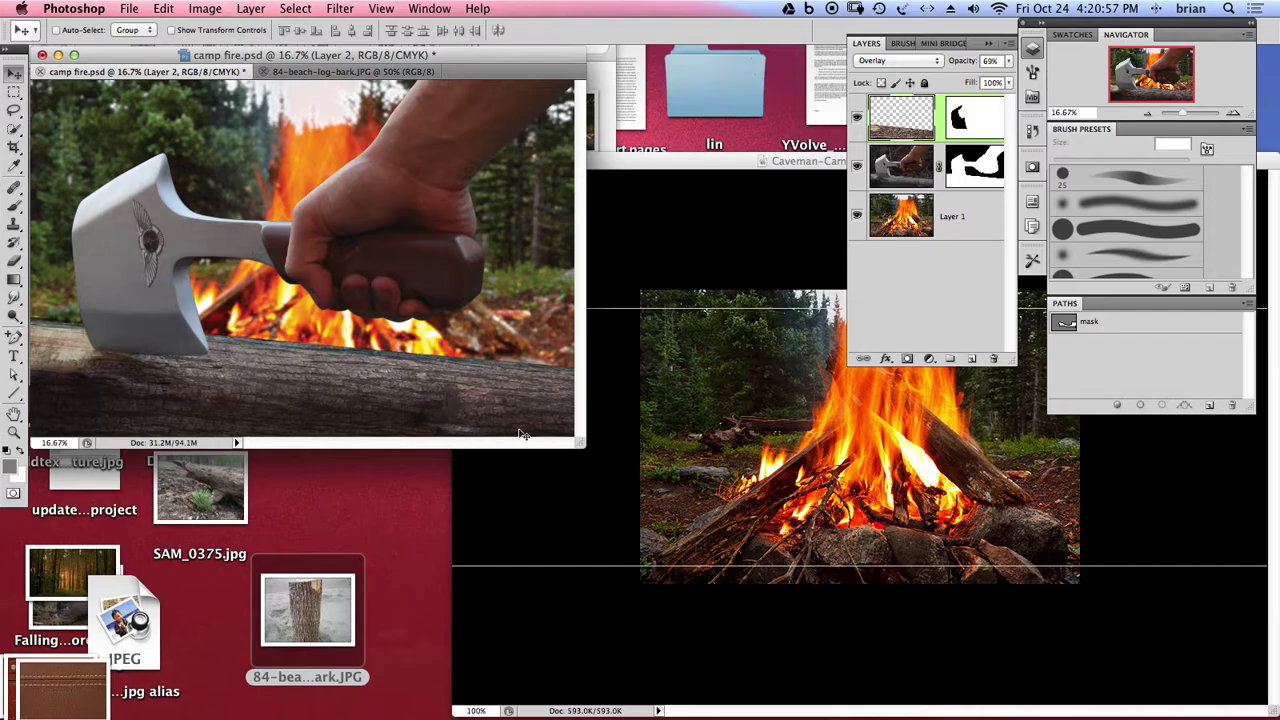
left_click_drag(580, 442, 756, 580)
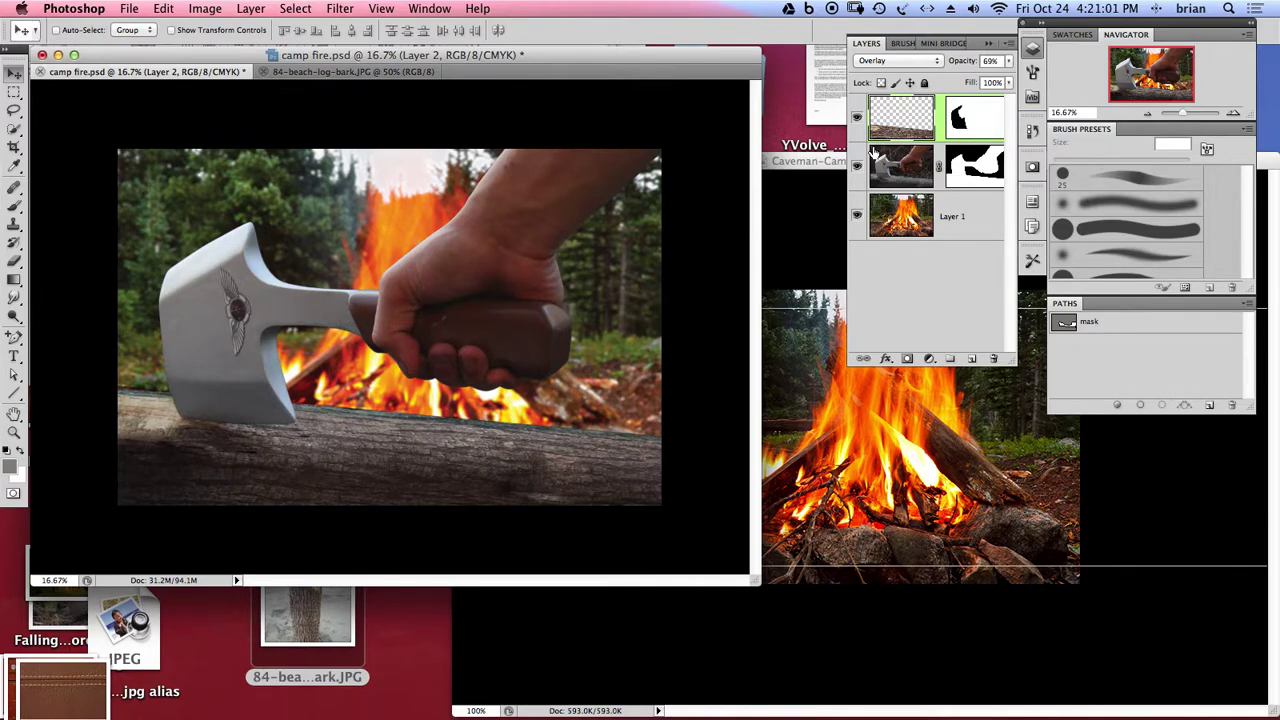
key("super+t")
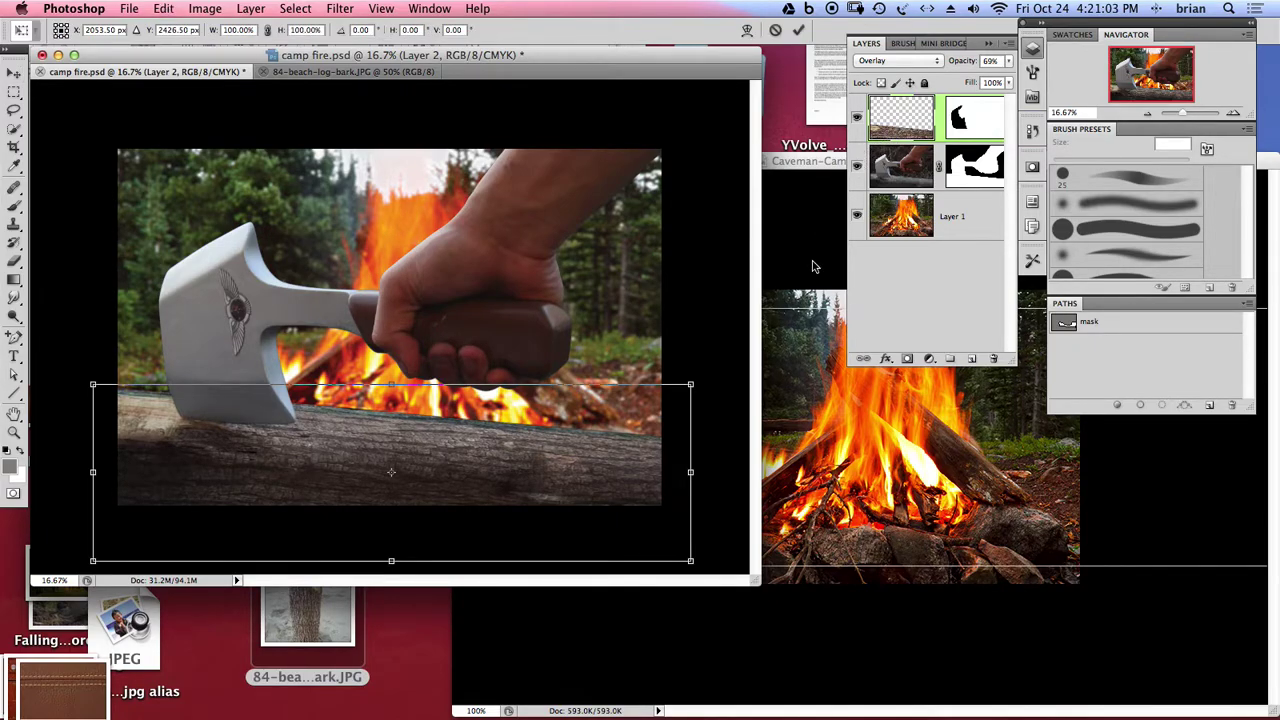
left_click_drag(713, 480, 111, 469)
left_click_drag(506, 477, 503, 480)
left_click_drag(702, 453, 722, 476)
left_click_drag(398, 438, 388, 457)
left_click_drag(711, 427, 712, 429)
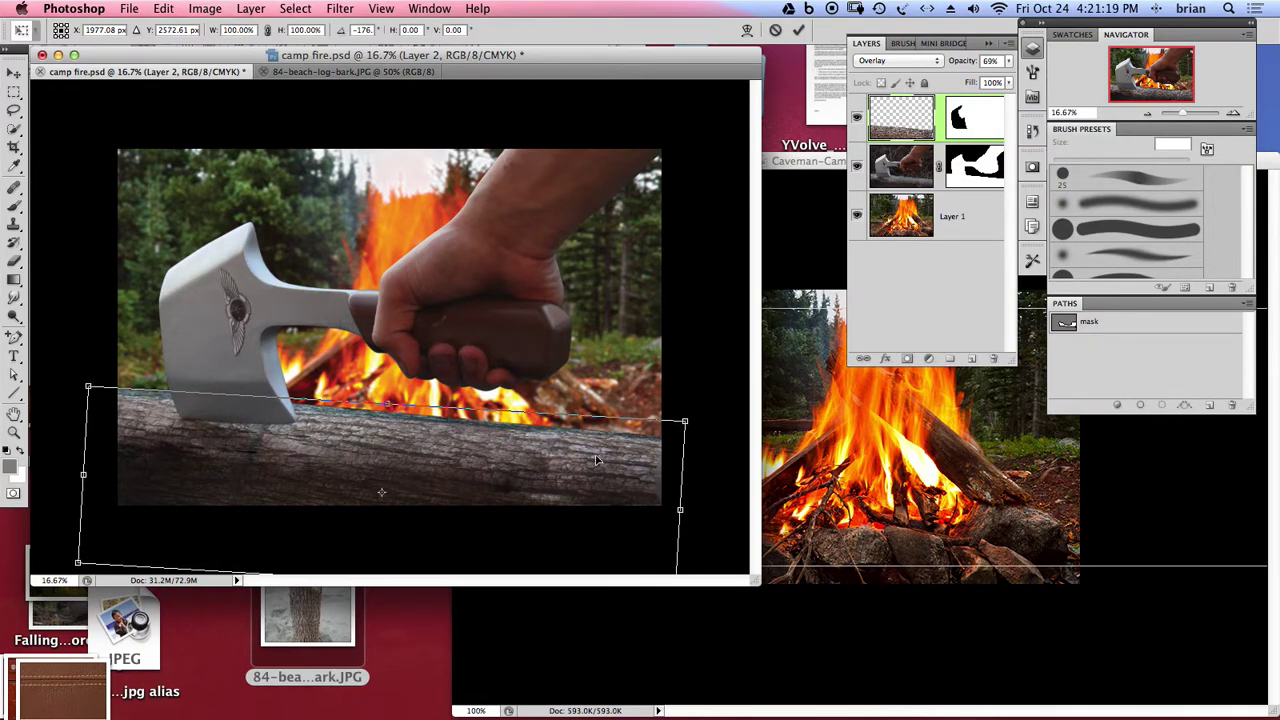
key("Return")
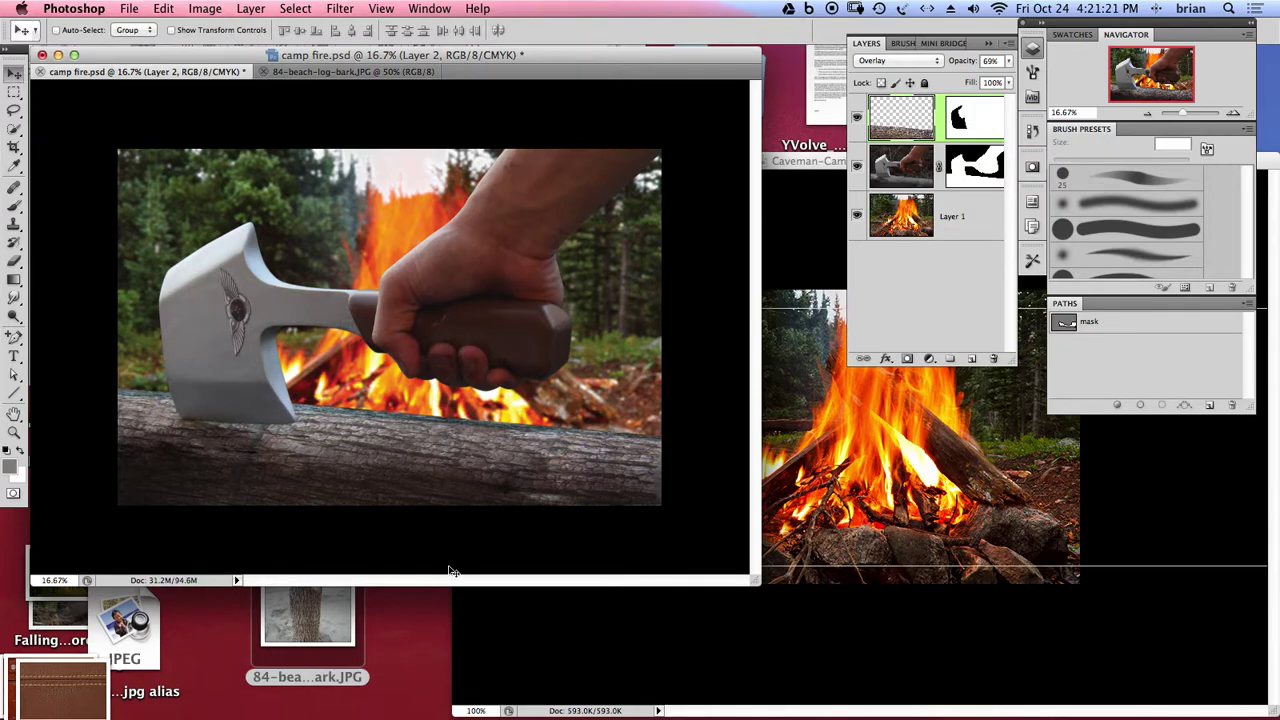
- Raise the bark layer's opacity to 100%
key("super+equal")
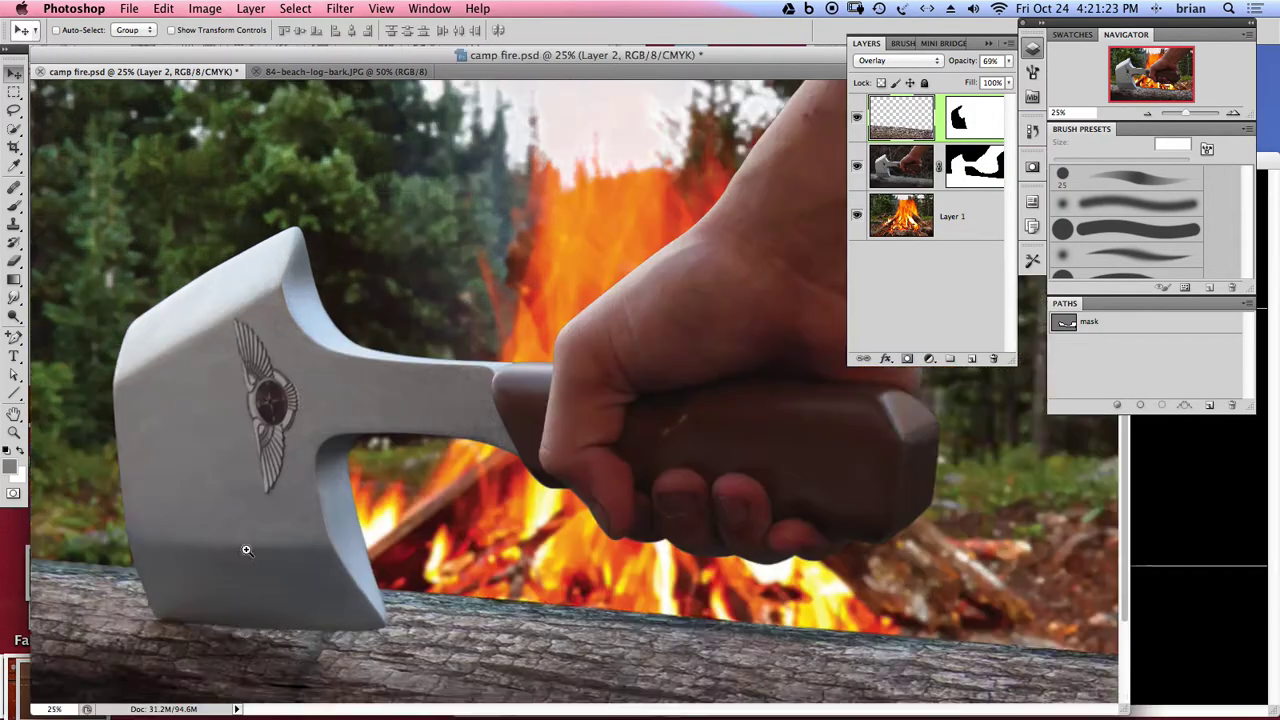
key("super+equal")
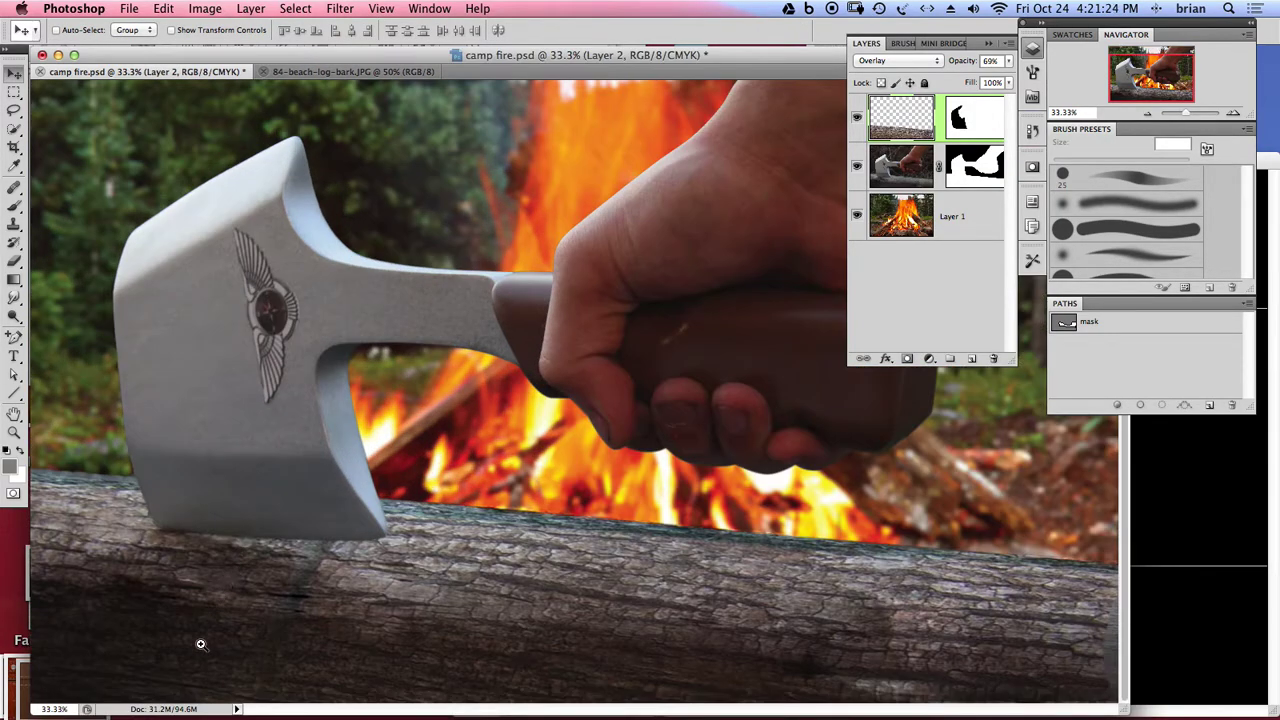
left_click(423, 620, "alt")
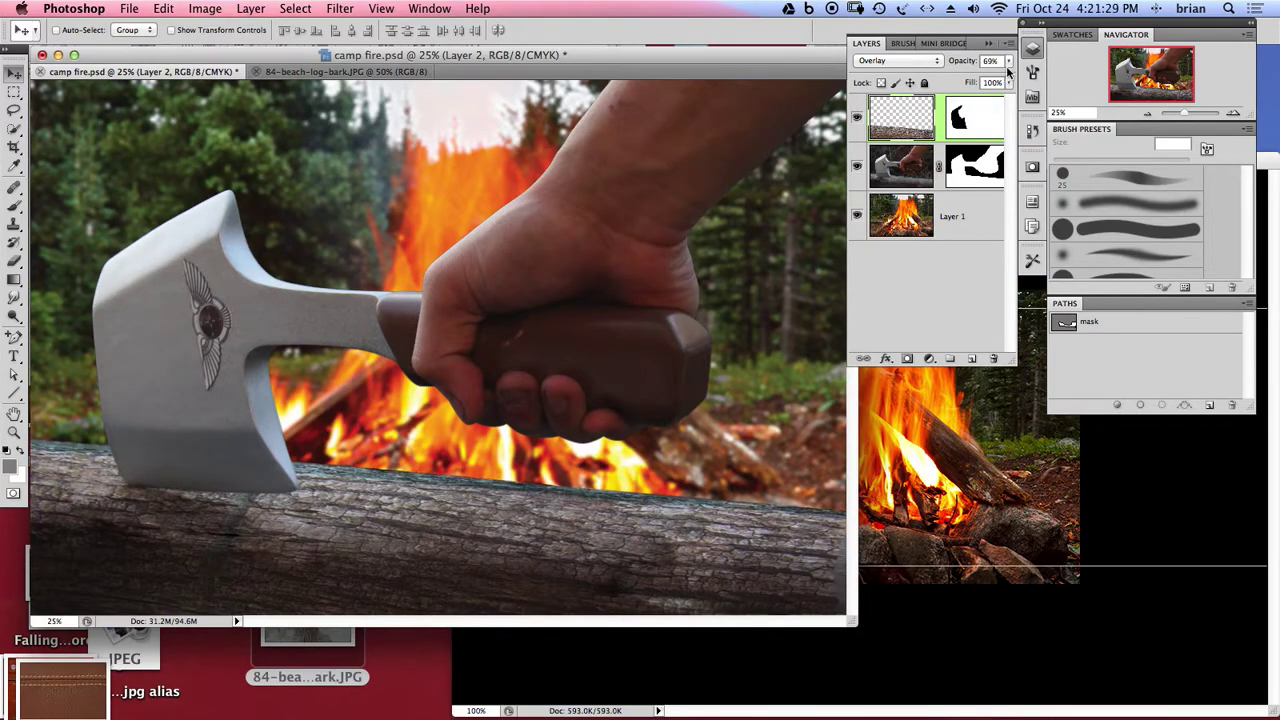
left_click_drag(1008, 61, 1018, 84)
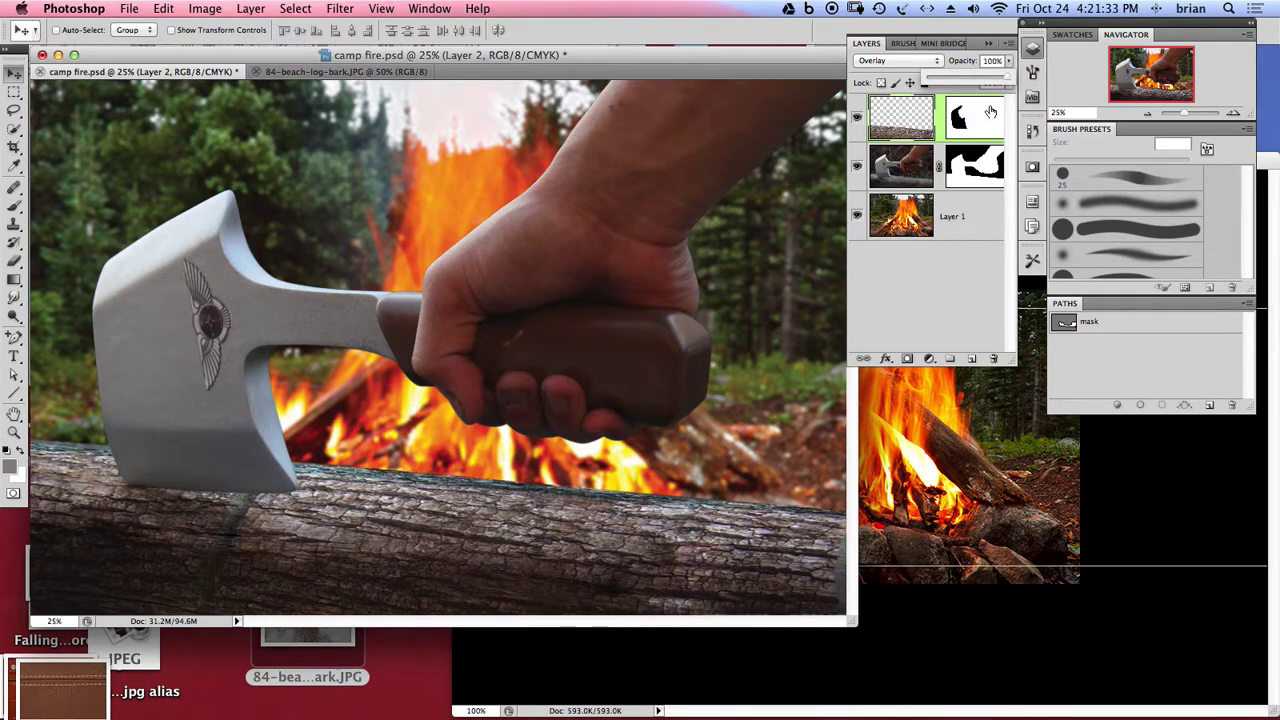
- Target the bark layer's mask and set up a soft round brush with 0% hardness and a 500 px size
left_click(988, 118)
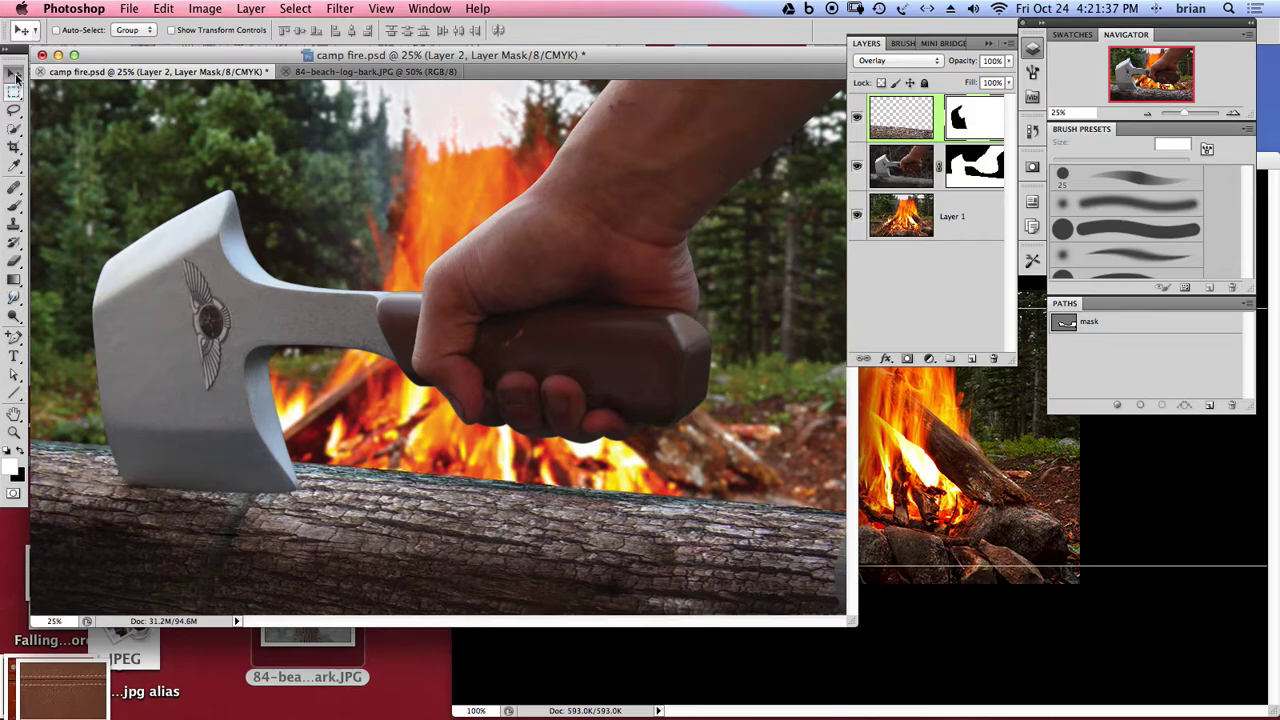
left_click(20, 207)
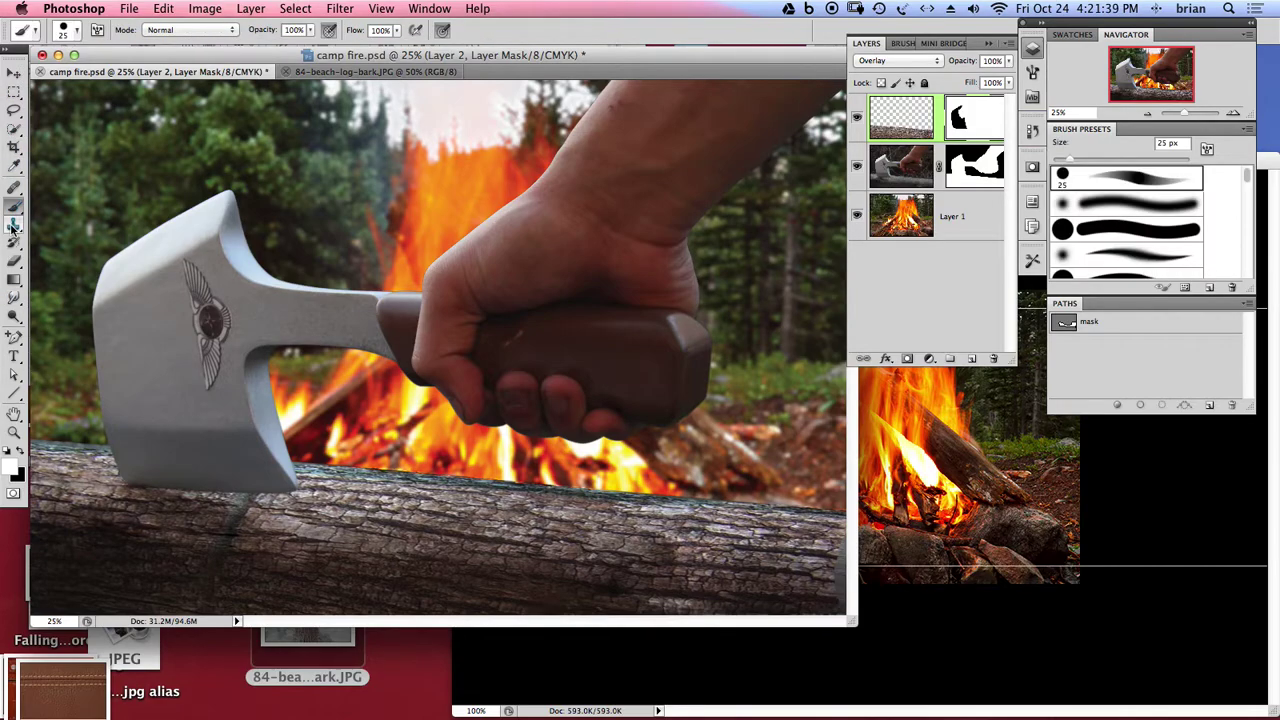
left_click(72, 30)
left_click(159, 140)
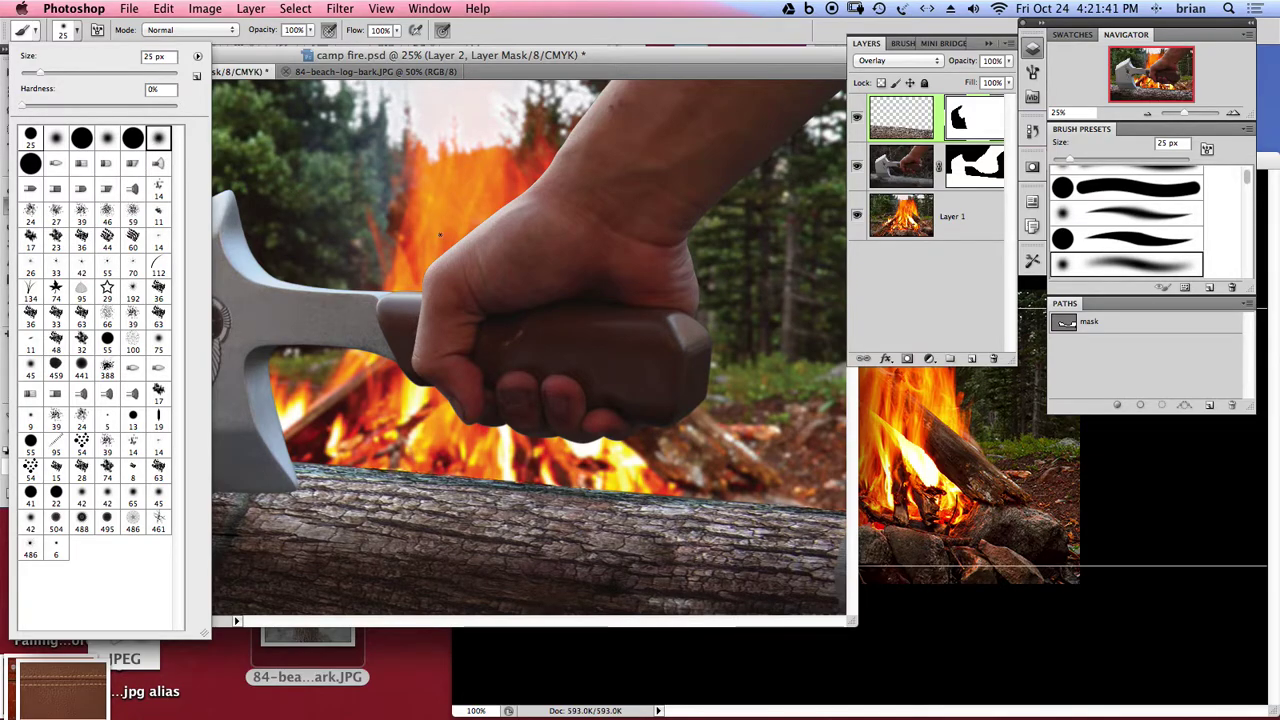
key("Return")
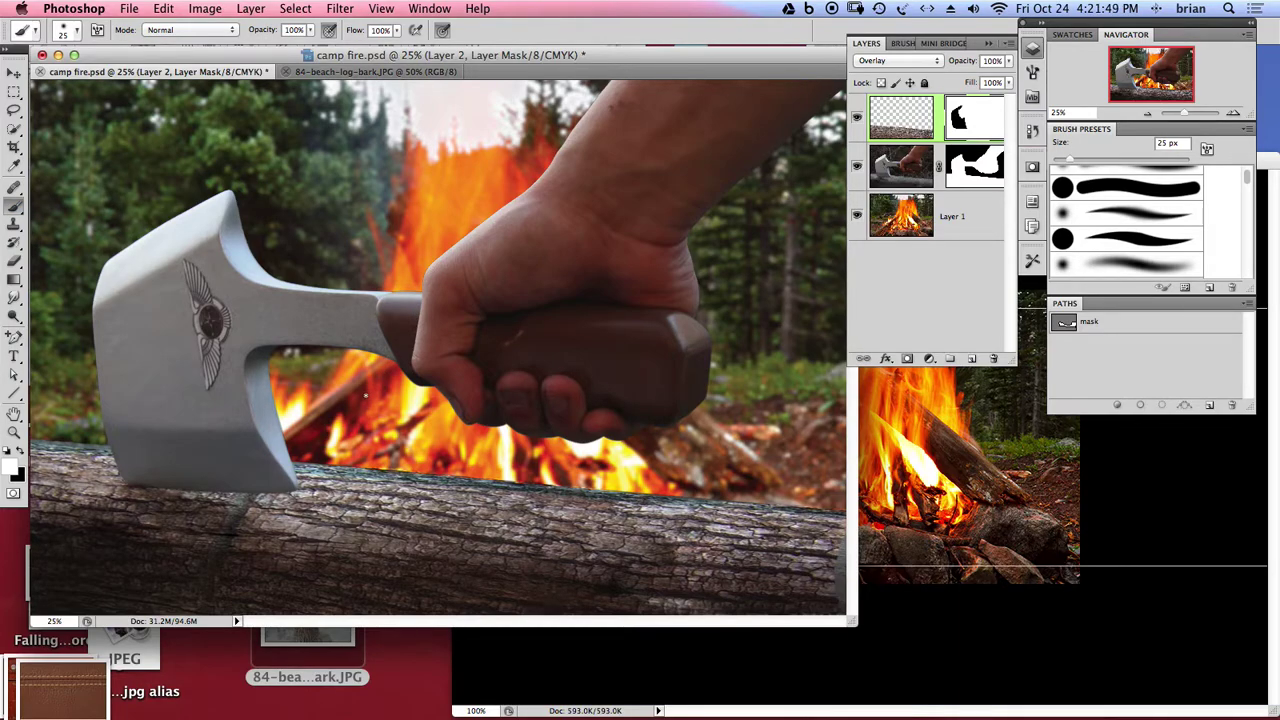
key("bracketright")
key("bracketright")
key("bracketright")
key("bracketright")
key("bracketleft")
key("bracketleft")
key("bracketleft")
key("bracketleft")
key("bracketright")
key("bracketright")
key("bracketright")
key("bracketright")
key("bracketright")
key("bracketright")
key("bracketright")
key("bracketright")
key("bracketright")
key("bracketright")
key("bracketright")
key("bracketright")
- Paint black on the bark mask to soften the texture over the log's lower part, and restore some near its right end with white
left_click(18, 452)
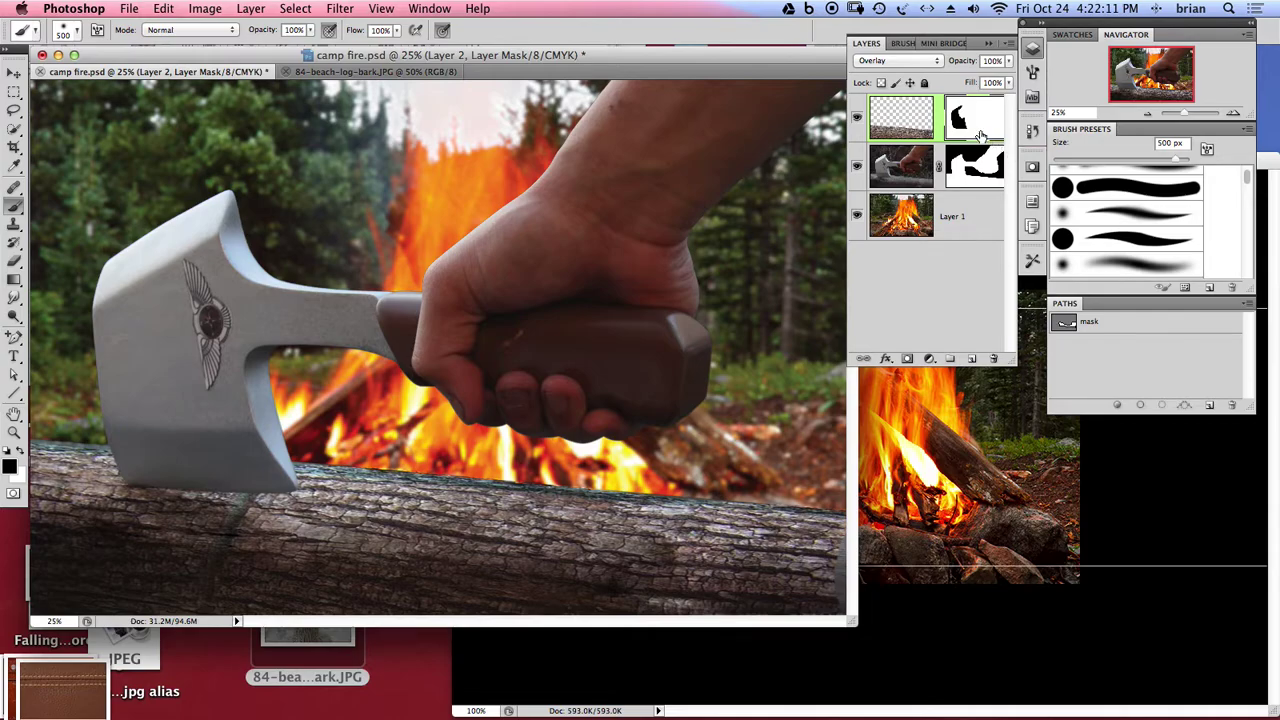
mouse_move(737, 522)
left_mouse_down()
mouse_move(832, 563)
mouse_move(828, 585)
mouse_move(838, 498)
mouse_move(853, 525)
mouse_move(841, 603)
left_mouse_up()
mouse_move(271, 580)
left_mouse_down()
mouse_move(700, 611)
mouse_move(571, 552)
mouse_move(335, 605)
mouse_move(164, 609)
mouse_move(28, 588)
mouse_move(53, 444)
mouse_move(42, 463)
mouse_move(57, 486)
mouse_move(156, 499)
mouse_move(169, 495)
mouse_move(147, 493)
mouse_move(277, 502)
mouse_move(267, 495)
mouse_move(477, 484)
mouse_move(620, 551)
mouse_move(646, 541)
mouse_move(740, 551)
left_mouse_up()
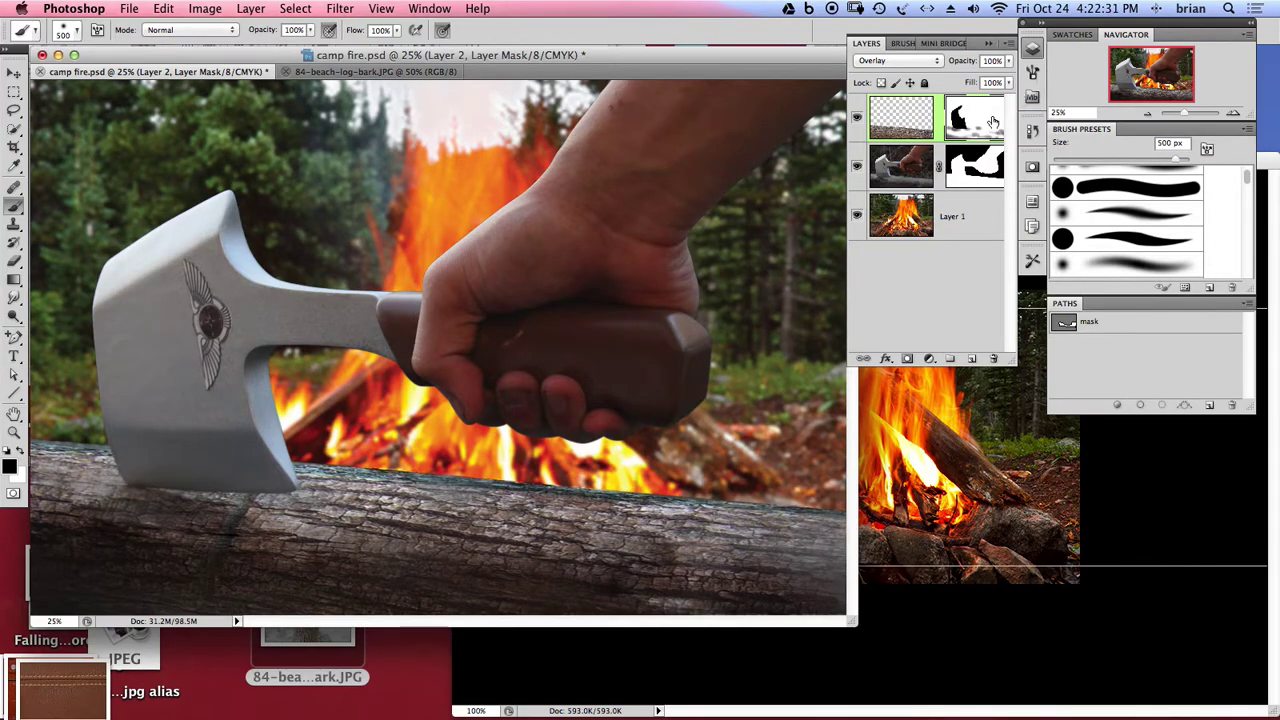
left_click(22, 452)
mouse_move(810, 538)
left_mouse_down()
mouse_move(713, 543)
mouse_move(865, 557)
mouse_move(823, 591)
left_mouse_up()
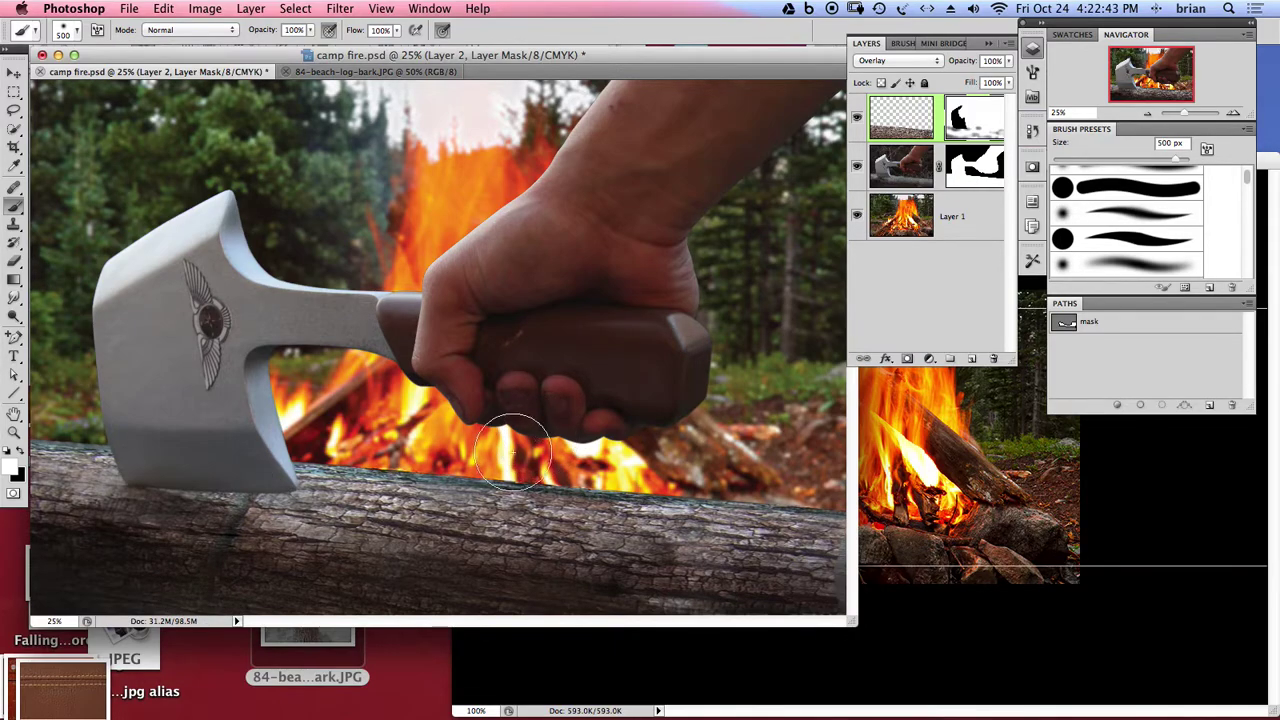
- Activate the axe and hand layer's image and create a new path named "edge"
left_click(14, 110)
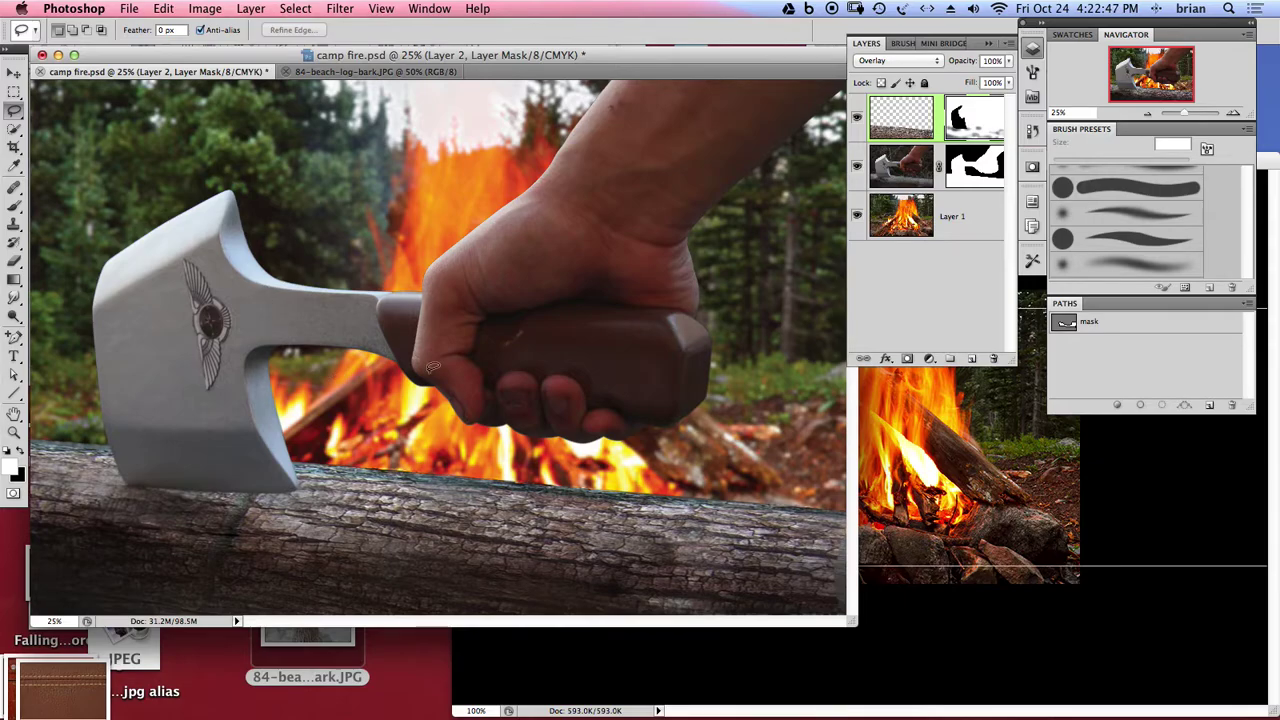
left_click(913, 166)
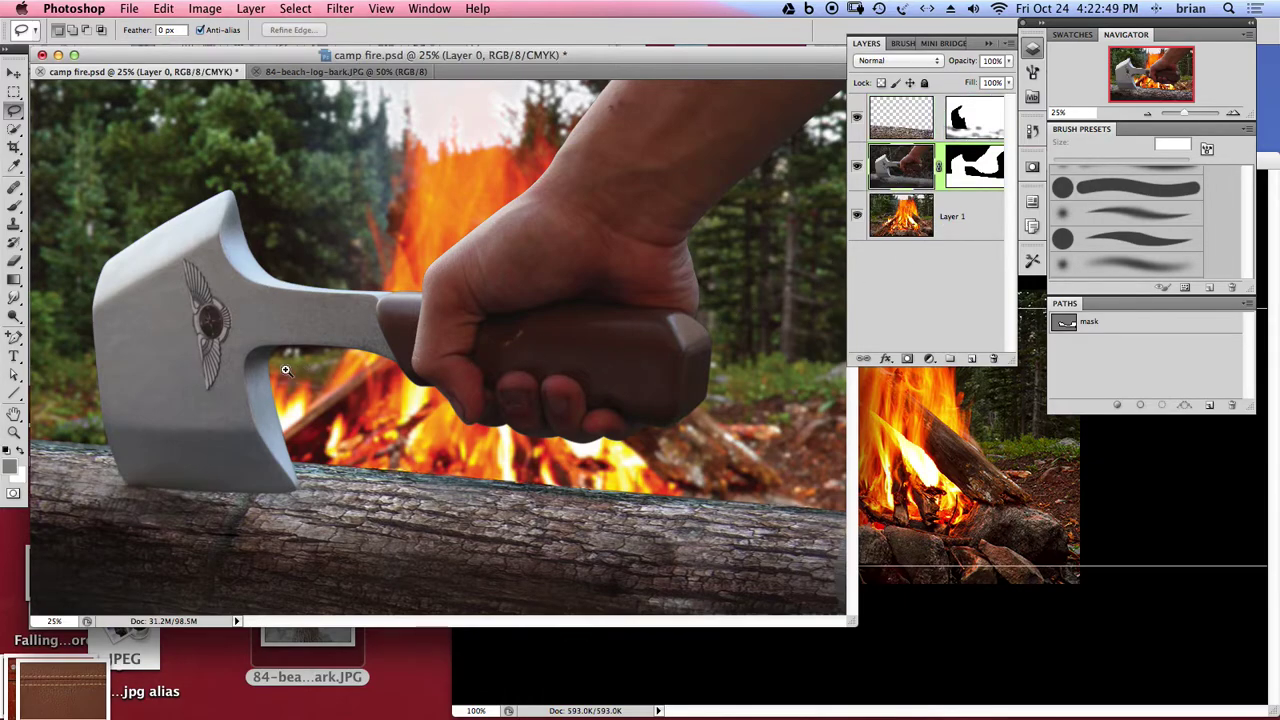
key("super+equal")
key("super+equal")
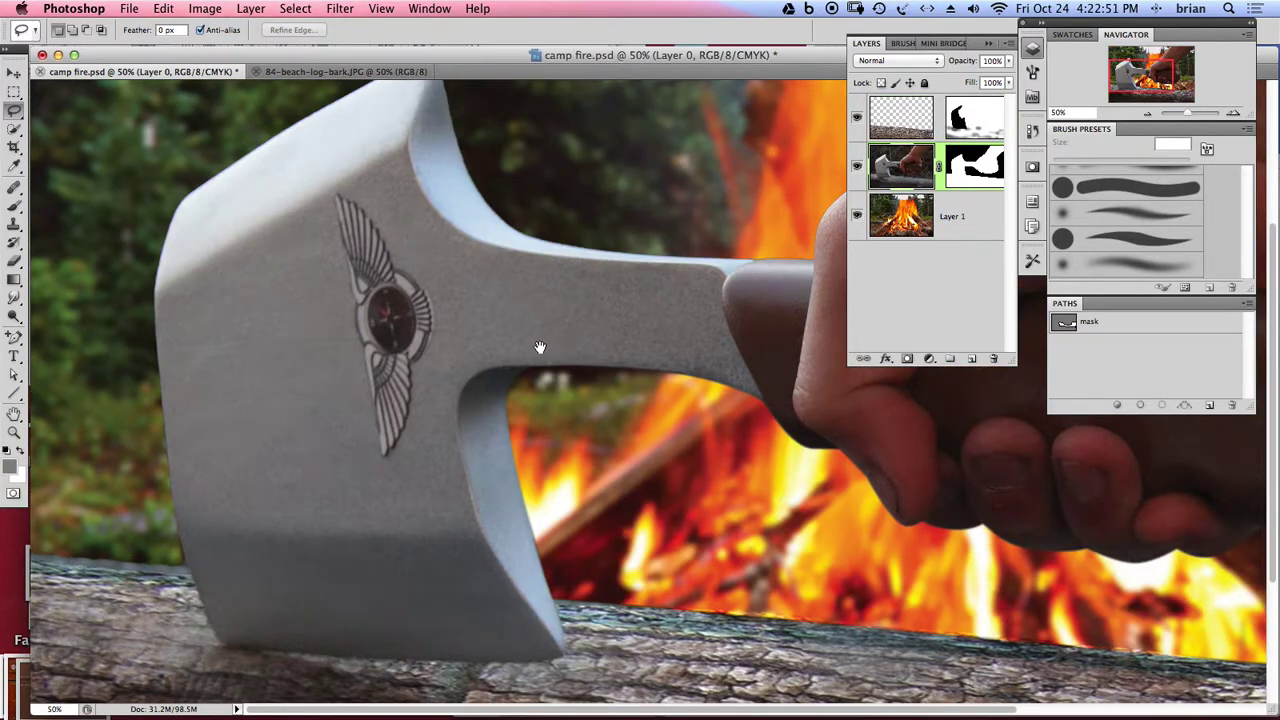
left_click_drag(544, 345, 394, 410)
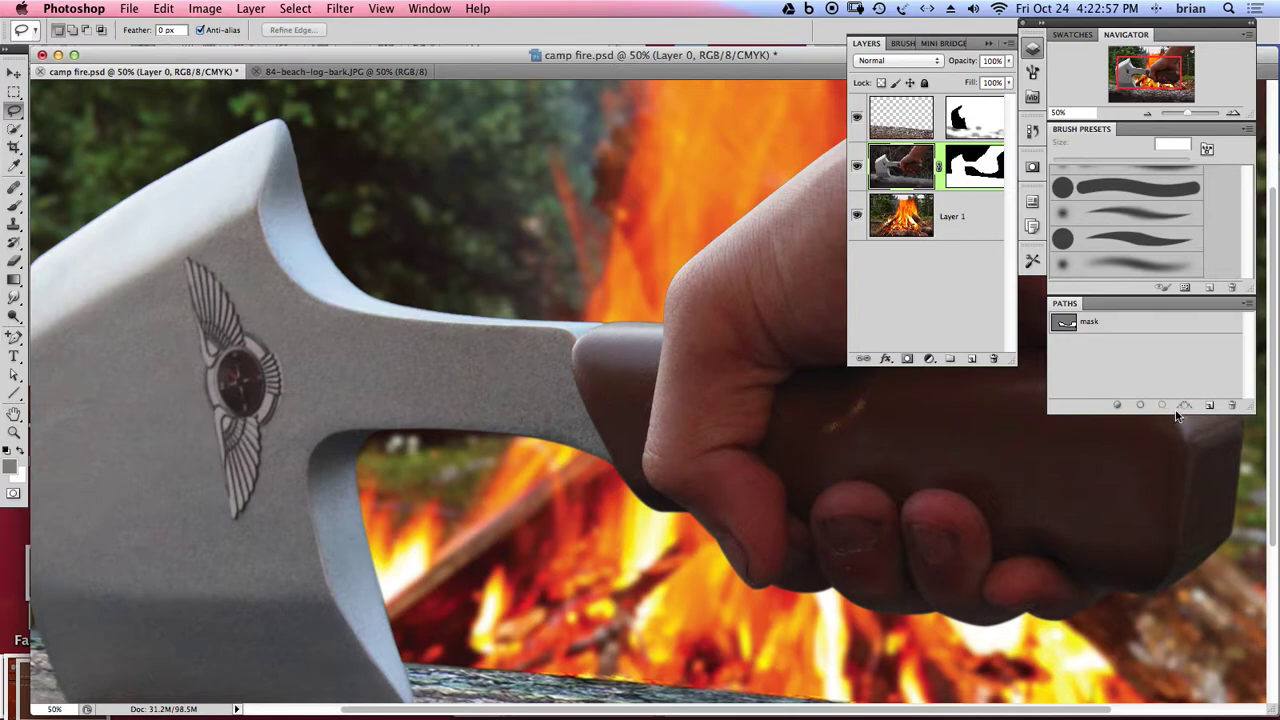
left_click(1248, 303)
key("Return")
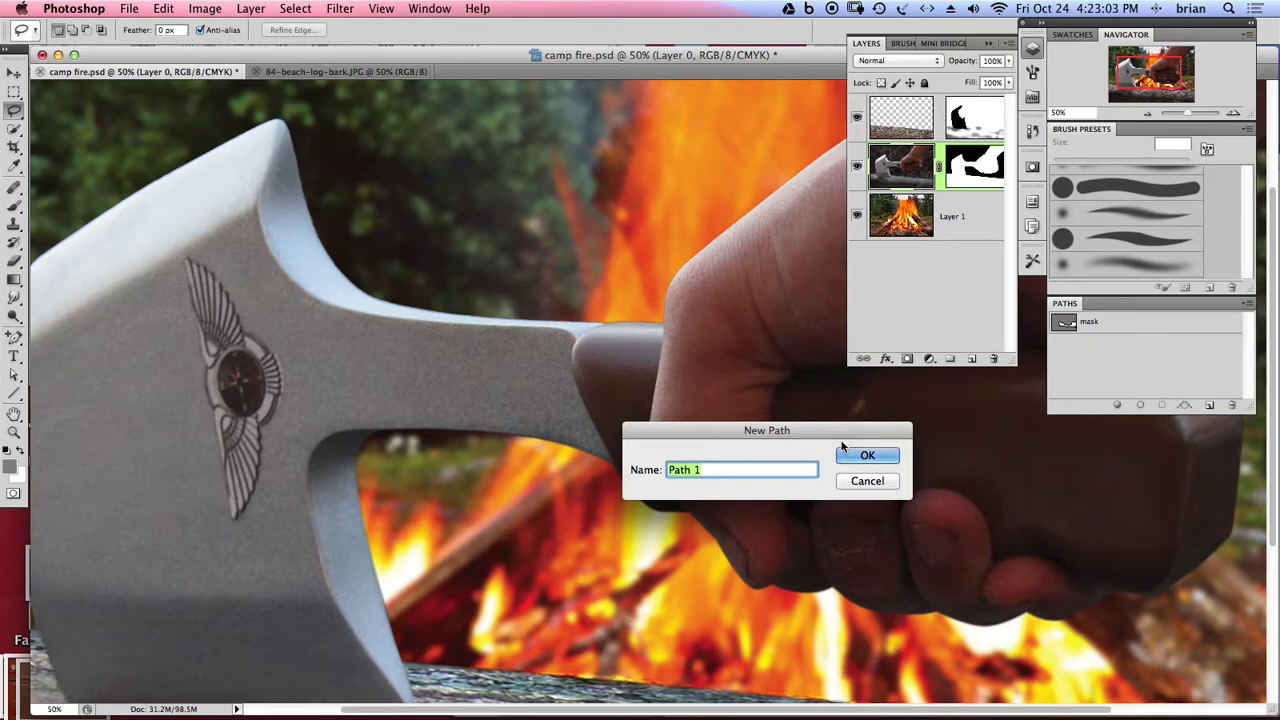
type("edge")
left_click(848, 456)
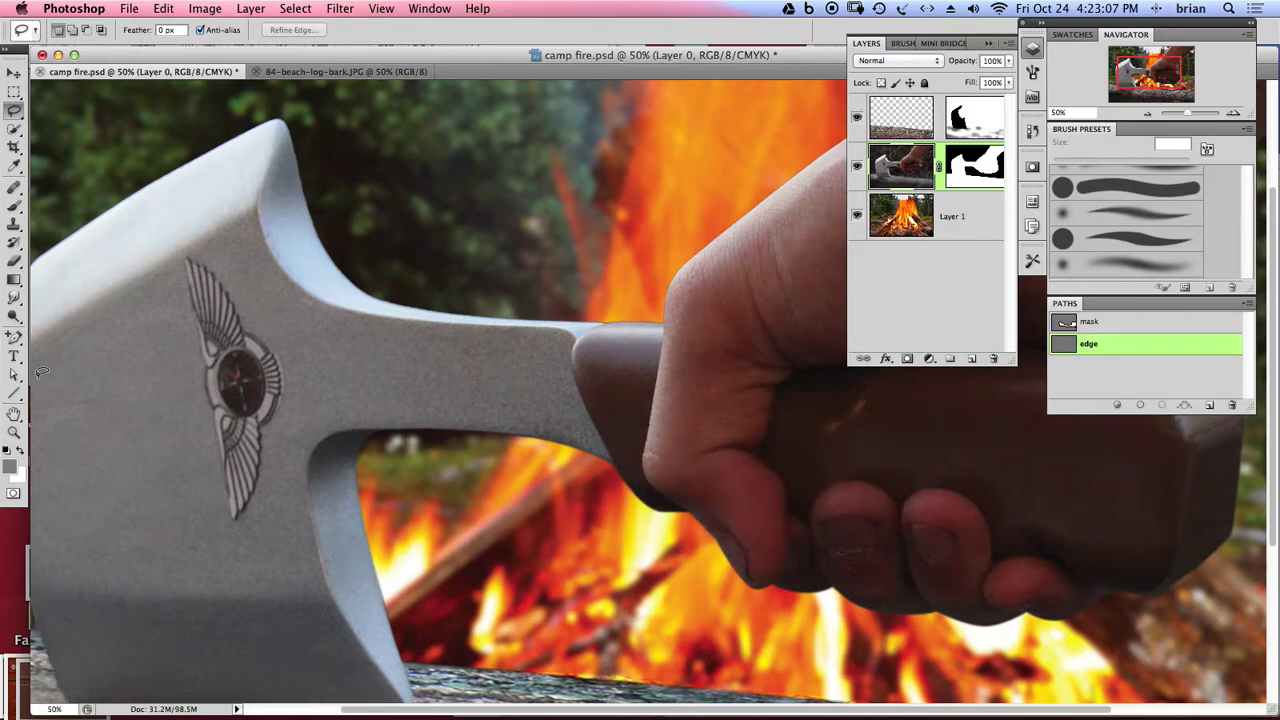
- Trace a curved path with the Pen tool from the upper blade tip along the bevel's inner edge to the handle
left_click(14, 338)
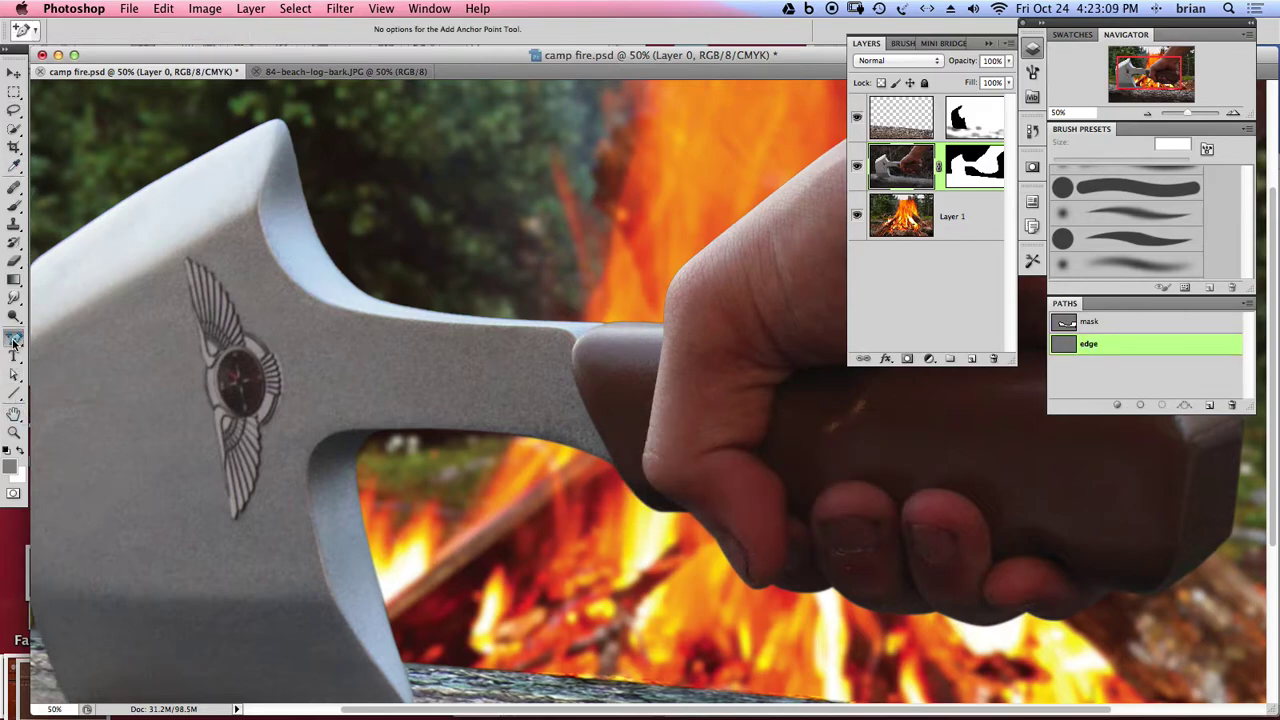
left_click_drag(14, 338, 66, 336)
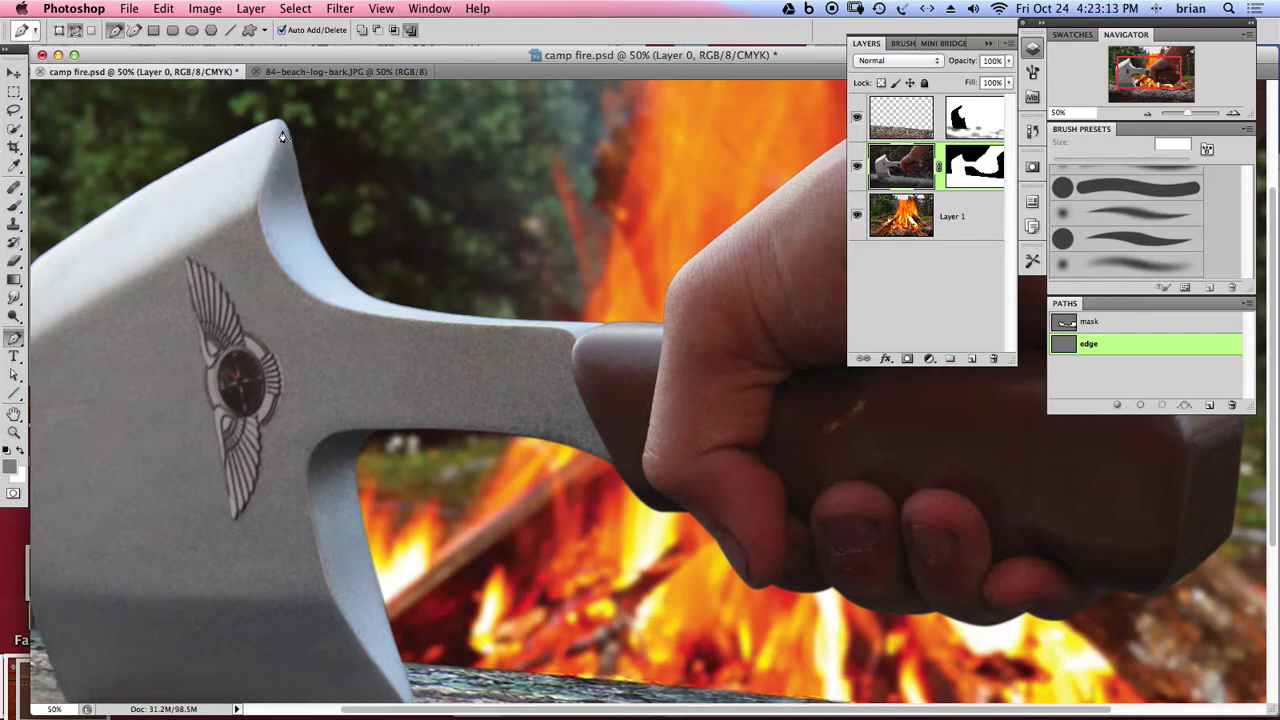
left_click_drag(282, 128, 274, 160)
left_click_drag(266, 208, 267, 220)
left_click_drag(326, 293, 372, 316)
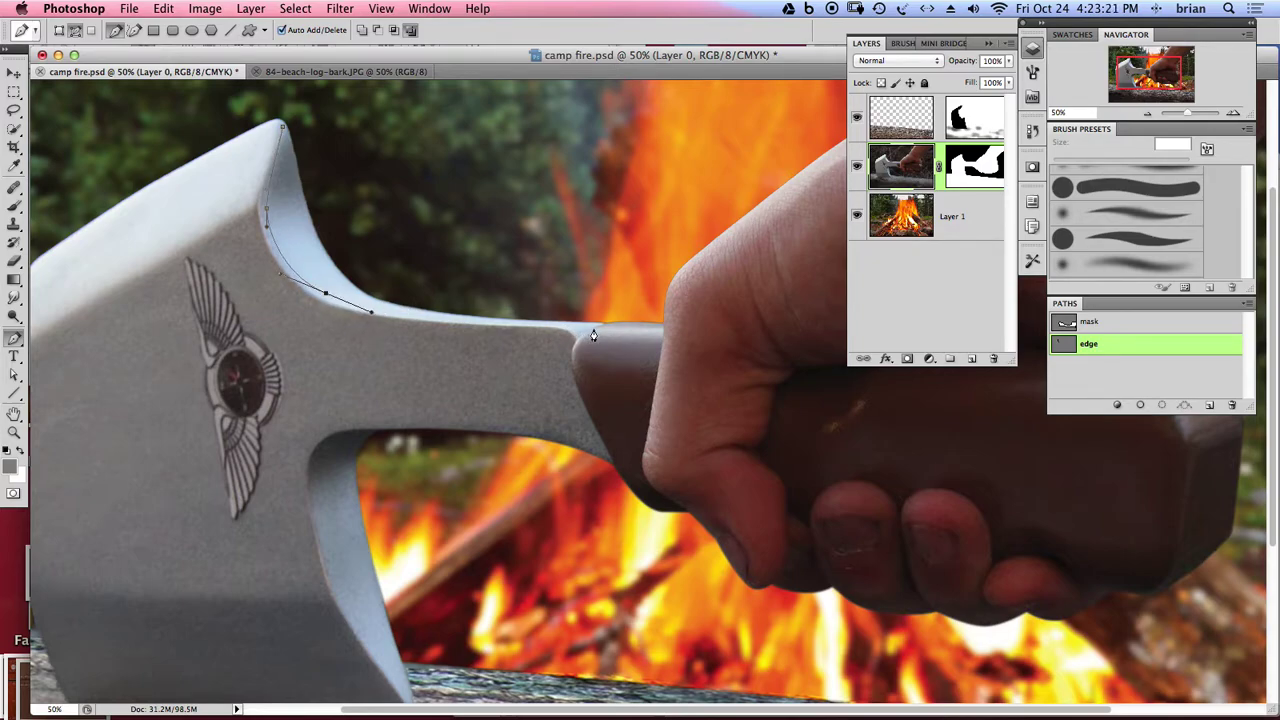
left_click_drag(593, 330, 640, 338)
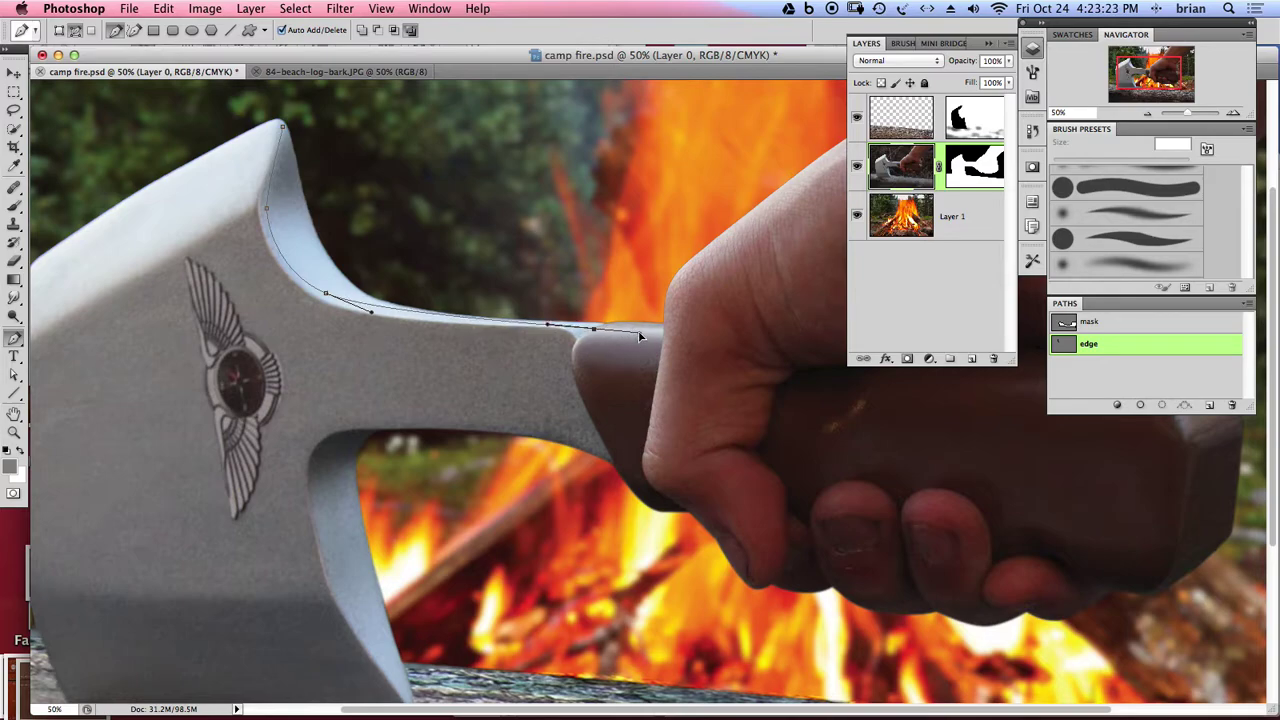
mouse_move(373, 312)
left_mouse_down()
mouse_move(385, 316)
mouse_move(328, 296)
mouse_move(392, 316)
left_mouse_up()
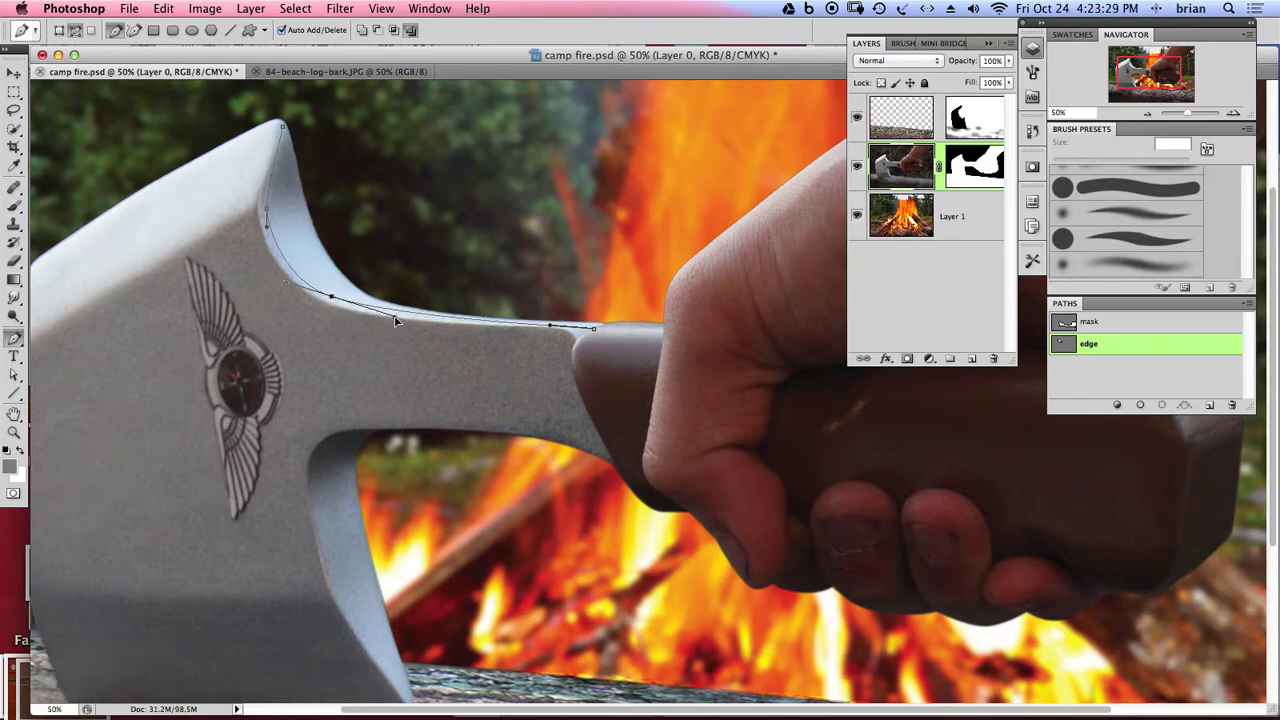
- Bring the path back along the flat face beside the bevel and close it at the blade tip as a narrow strip
left_click(594, 330)
left_click(572, 350)
left_click_drag(301, 307, 293, 292)
left_click_drag(256, 216, 256, 196)
left_click(284, 128)
key("Return")
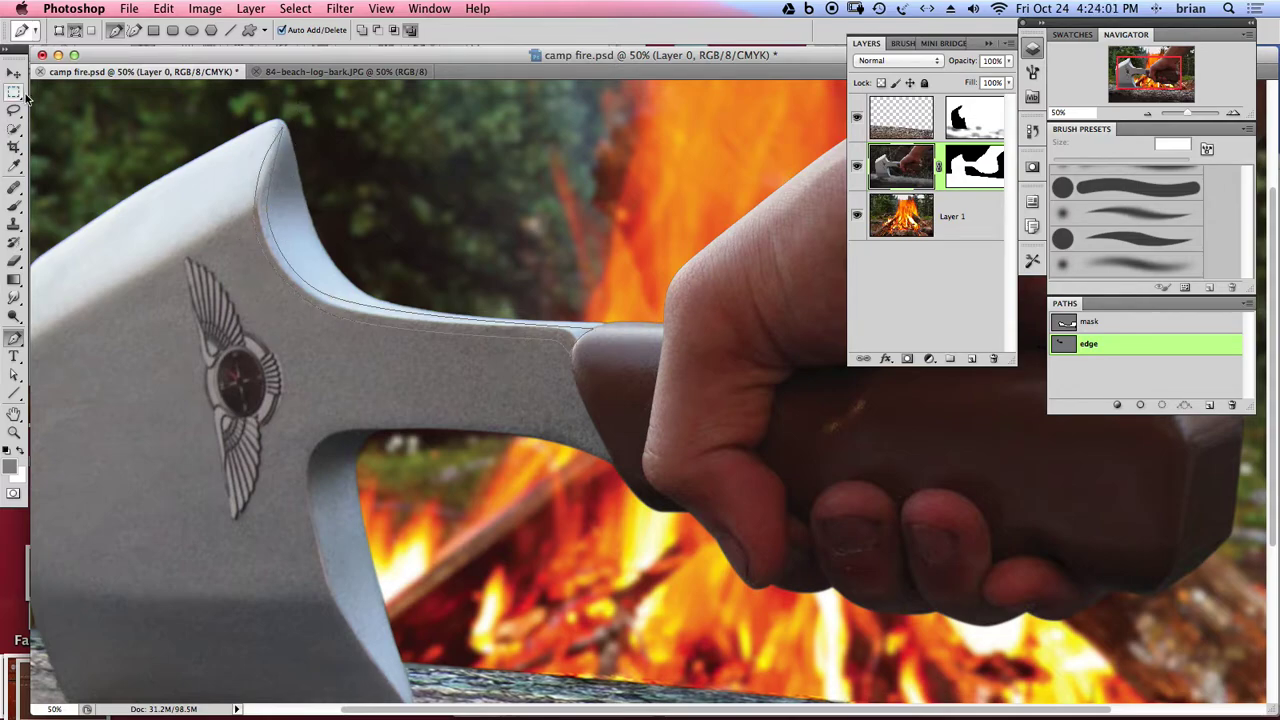
left_click(15, 375)
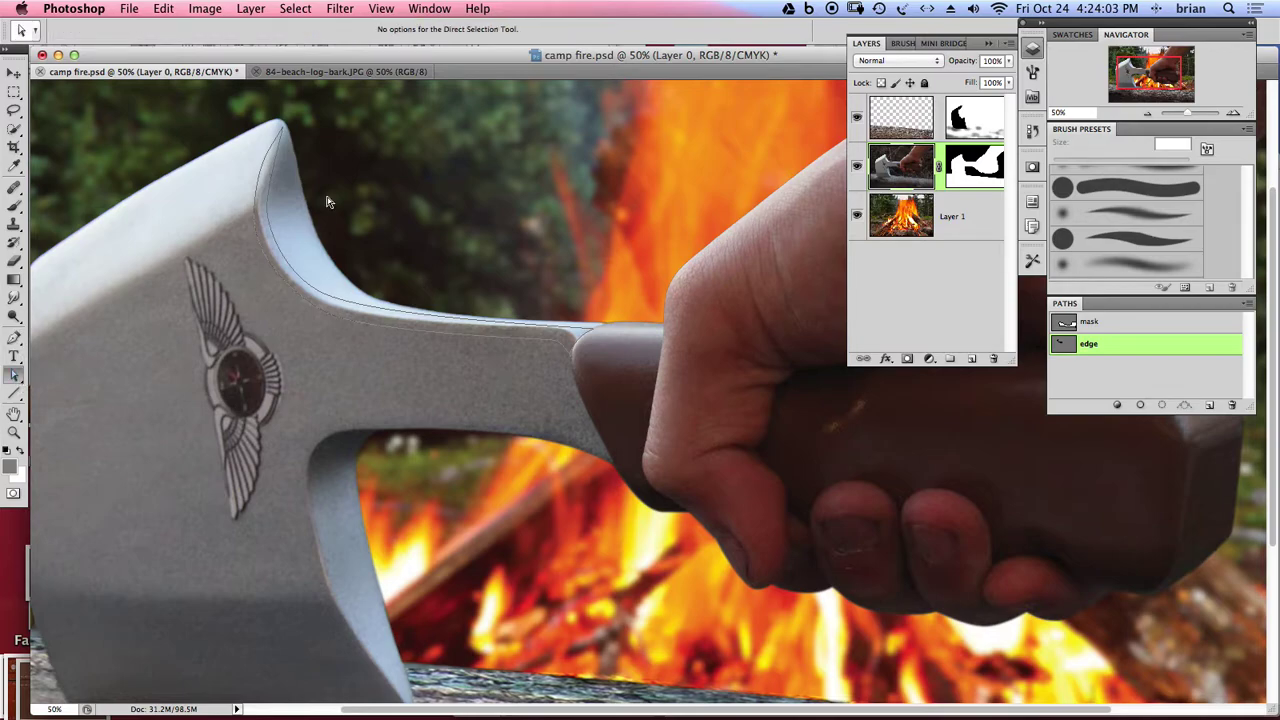
- Adjust the edge path's anchor points with Direct Selection to fit the bevel between blade tip and handle, and deselect the path
left_click(269, 147)
left_click(281, 124)
left_click_drag(269, 152, 259, 162)
left_click(571, 361)
left_click_drag(524, 336, 525, 337)
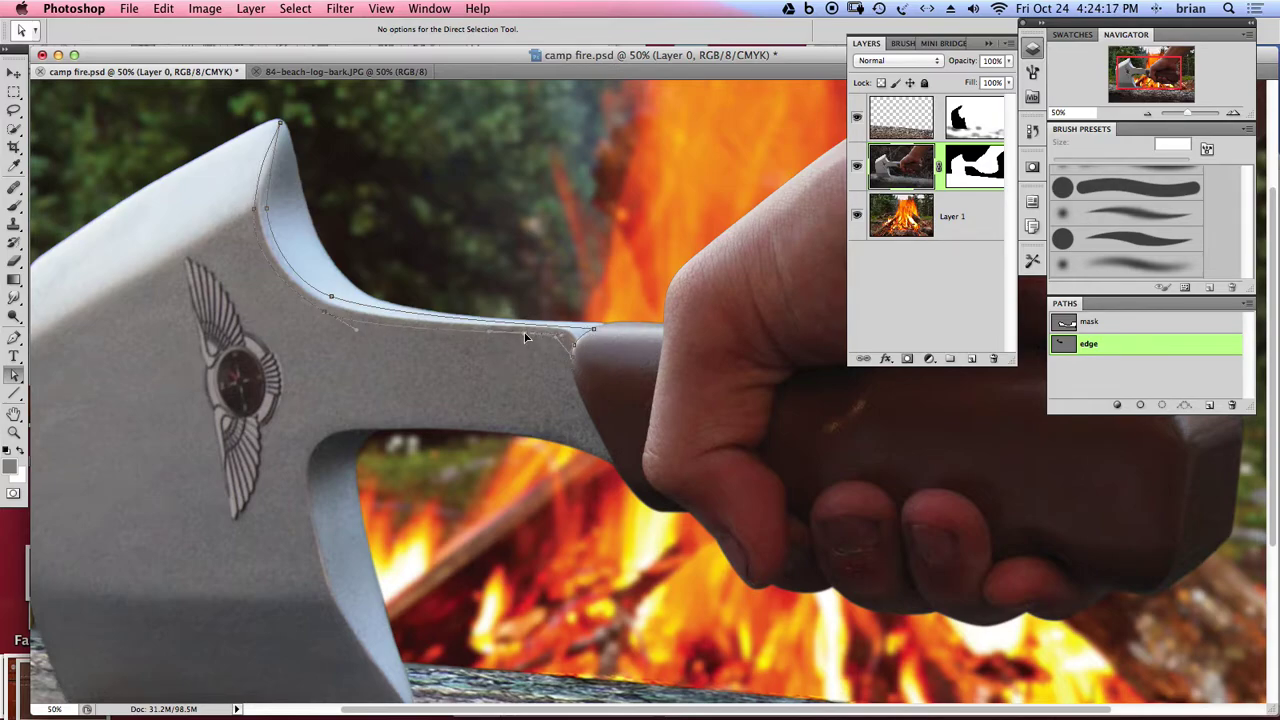
left_click(327, 311)
left_click(1177, 378)
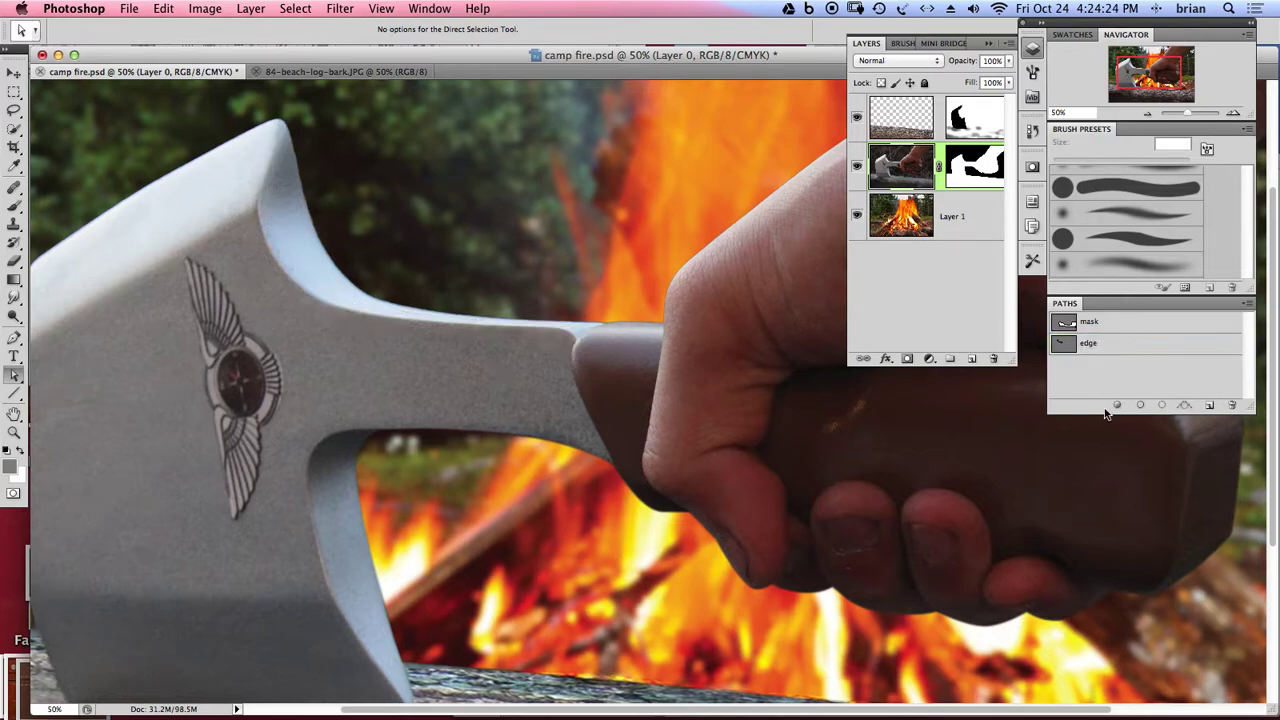
- Make a new anti-aliased selection from the edge path with a 2-pixel feather
left_click(1066, 347)
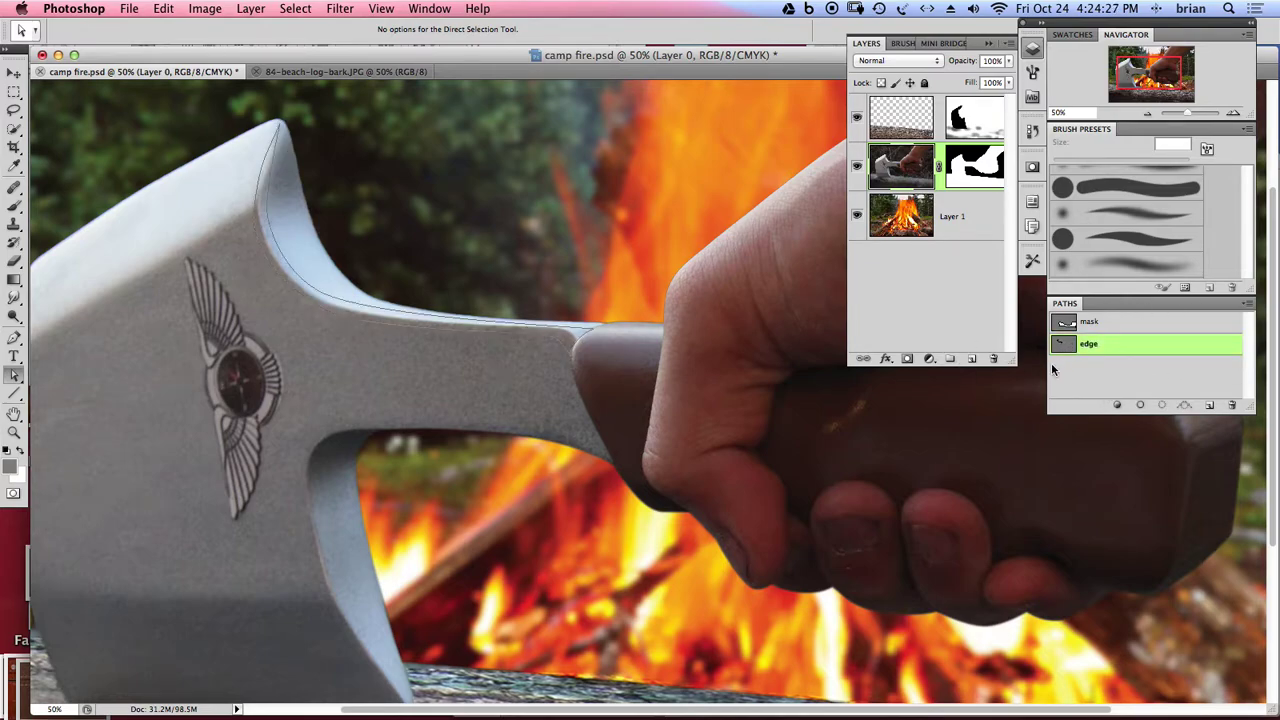
left_click(1247, 304)
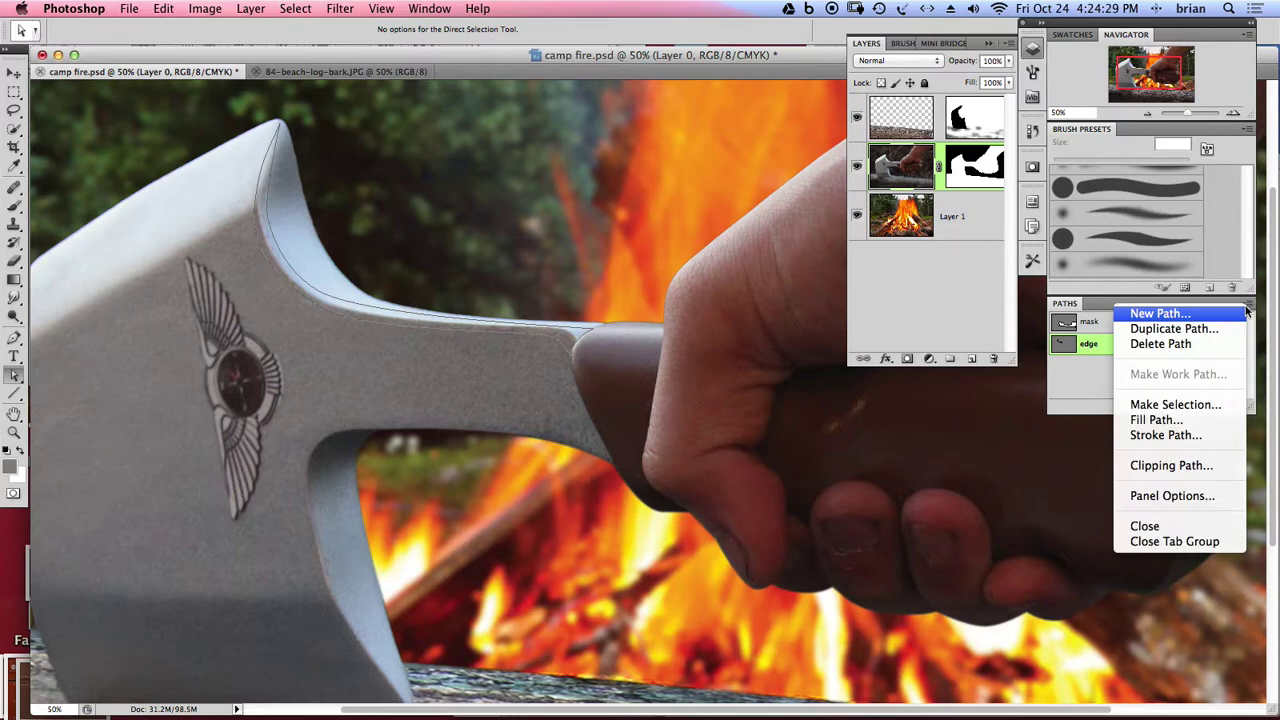
left_click(1175, 404)
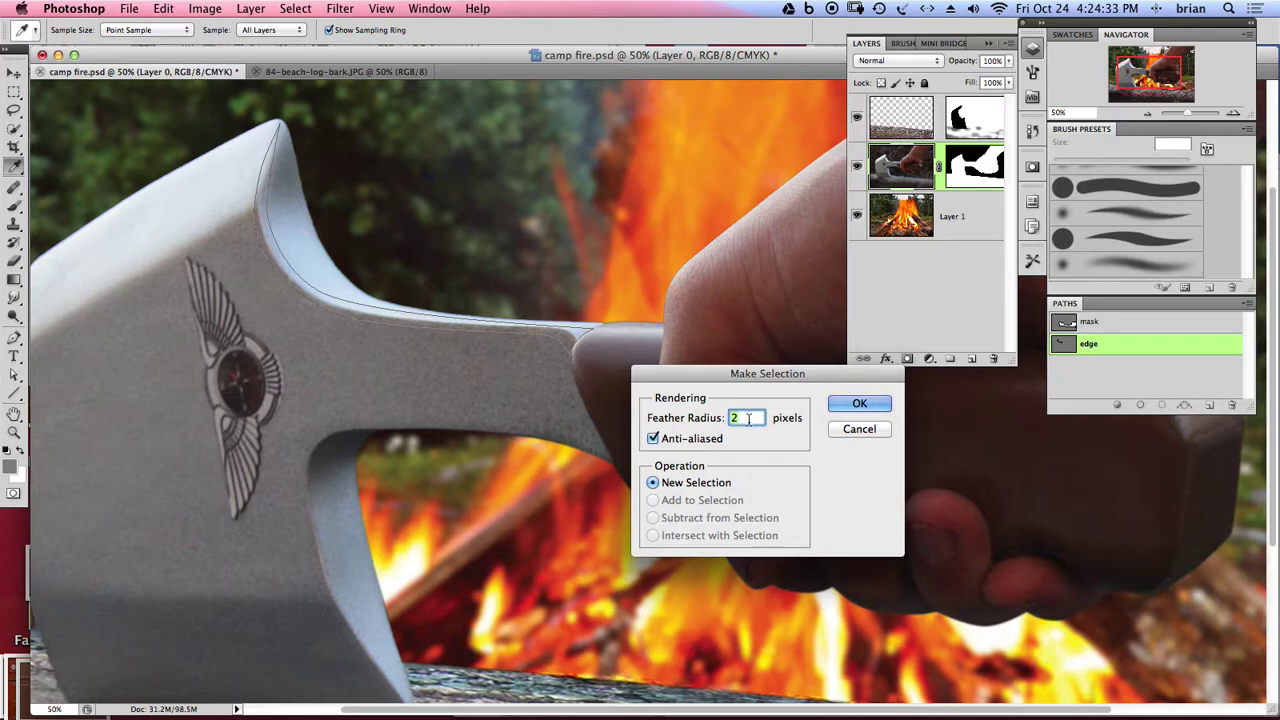
left_click(861, 404)
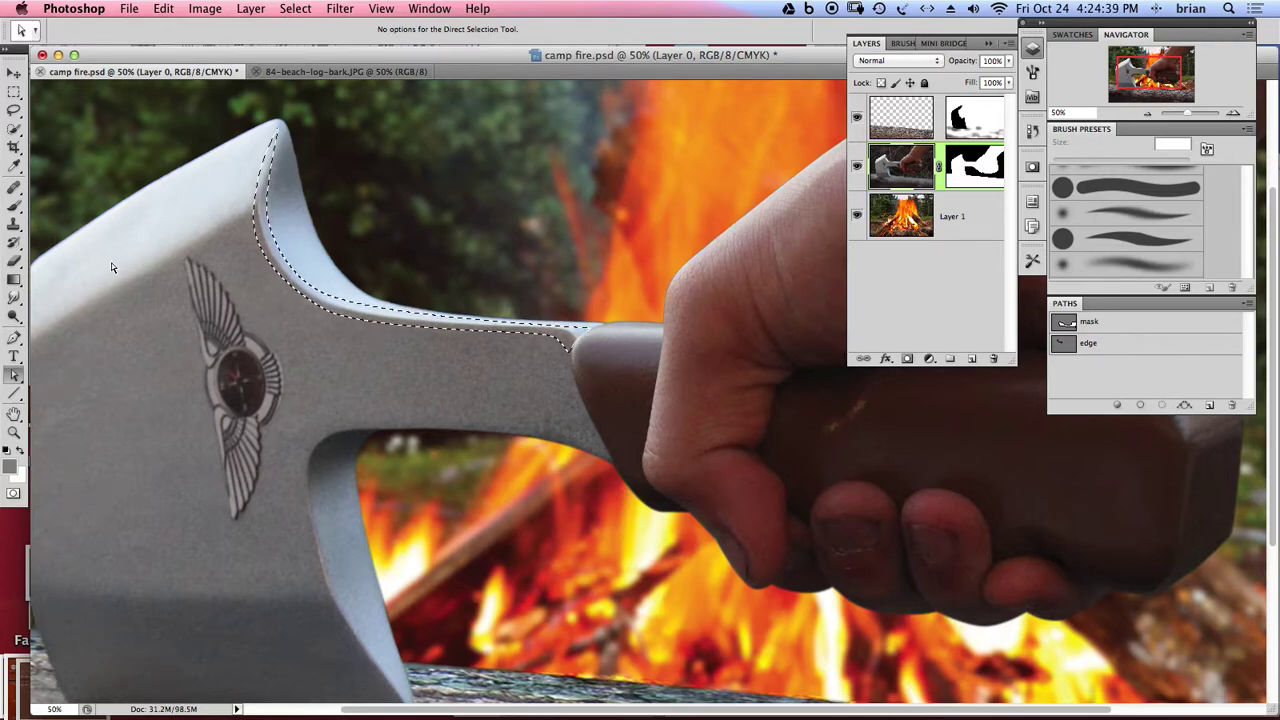
- Paint the selected bevel strip with a 250 px brush in grey and near-white tones sampled from the blade
key("b")
key("bracketleft")
key("bracketleft")
key("bracketleft")
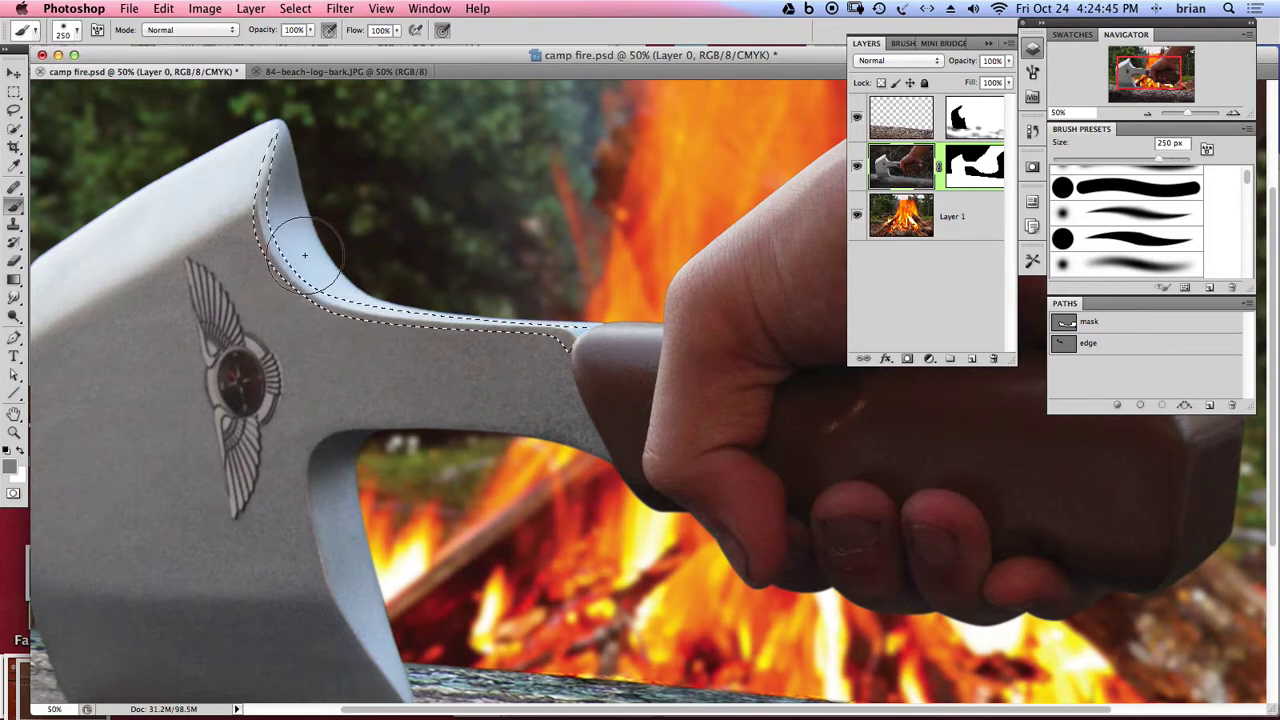
left_click(333, 272, "alt")
left_click(310, 251, "alt")
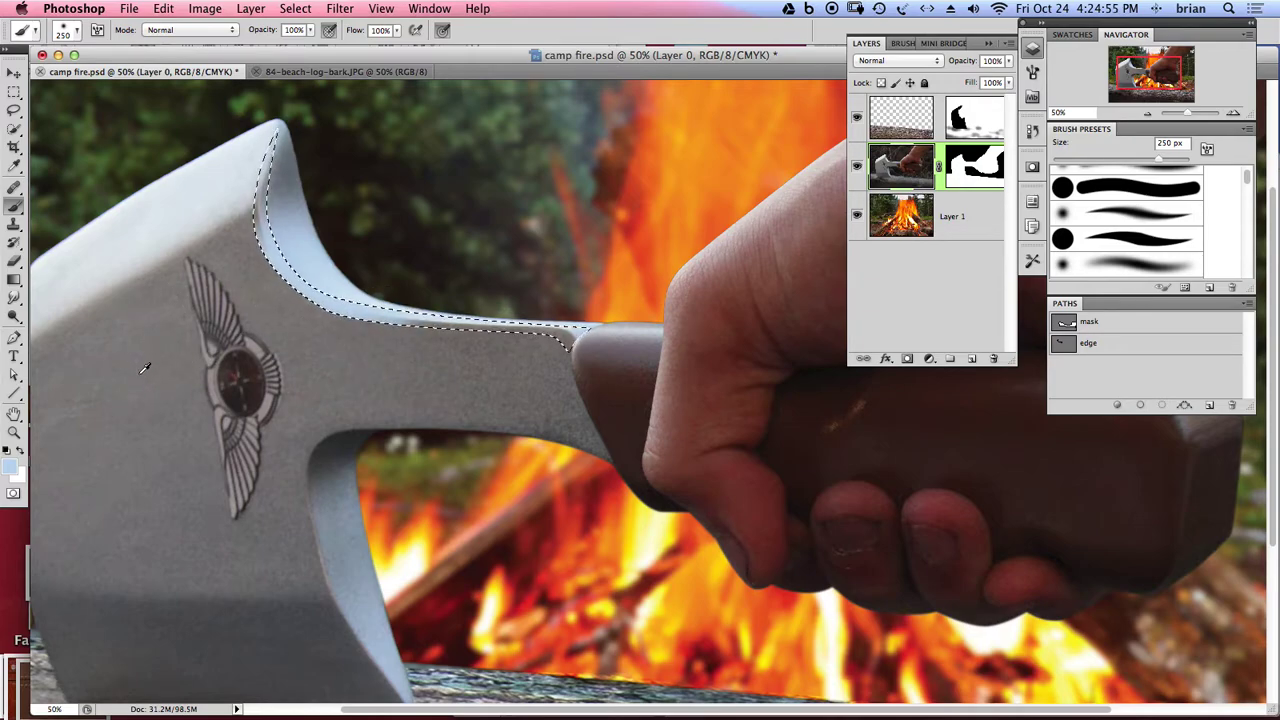
left_click(110, 314, "alt")
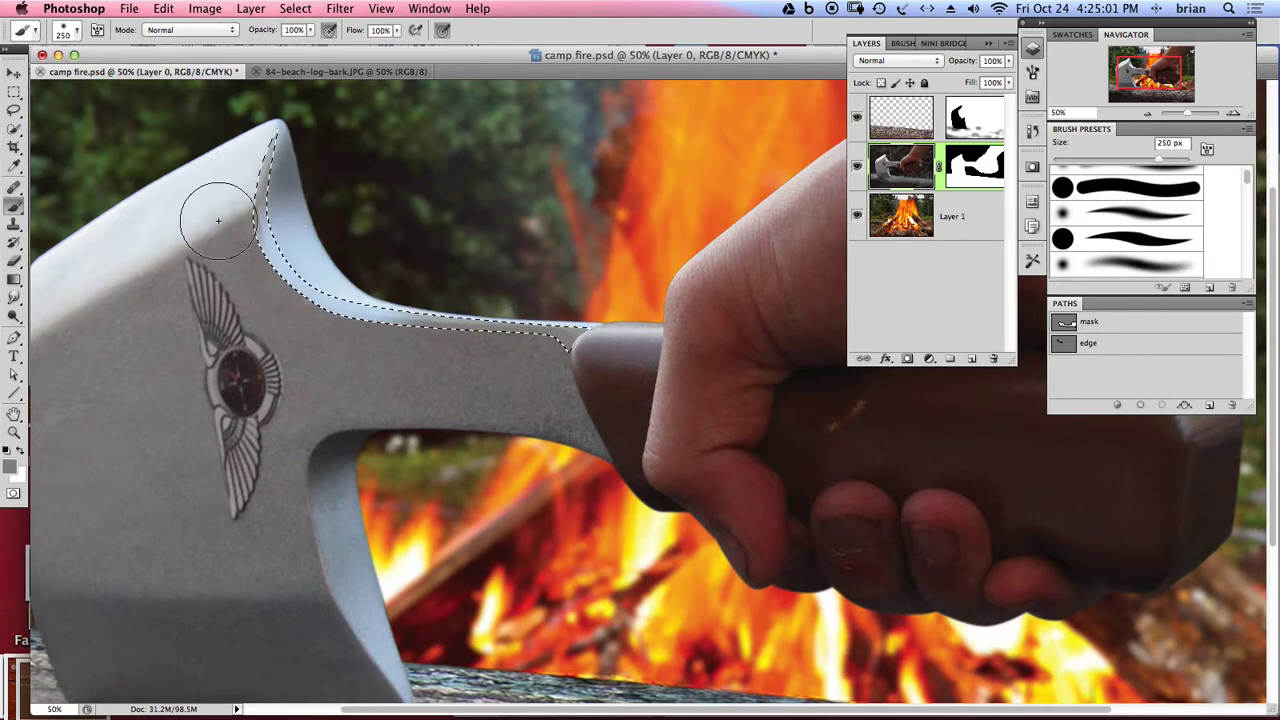
left_click(172, 204, "alt")
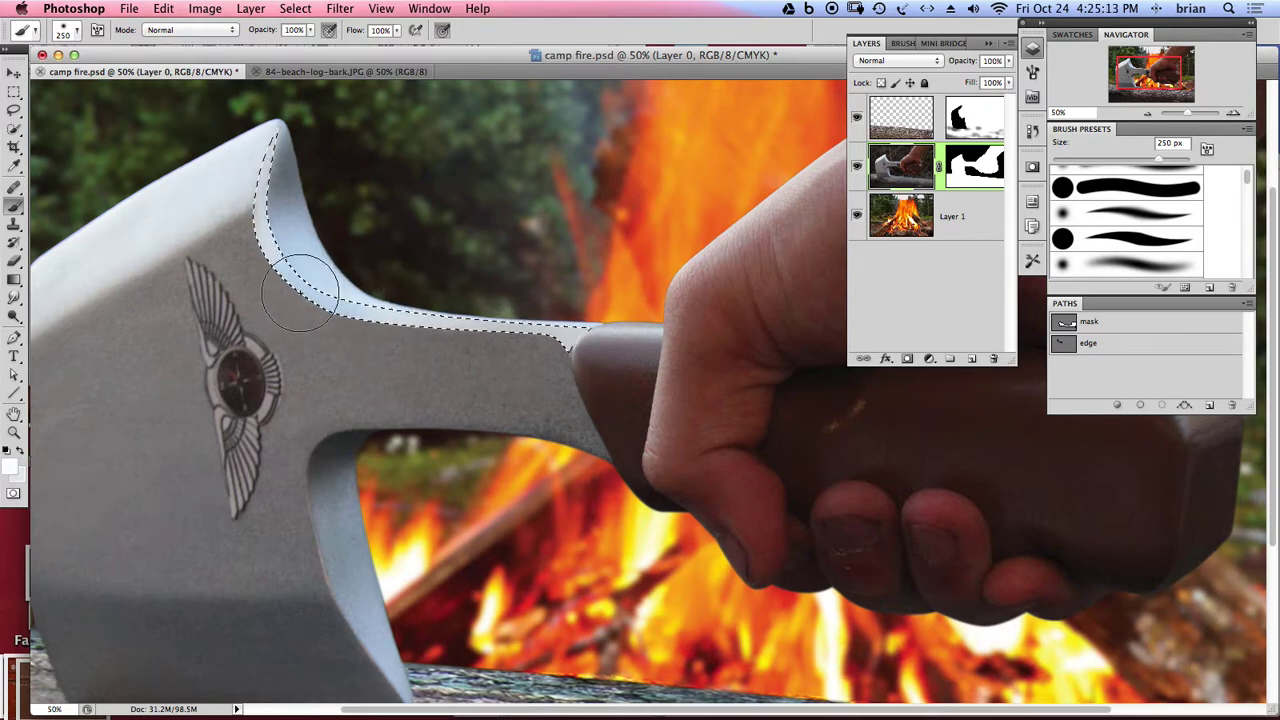
- Refine the highlight along the selected strip with 80 px and 40 px brushes, checking it with the selection edges hidden
key("bracketleft")
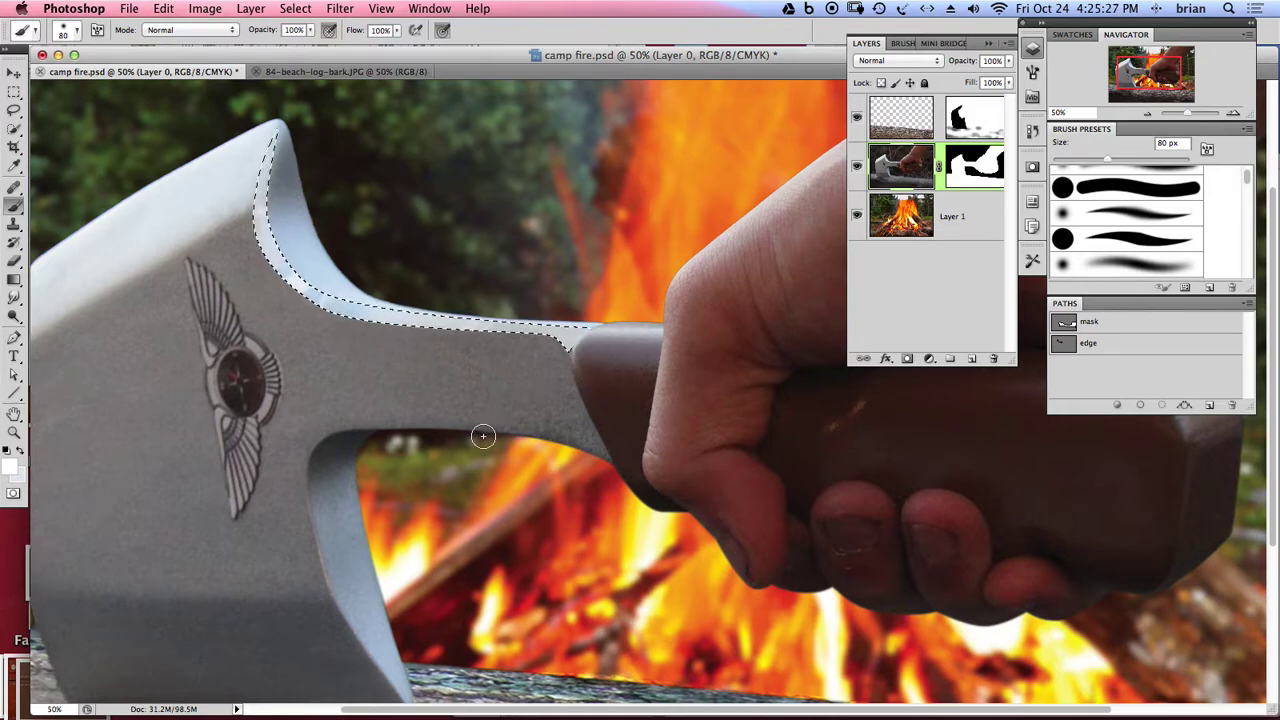
key("super+h")
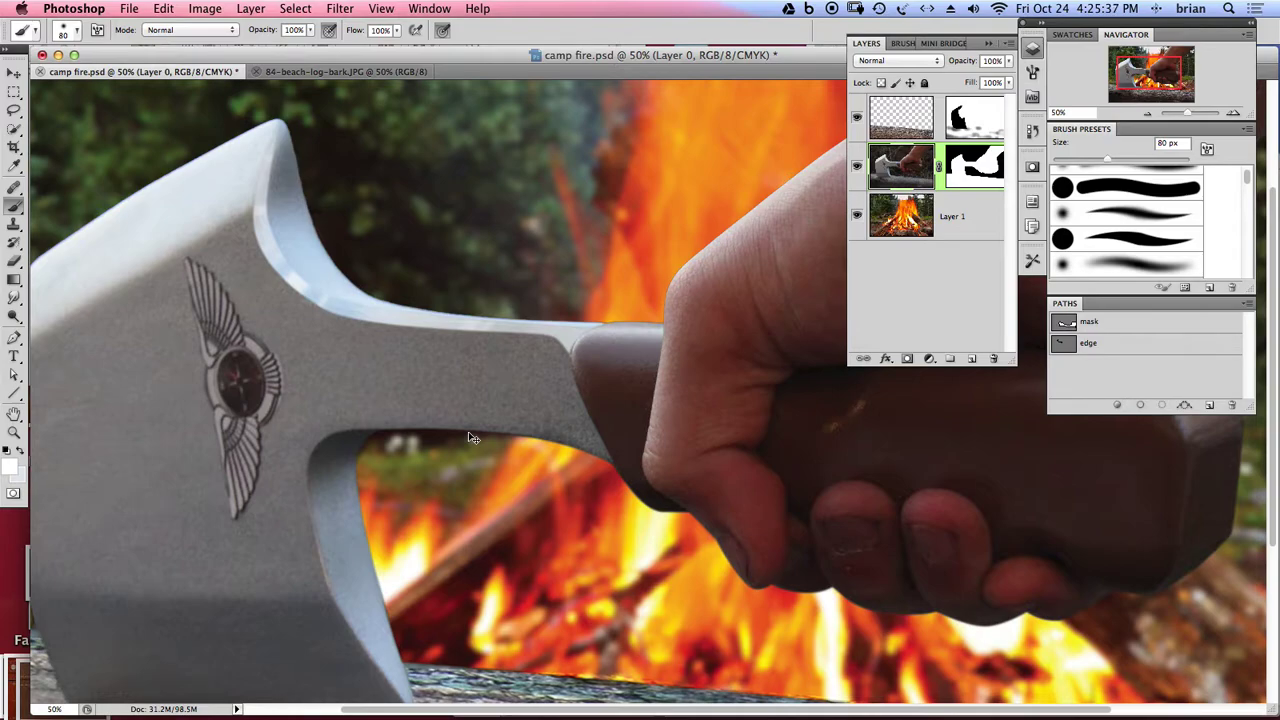
key("super+h")
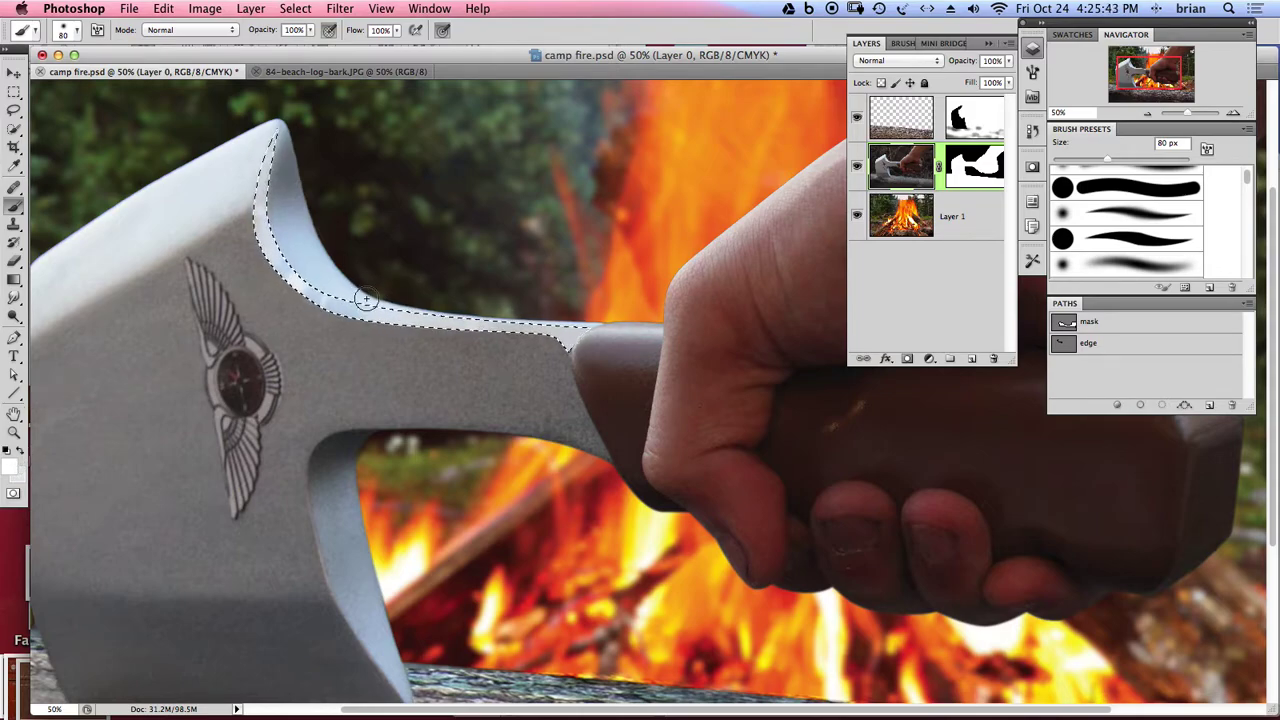
key("bracketleft")
key("bracketleft")
key("bracketleft")
key("bracketleft")
mouse_move(383, 309)
left_mouse_down()
mouse_move(598, 329)
mouse_move(346, 299)
mouse_move(276, 238)
mouse_move(270, 200)
mouse_move(292, 176)
left_mouse_up()
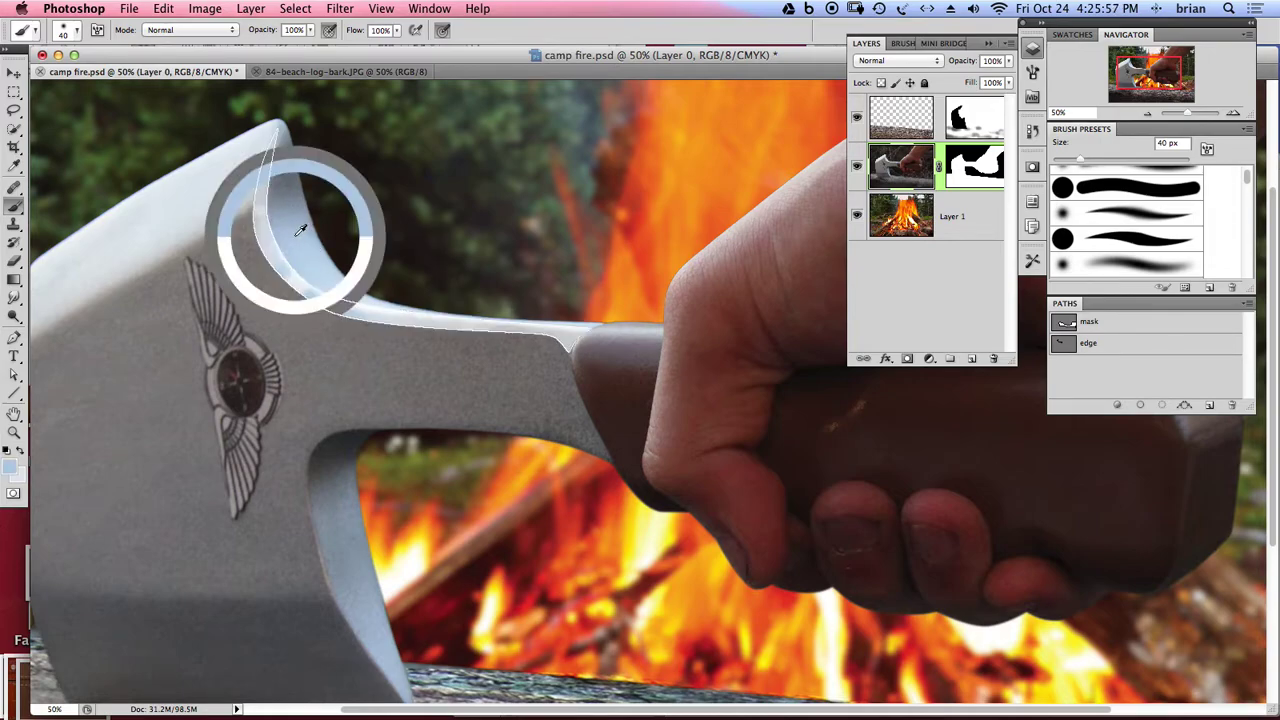
- Blend light blue sampled from the inner bevel into the strip with a 100 px brush, and deselect
left_click(275, 201, "alt")
key("bracketright")
key("bracketright")
key("bracketright")
key("bracketright")
key("bracketright")
key("bracketright")
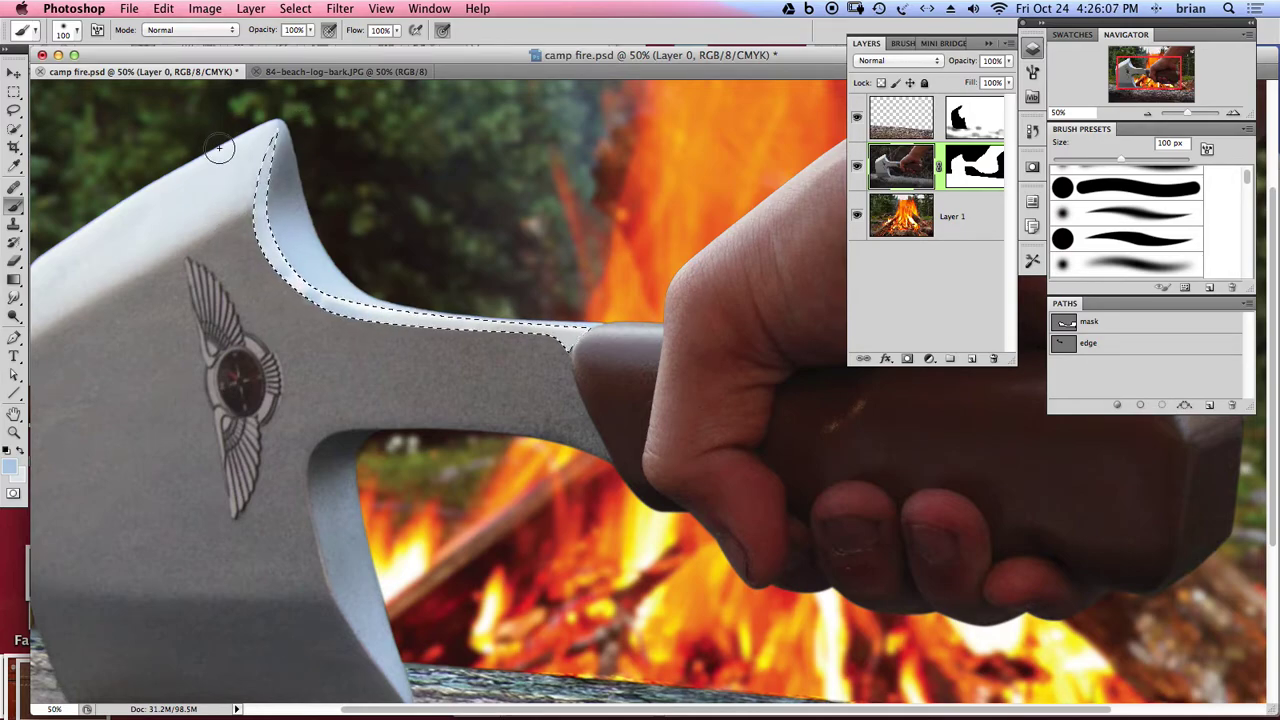
key("super+d")
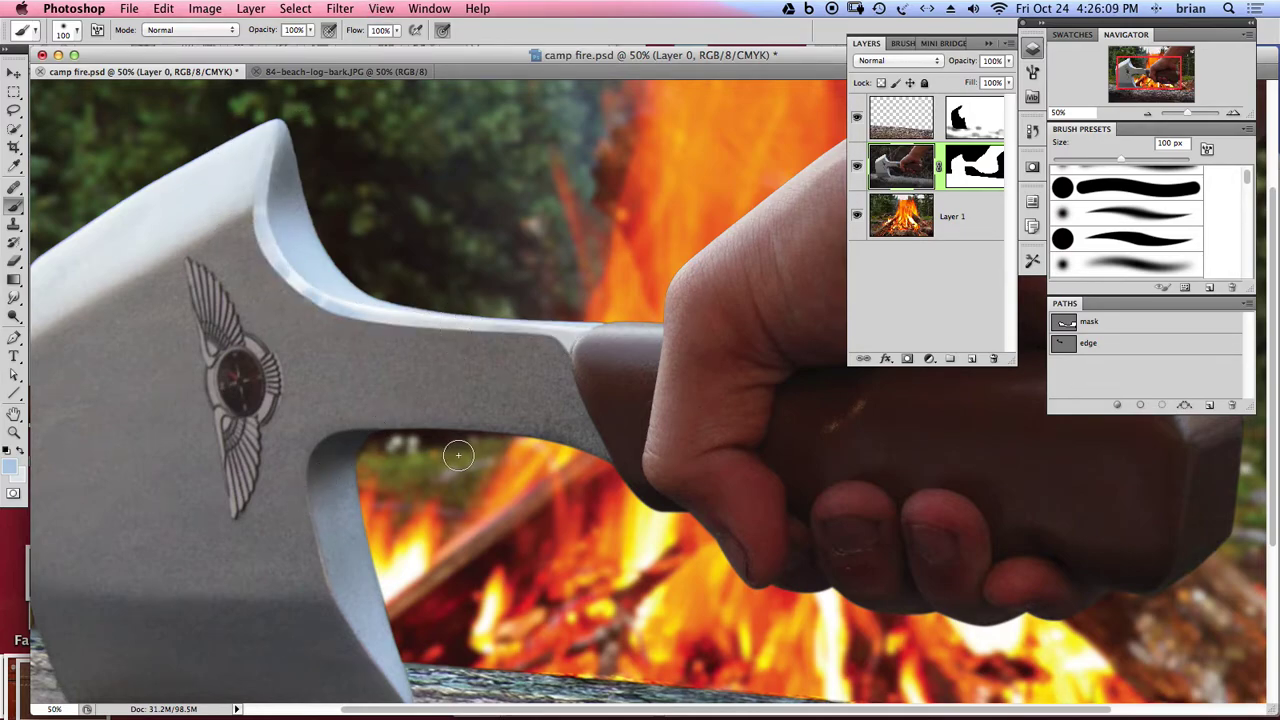
- Reset the colours to black and white, make white the foreground, and select the Lasso tool
left_click(400, 430, "alt+super")
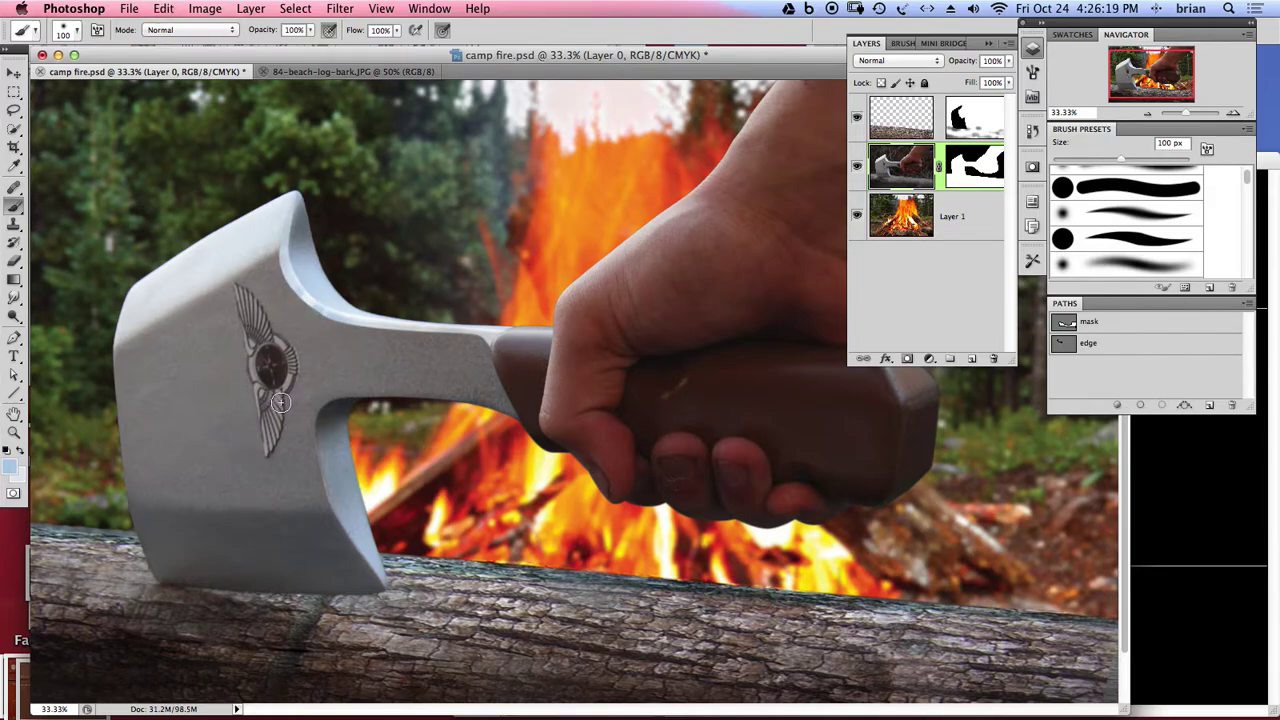
left_click(7, 448)
left_click(20, 448)
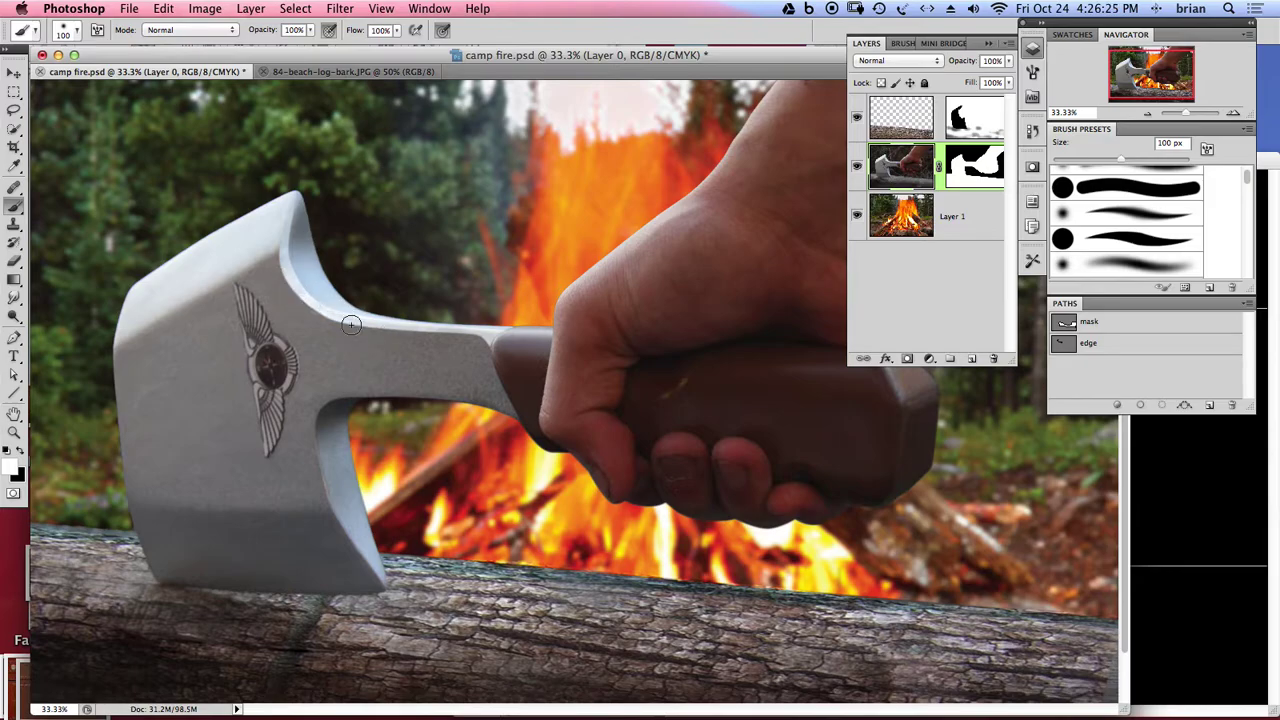
key("bracketright")
key("bracketright")
key("bracketright")
key("bracketright")
key("bracketright")
left_click(14, 110)
left_click(301, 411)
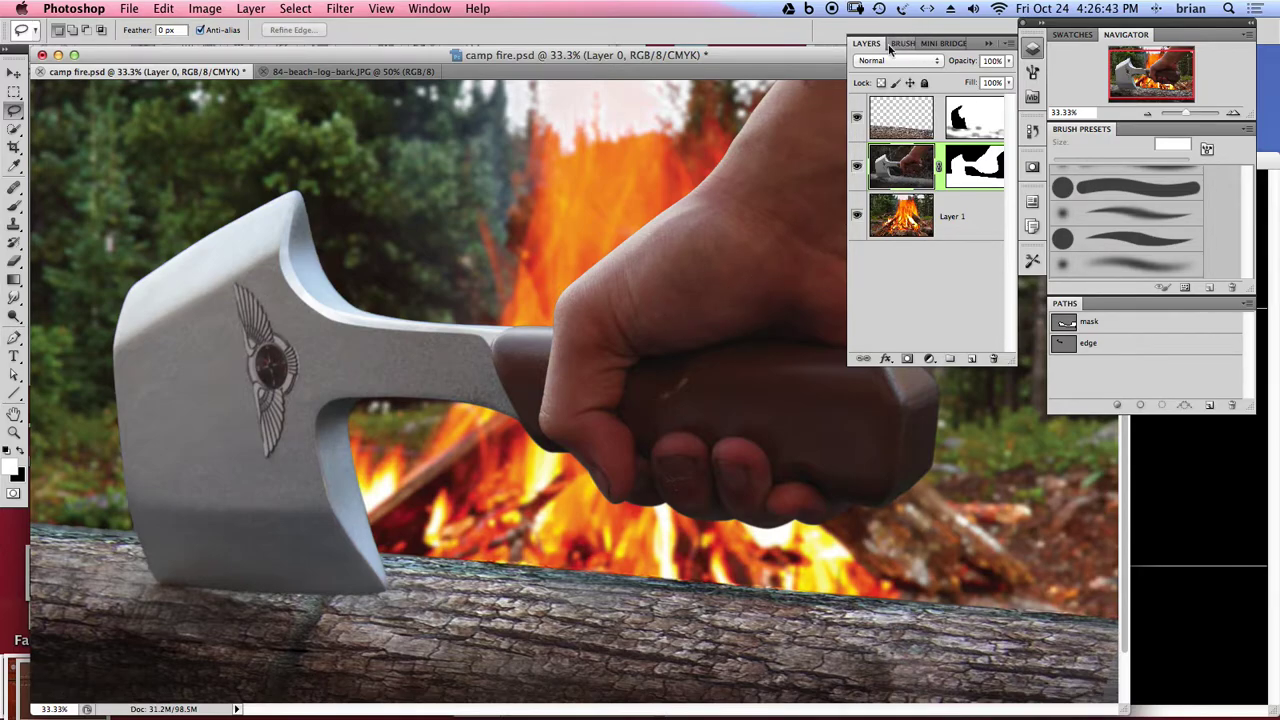
- Apply Shadows/Highlights to the axe and hand layer with a shadows amount of 6% and highlights at 0%
left_click(205, 8)
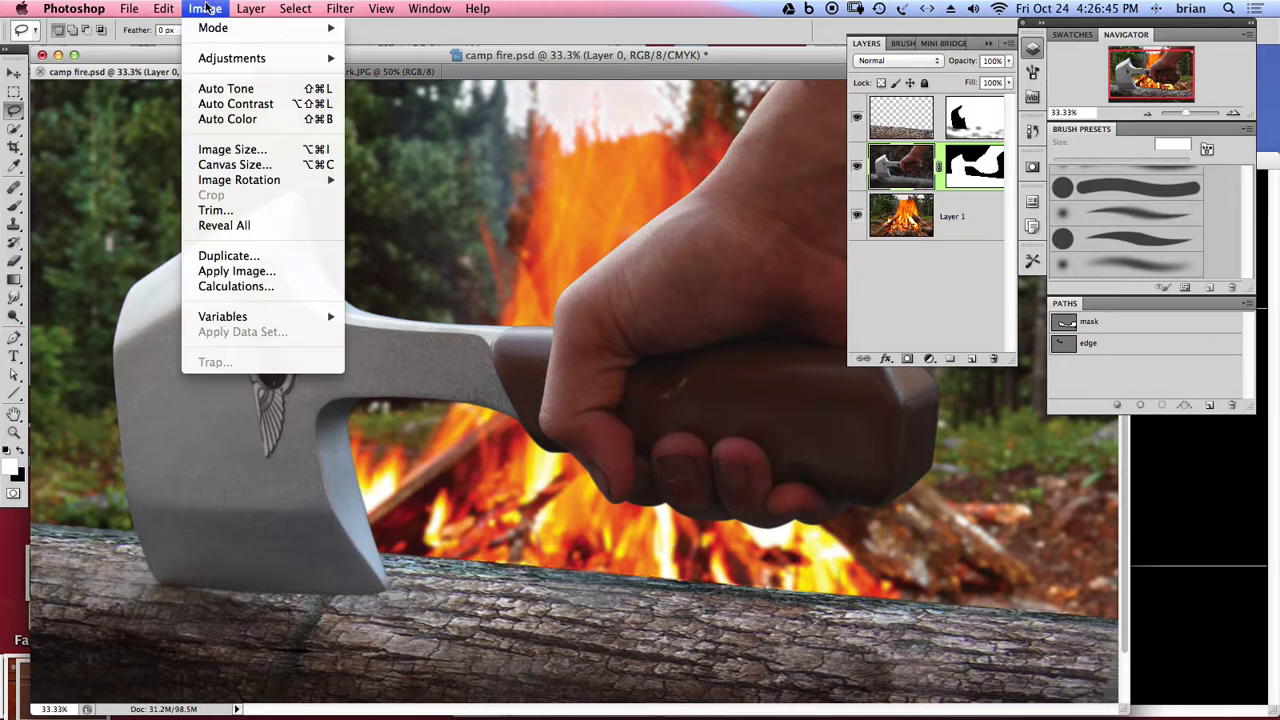
mouse_move(212, 57)
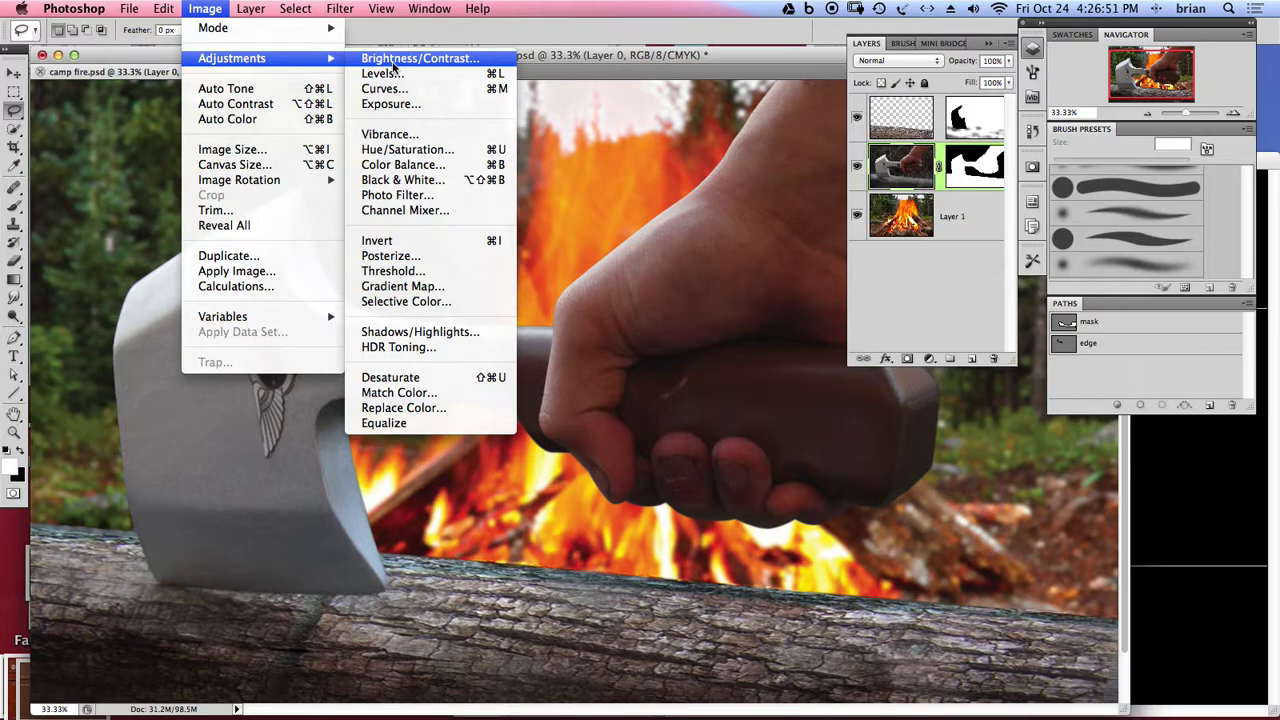
left_click(437, 335)
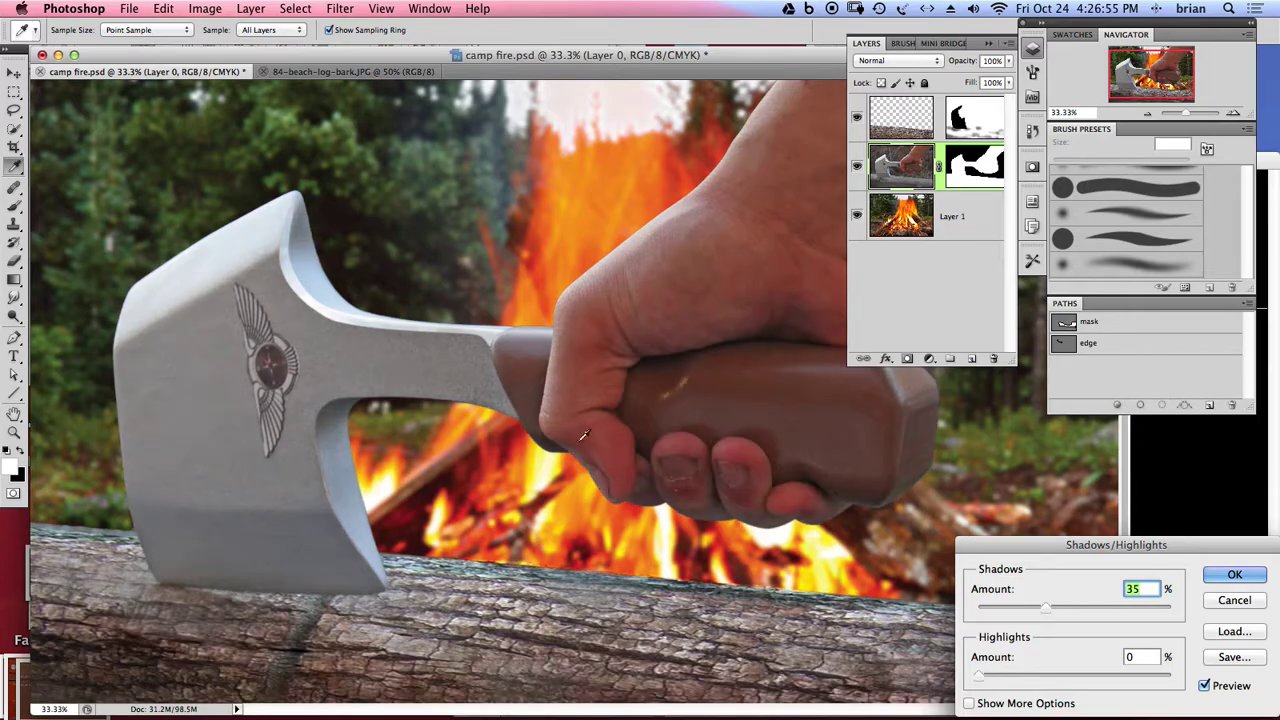
left_click_drag(1100, 549, 970, 496)
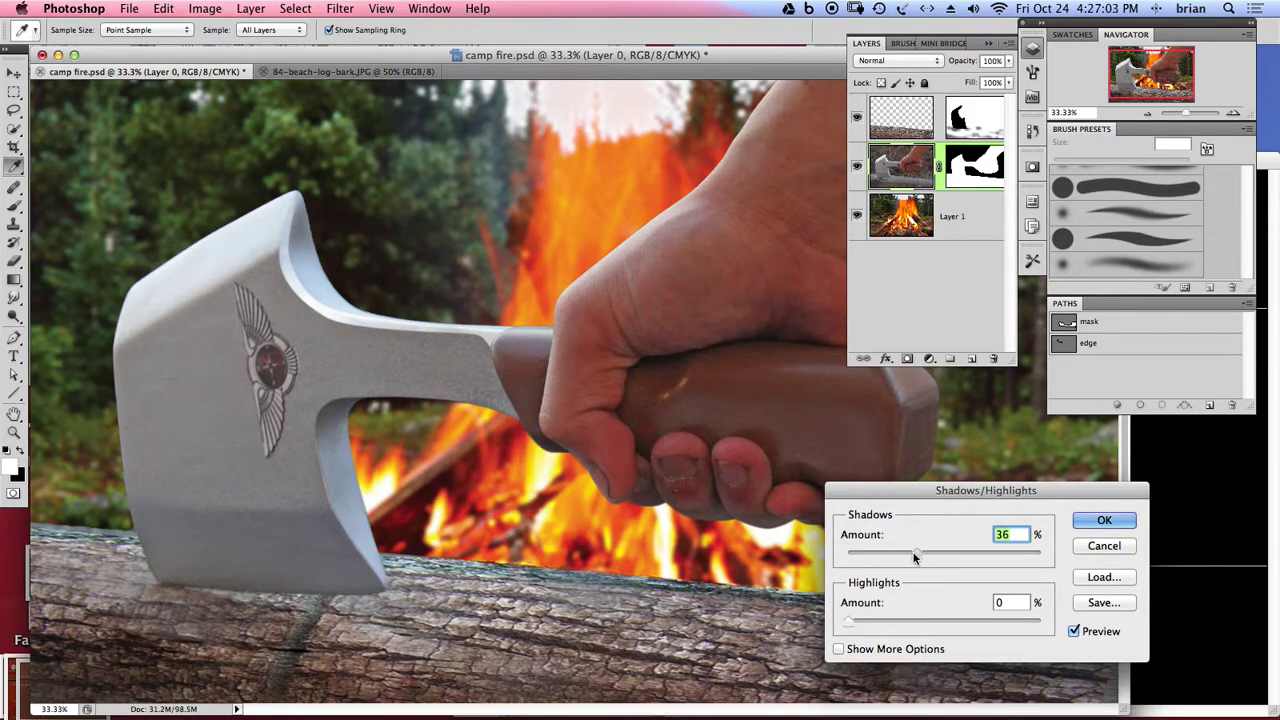
left_click_drag(916, 552, 1078, 558)
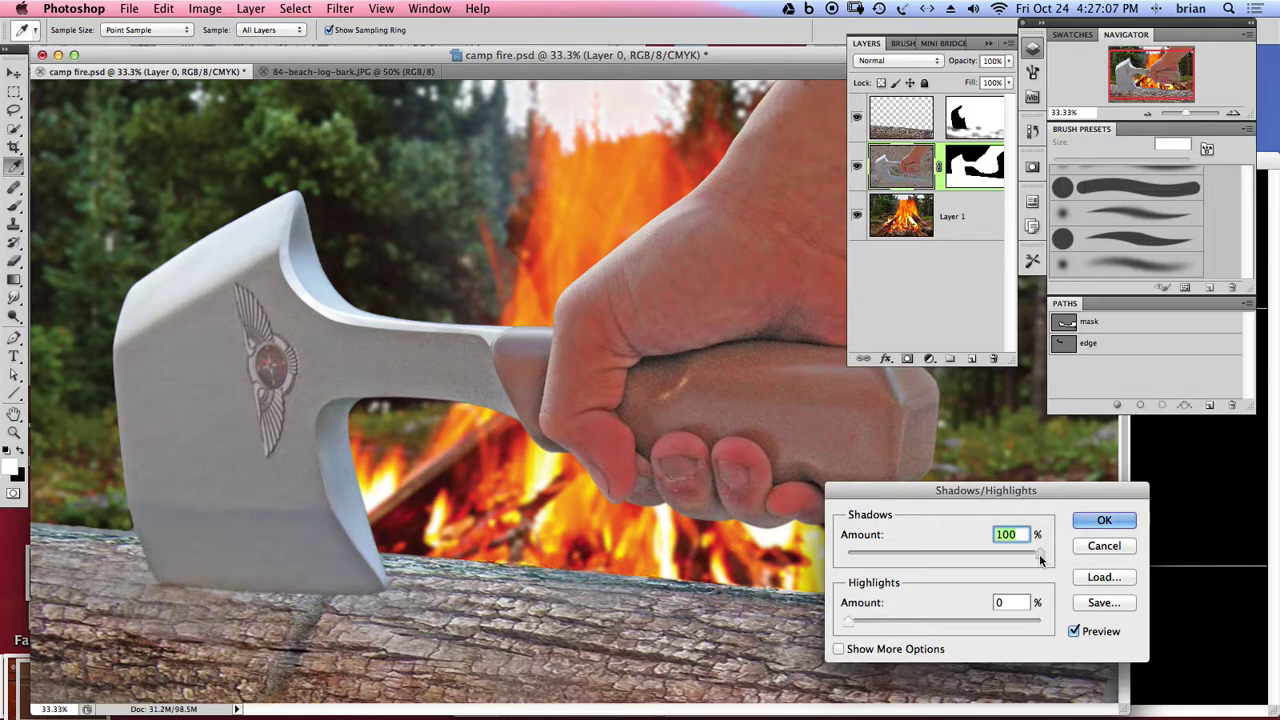
left_click_drag(1039, 554, 859, 561)
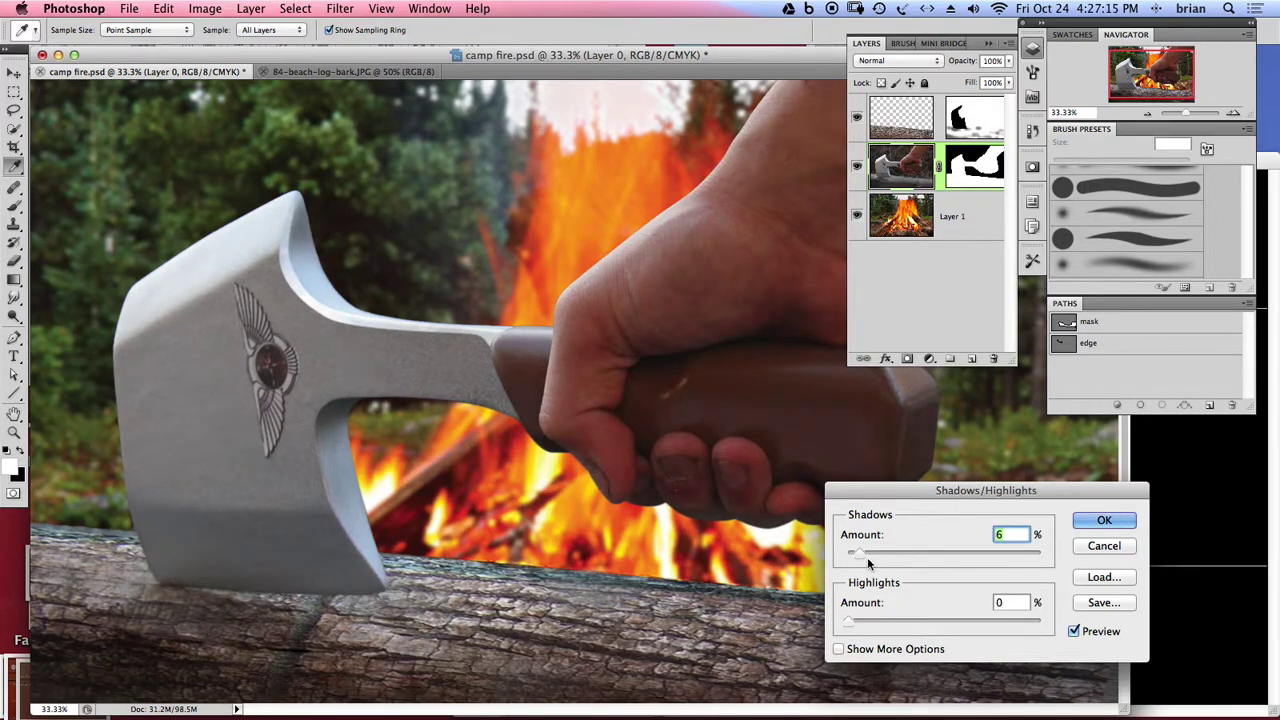
left_click(1103, 521)
key("l")
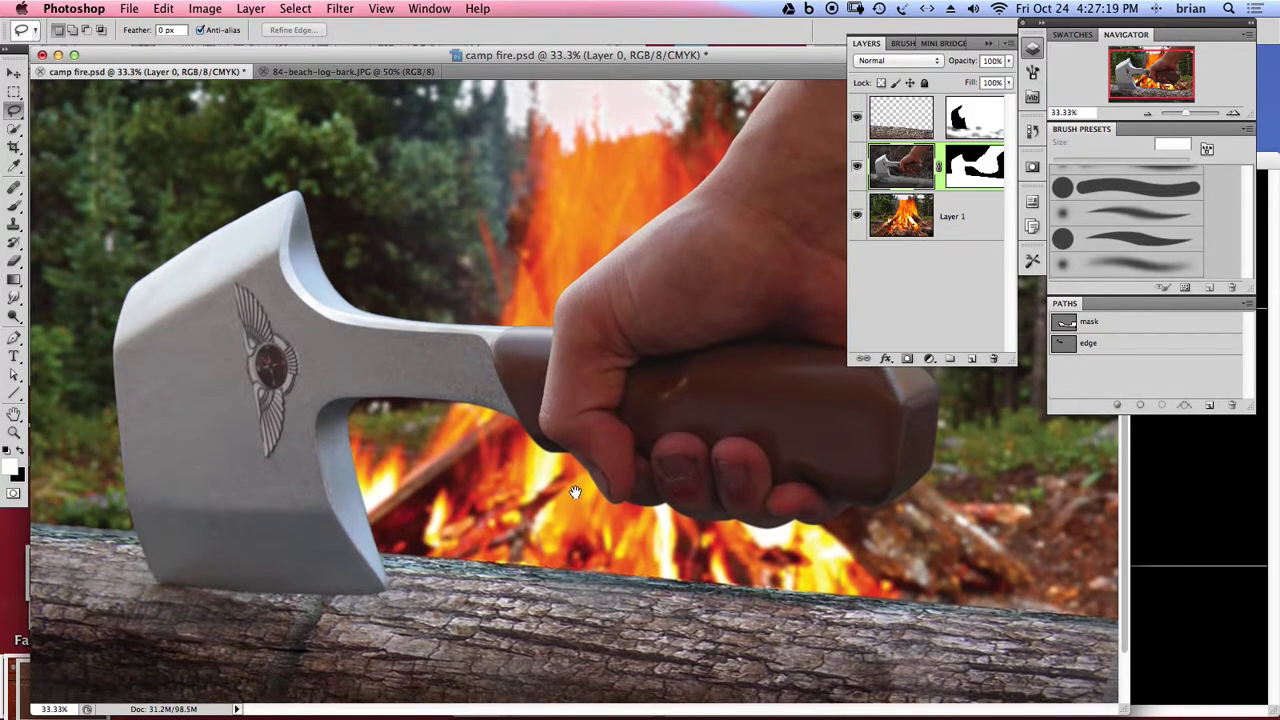
- Retouch the dark blemishes below the fingernail with a 30 px content-aware Spot Healing Brush
left_click(15, 188)
left_click(15, 188)
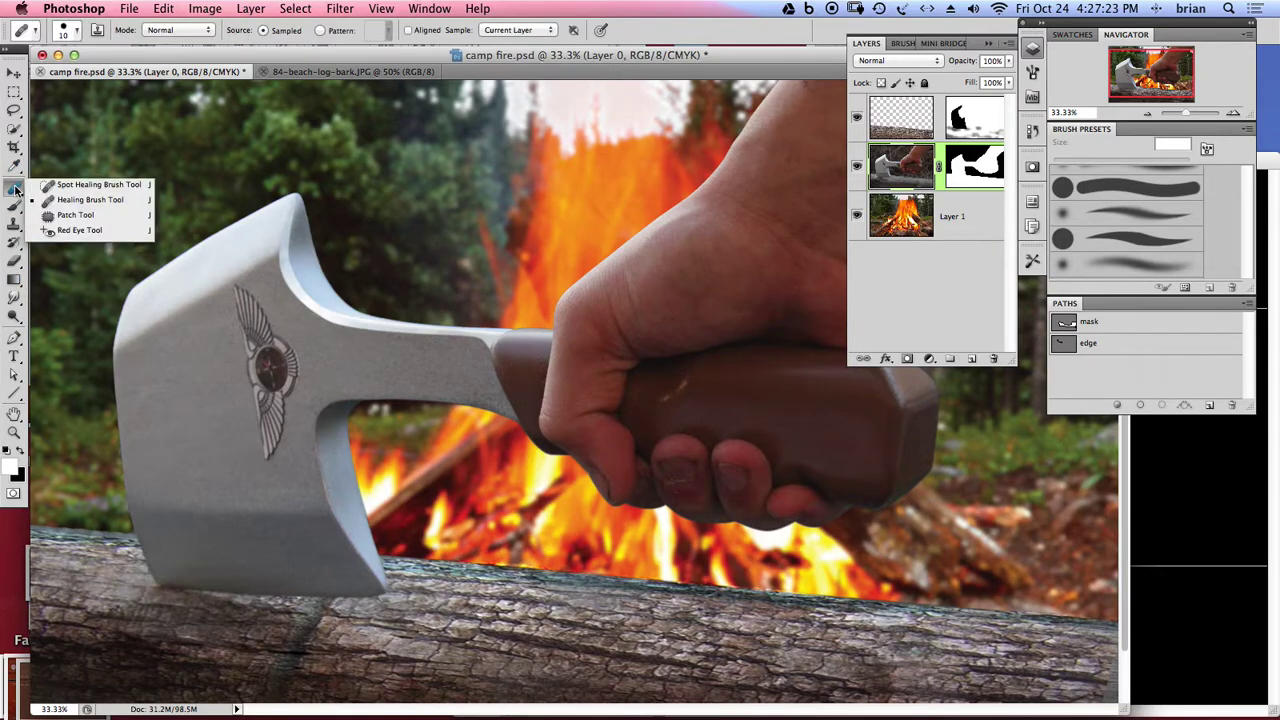
left_click(80, 184)
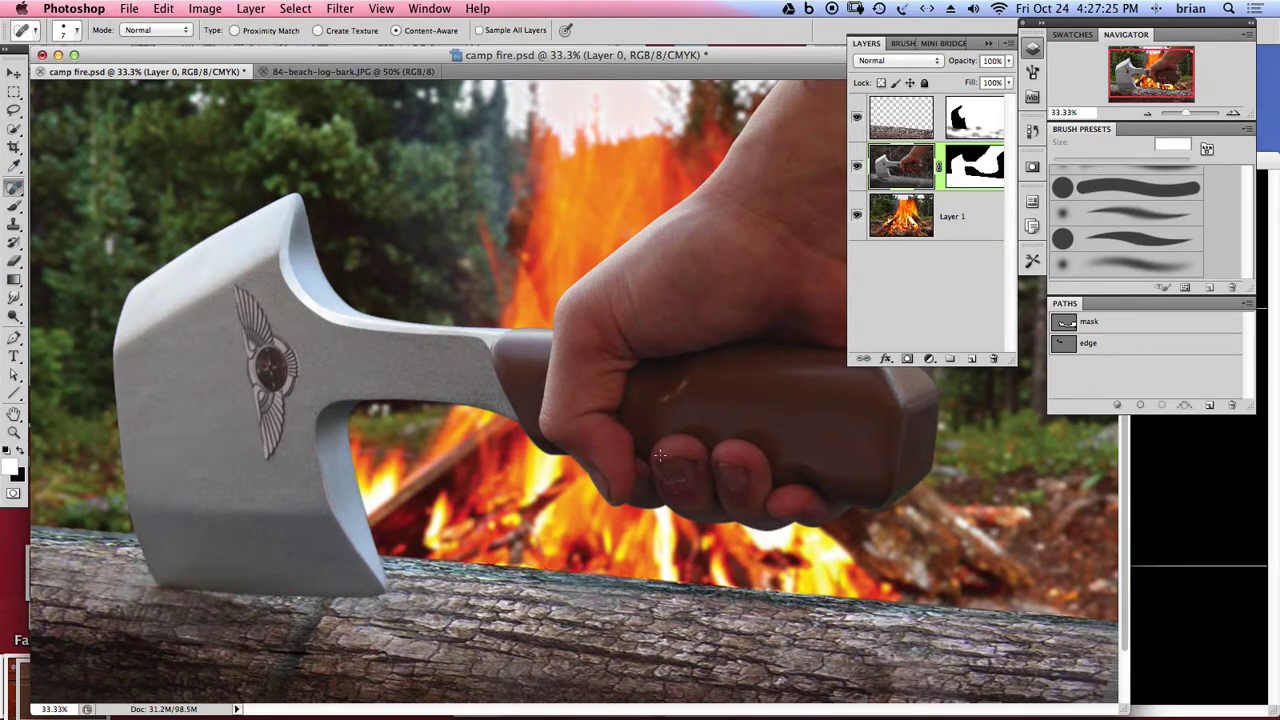
left_click(681, 501)
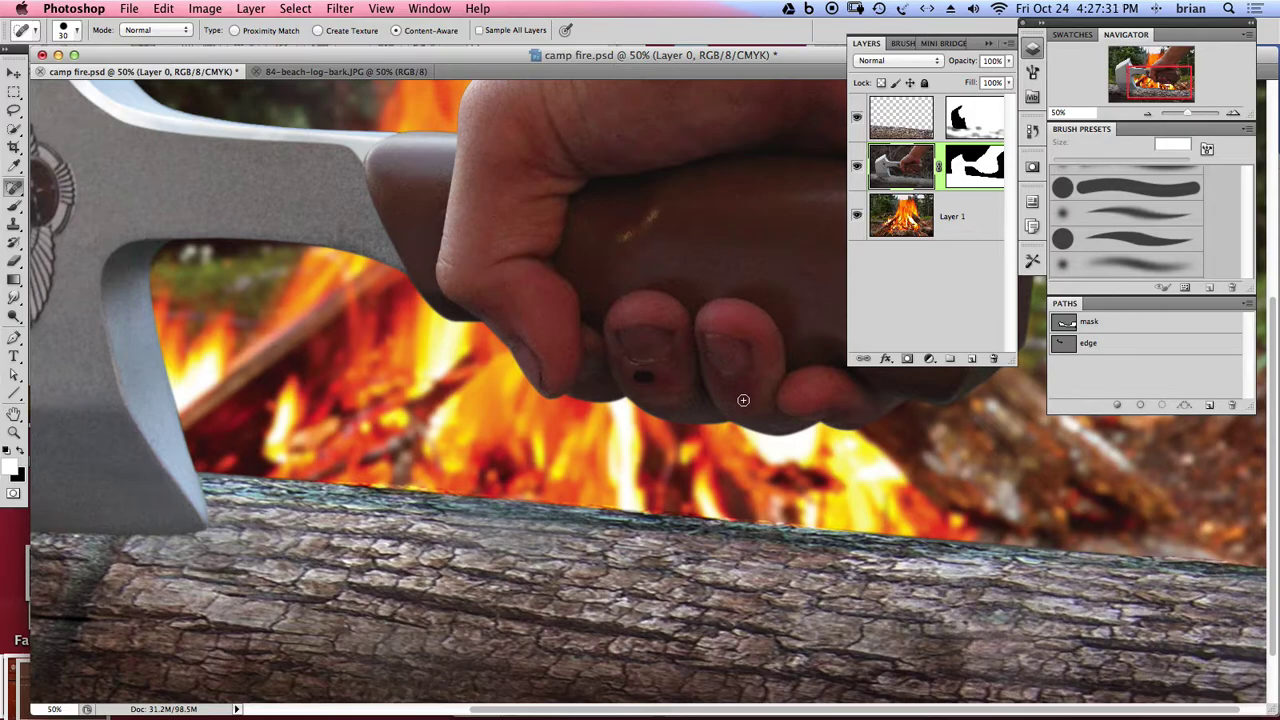
left_click(643, 377)
mouse_move(655, 366)
left_mouse_down()
mouse_move(626, 363)
mouse_move(674, 366)
mouse_move(656, 365)
left_mouse_up()
left_click(734, 420, "alt")
left_click(737, 423, "alt")
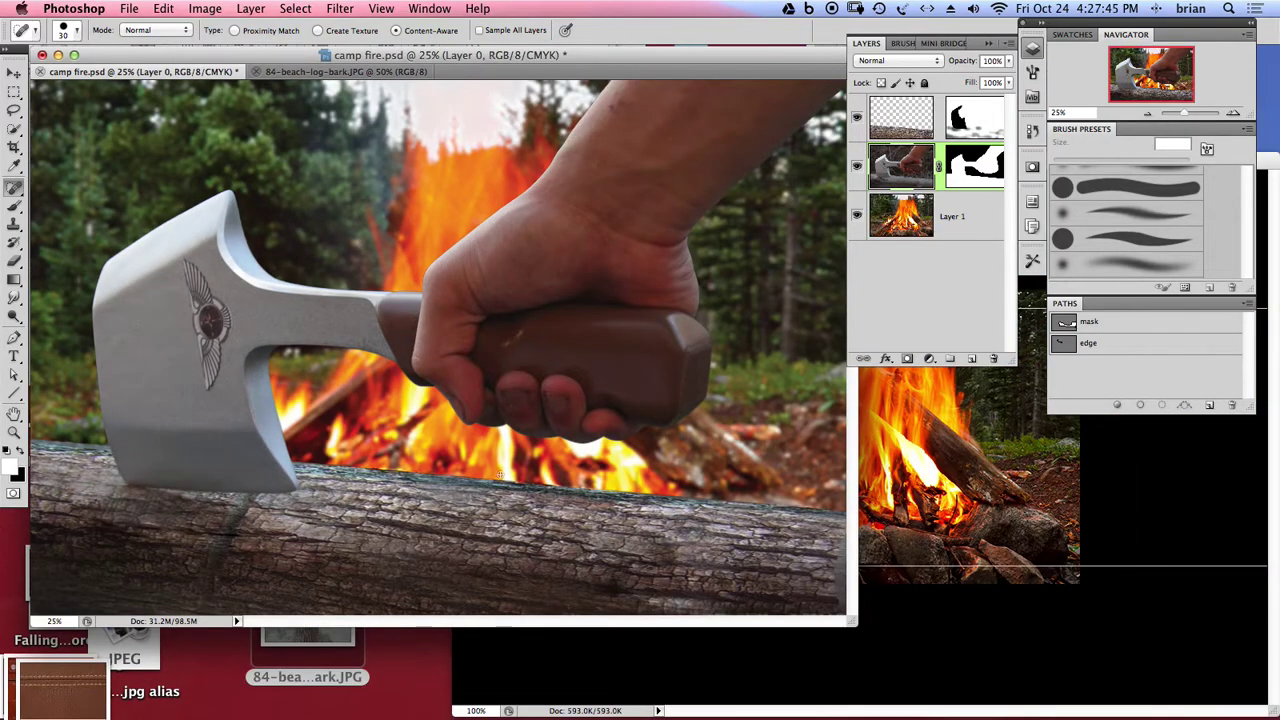
- Open the stitched leather texture from the desktop in Photoshop and copy it into camp fire.psd as a layer over the axe handle
key("super+Tab")
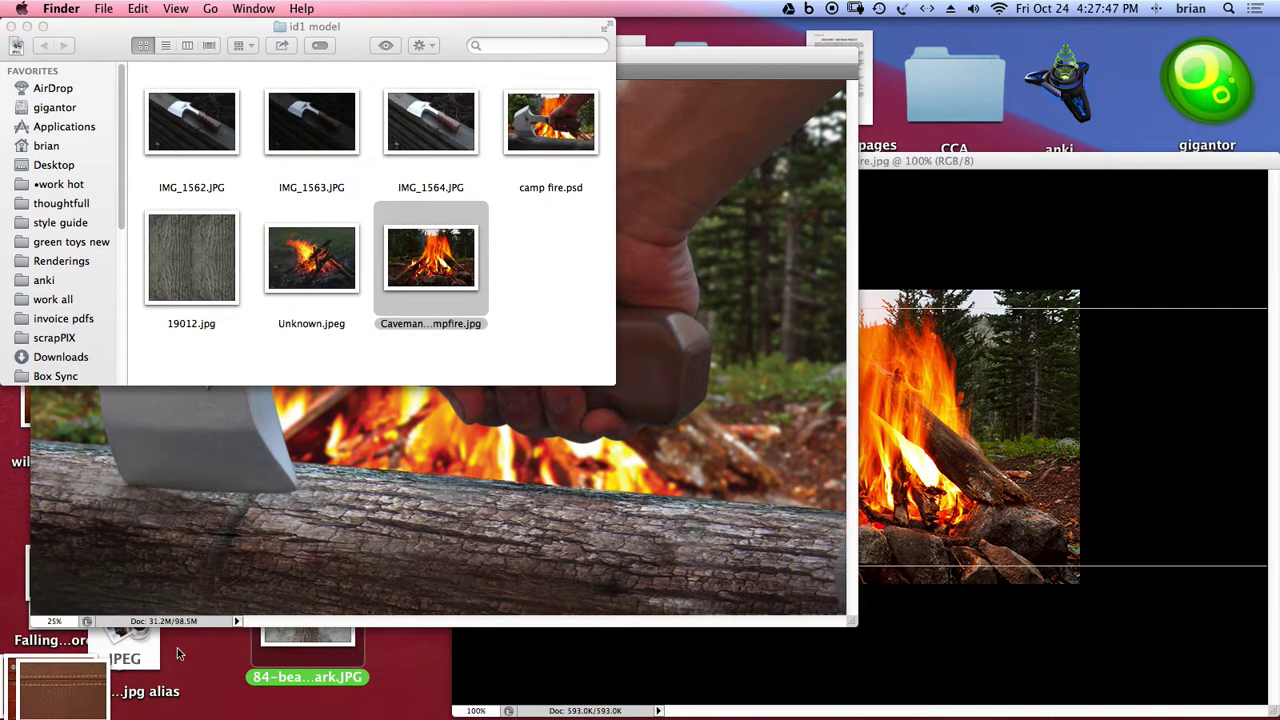
left_click_drag(82, 688, 296, 670)
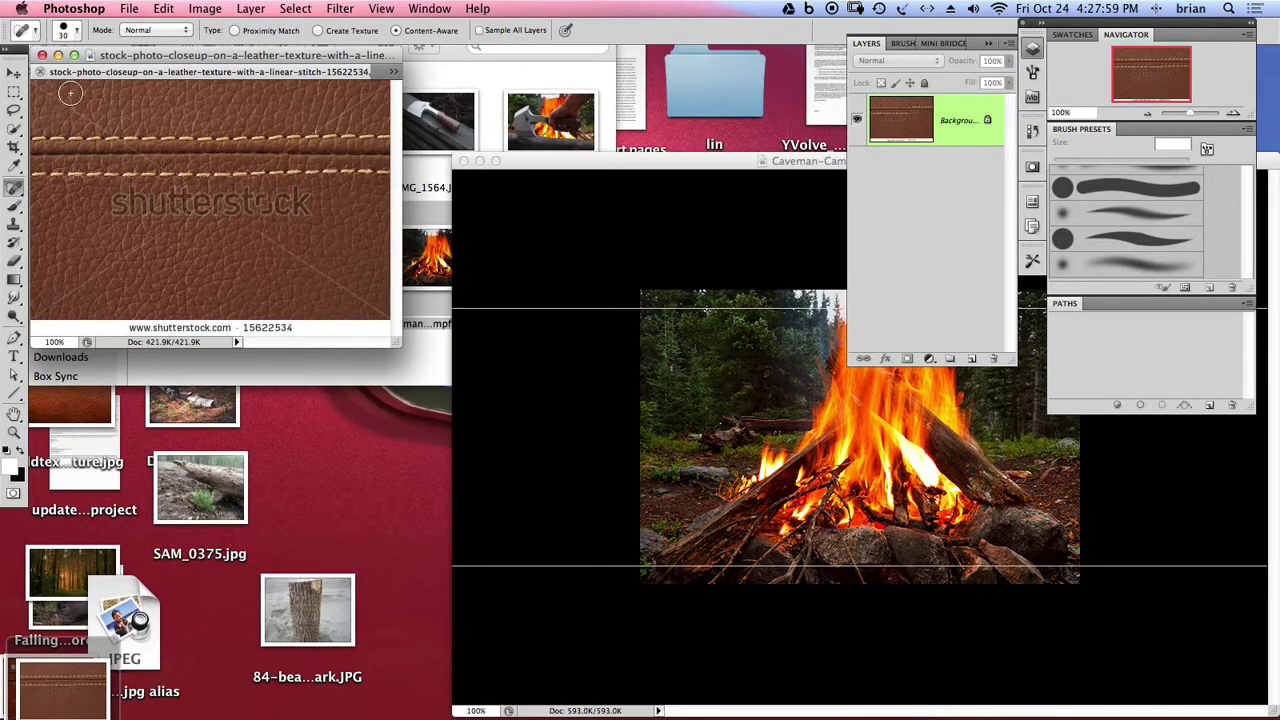
left_click(14, 74)
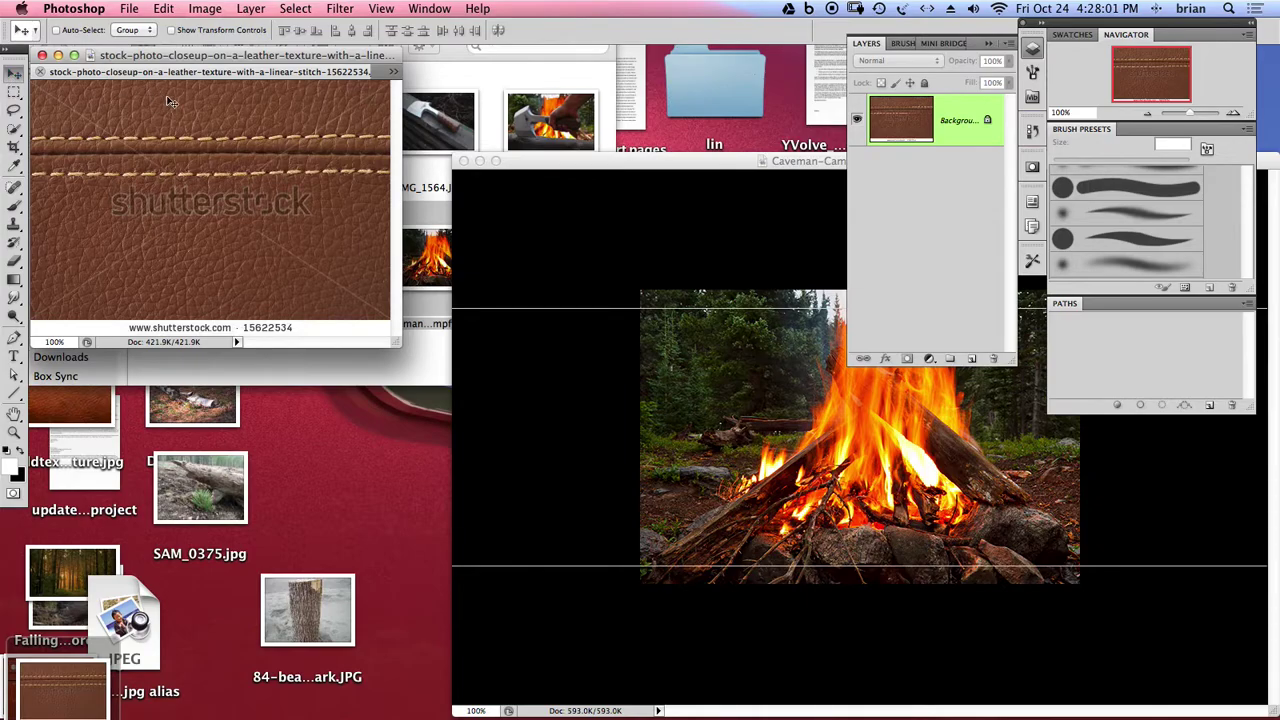
left_click_drag(188, 73, 618, 262)
left_click_drag(634, 343, 283, 212)
left_click_drag(395, 343, 808, 582)
left_click_drag(322, 222, 587, 343)
left_click(593, 346)
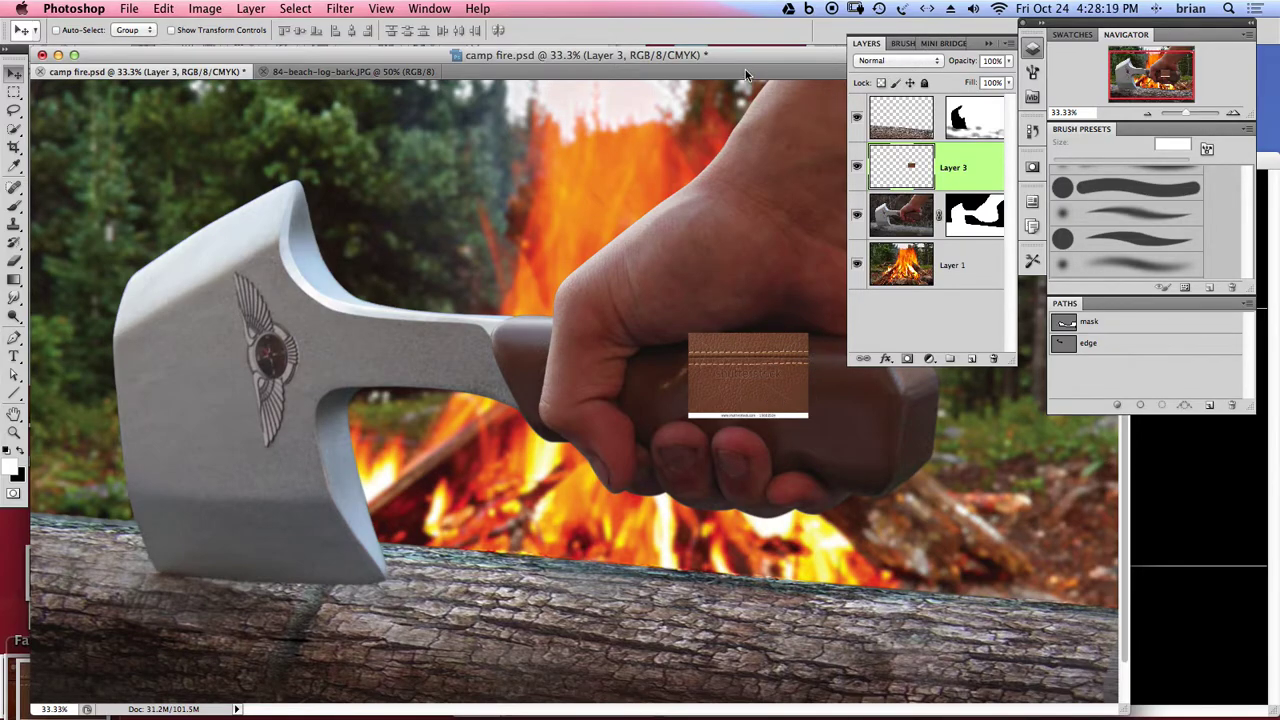
left_click_drag(1124, 708, 834, 700)
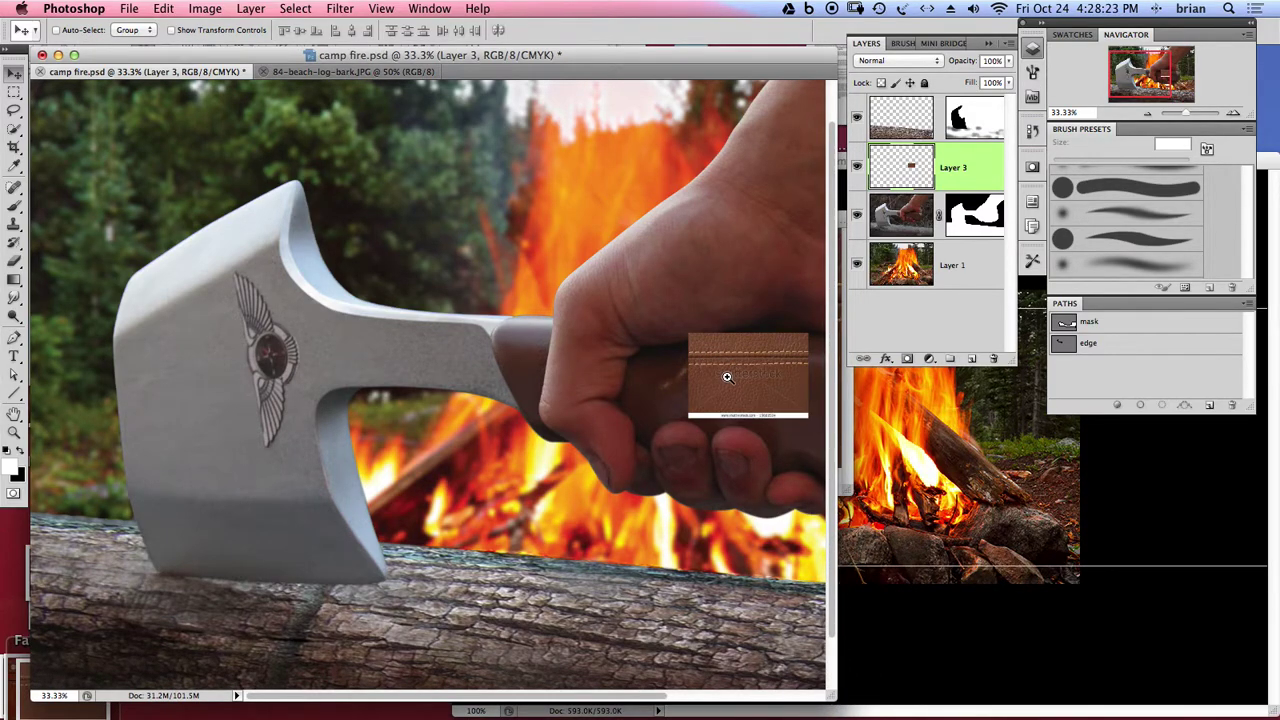
- Trim the white caption strip and lower part of the stitched leather patch, plus a thin strip along its upper edge
left_click(727, 377)
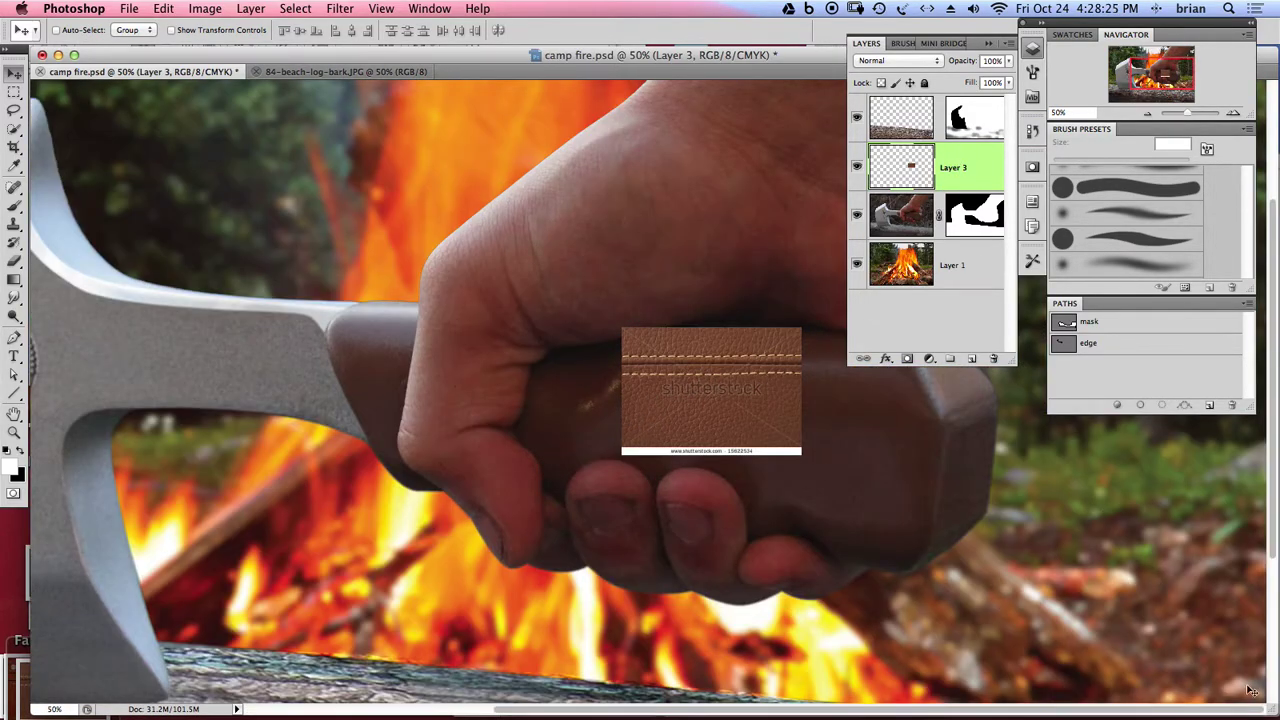
left_click_drag(1267, 708, 829, 700)
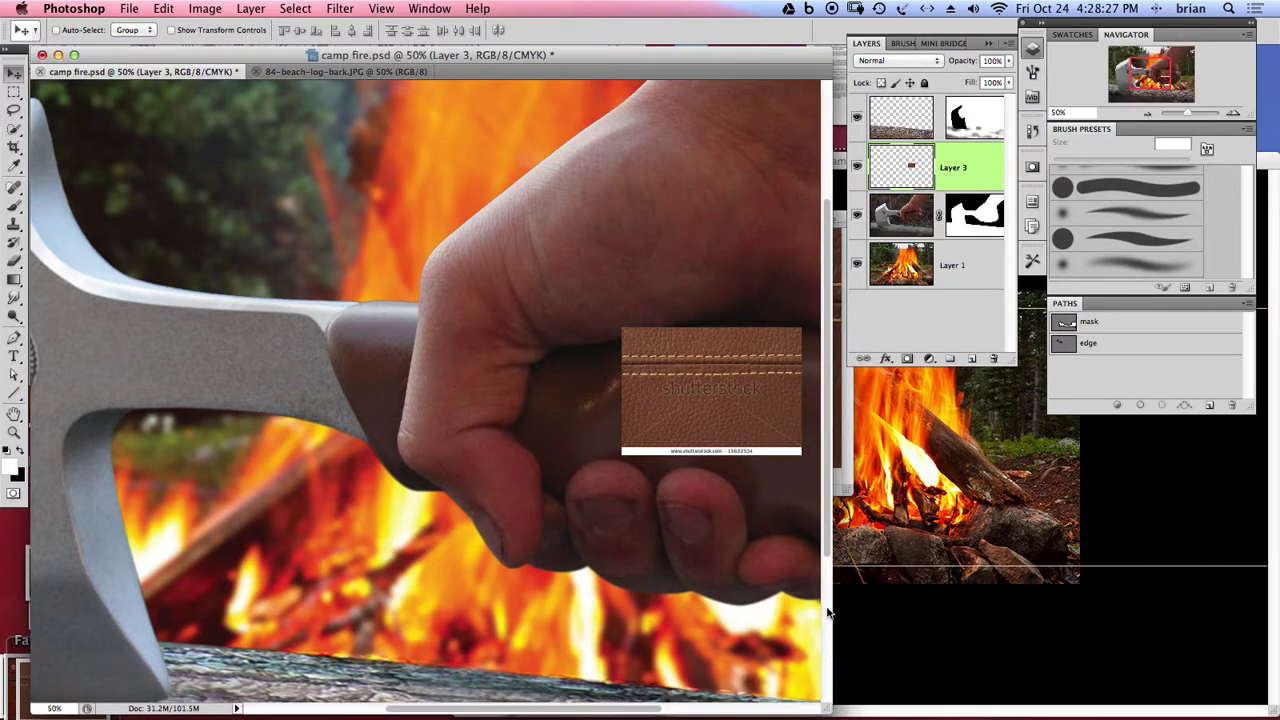
left_click_drag(717, 388, 461, 354)
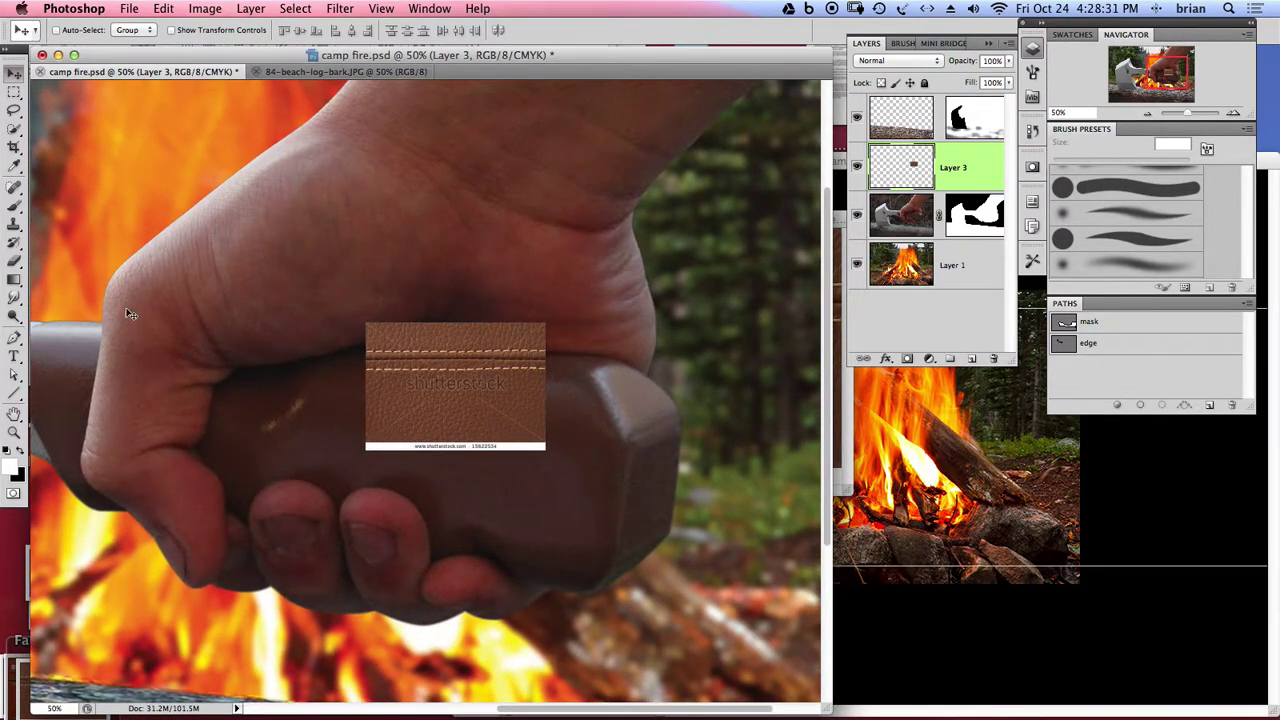
left_click(14, 91)
left_click_drag(348, 420, 570, 477)
key("Delete")
left_click_drag(349, 301, 574, 326)
key("Delete")
key("cmd+d")
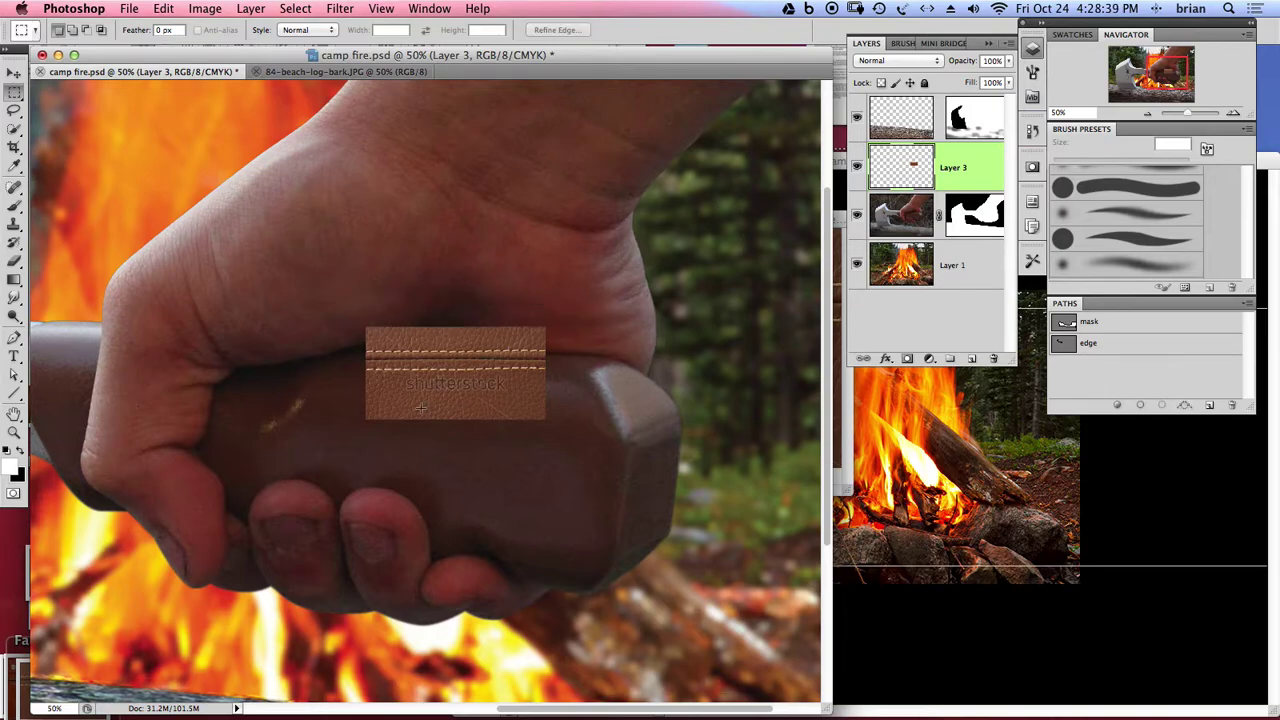
- Remove the watermark and diagonal marks from the leather patch with the content-aware Spot Healing Brush at 30 px
left_click(14, 188)
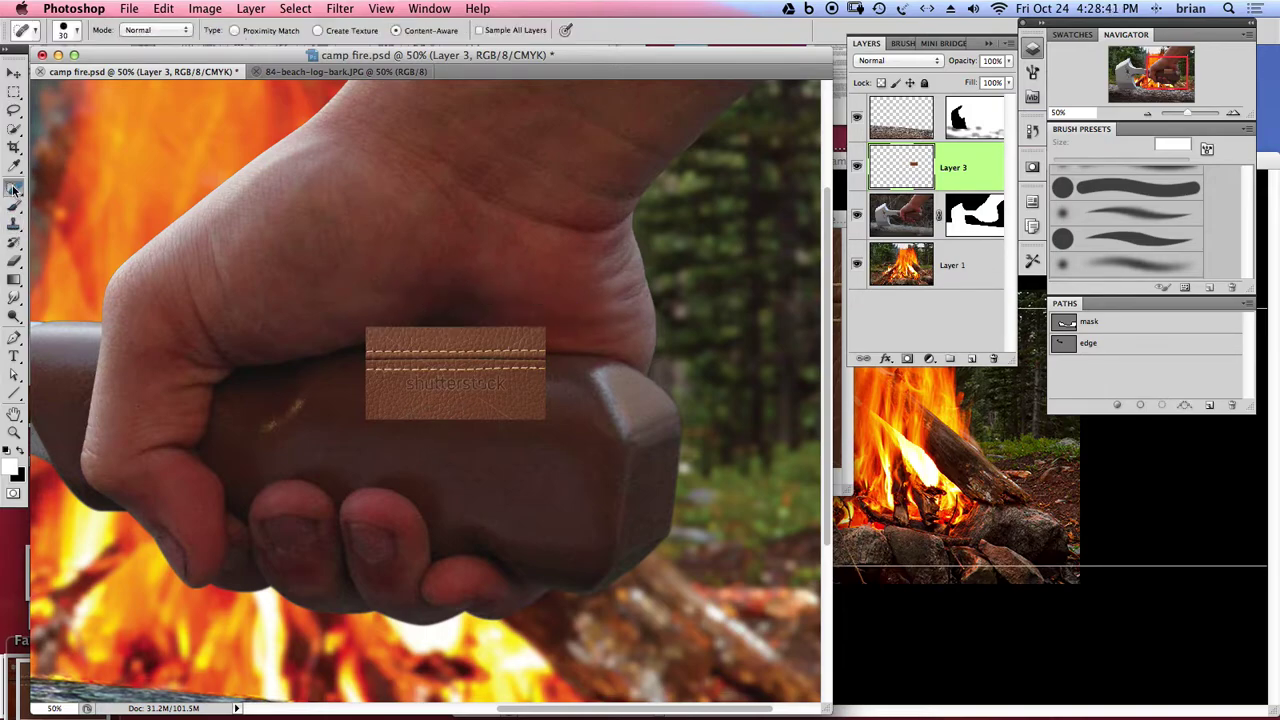
mouse_move(499, 386)
left_mouse_down()
mouse_move(411, 388)
mouse_move(500, 392)
mouse_move(471, 386)
left_mouse_up()
left_click_drag(480, 378, 436, 377)
mouse_move(462, 394)
left_mouse_down()
mouse_move(500, 406)
mouse_move(405, 405)
left_mouse_up()
left_click_drag(517, 346, 523, 343)
left_click_drag(440, 348, 381, 339)
- Distort the stitched leather patch into perspective so it lies along the upper face of the axe handle
left_click(14, 73)
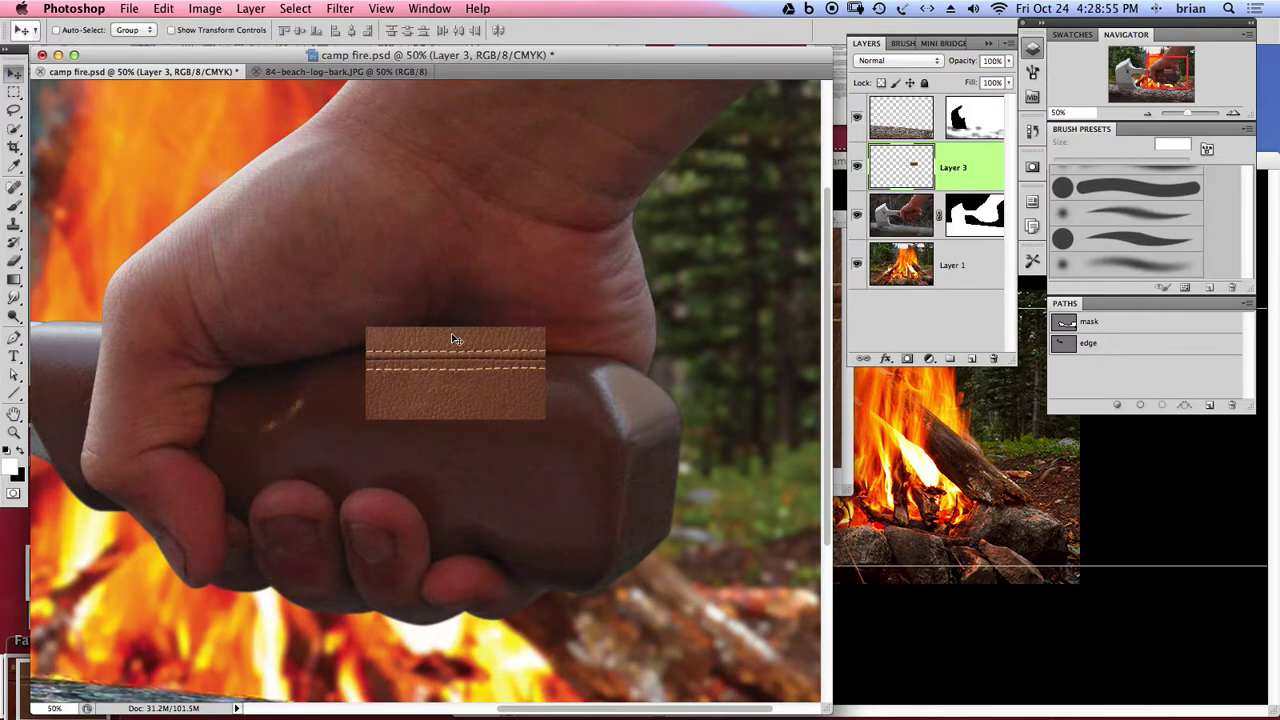
left_click(205, 9)
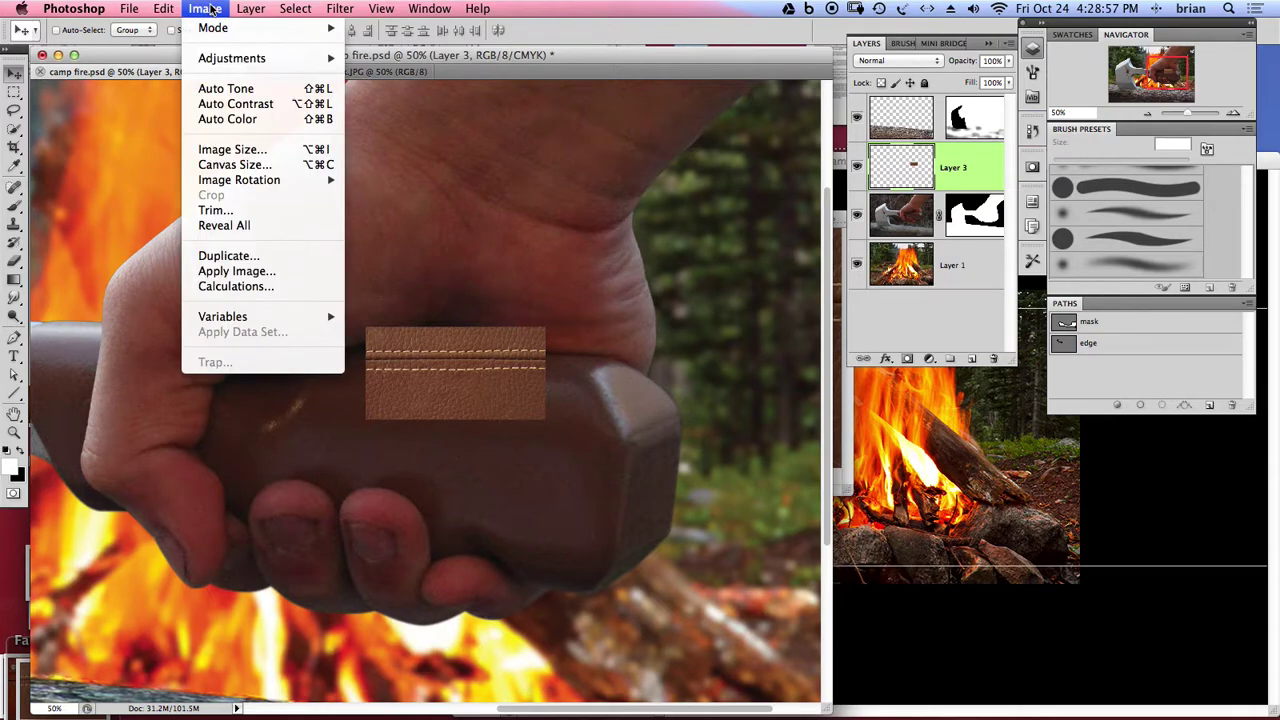
mouse_move(164, 8)
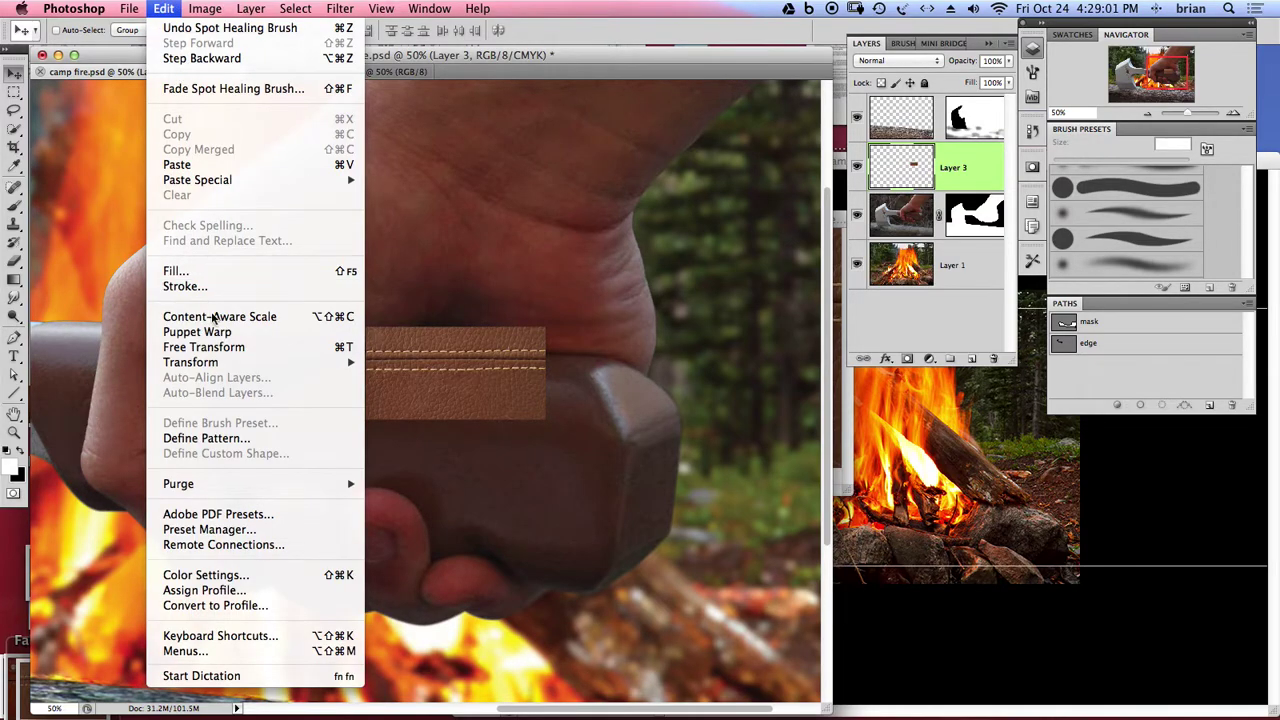
mouse_move(212, 366)
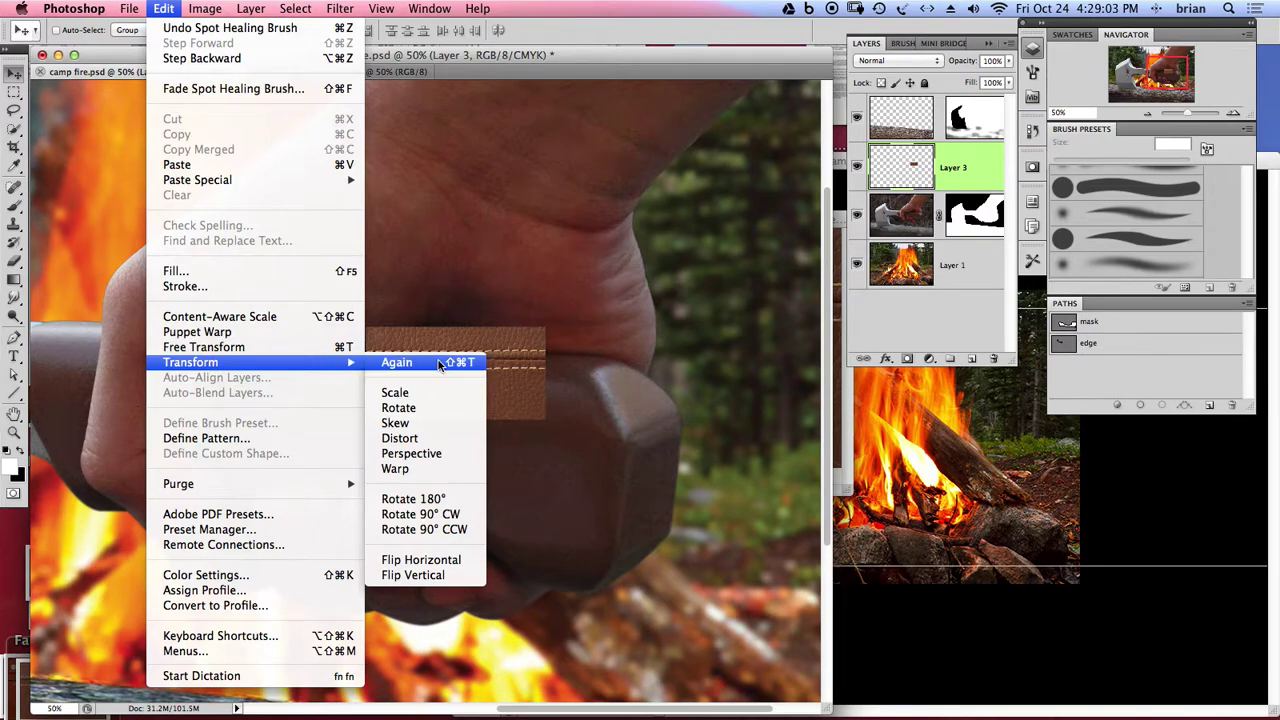
left_click(435, 443)
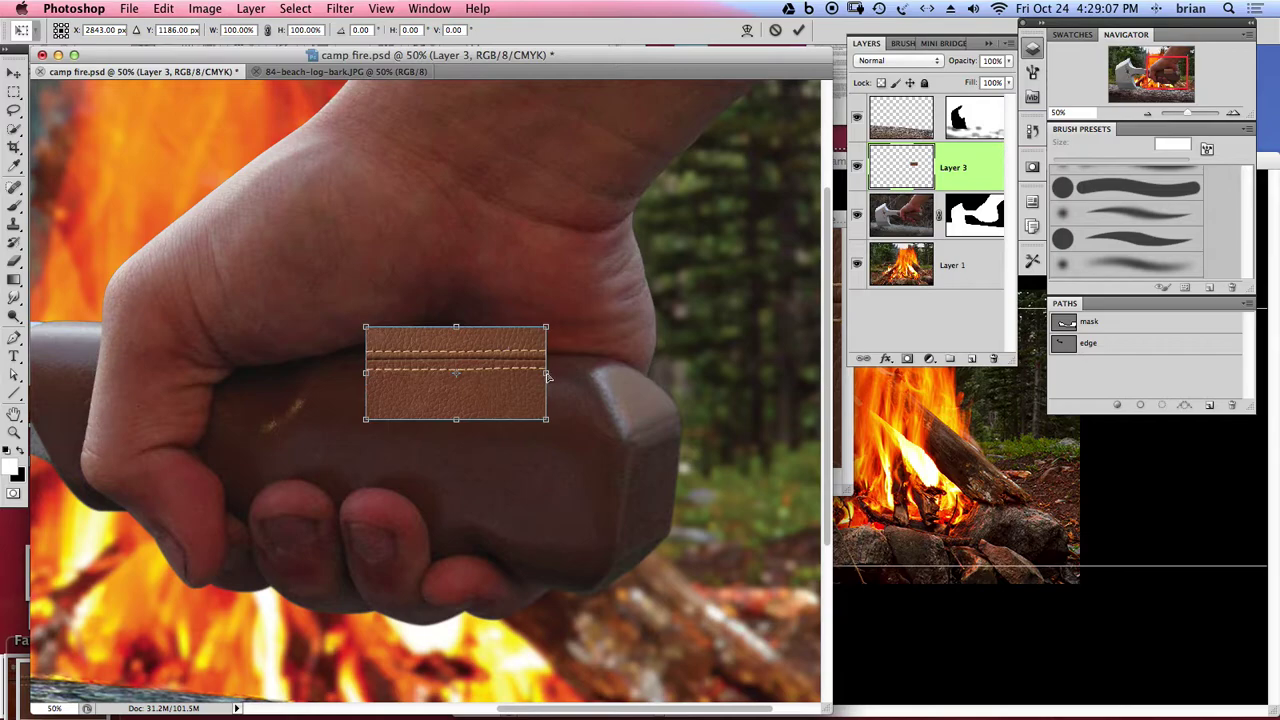
left_click_drag(547, 422, 578, 376)
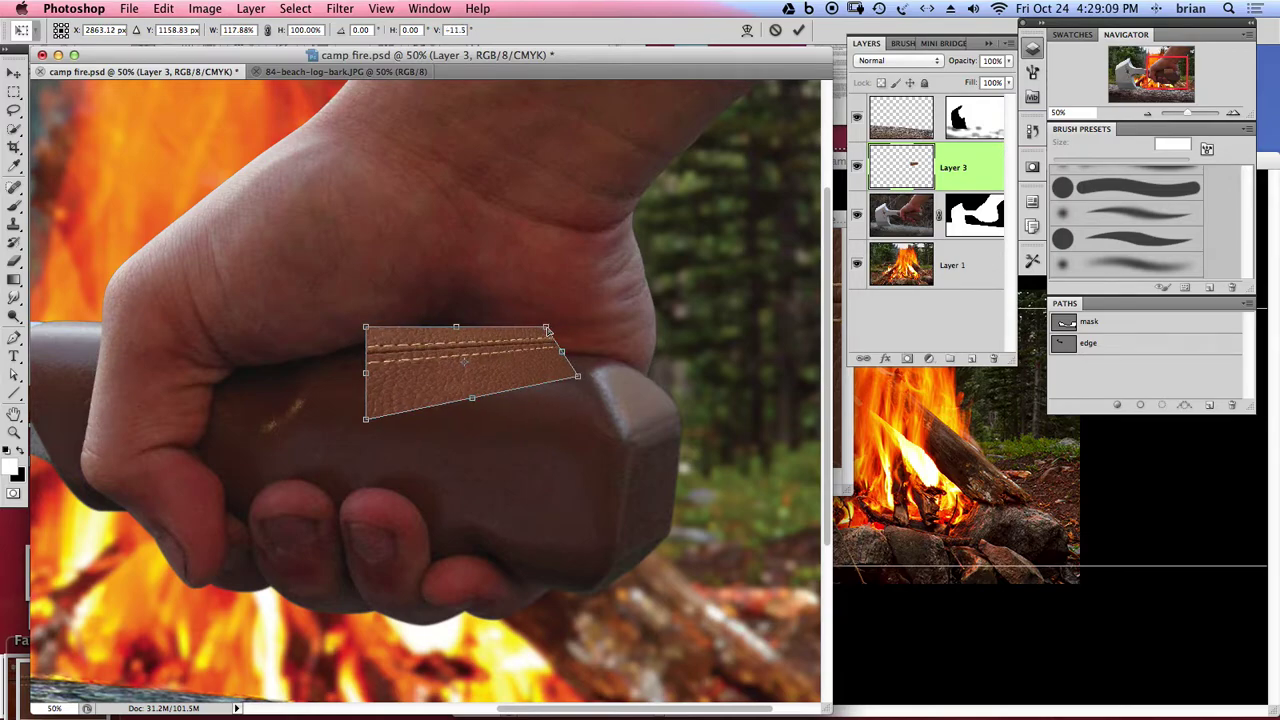
left_click_drag(546, 328, 608, 358)
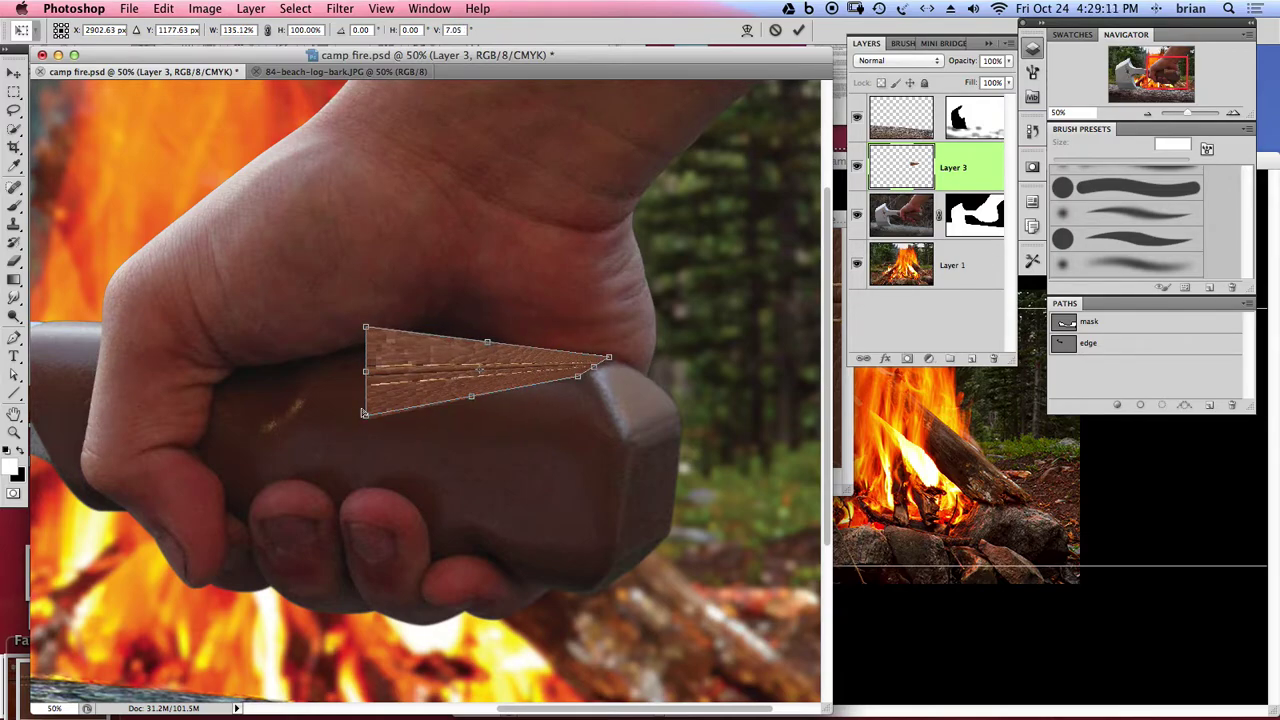
left_click_drag(366, 419, 437, 337)
left_click_drag(349, 357, 320, 363)
left_click_drag(578, 376, 619, 354)
left_click_drag(380, 352, 349, 356)
left_click_drag(432, 383, 411, 384)
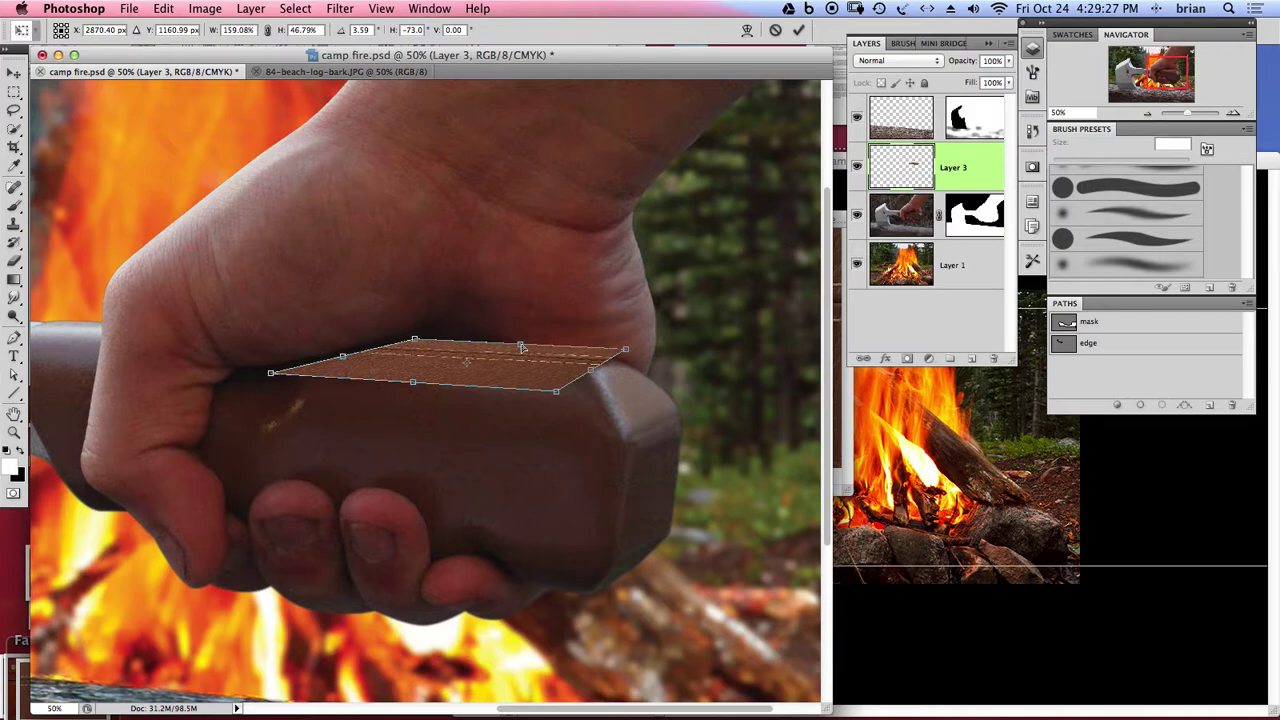
key("Return")
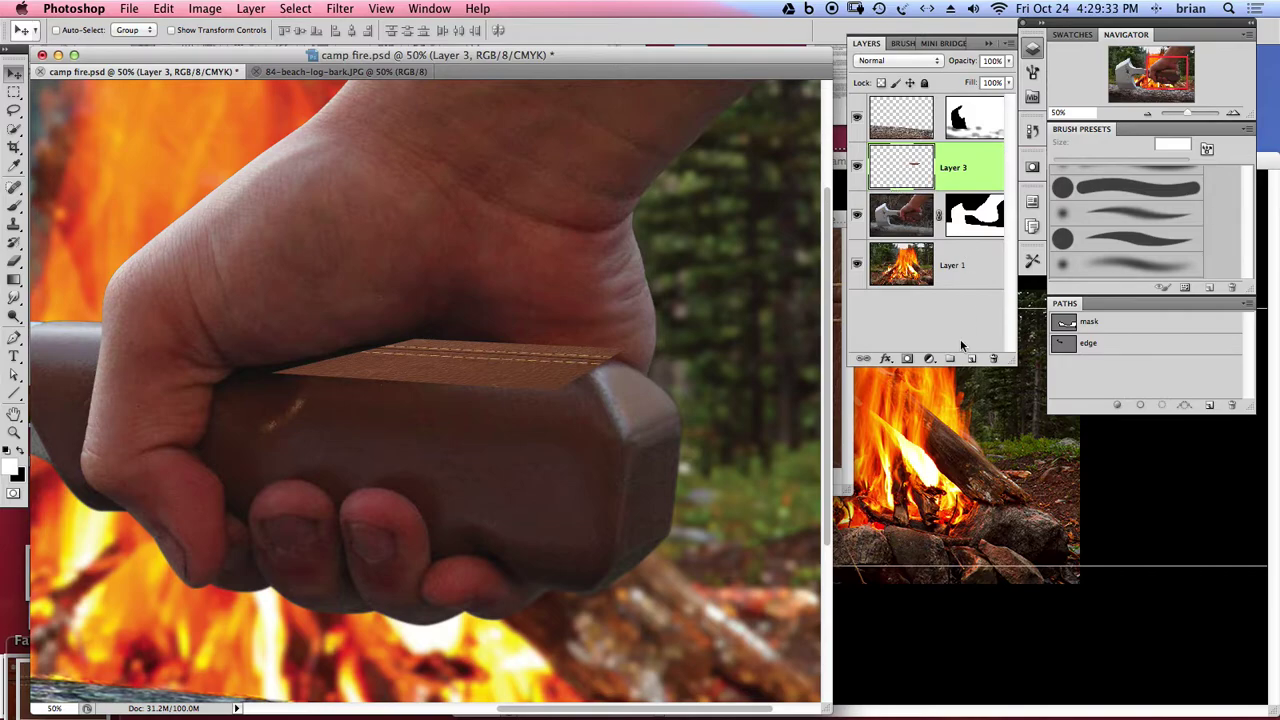
- Add a layer mask to the leather patch and paint its edges out in black with a 70 px brush to follow the handle
left_click(907, 358)
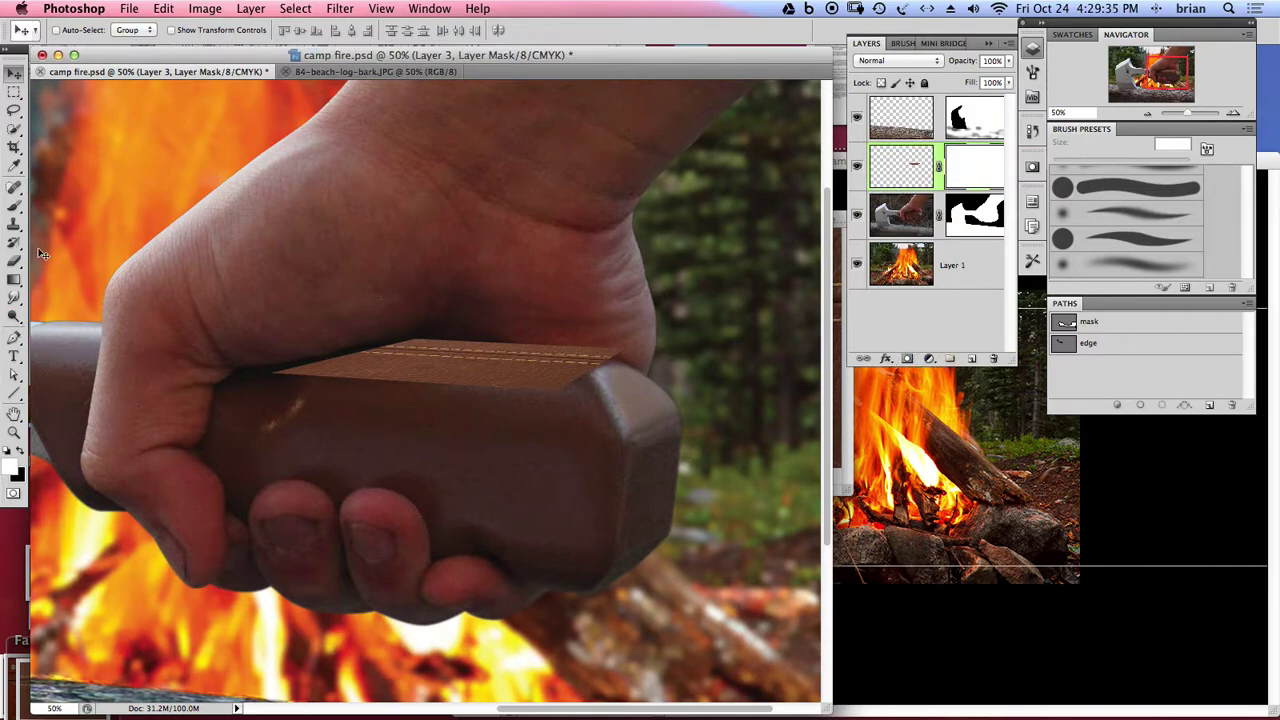
left_click(14, 205)
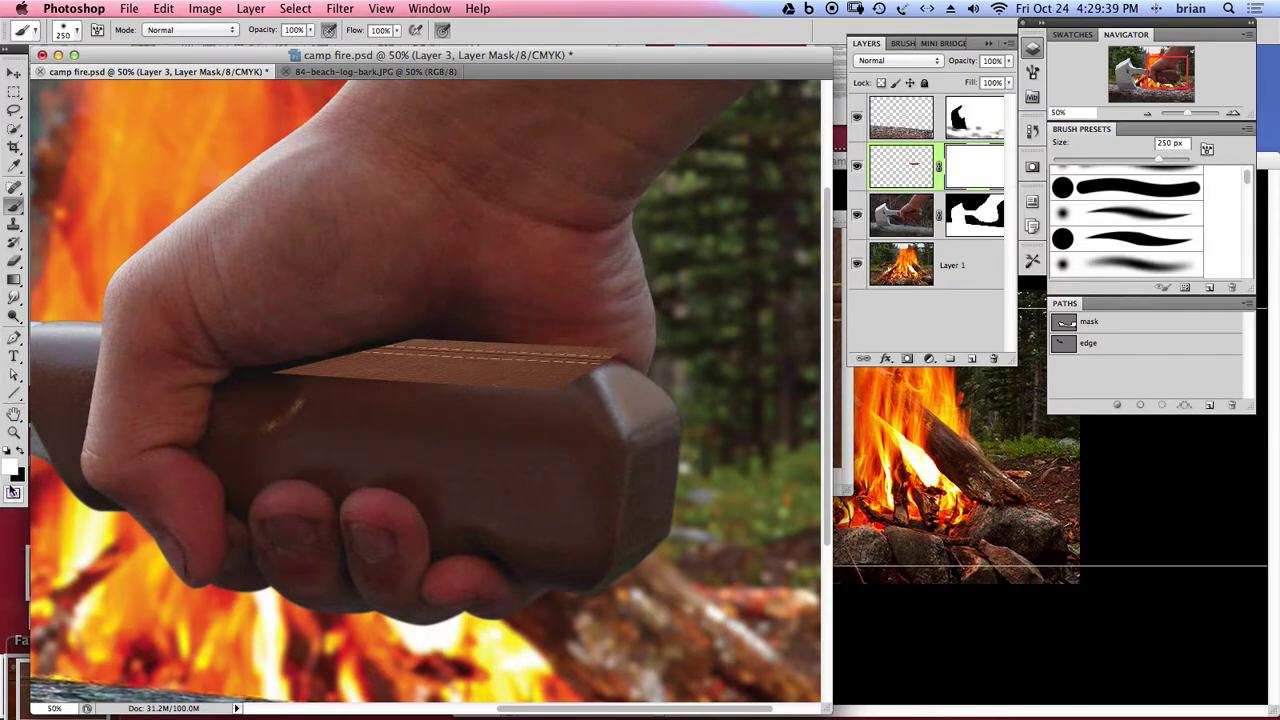
left_click(22, 452)
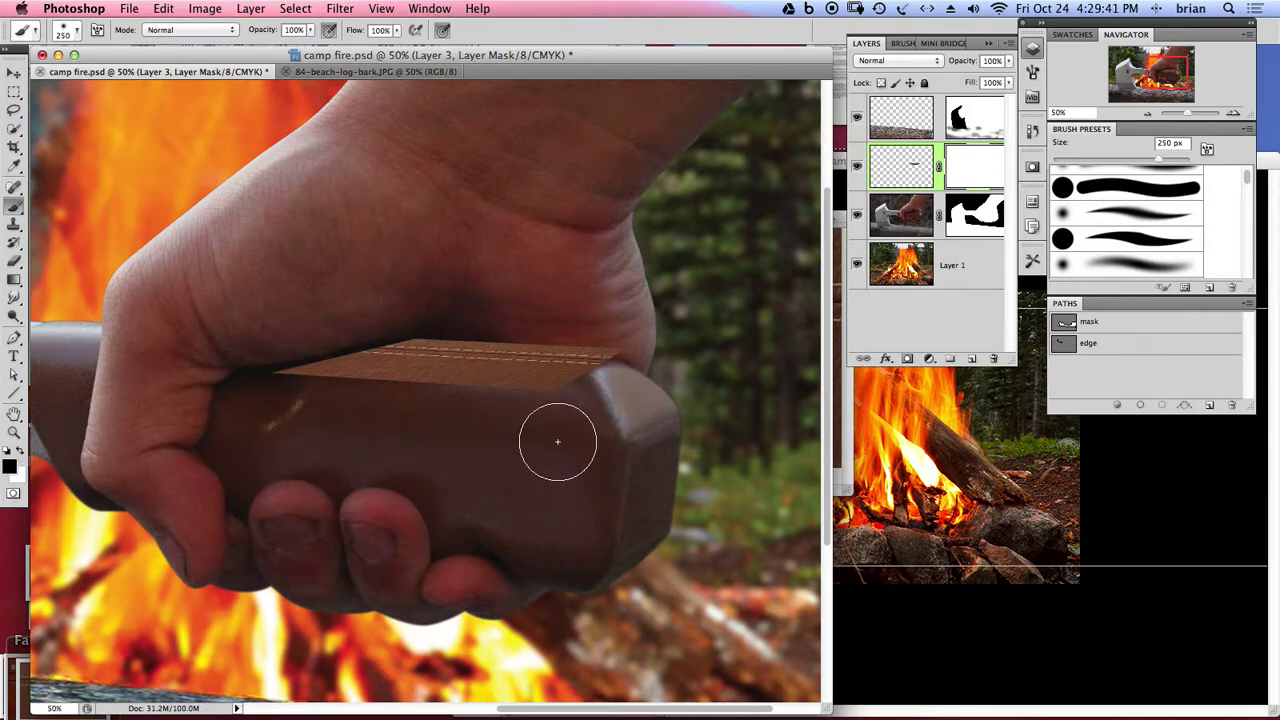
key("bracketleft")
key("bracketleft")
key("bracketleft")
key("bracketleft")
key("bracketleft")
key("bracketleft")
key("bracketleft")
key("bracketleft")
mouse_move(571, 391)
left_mouse_down()
mouse_move(263, 381)
mouse_move(380, 383)
mouse_move(312, 370)
mouse_move(271, 370)
mouse_move(667, 388)
mouse_move(563, 386)
mouse_move(608, 373)
left_mouse_up()
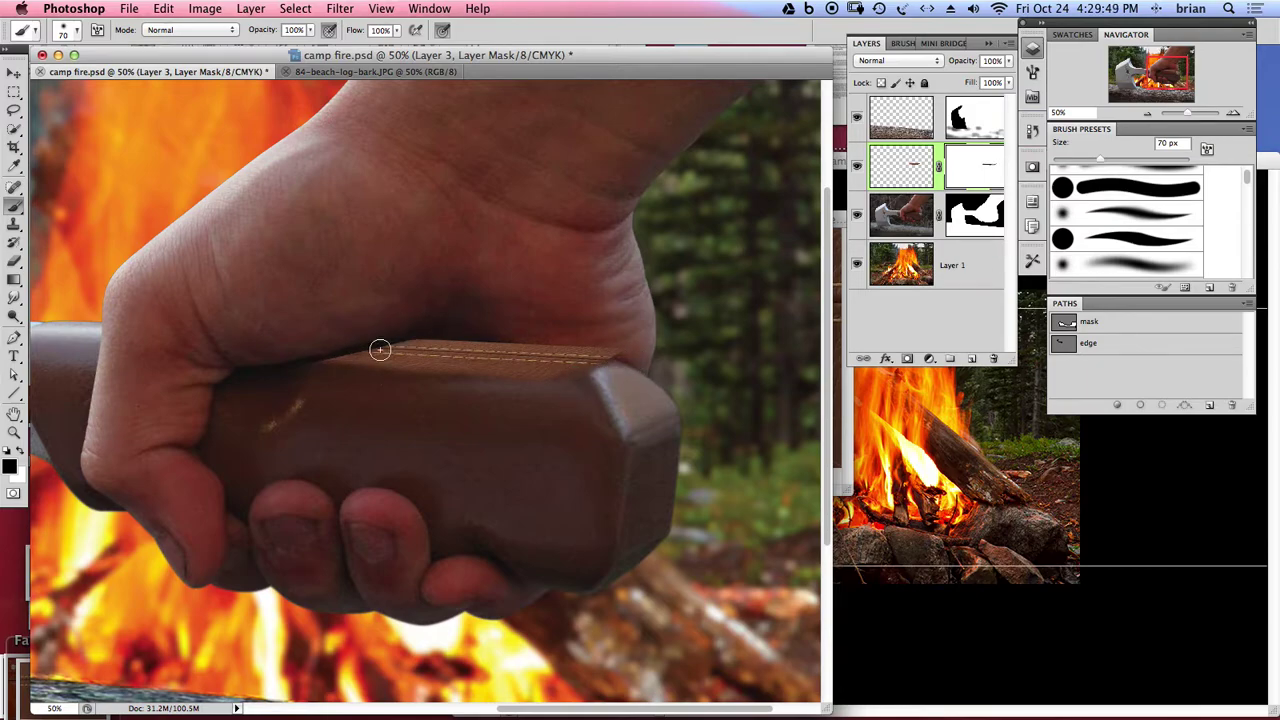
mouse_move(431, 337)
left_mouse_down()
mouse_move(552, 343)
mouse_move(393, 335)
mouse_move(622, 350)
left_mouse_up()
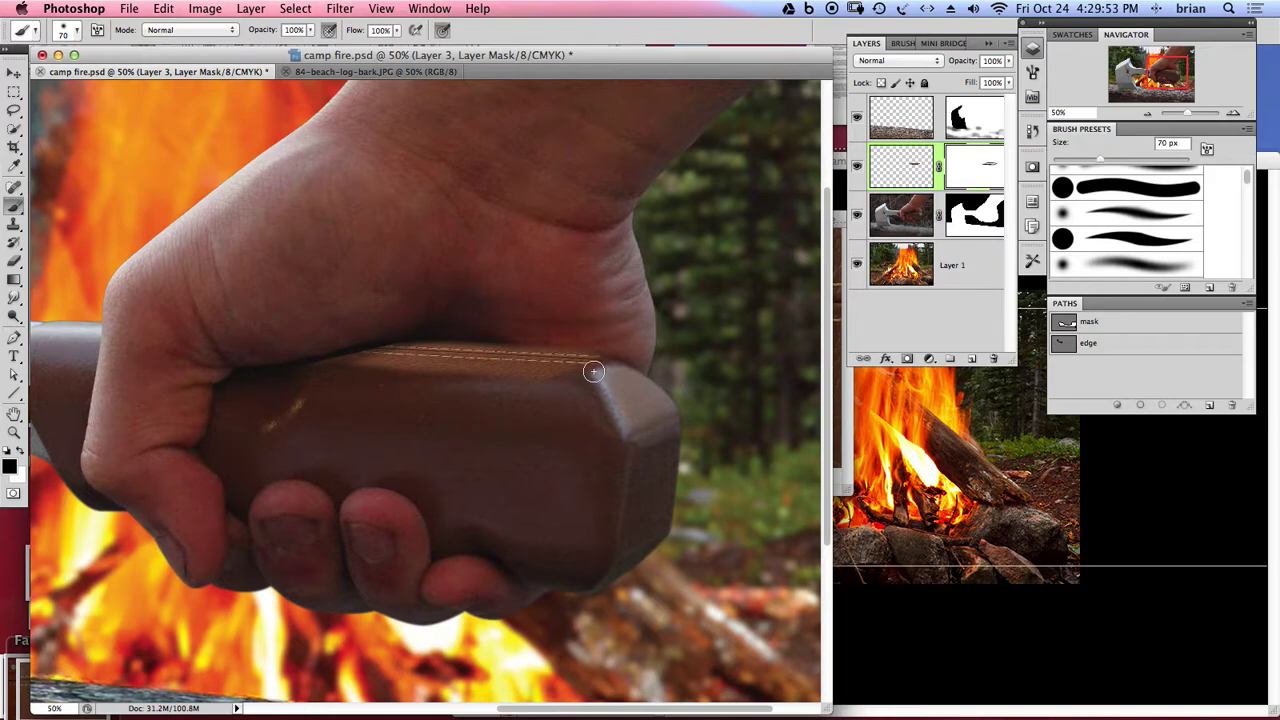
- Try the Overlay blend mode on the leather patch layer, and settle on Lighten at 50% opacity
left_click(905, 168)
key("x")
left_click(919, 61)
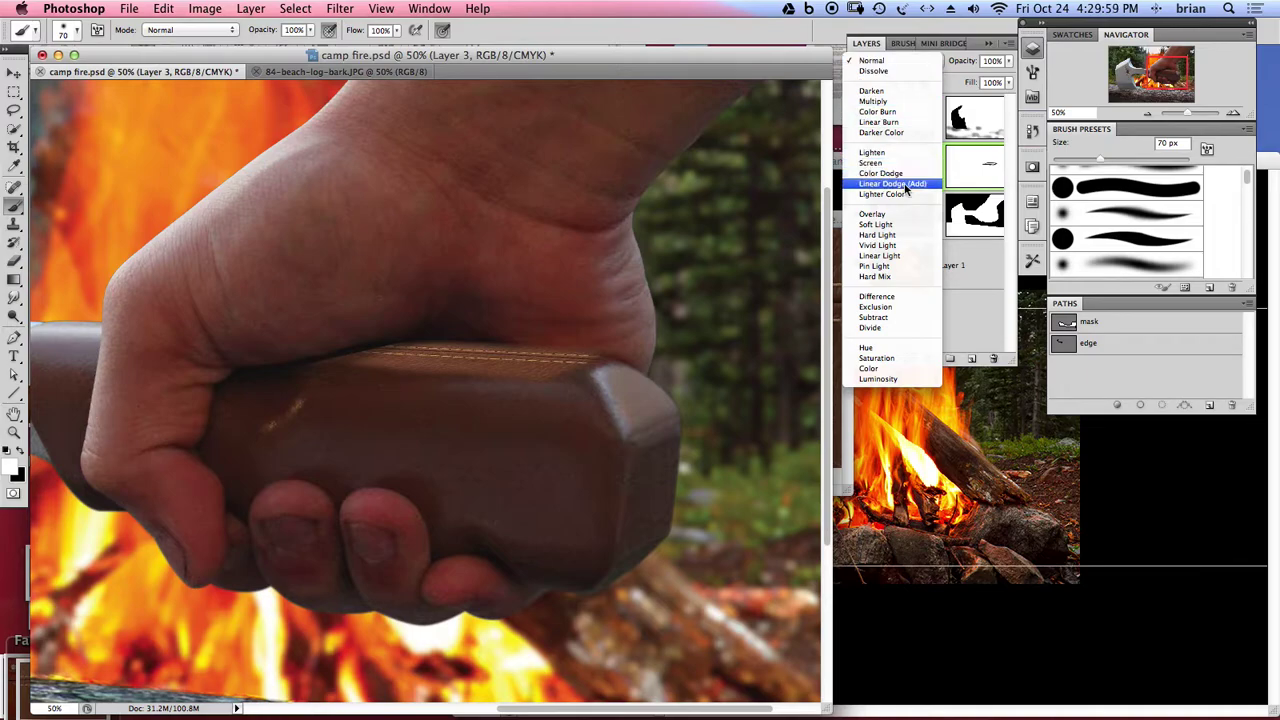
left_click(872, 214)
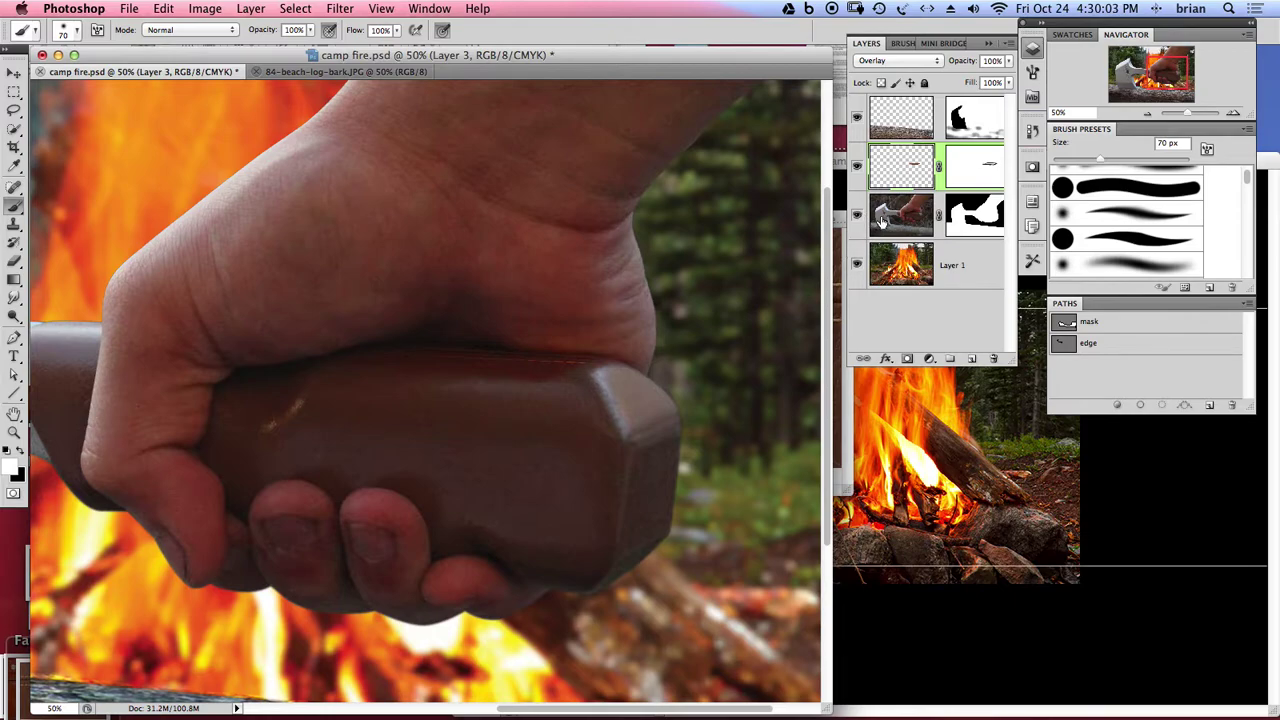
left_click(905, 61)
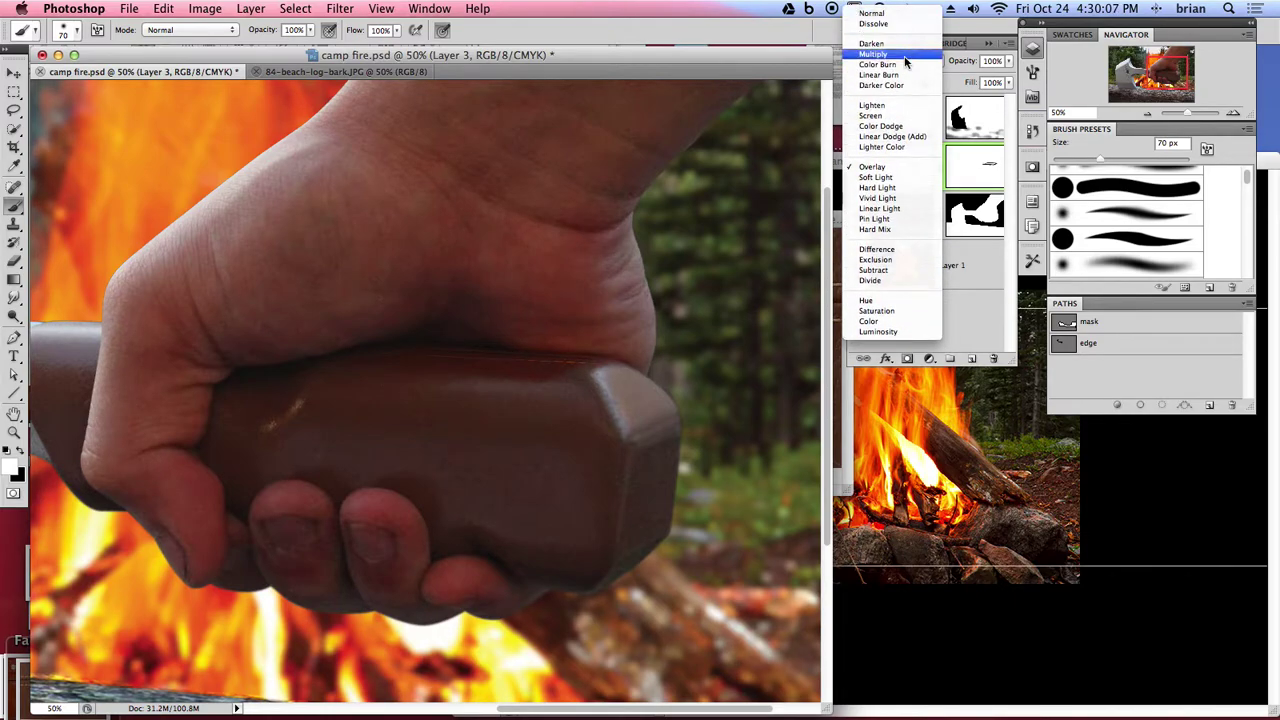
left_click(904, 106)
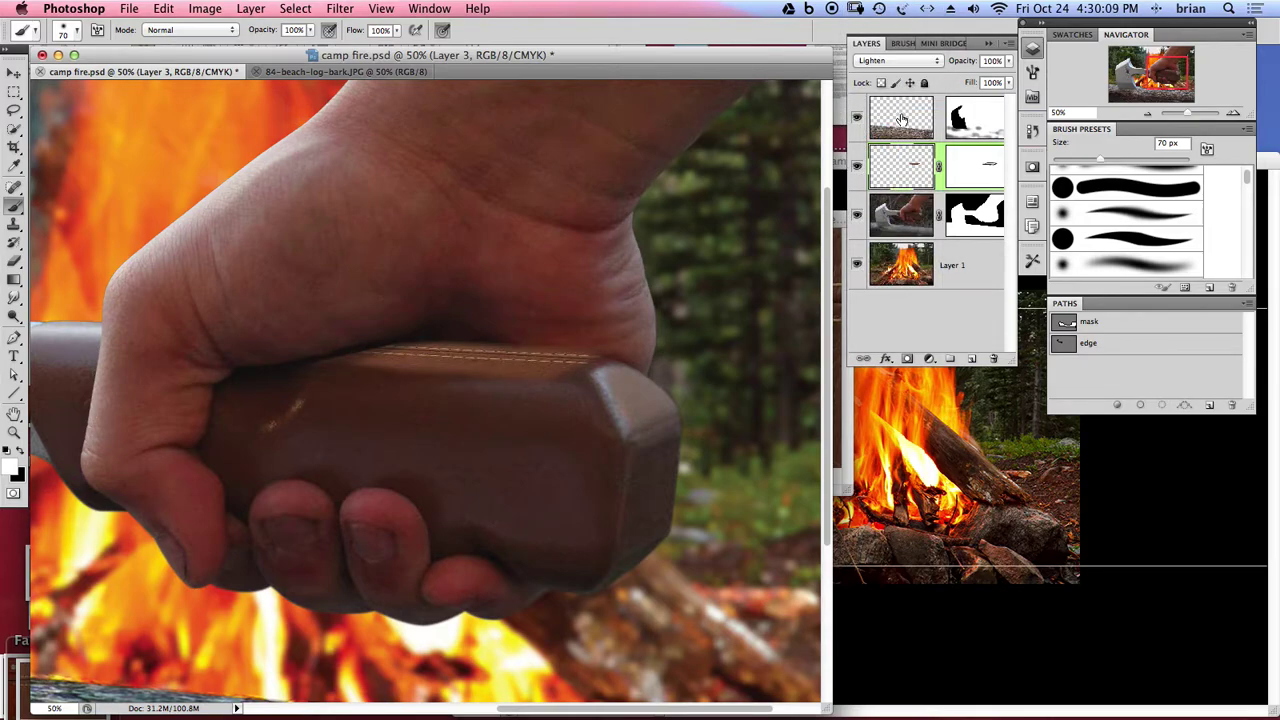
left_click(1010, 61)
left_click_drag(1005, 80, 975, 80)
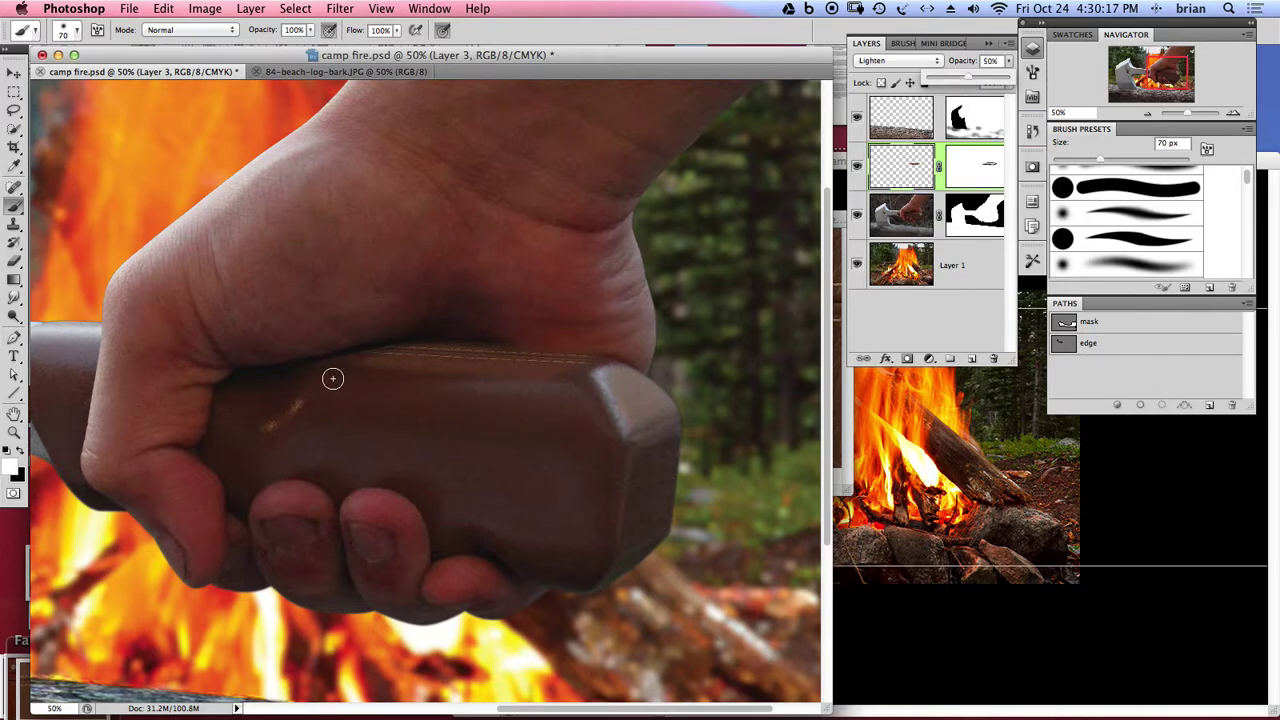
- Undo the stray white stroke above the handle and paint the leather patch's mask in black to fade its lower stitching
left_click_drag(414, 337, 343, 343)
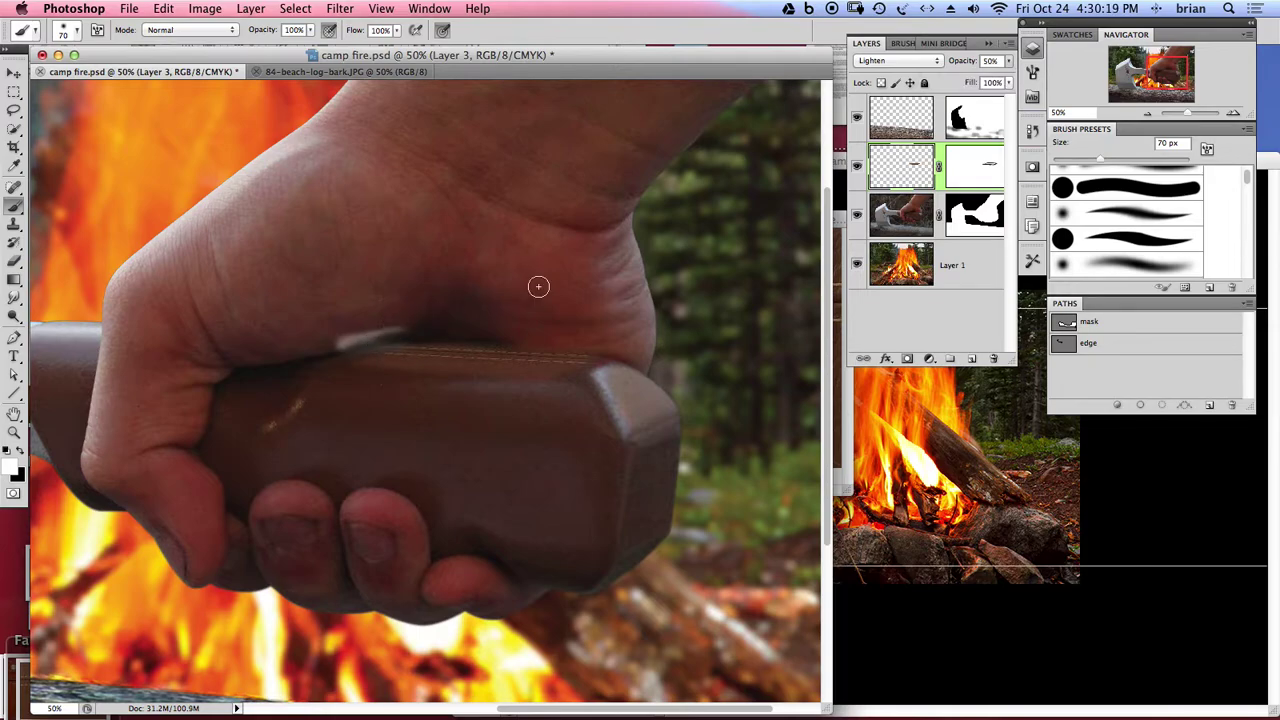
key("super+z")
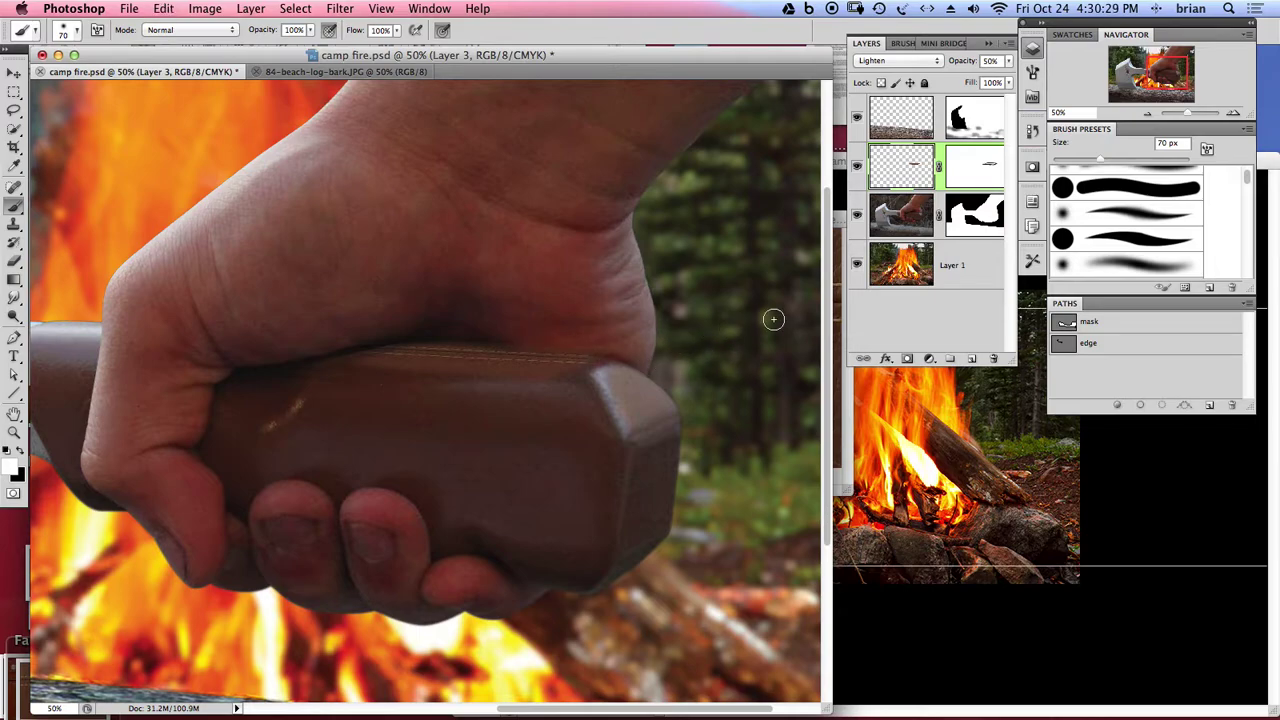
left_click(984, 166)
key("x")
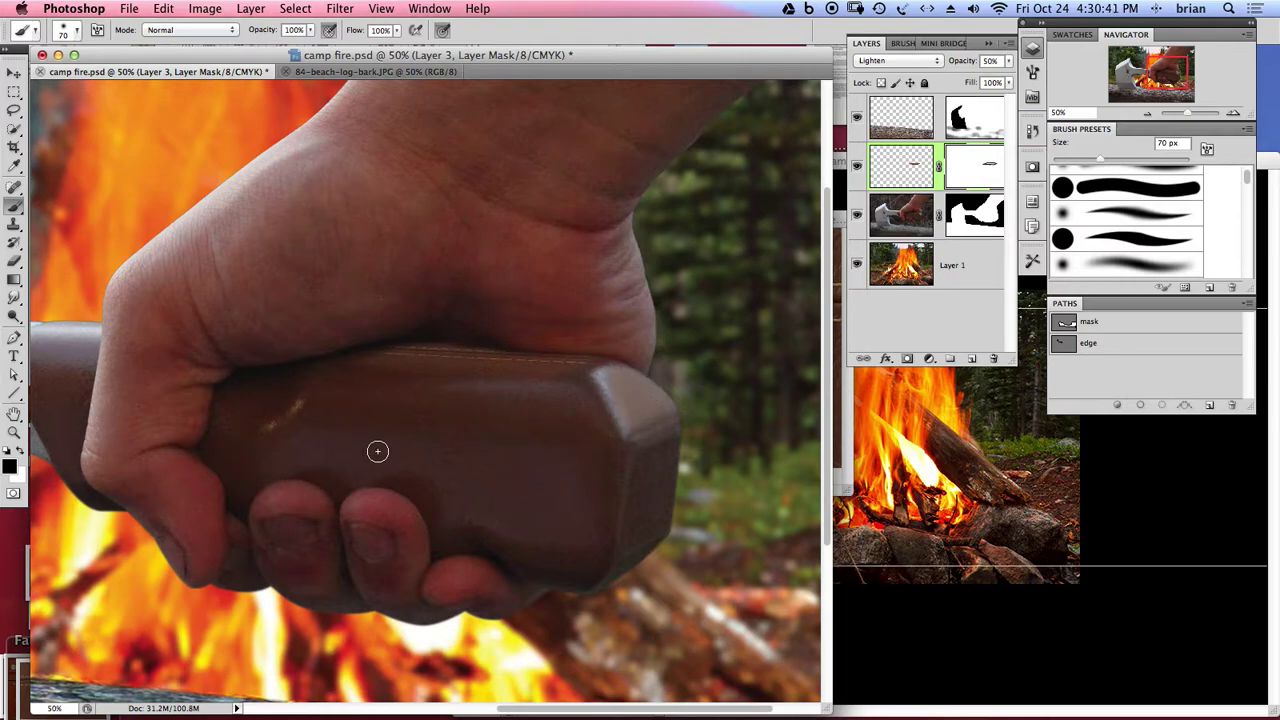
- Open wildtextures-brown-leather-texture.jpg from the desktop in Photoshop
left_click(430, 472, "alt+super")
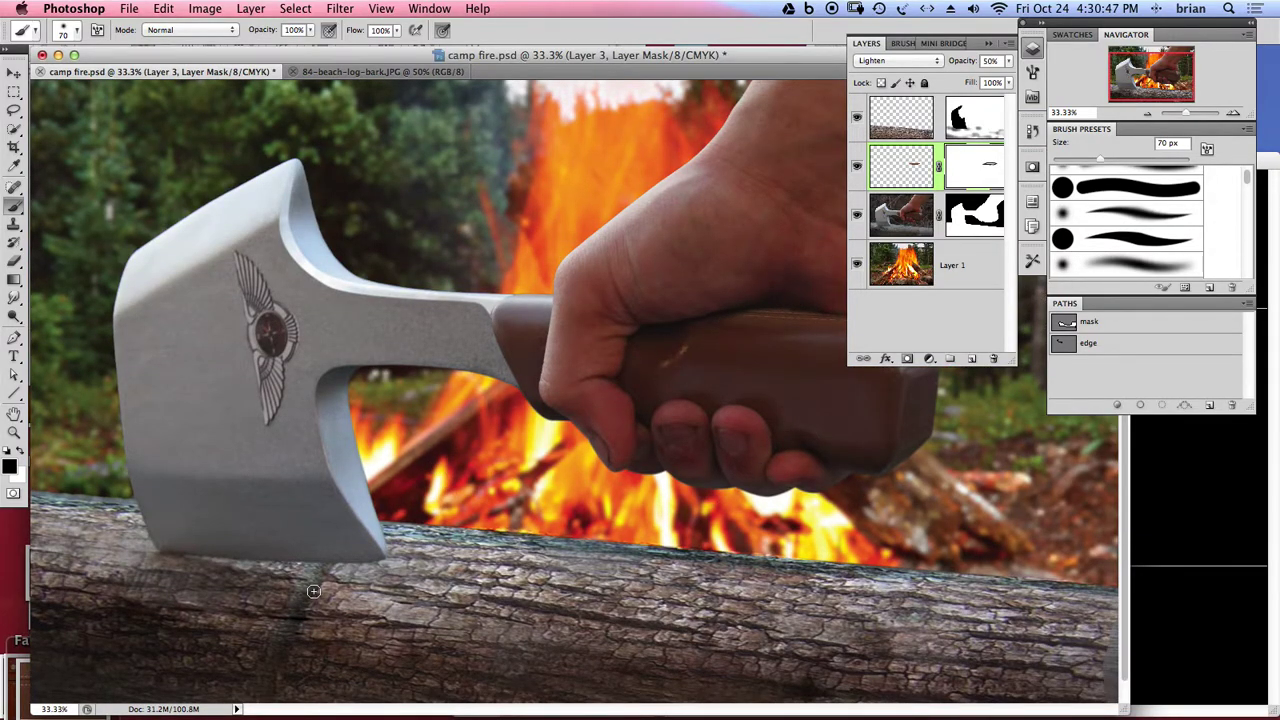
key("super+Tab")
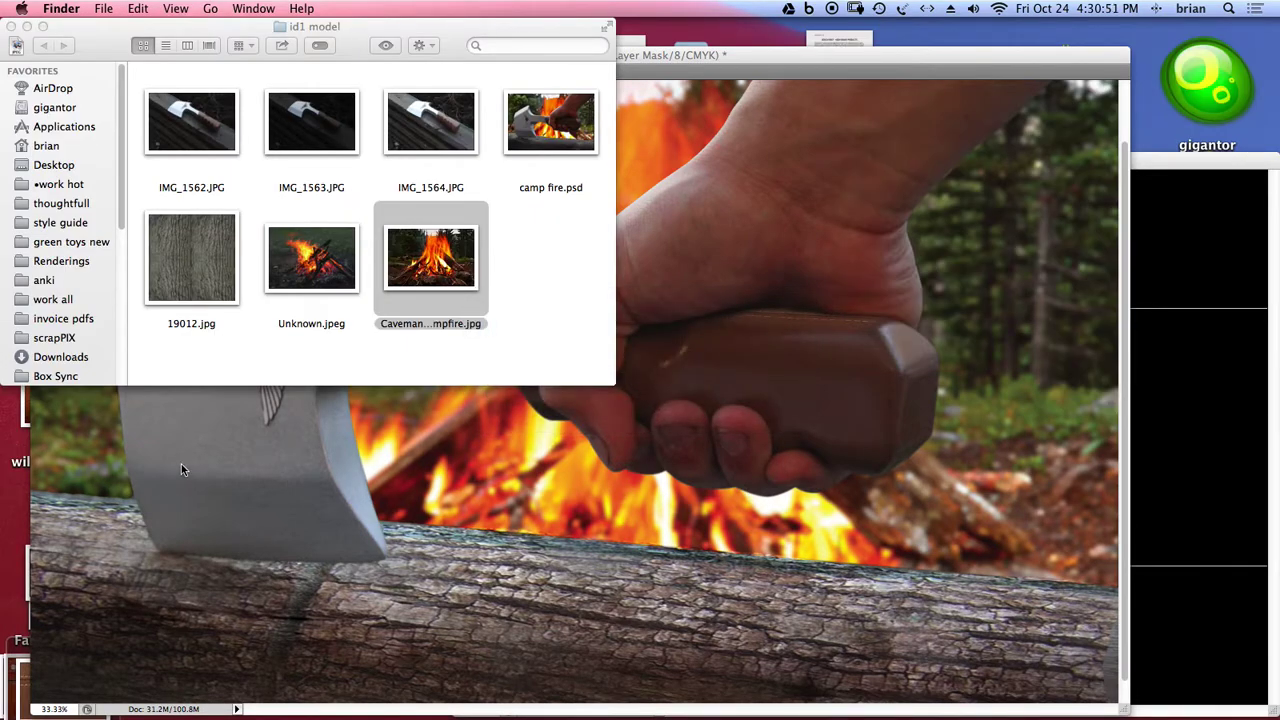
mouse_move(1273, 6)
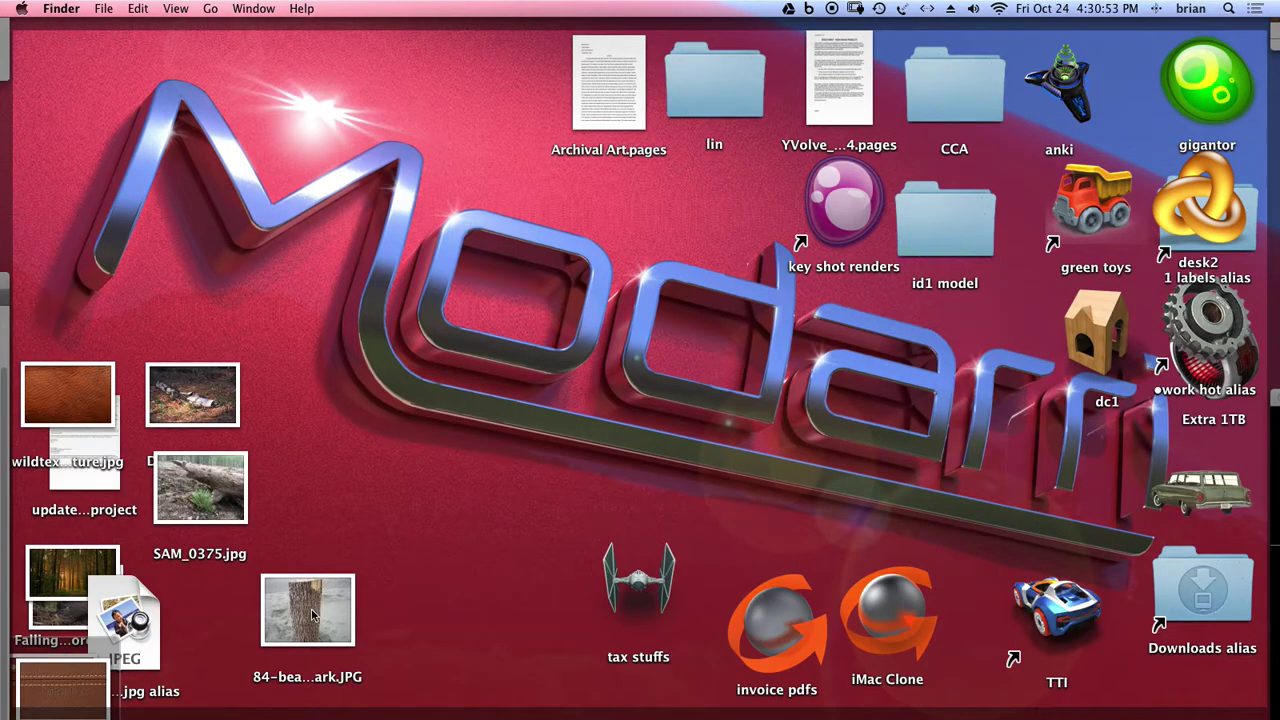
left_click_drag(70, 395, 306, 694)
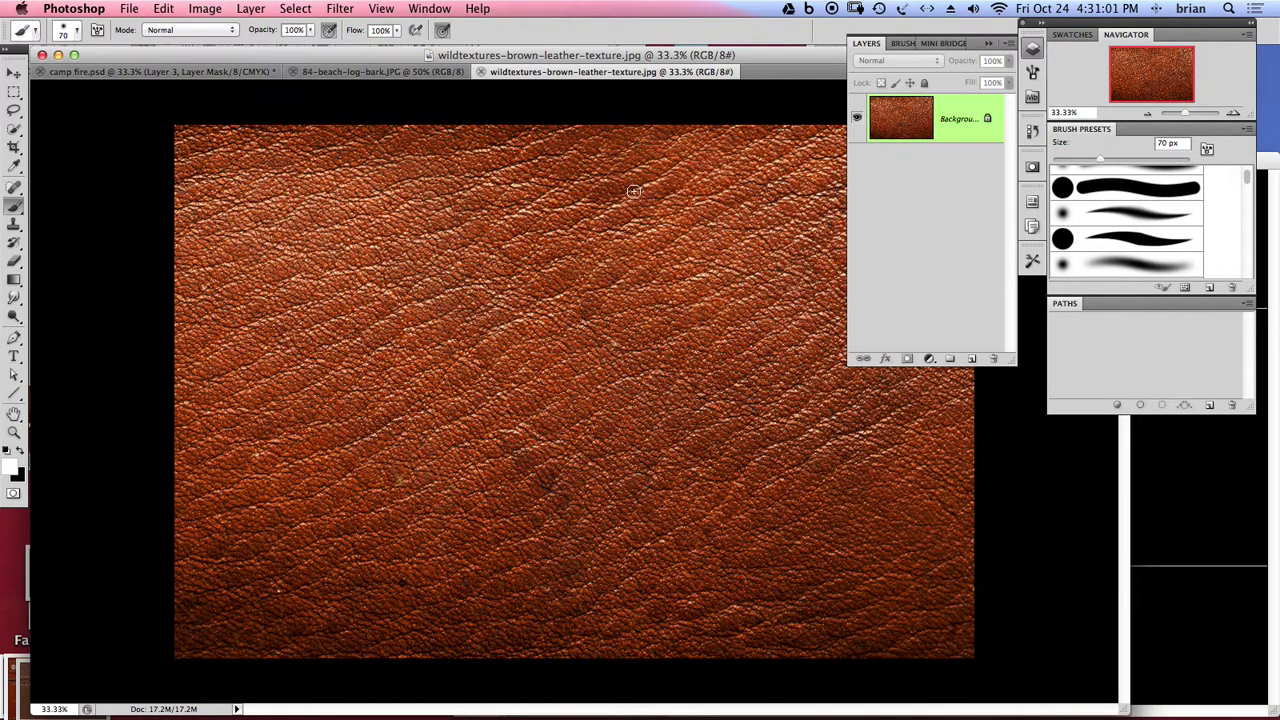
- Copy the brown leather texture into camp fire.psd as a layer, position it over the hand and handle, and hide it
left_click_drag(540, 75, 682, 140)
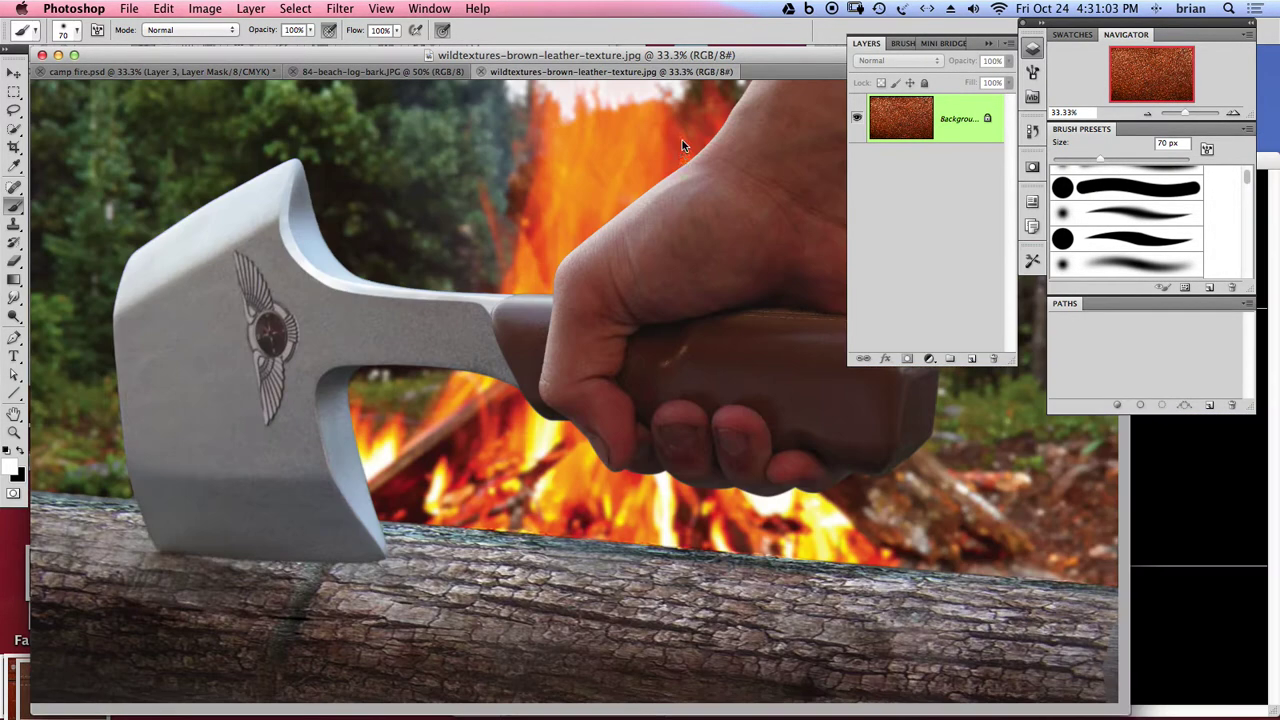
left_click(16, 74)
left_click_drag(502, 326, 168, 343)
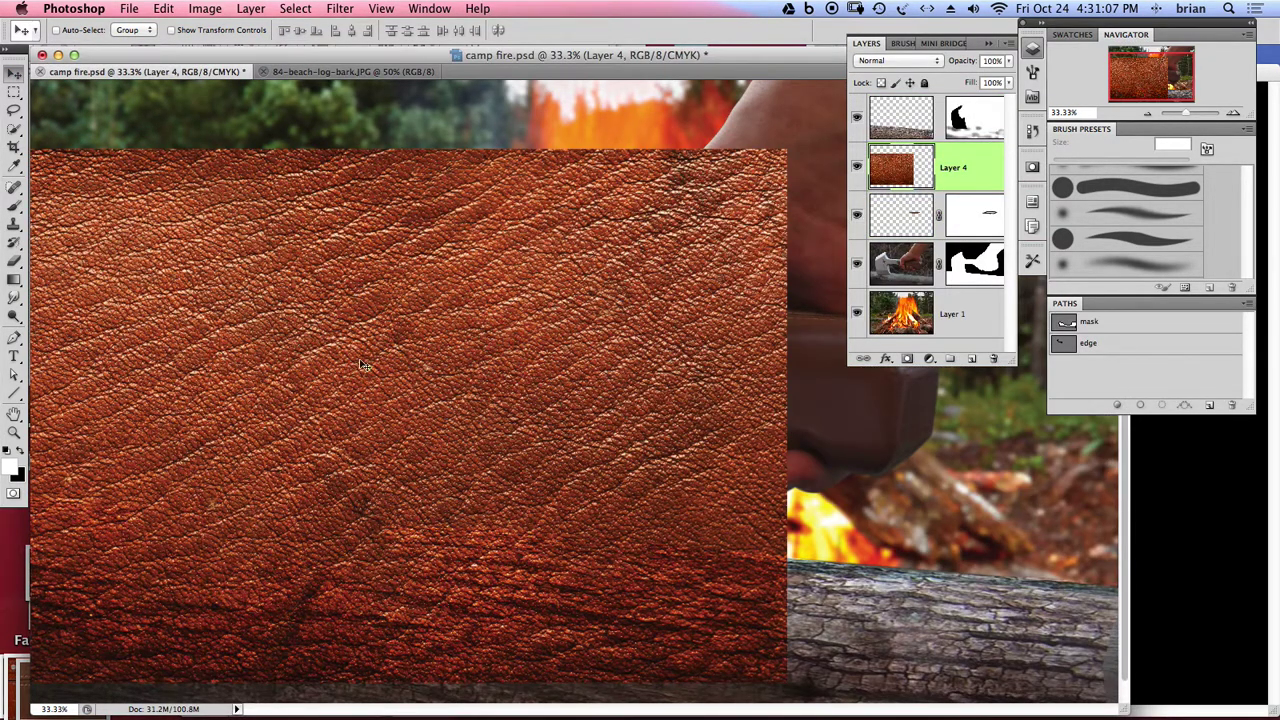
left_click_drag(466, 382, 716, 372)
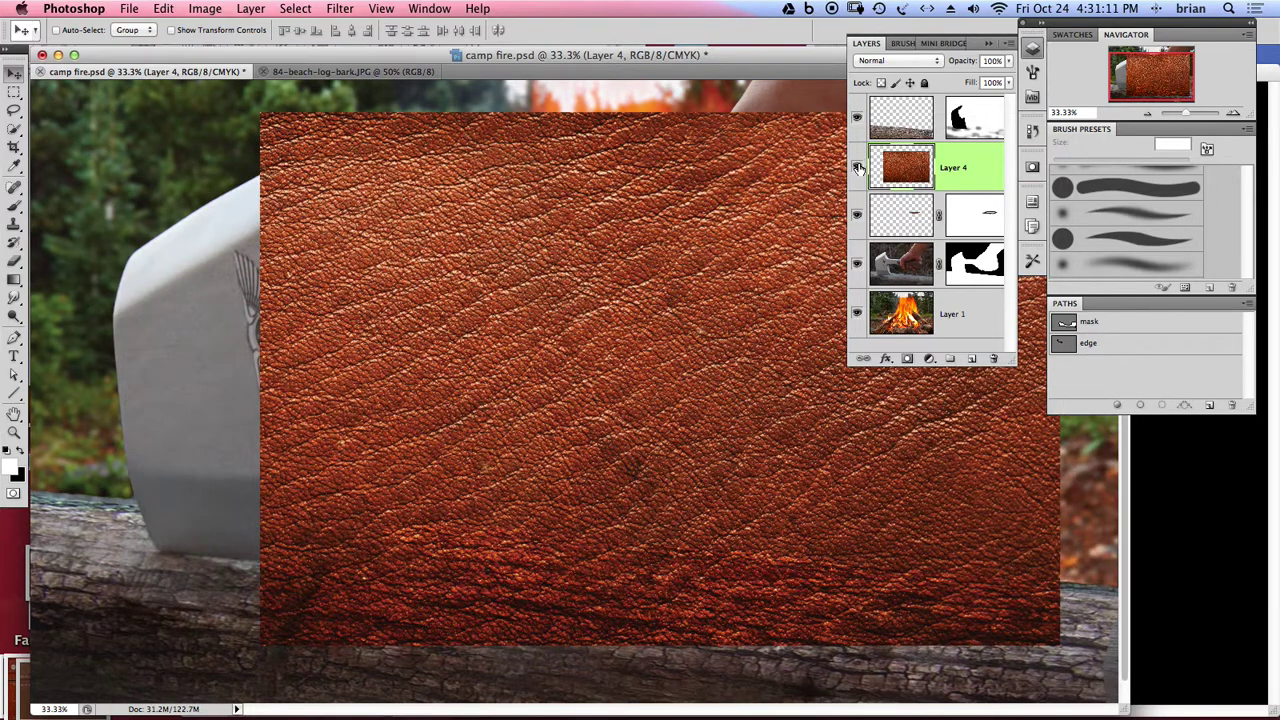
left_click(857, 167)
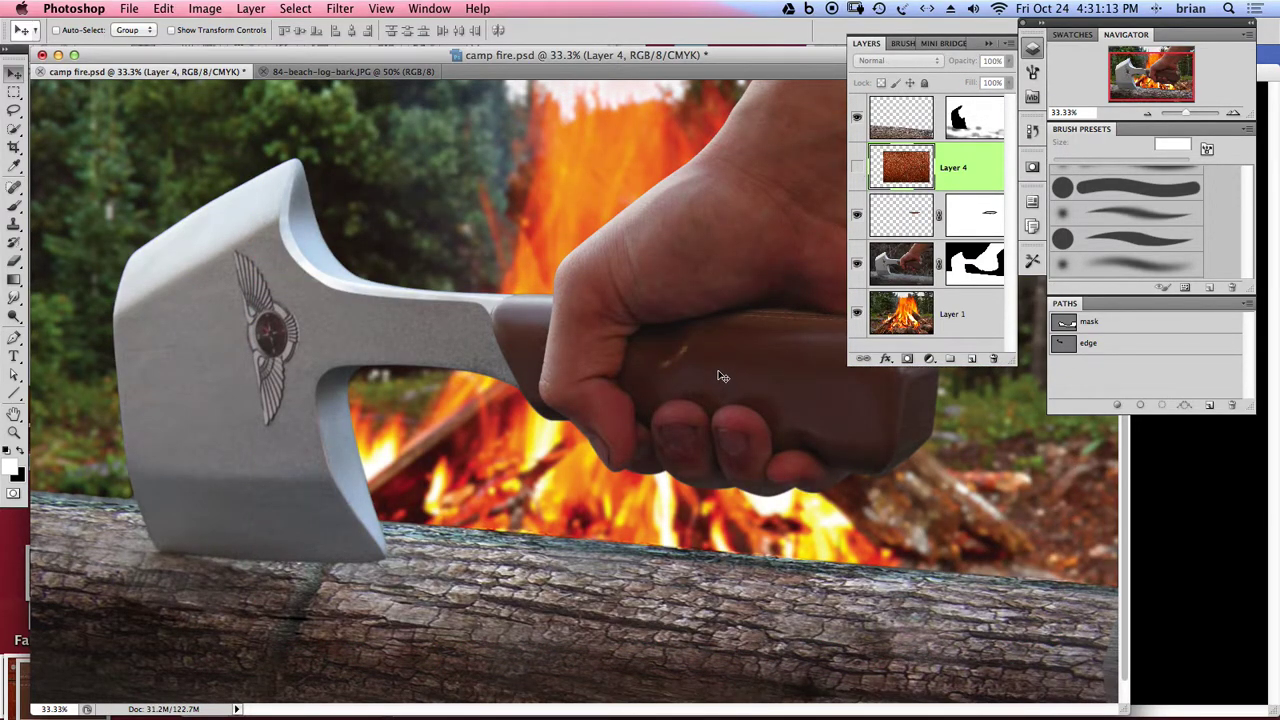
- Lasso the handle's large leather face and the small section beside the axe head together, using a 5 px feather
left_click_drag(654, 55, 425, 61)
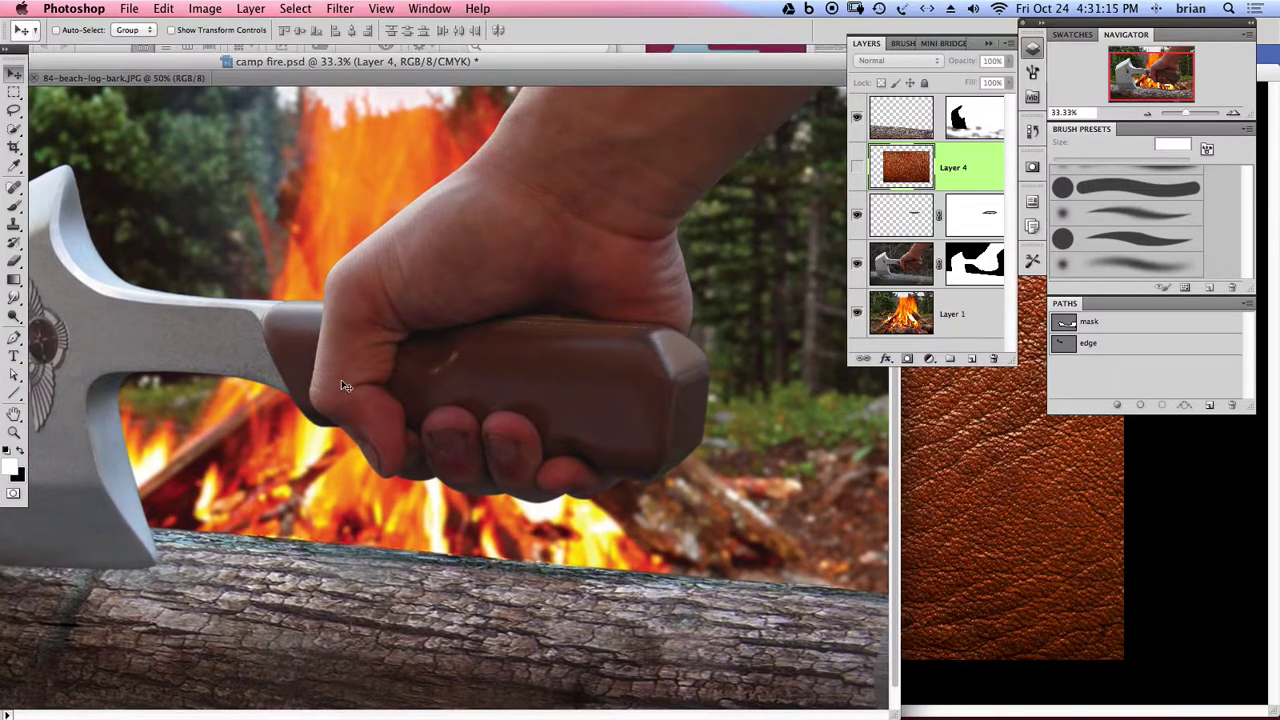
left_click(12, 111)
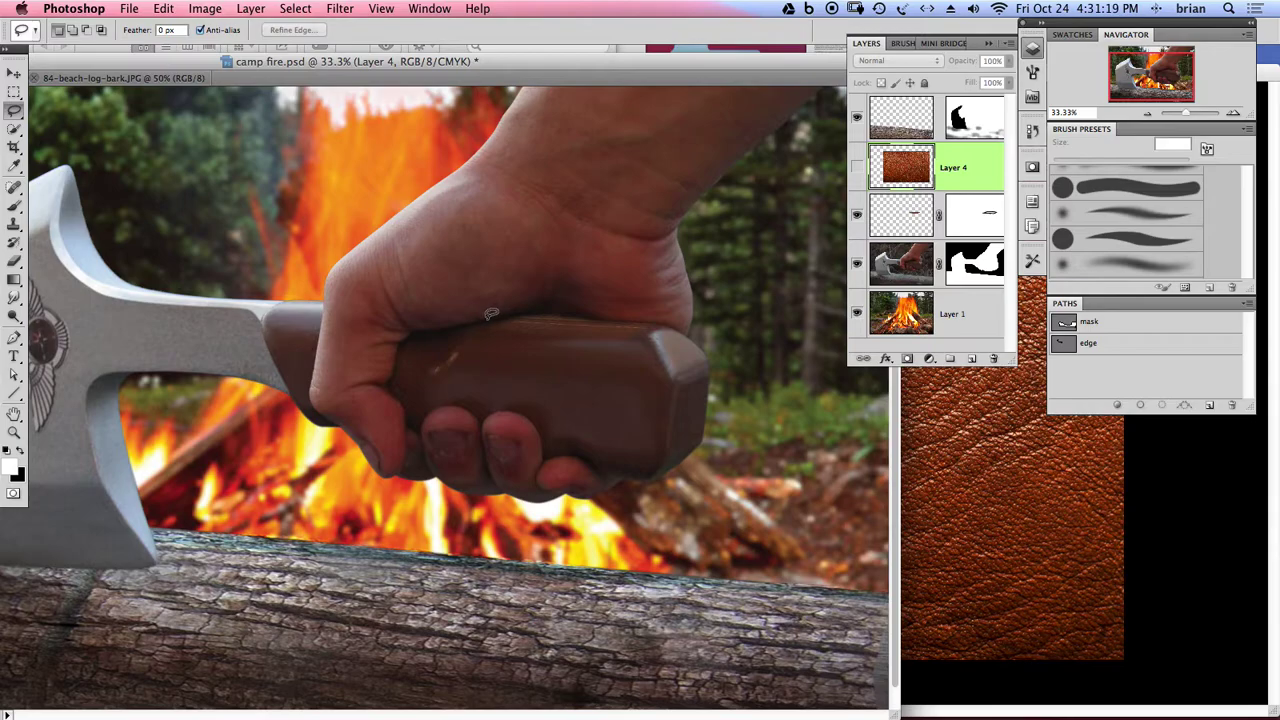
left_click(182, 30)
mouse_move(518, 312)
left_mouse_down()
mouse_move(405, 335)
mouse_move(398, 365)
left_mouse_up()
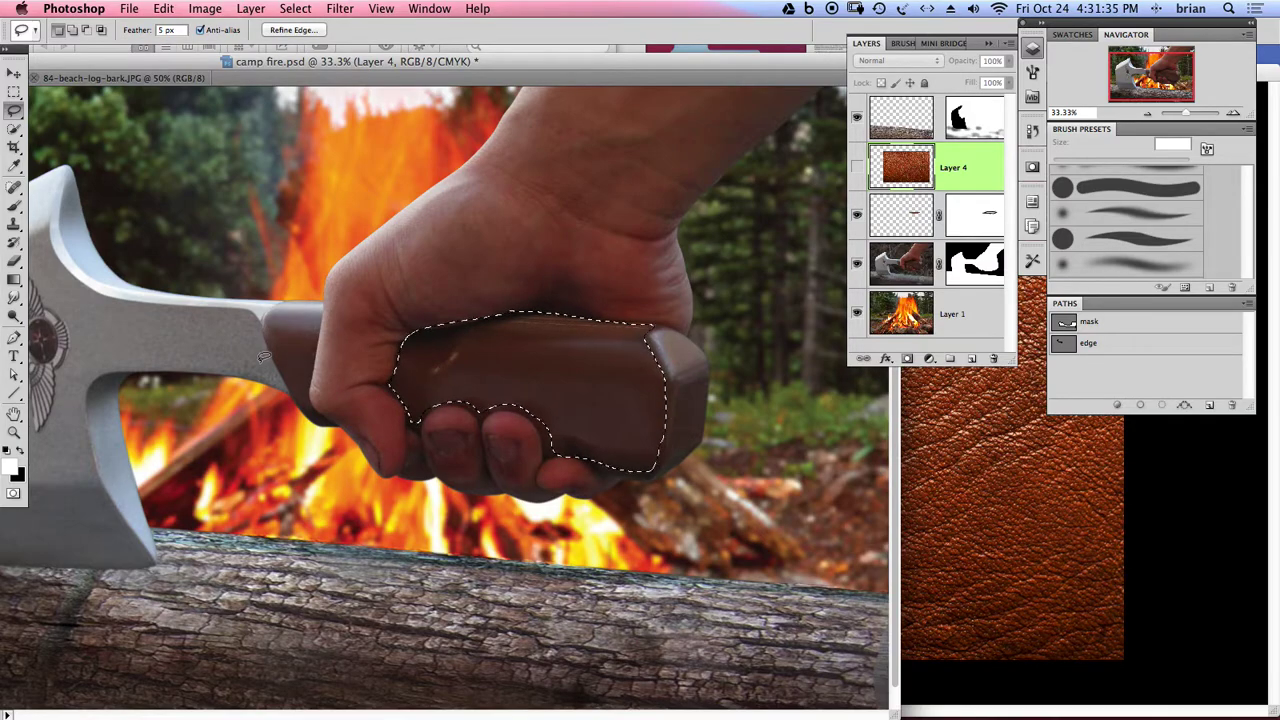
key("shift")
mouse_move(325, 300)
left_mouse_down()
mouse_move(290, 302)
mouse_move(268, 334)
mouse_move(310, 408)
mouse_move(340, 418)
mouse_move(390, 395)
mouse_move(438, 337)
left_mouse_up()
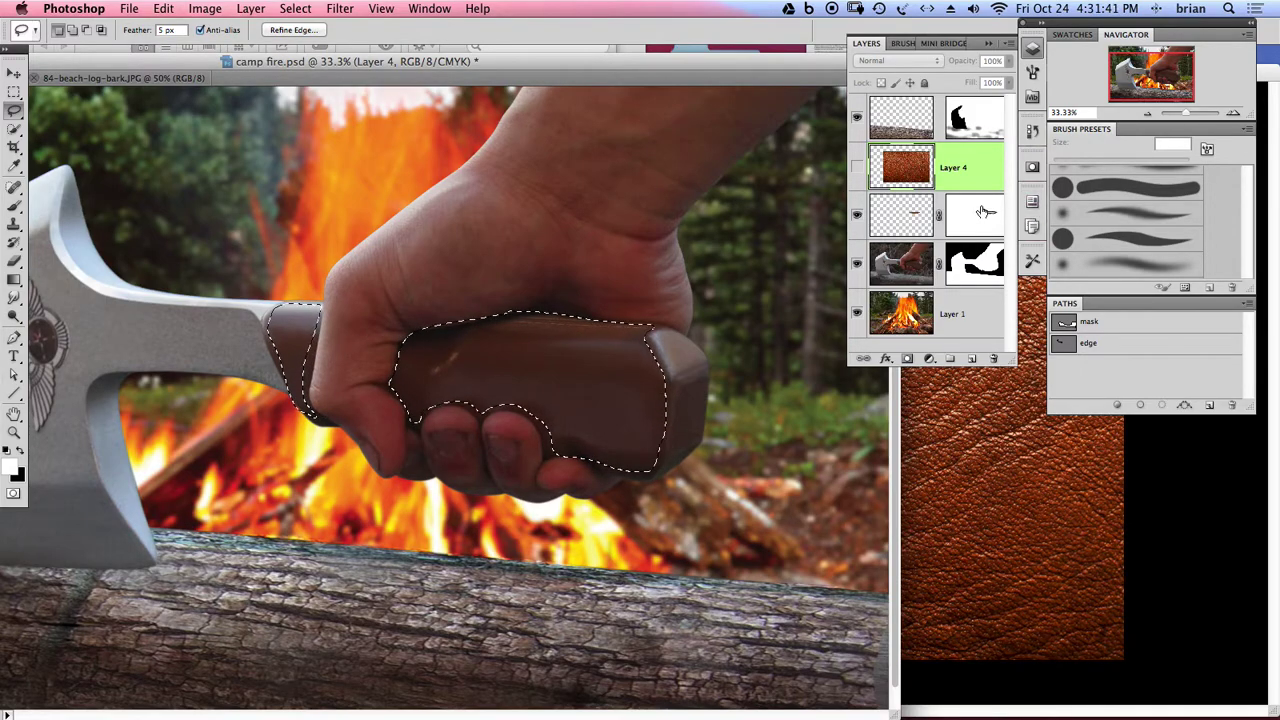
- Show the leather texture layer, mask it to the handle selection, and set the layer's opacity to 9%
left_click(856, 166)
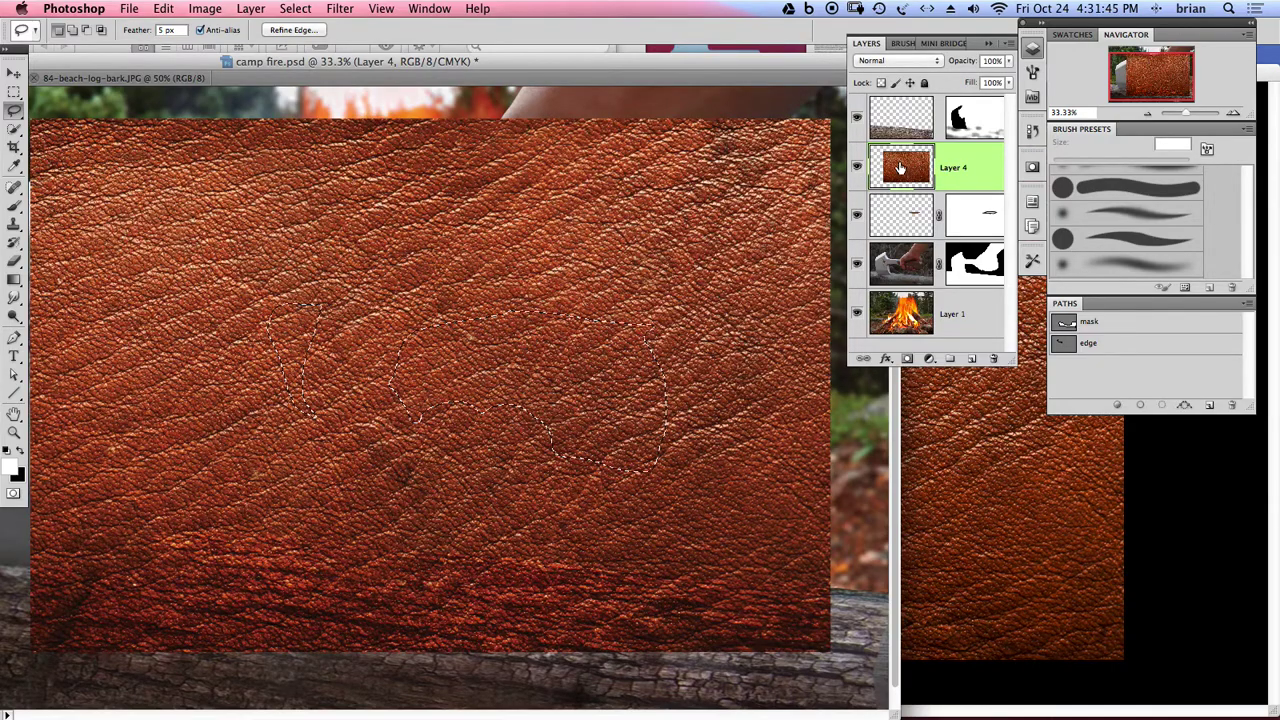
left_click(908, 359)
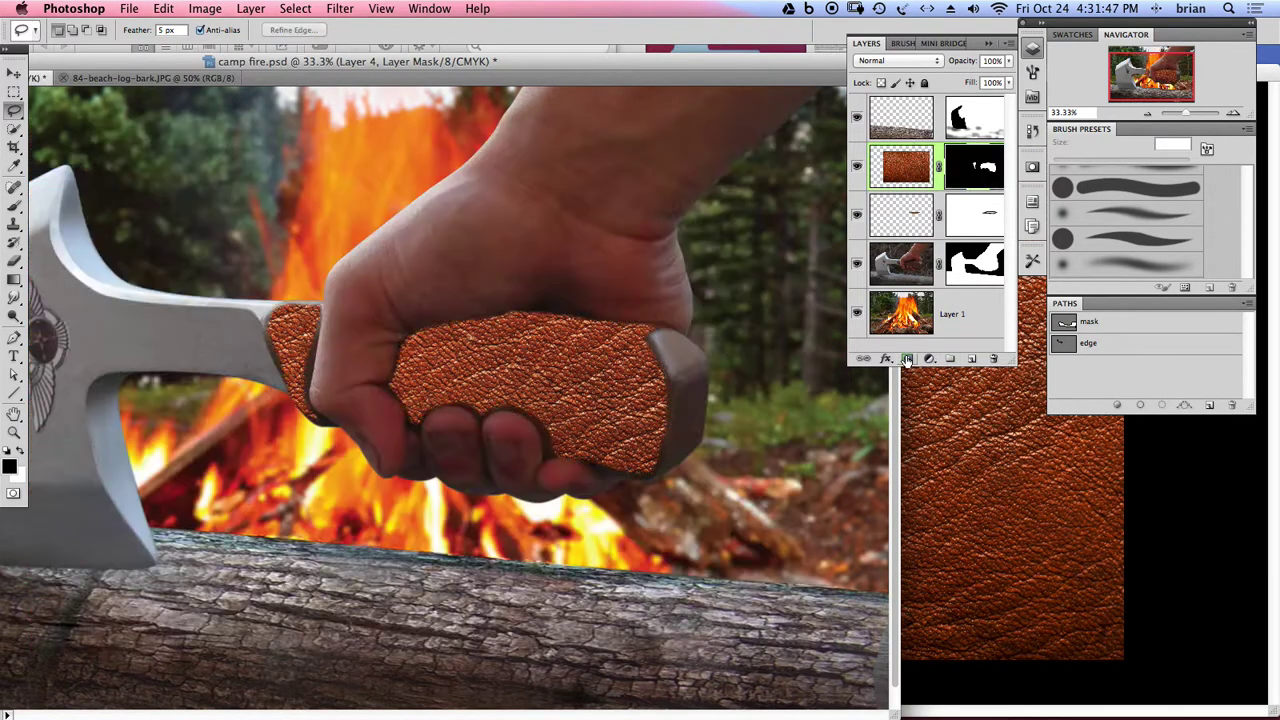
left_click(904, 166)
left_click(1009, 62)
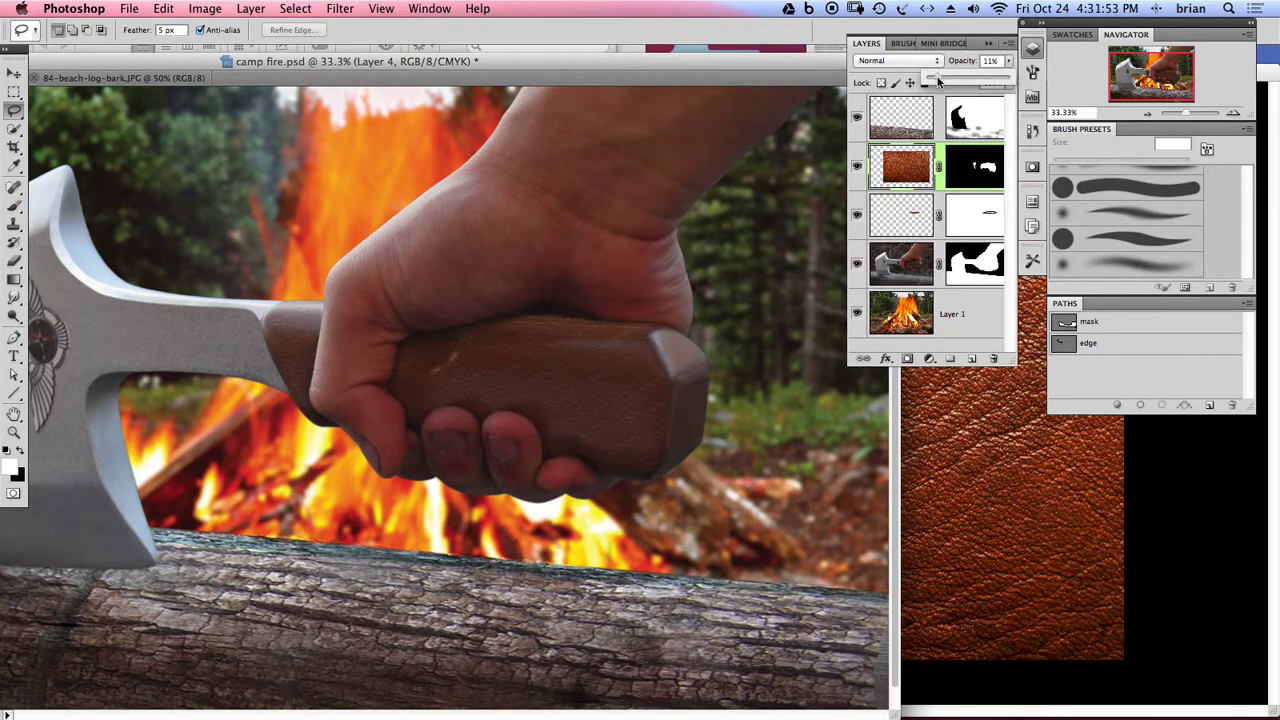
left_click_drag(937, 81, 935, 78)
left_click(724, 276)
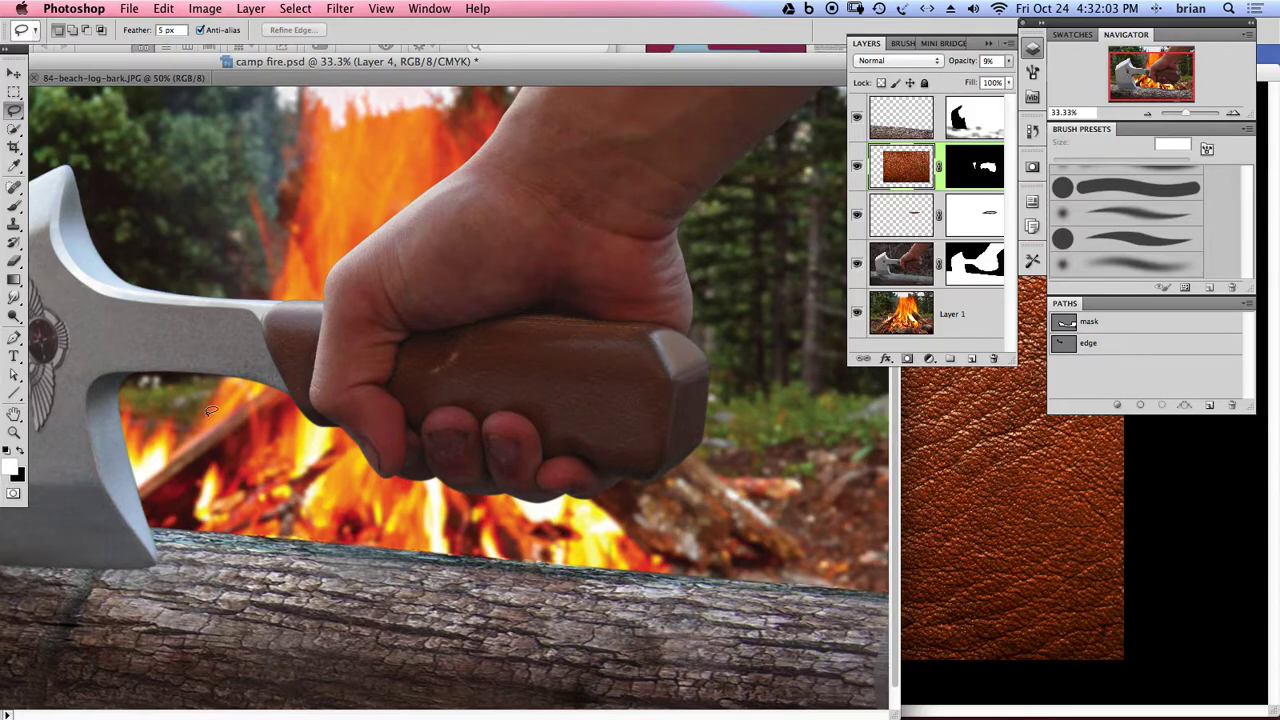
left_click(15, 207)
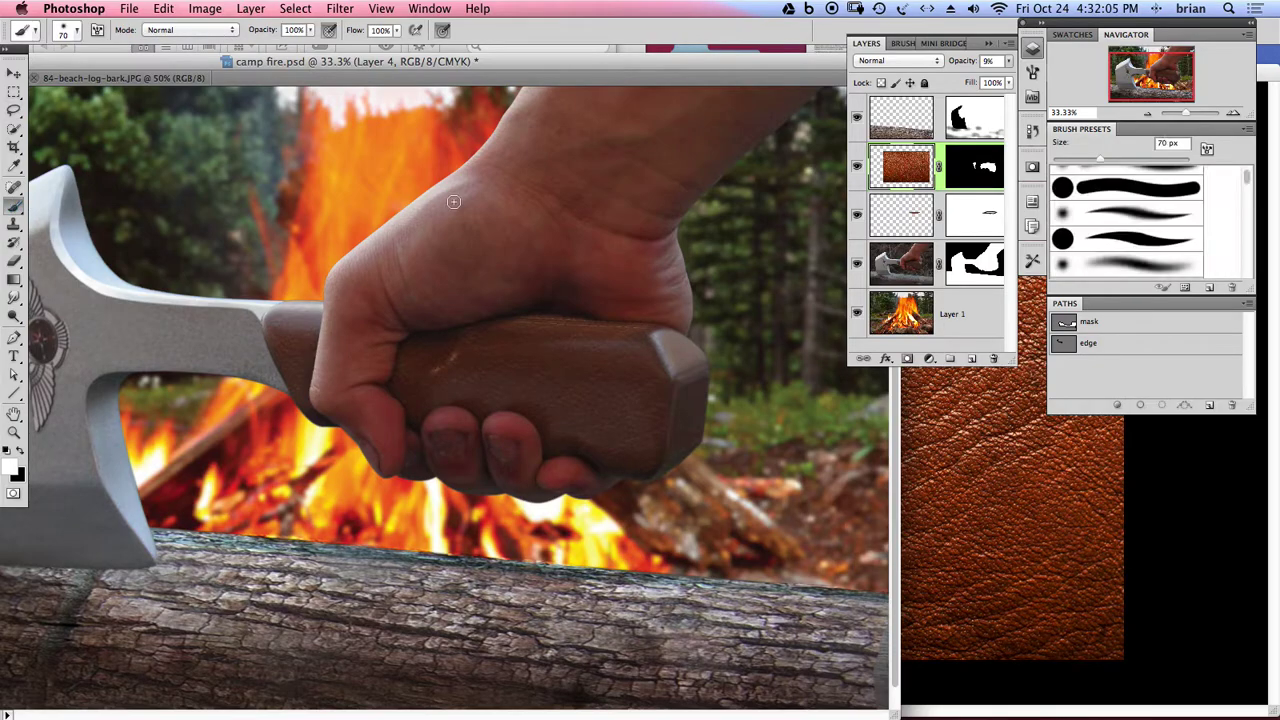
left_click(987, 170)
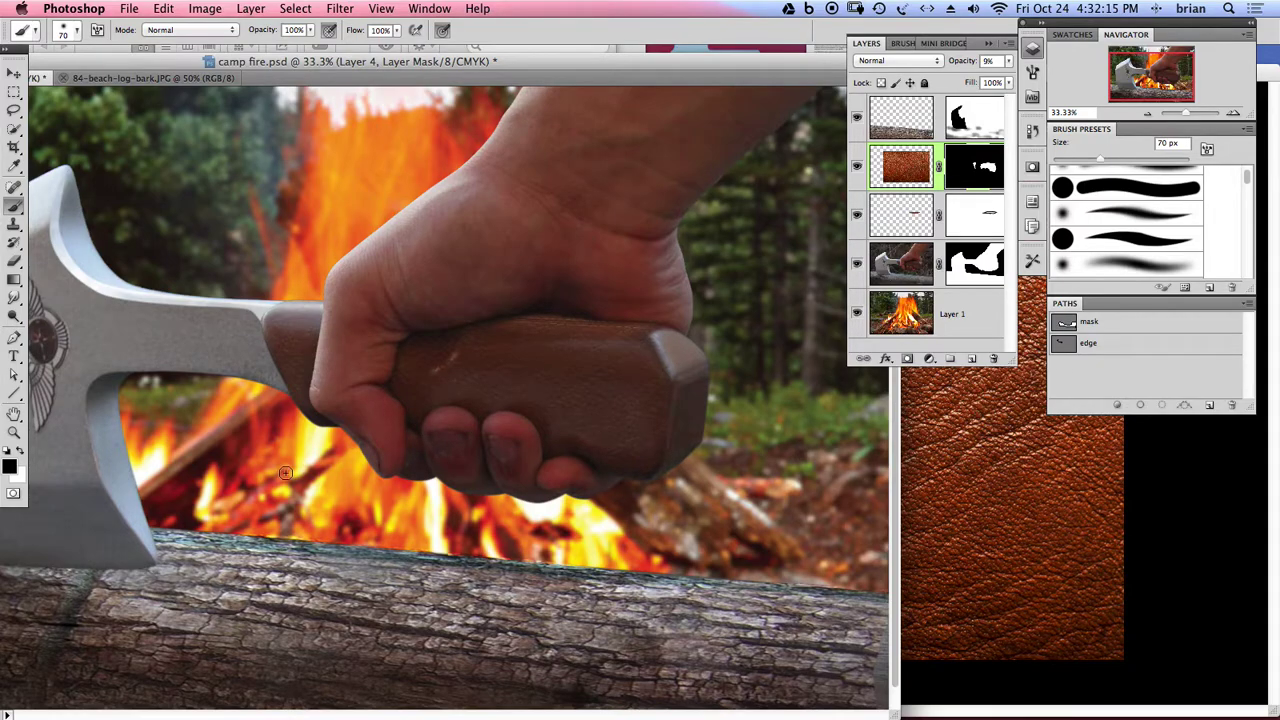
- Copy a rectangular piece of wildtextures-brown-leather-texture.jpg, restore the source image, and paste the piece into camp fire.psd as a new layer
left_click(1005, 494)
left_click(14, 90)
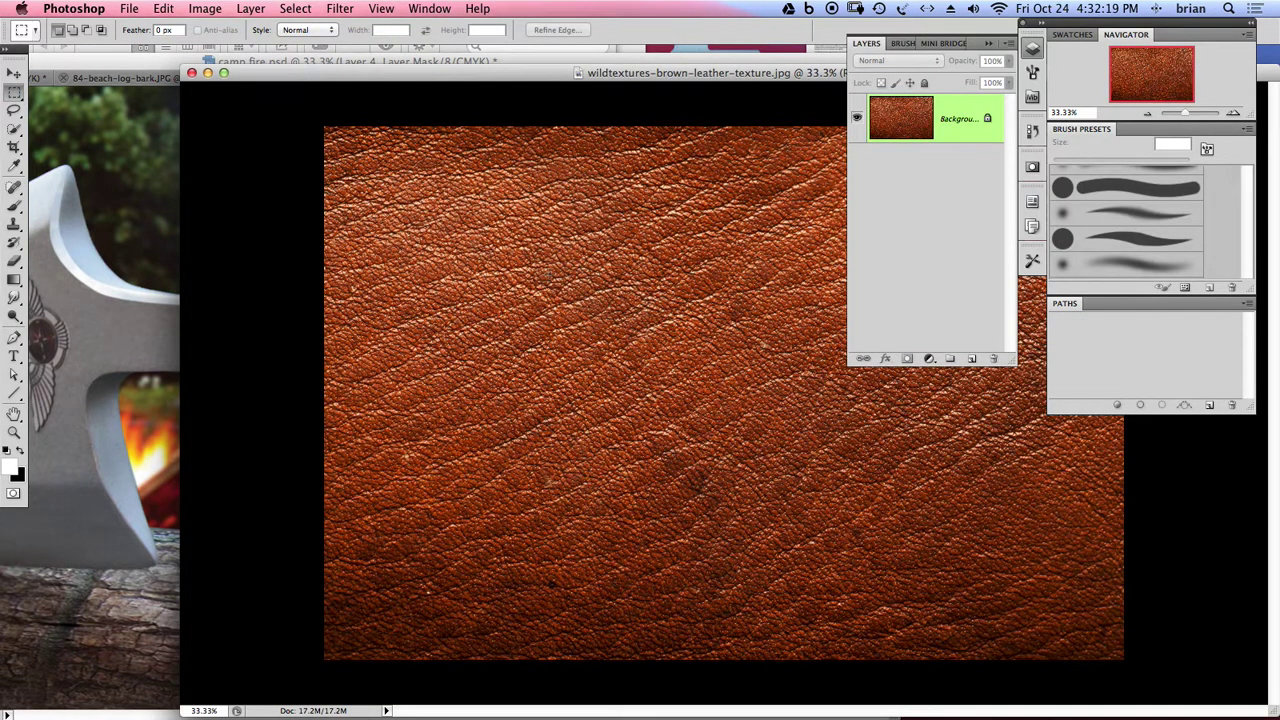
left_click_drag(655, 446, 637, 430)
key("super+BackSpace")
key("super+d")
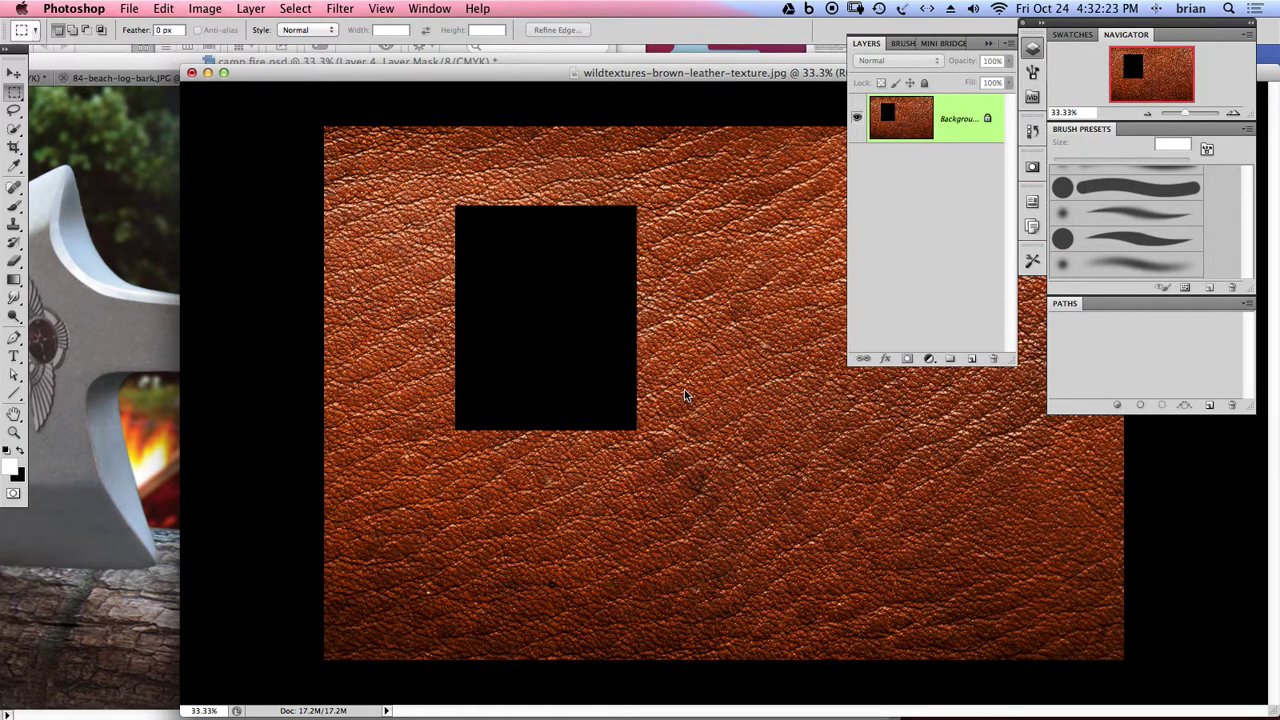
key("super+alt+z")
key("super+alt+z")
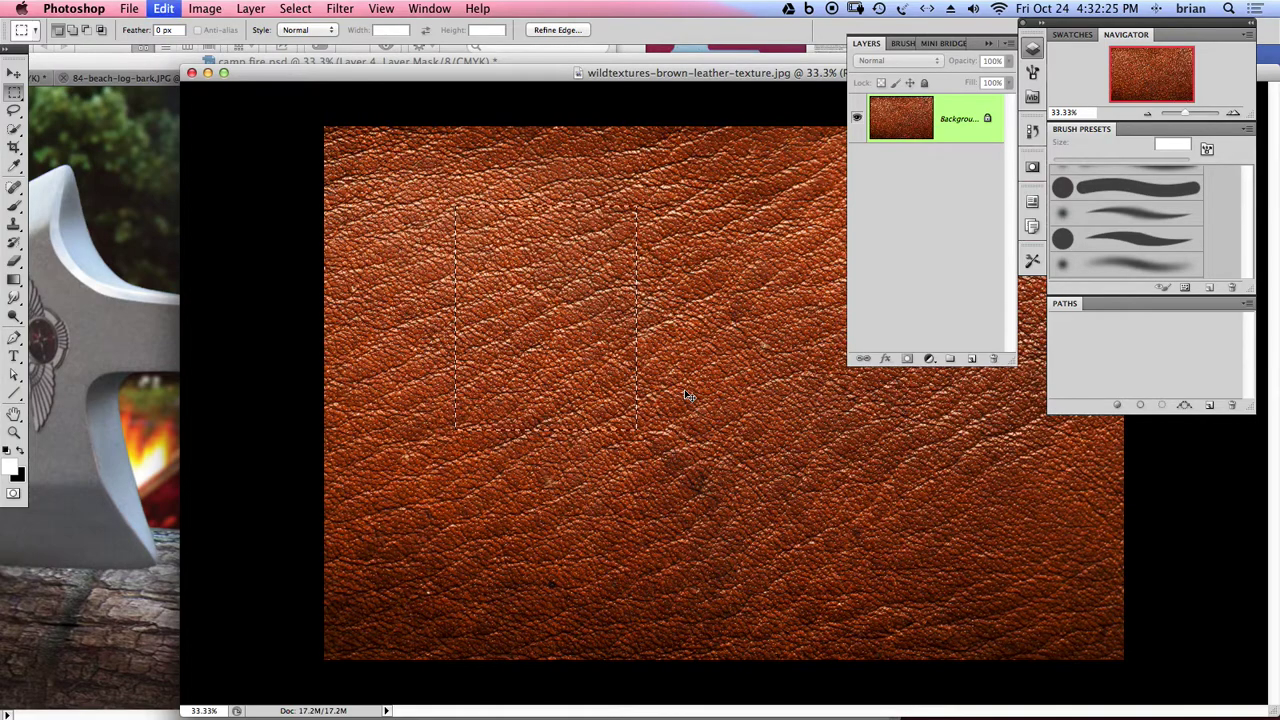
key("ctrl+Tab")
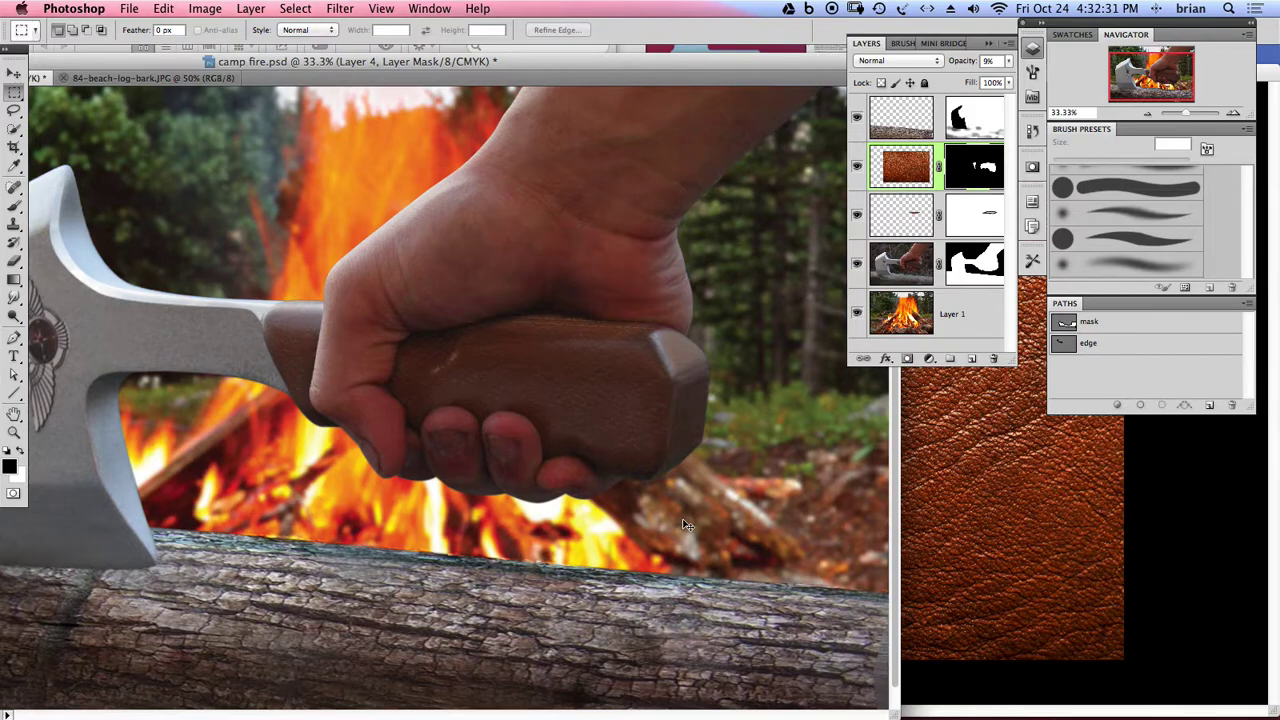
key("super+v")
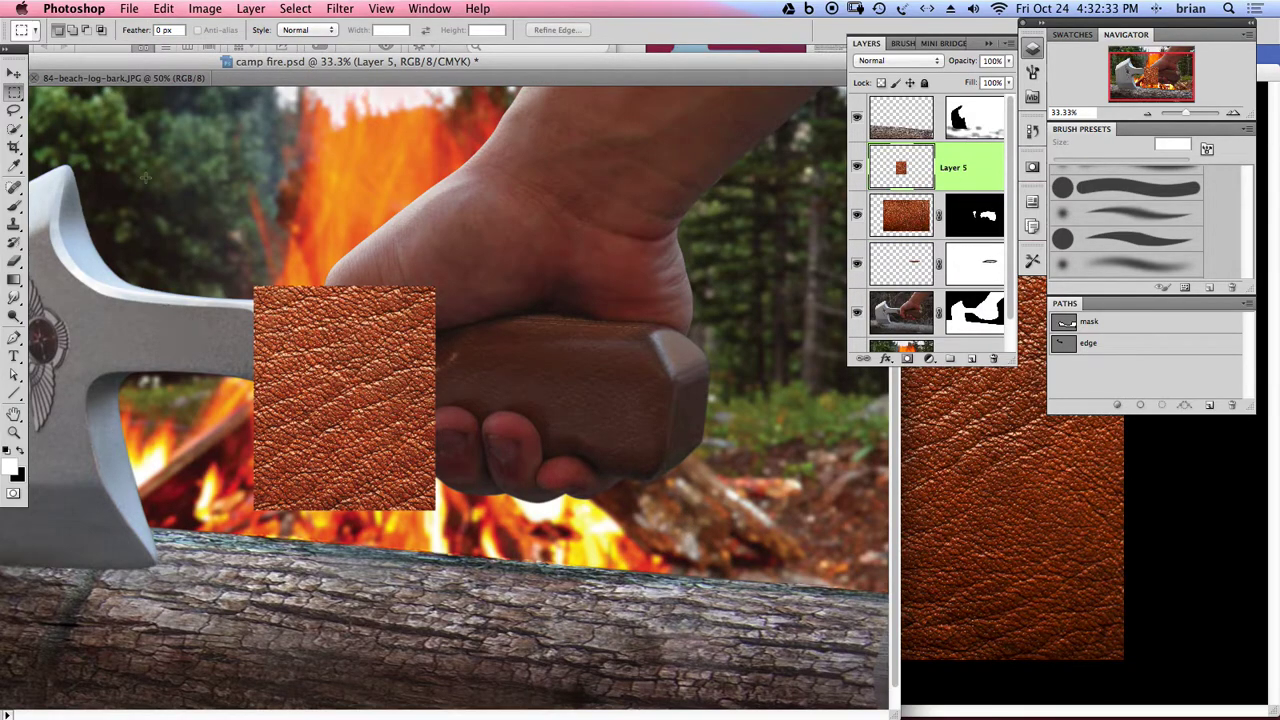
- Cut the pasted leather piece down to its lower corner portion and move it over the end of the handle
mouse_move(257, 371)
left_mouse_down()
mouse_move(330, 550)
mouse_move(354, 547)
left_mouse_up()
key("Delete")
left_click_drag(305, 233, 485, 388)
key("Delete")
key("super+d")
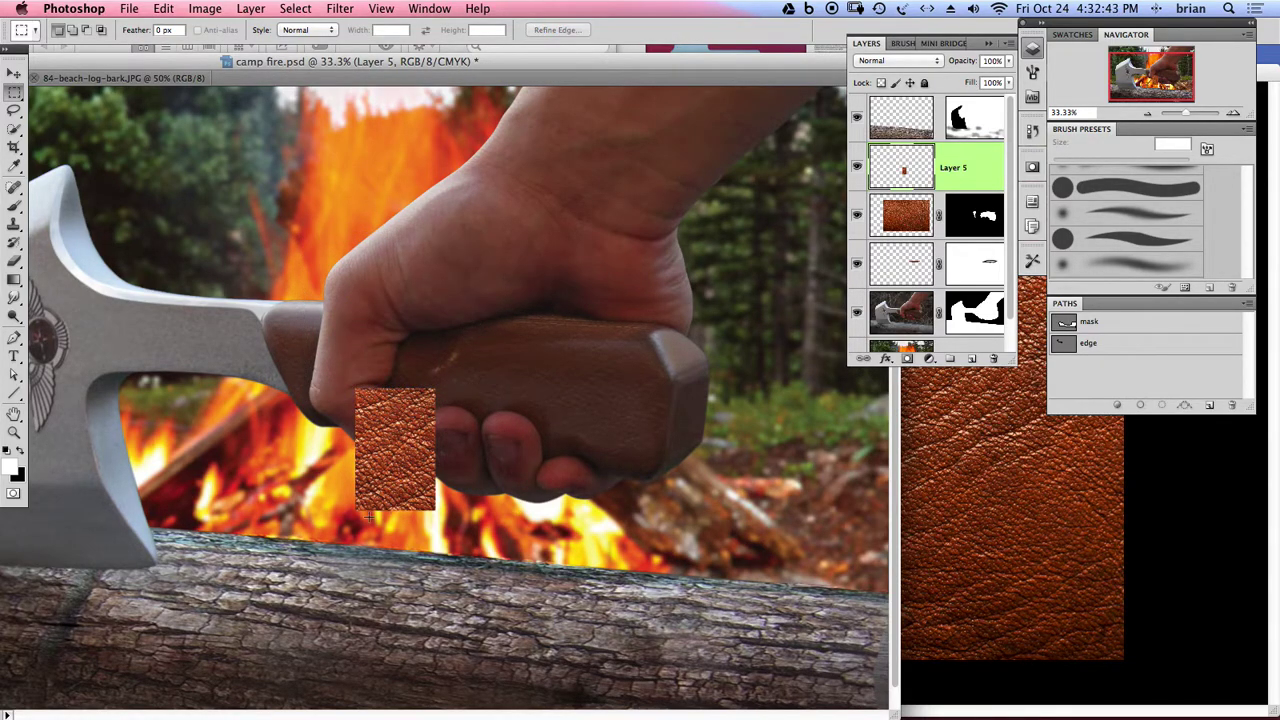
left_click(14, 73)
left_click_drag(412, 452, 718, 435)
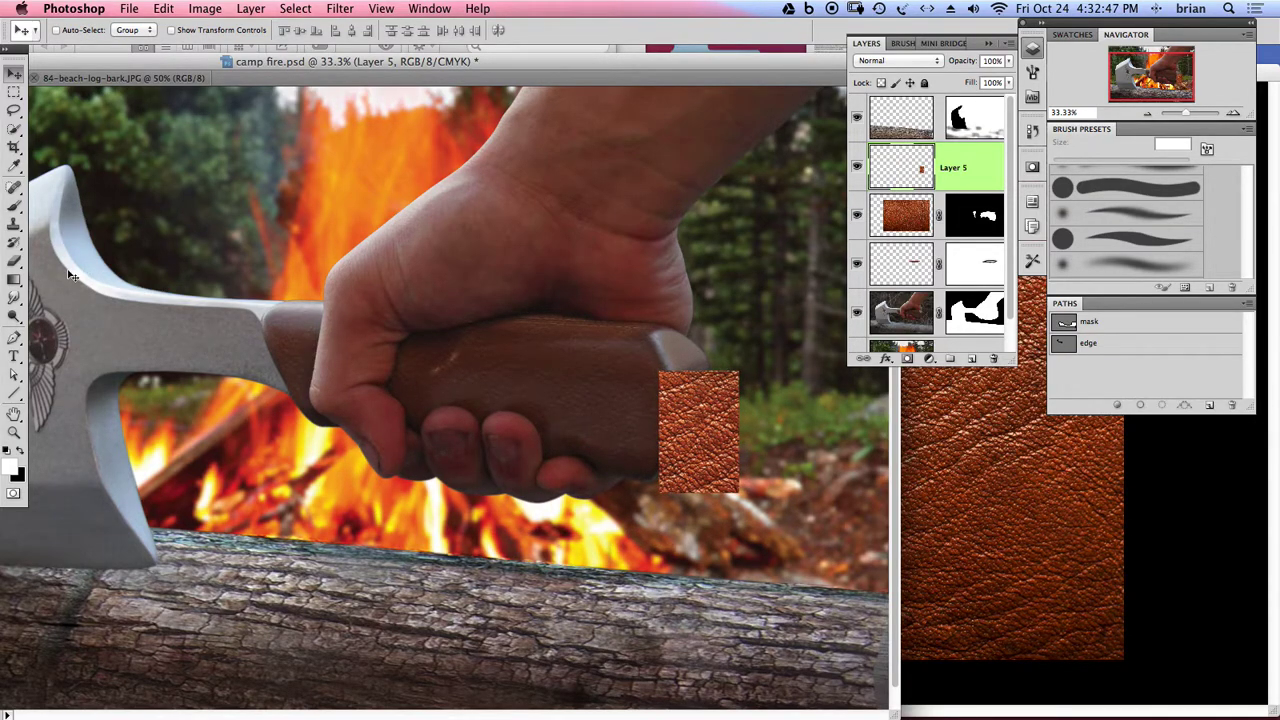
- Distort the small leather patch's corners to fit the handle's end face, and set its layer opacity to 13%
left_click(164, 9)
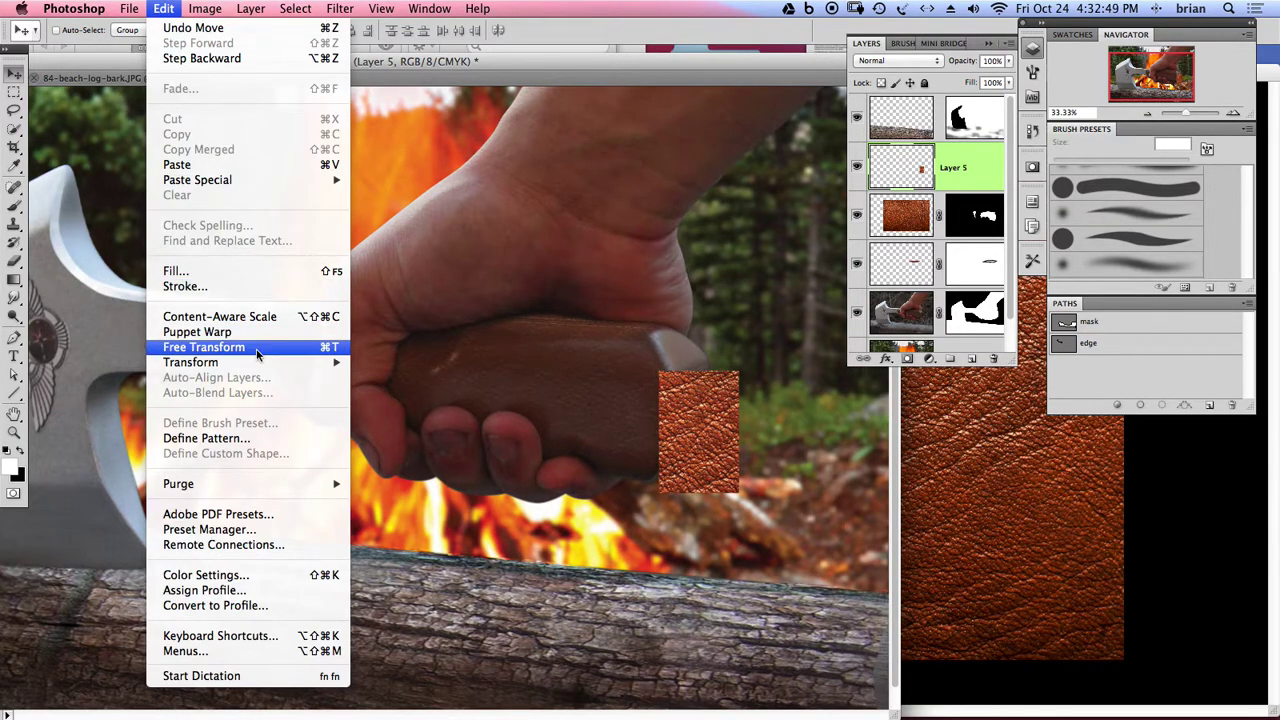
mouse_move(258, 366)
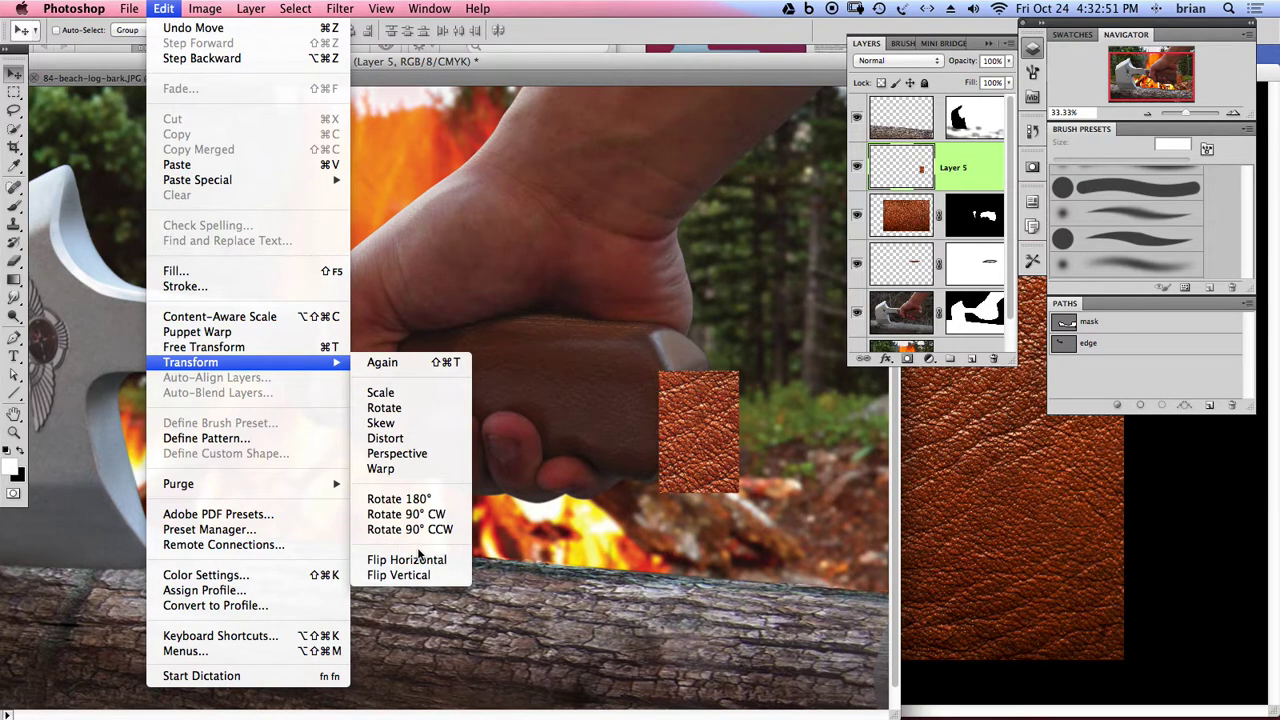
left_click(385, 438)
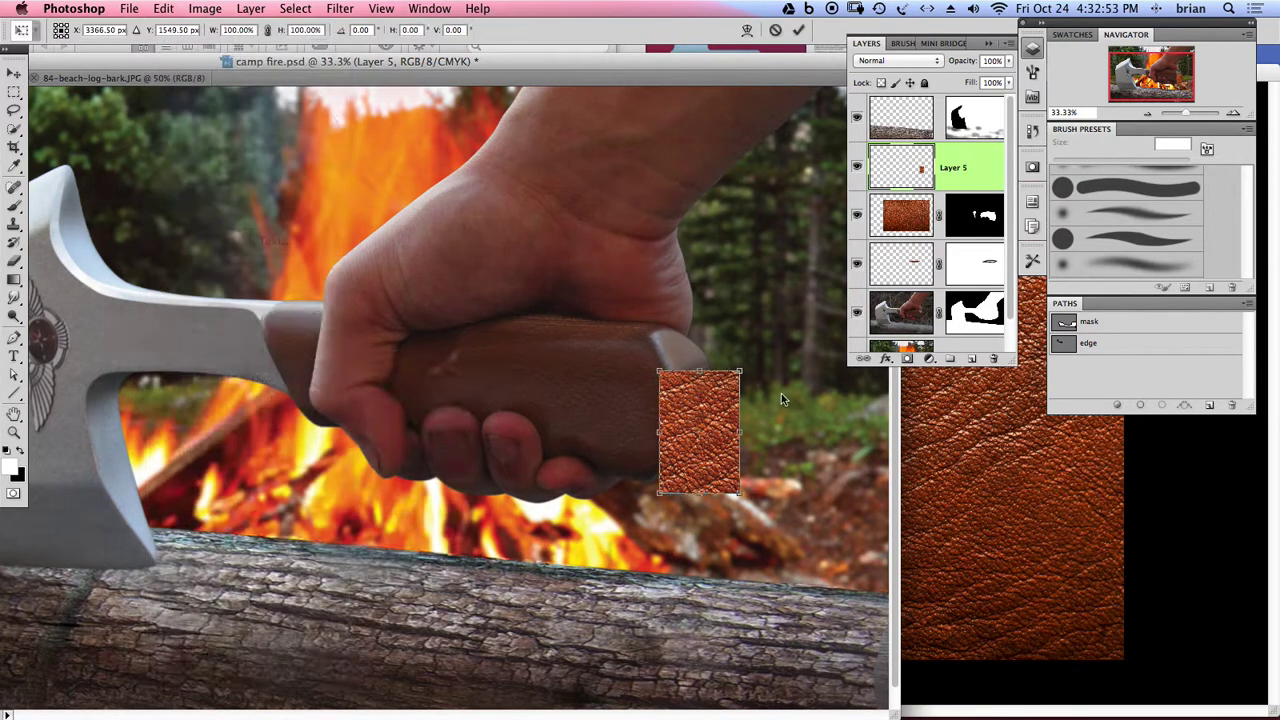
mouse_move(703, 378)
left_mouse_down()
mouse_move(688, 446)
mouse_move(708, 372)
left_mouse_up()
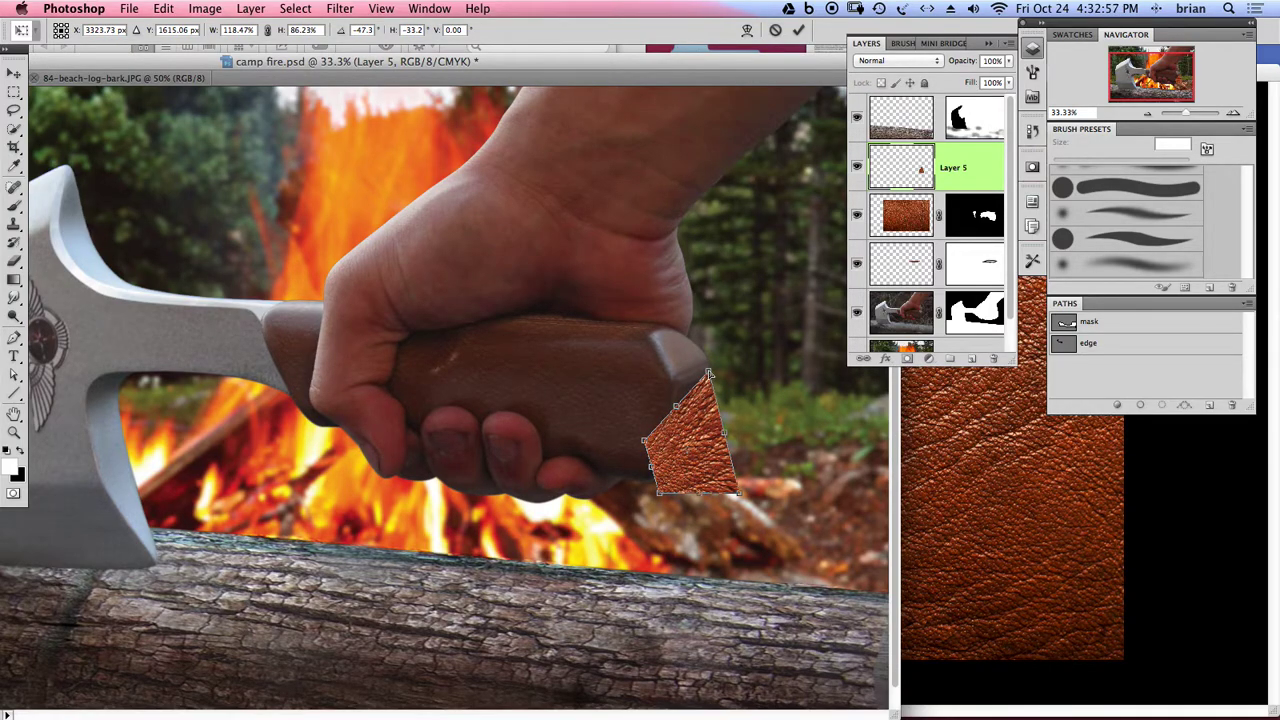
left_click_drag(646, 440, 672, 383)
left_click_drag(662, 490, 667, 463)
left_click_drag(740, 497, 709, 442)
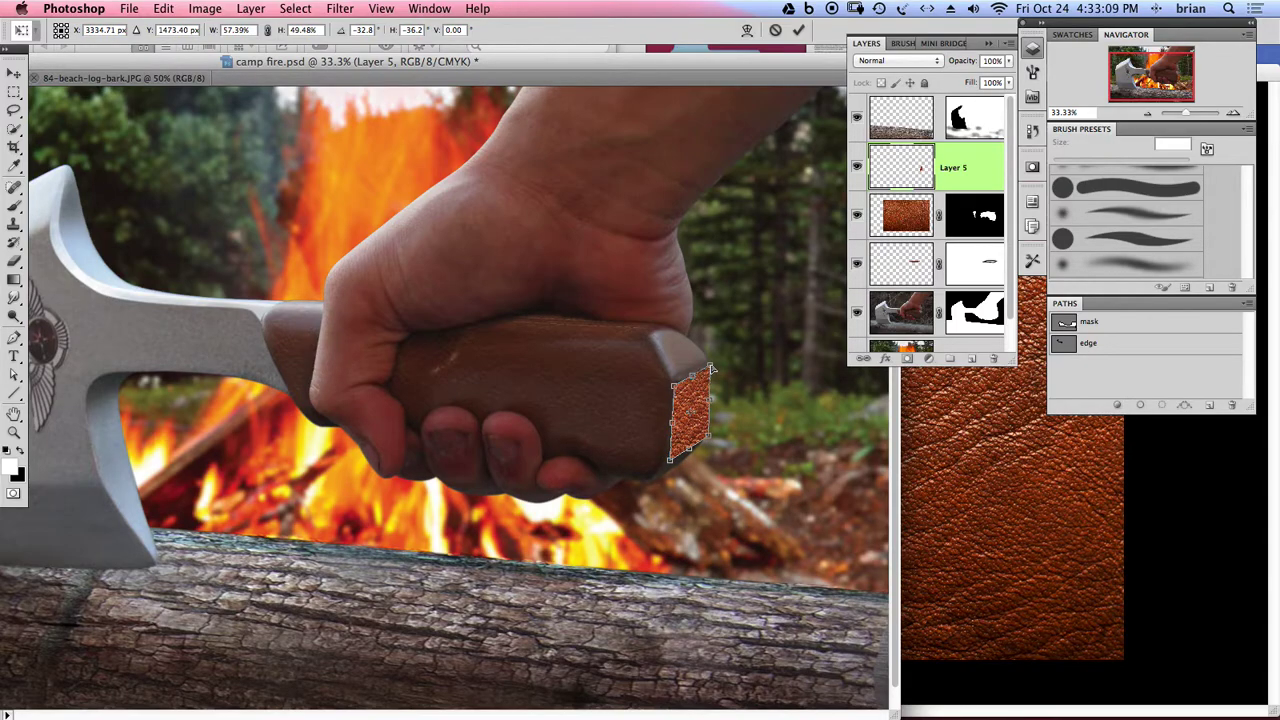
key("Return")
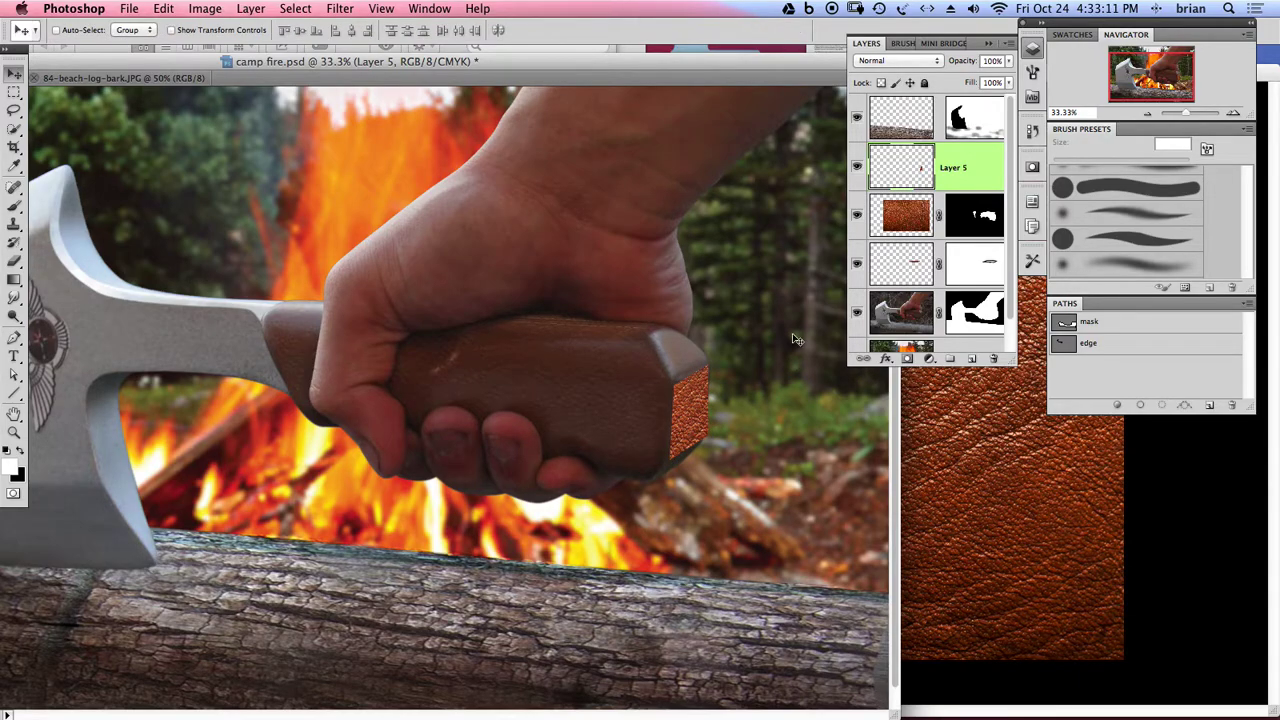
left_click(1009, 62)
left_click_drag(959, 81, 941, 84)
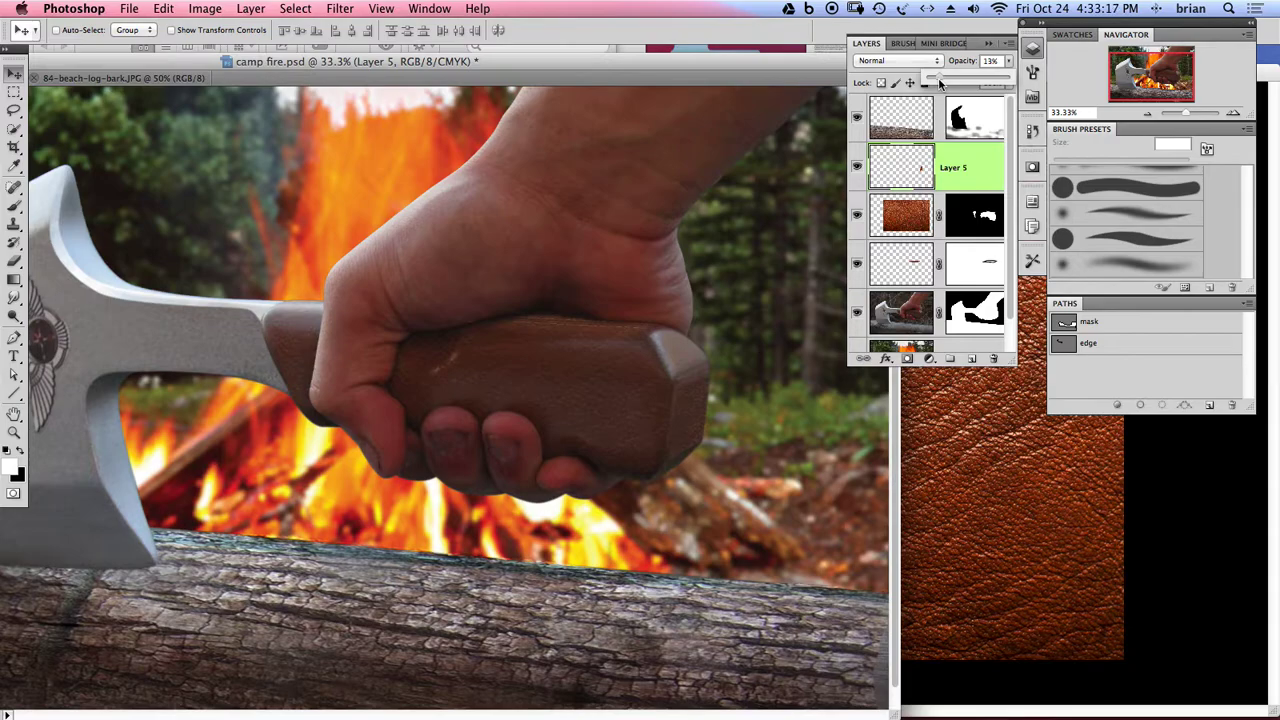
- Stretch the end patch to 151.56% height, rotate it 3.21°, and reposition it to cover the handle's whole end
key("super+equal")
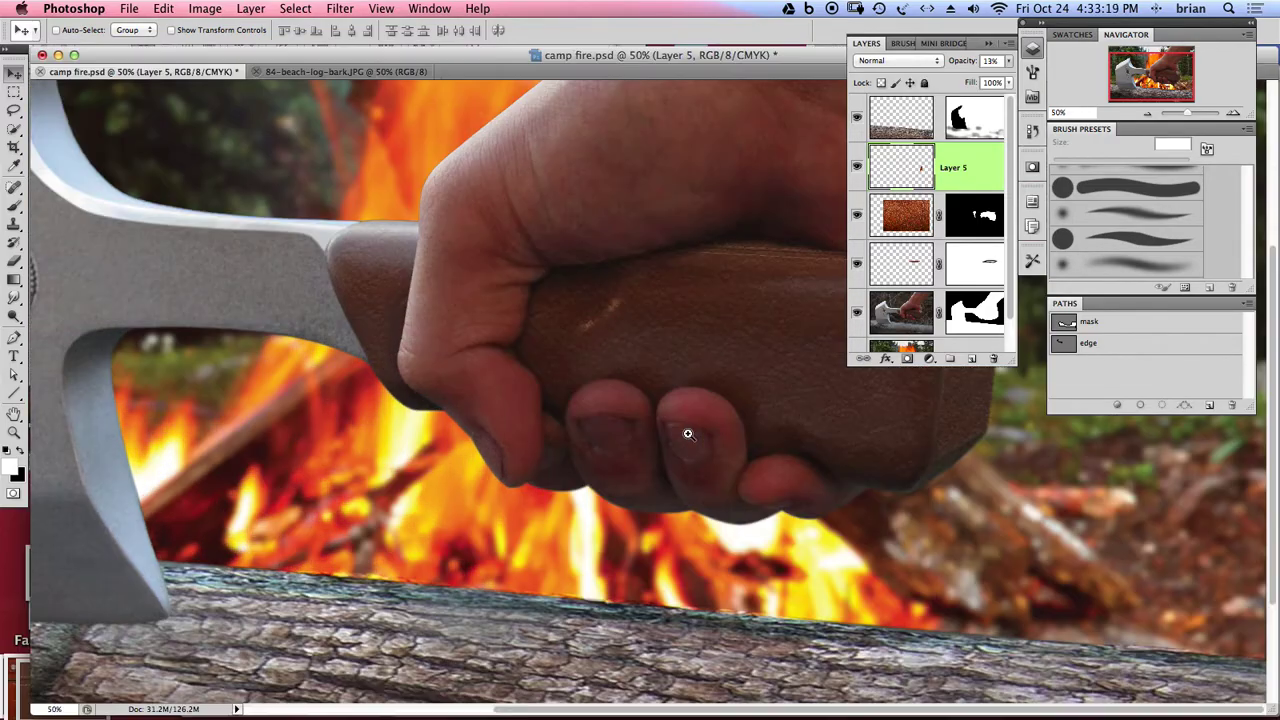
left_click_drag(738, 55, 470, 89)
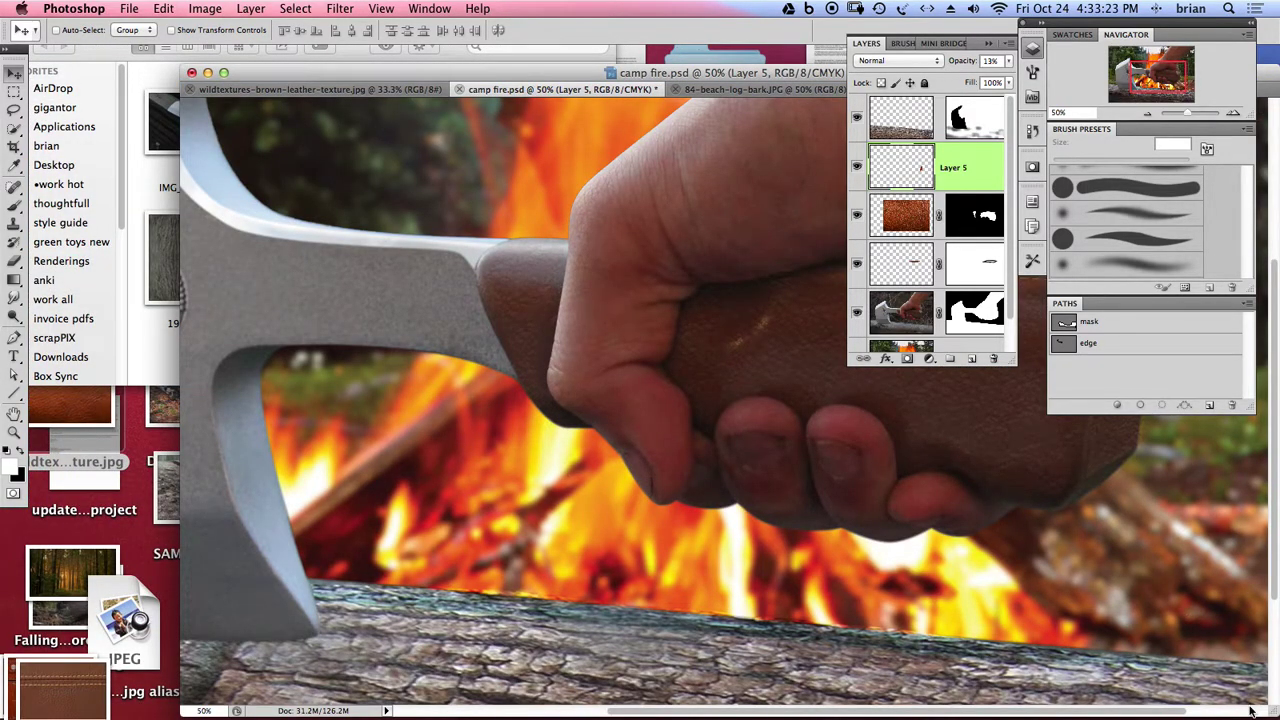
left_click_drag(1249, 708, 836, 714)
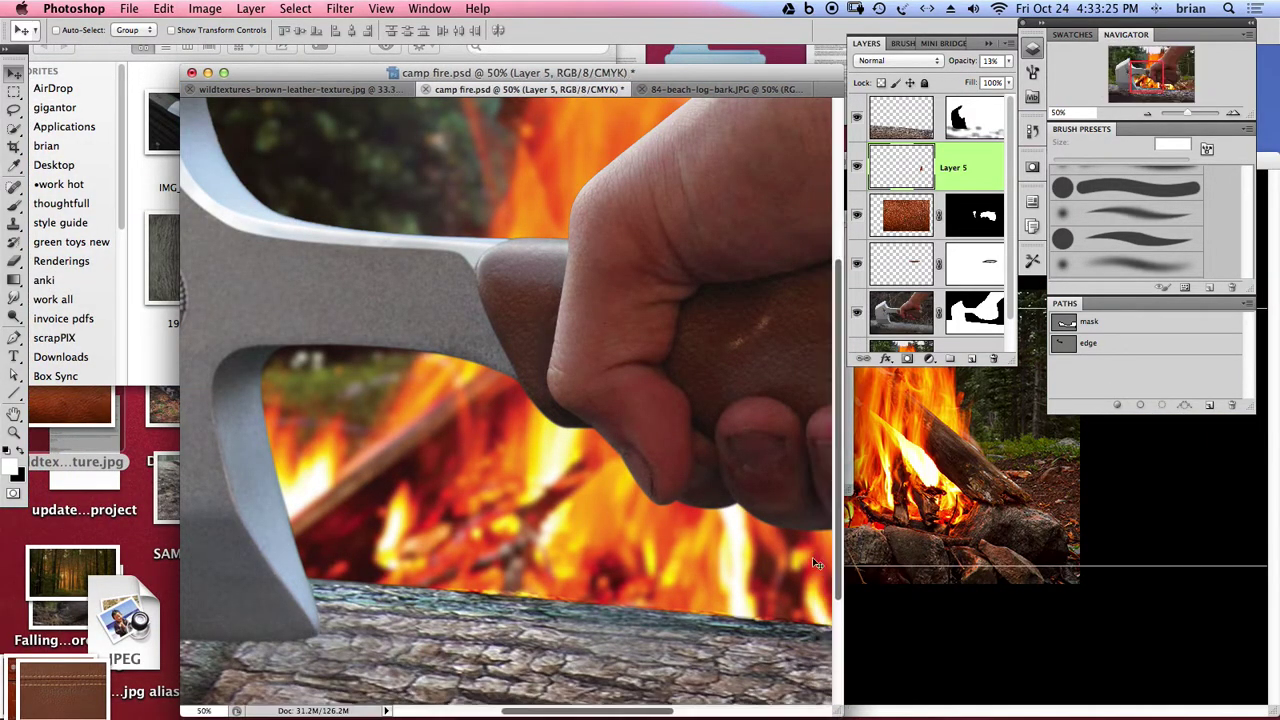
left_click_drag(826, 580, 648, 379)
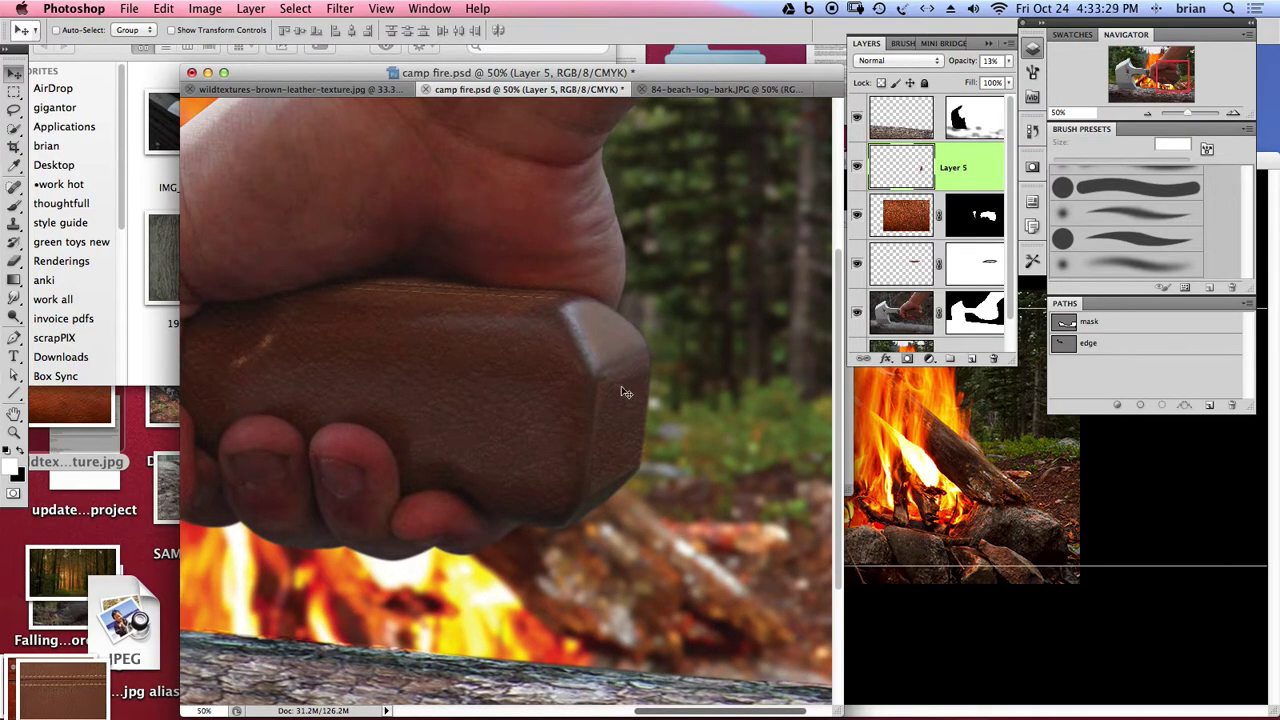
key("super+t")
left_click_drag(622, 354, 620, 296)
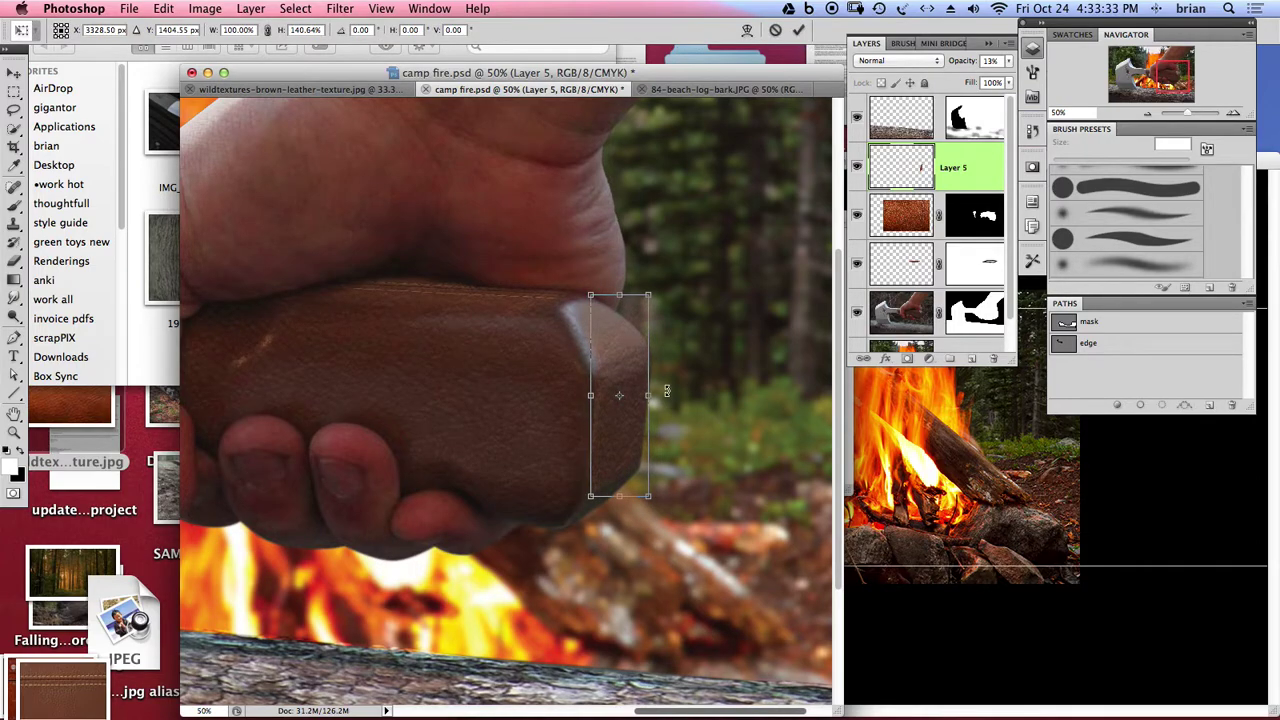
left_click_drag(621, 495, 621, 512)
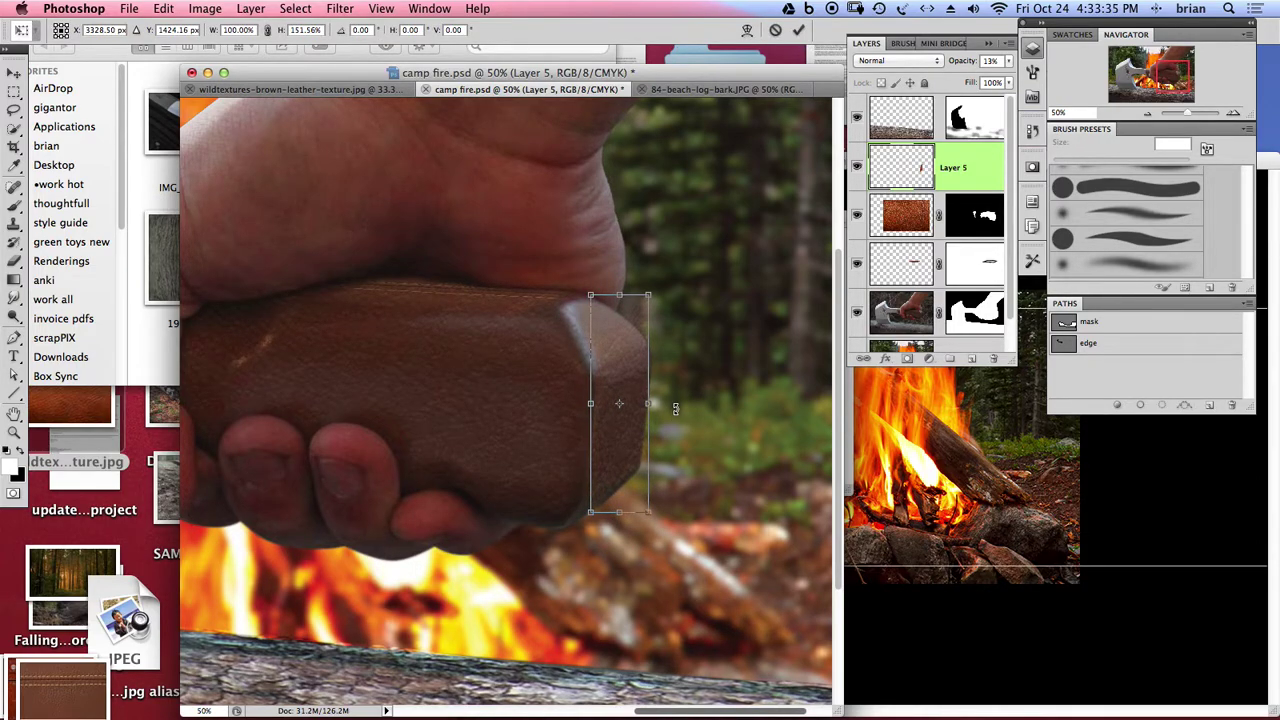
left_click_drag(692, 489, 689, 496)
left_click_drag(616, 434, 614, 443)
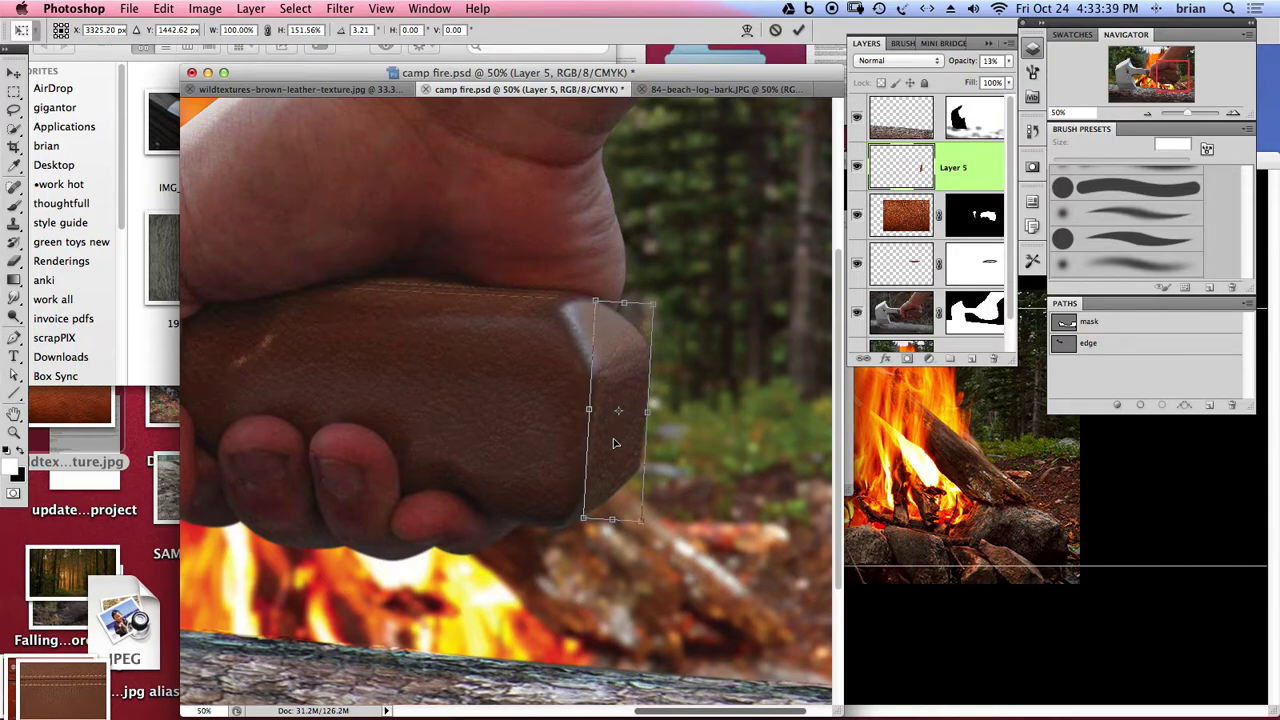
key("Return")
- Lasso and remove the leather patch's excess beyond the handle end's upper corner, lower corner and outer edge, redoing poor selections
left_click(16, 110)
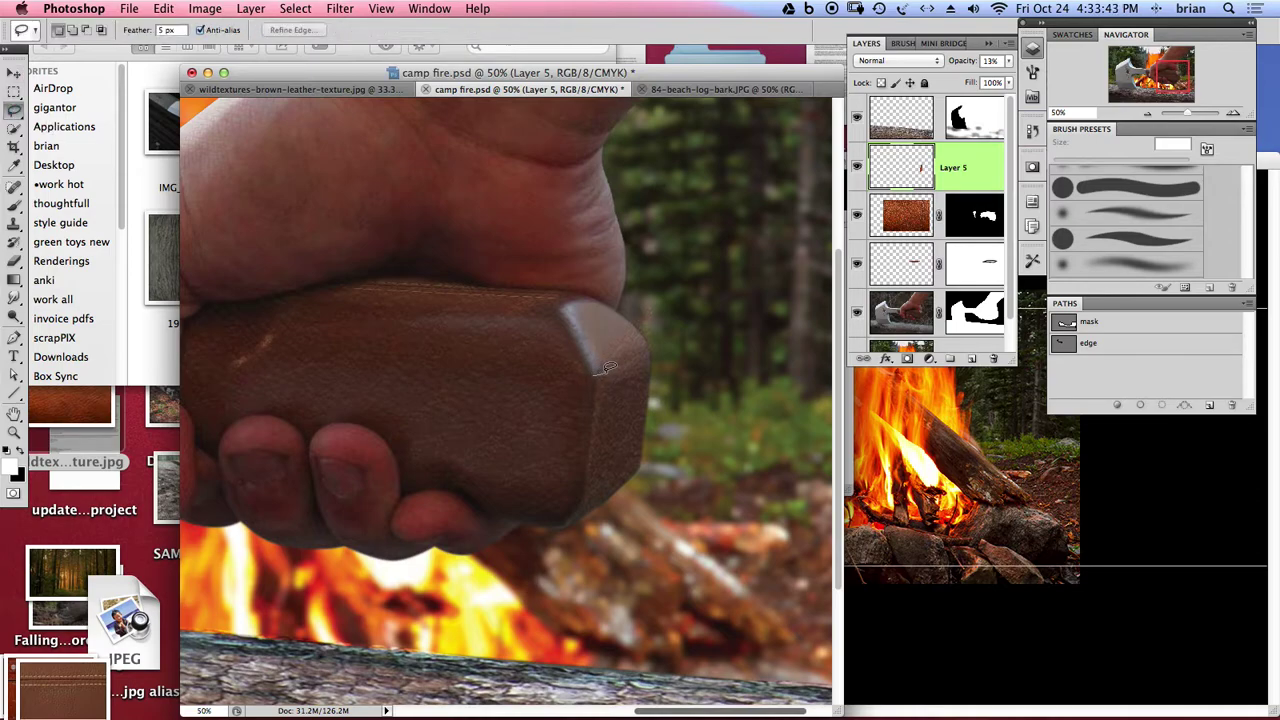
mouse_move(630, 360)
left_mouse_down()
mouse_move(668, 340)
mouse_move(590, 372)
mouse_move(680, 278)
mouse_move(660, 340)
left_mouse_up()
left_click(690, 492)
mouse_move(641, 465)
left_mouse_down()
mouse_move(551, 520)
mouse_move(630, 510)
mouse_move(655, 466)
left_mouse_up()
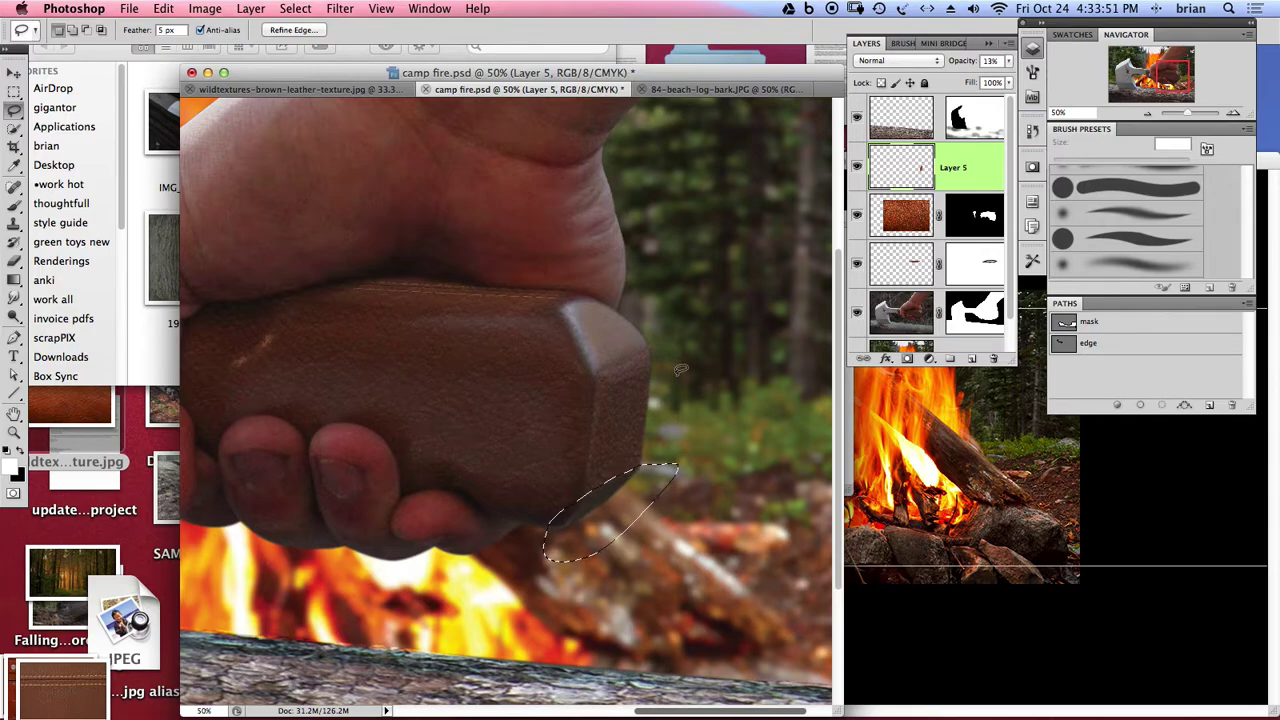
left_click(686, 375)
key("super+z")
left_click(661, 440)
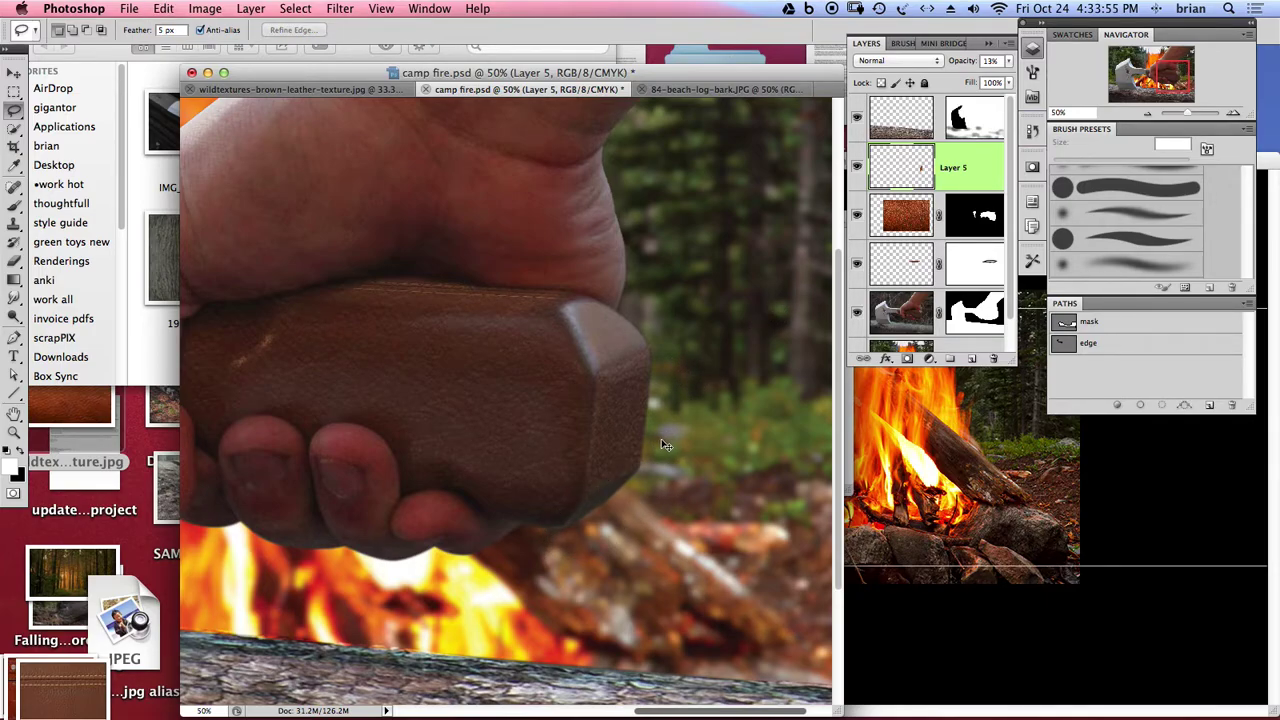
key("super+z")
left_click(645, 462)
mouse_move(645, 455)
left_mouse_down()
mouse_move(582, 521)
mouse_move(700, 385)
mouse_move(676, 375)
mouse_move(655, 430)
left_mouse_up()
key("super+z")
mouse_move(651, 341)
left_mouse_down()
mouse_move(662, 320)
mouse_move(658, 352)
mouse_move(650, 340)
left_mouse_up()
left_click(759, 265)
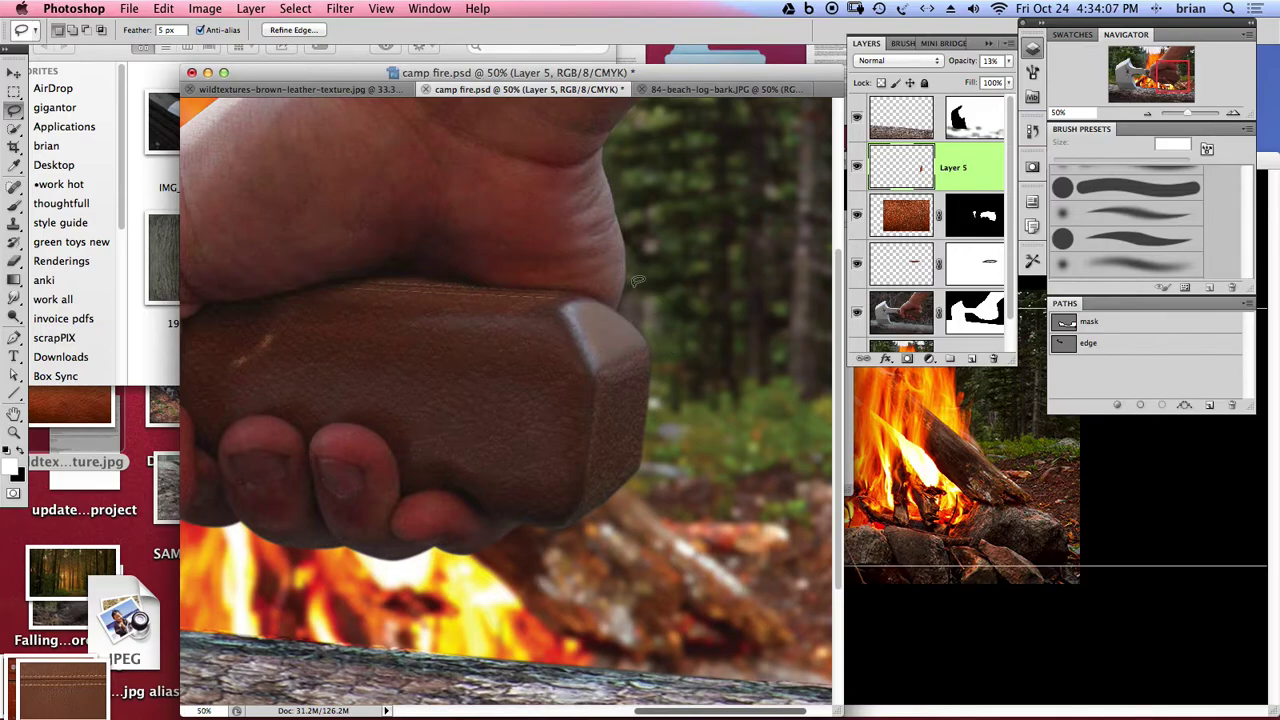
key("super+Tab")
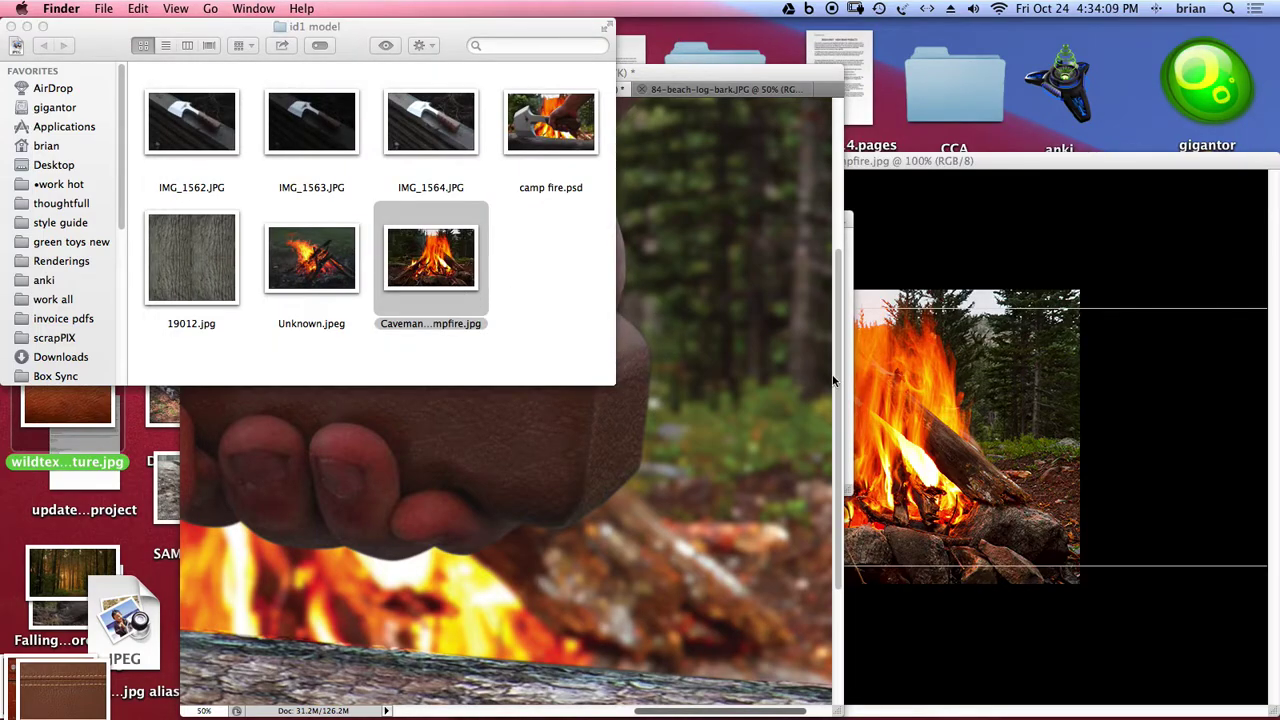
key("super+Tab")
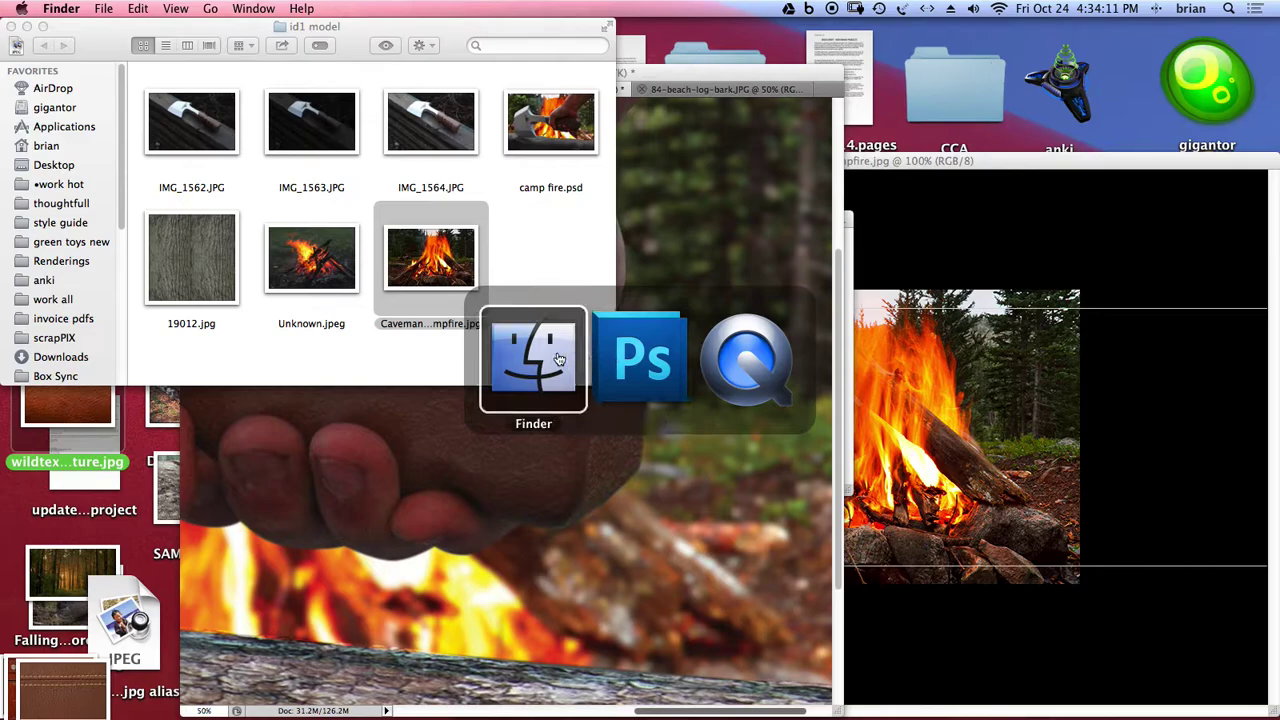
key("super+Tab")
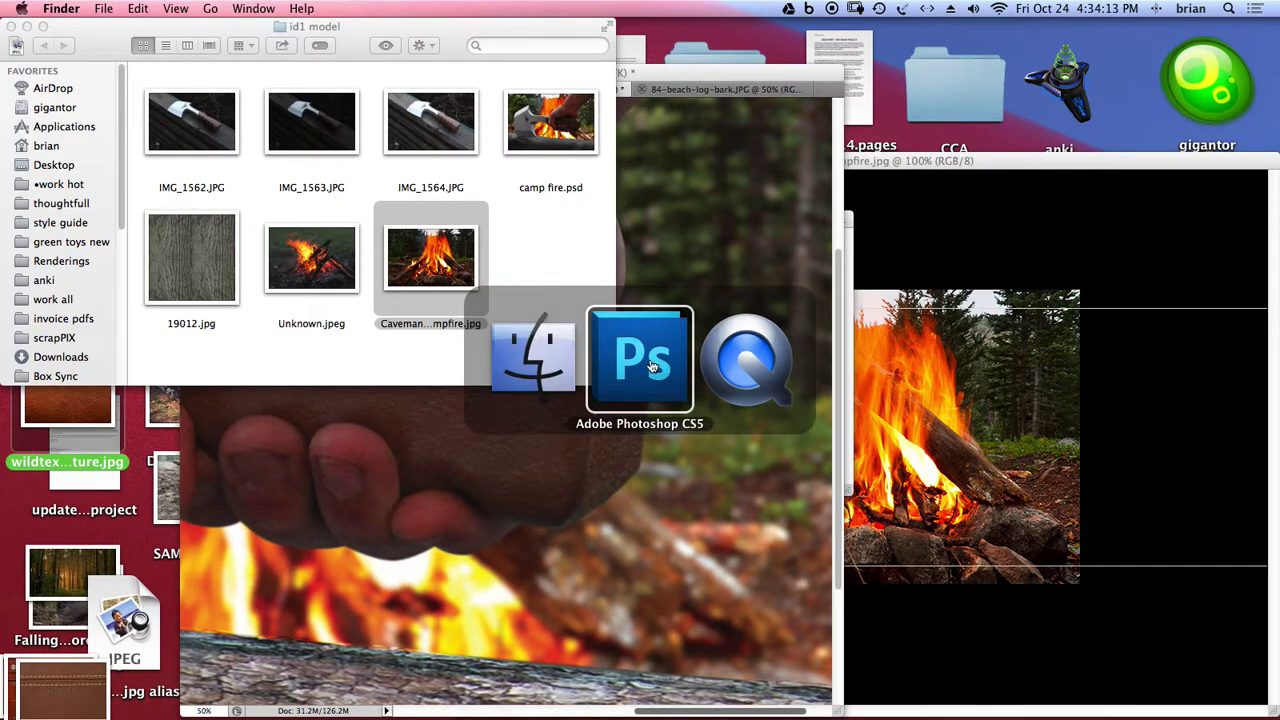
left_click_drag(676, 95, 672, 96)
- Copy a small rectangular piece of leather from wildtextures-brown-leather-texture.jpg and paste it into camp fire.psd as a new layer
left_click(430, 9)
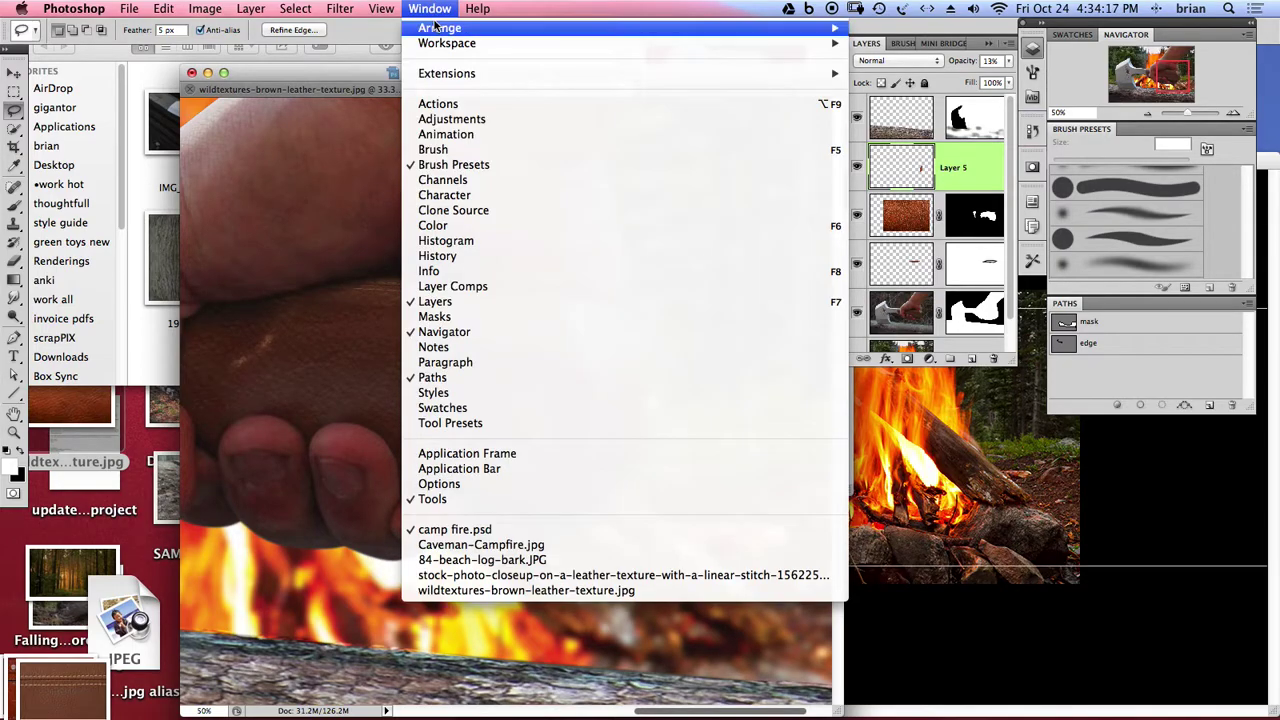
left_click(527, 591)
key("m")
key("super+d")
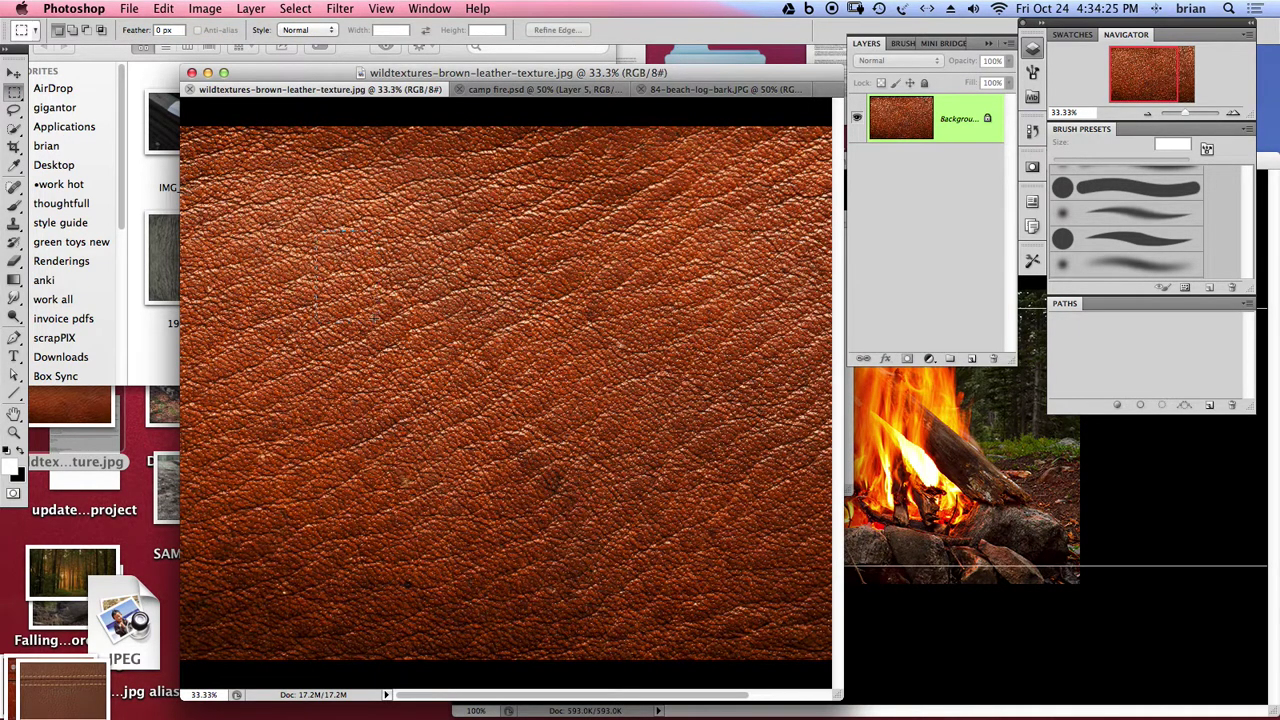
left_click_drag(390, 318, 396, 313)
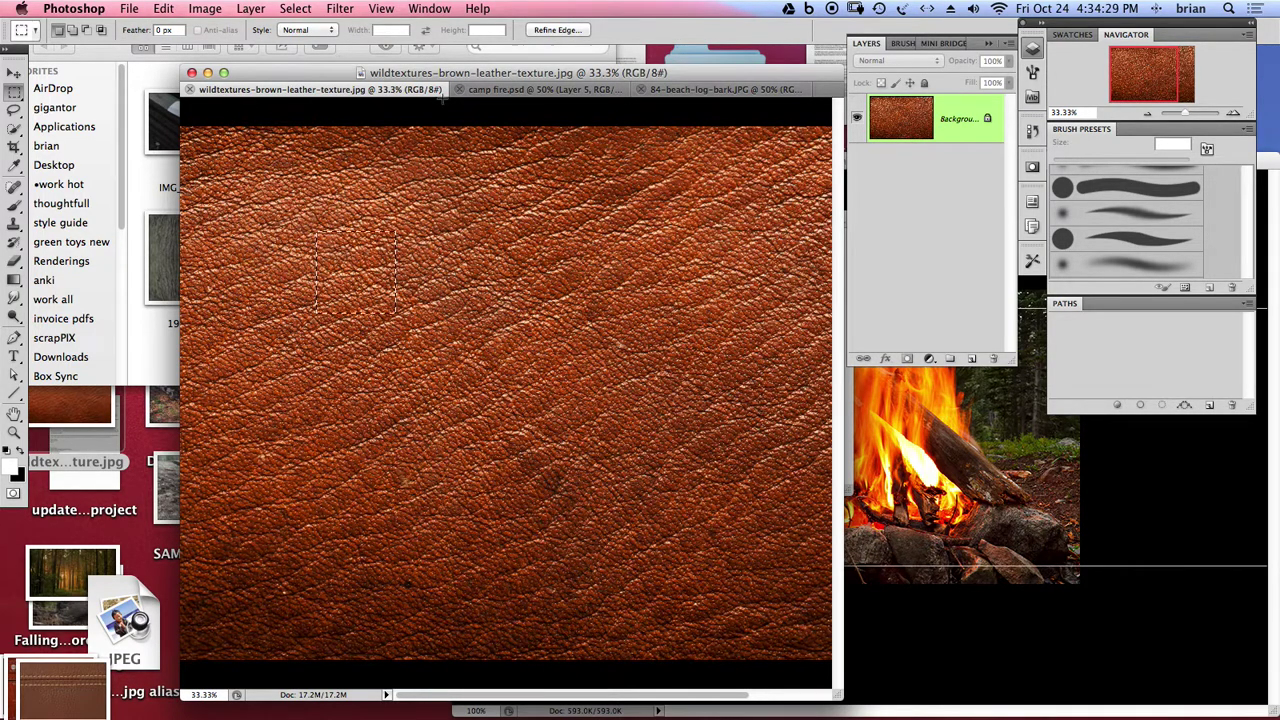
left_click(528, 90)
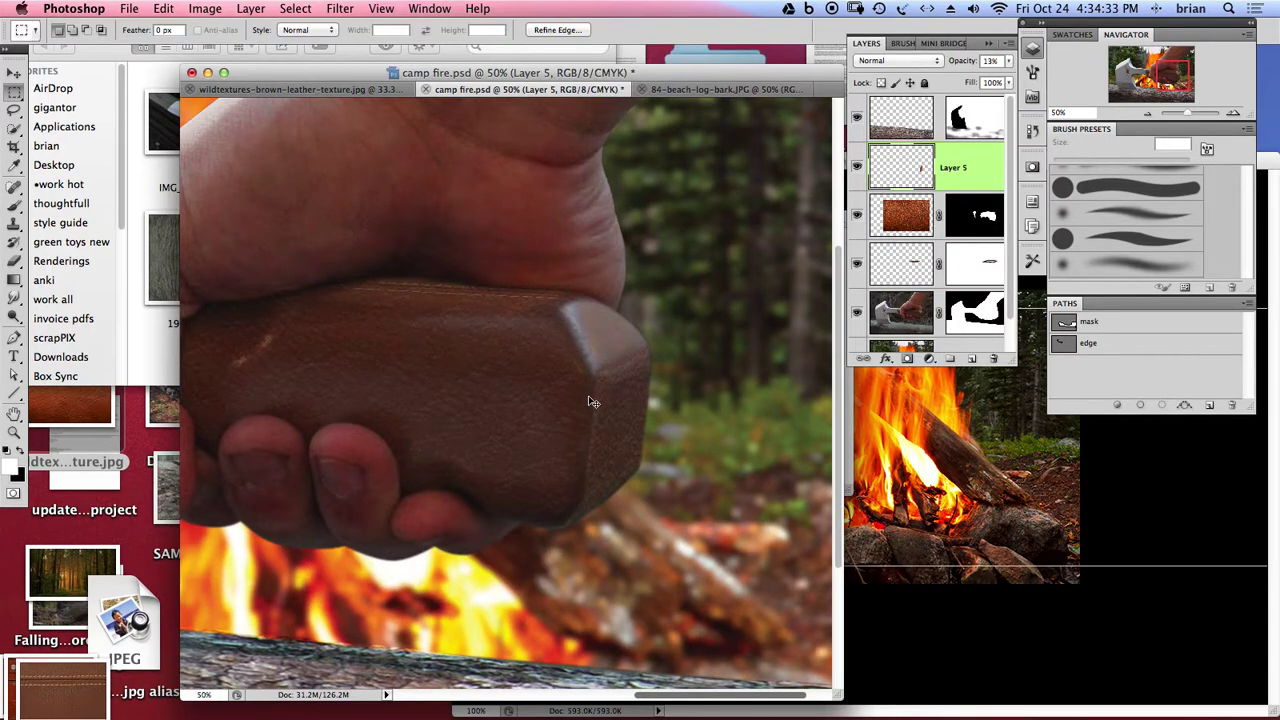
key("super+v")
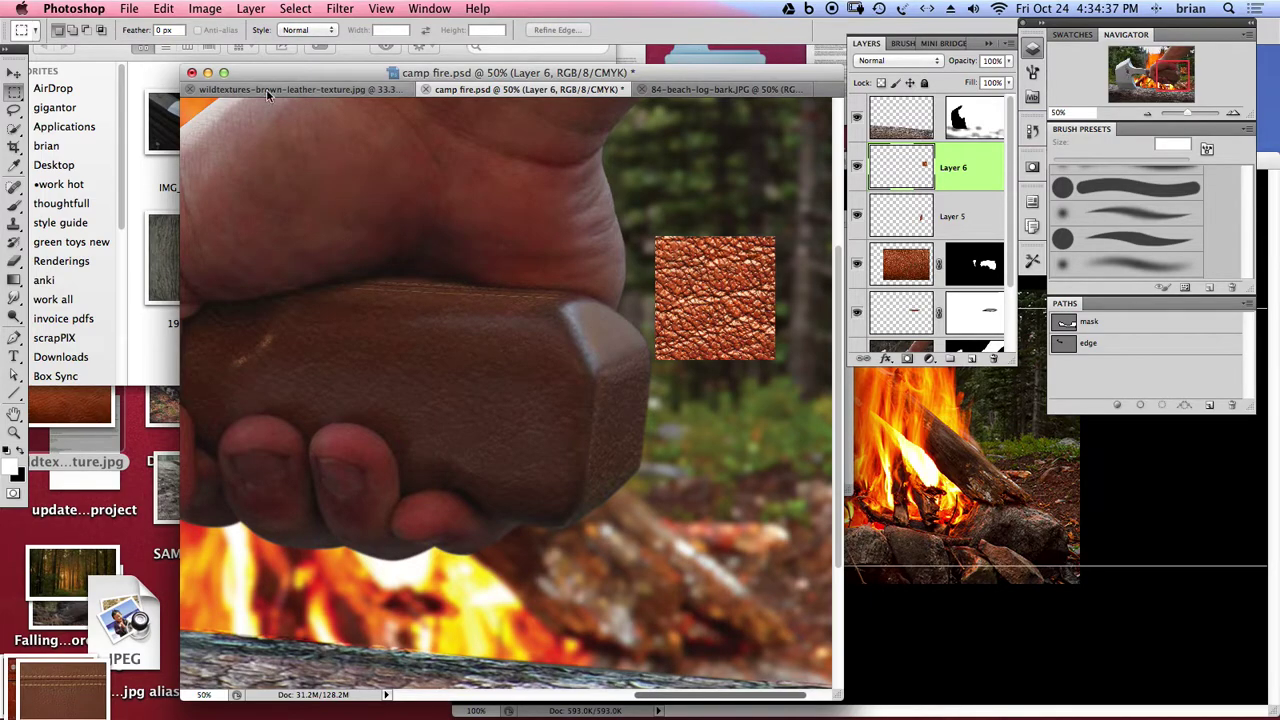
- Distort the pasted leather square's corners so that it covers the upper bevelled face at the handle's end
left_click(204, 9)
mouse_move(245, 188)
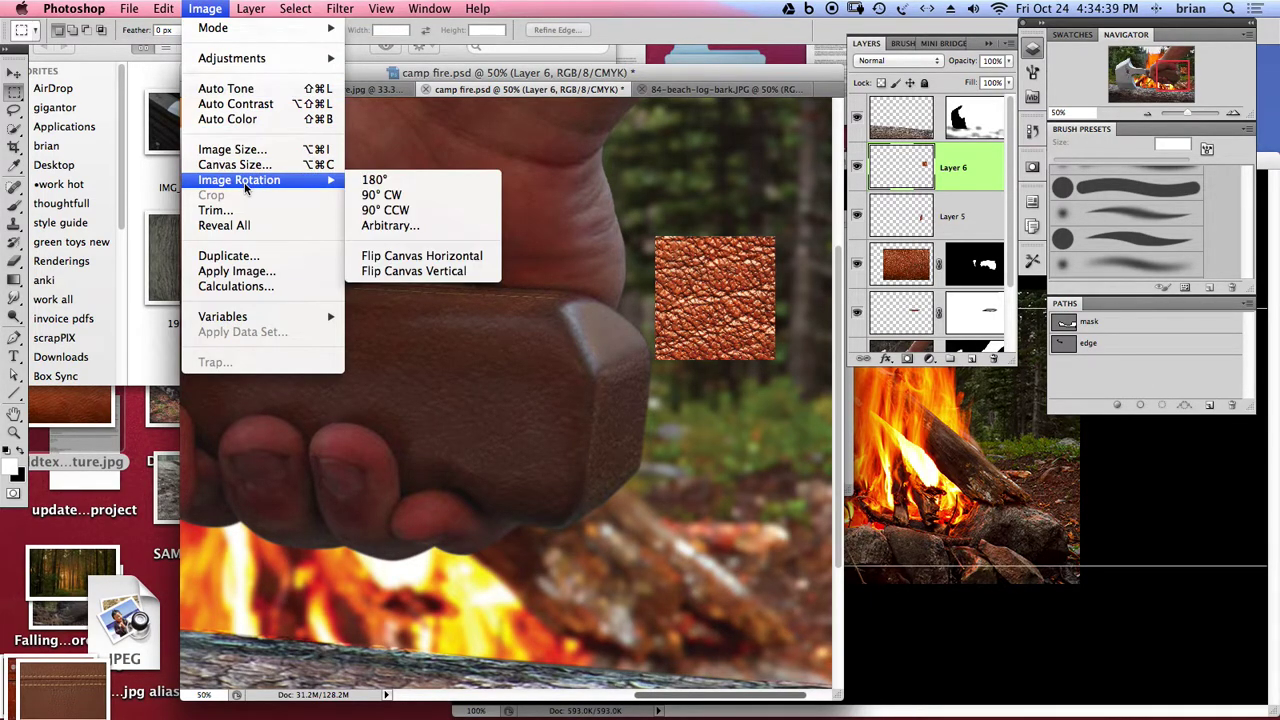
mouse_move(228, 62)
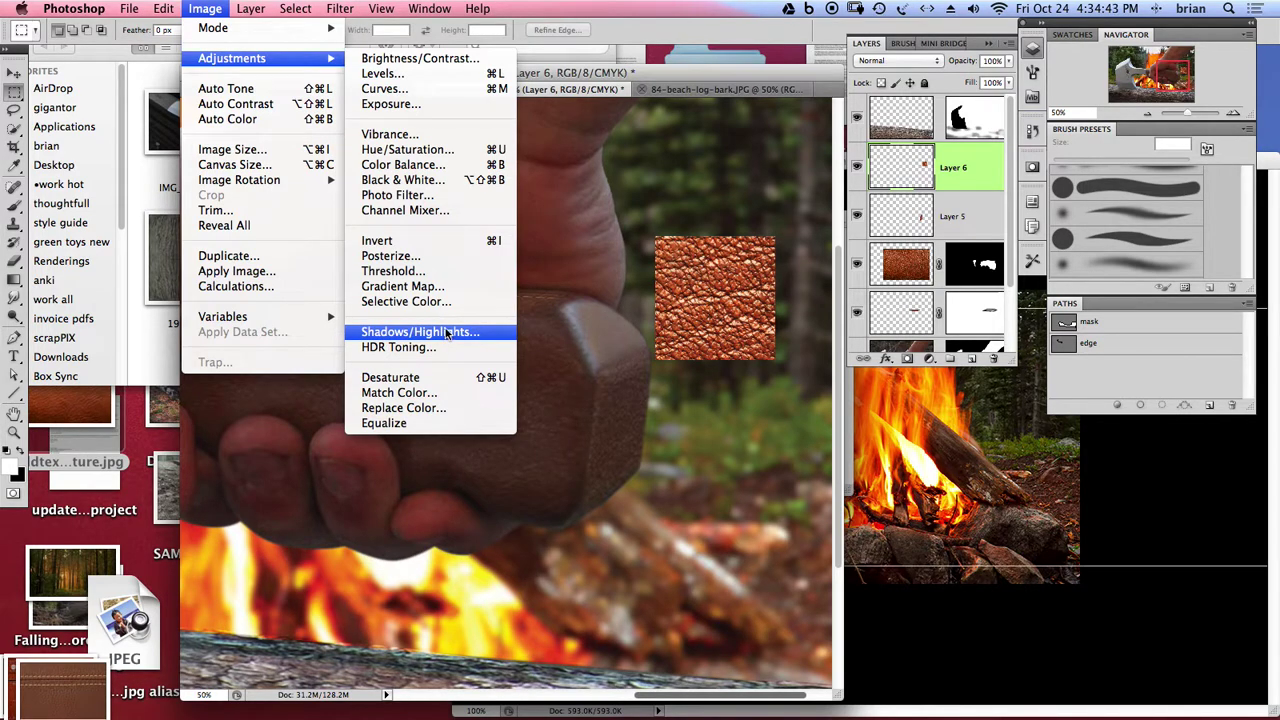
mouse_move(163, 8)
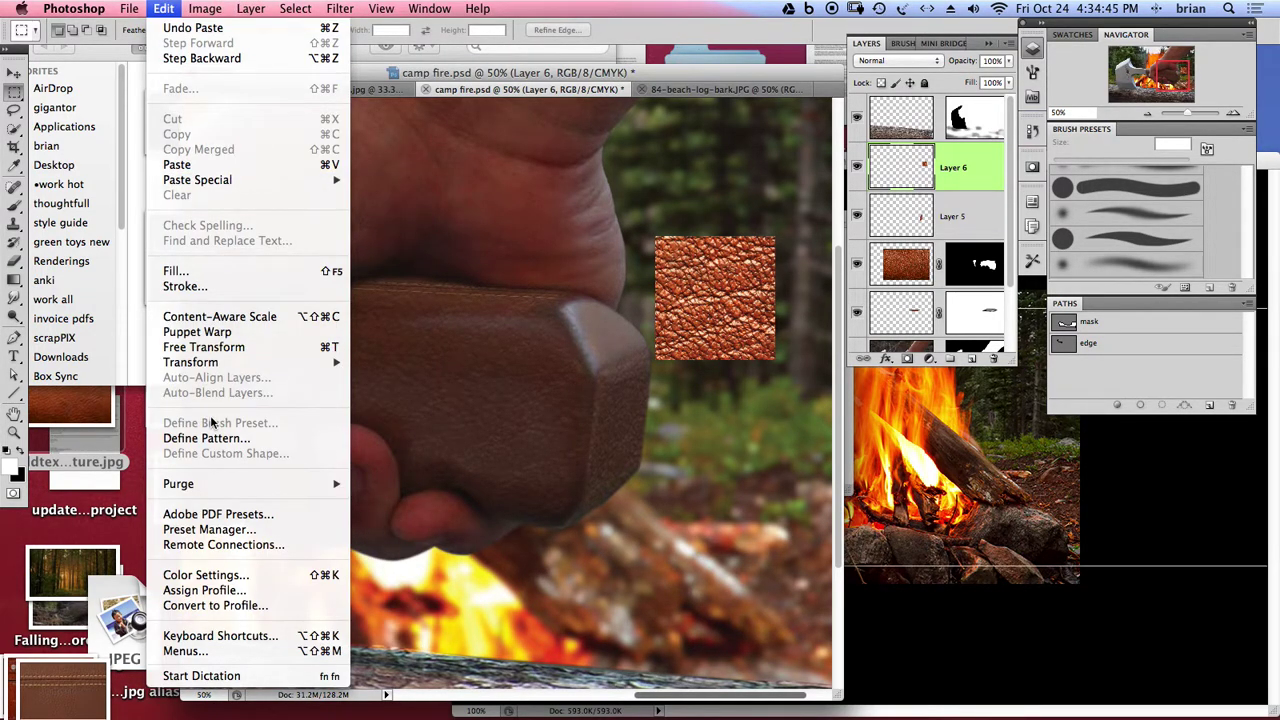
mouse_move(242, 364)
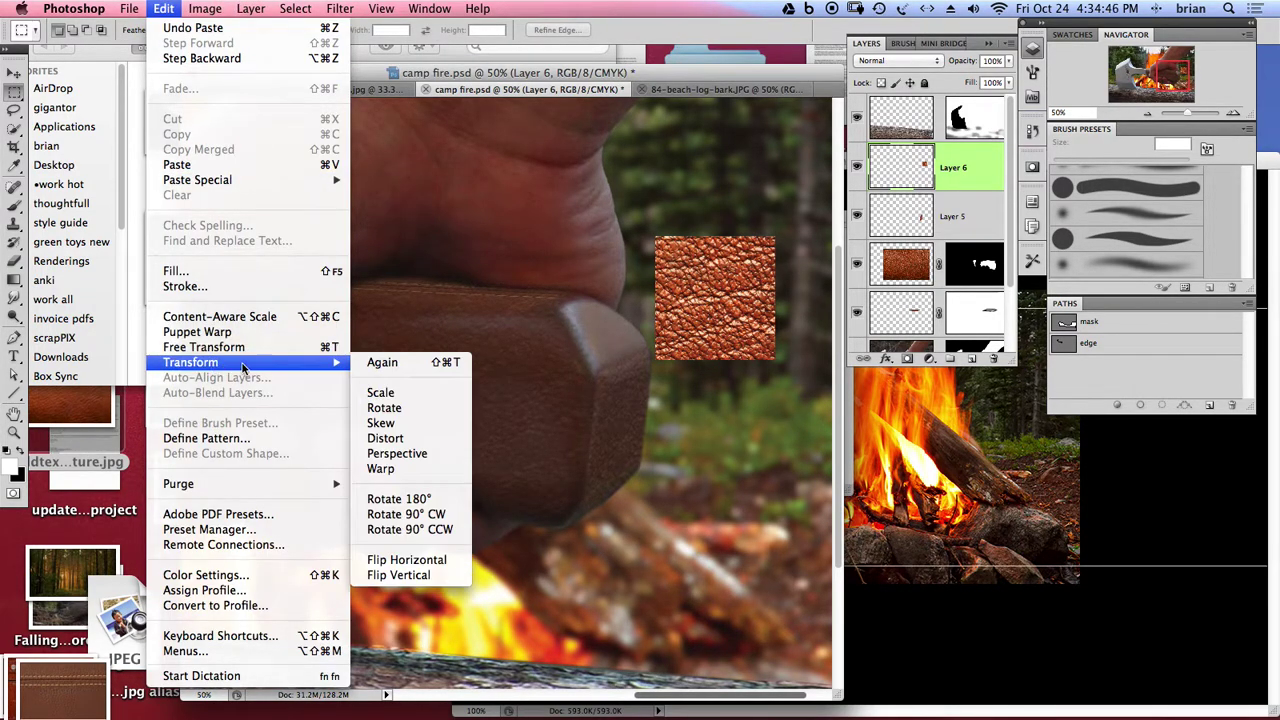
left_click(400, 439)
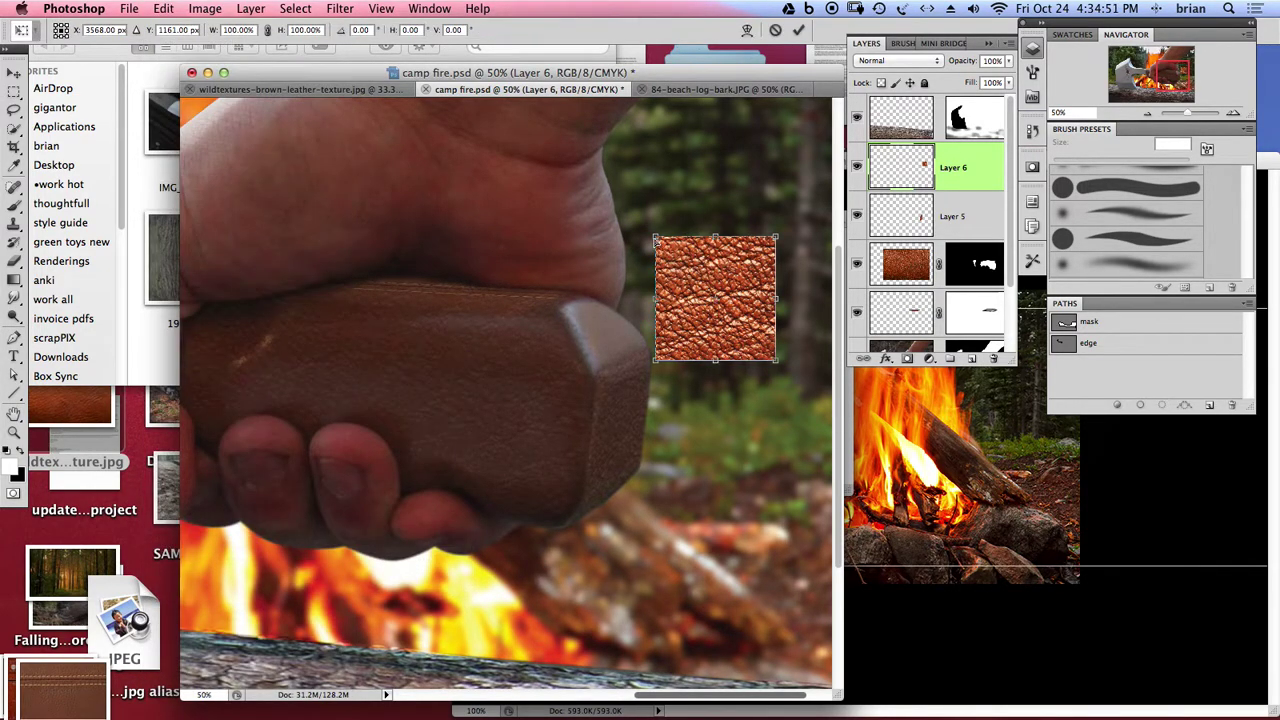
left_click_drag(655, 238, 560, 306)
left_click_drag(657, 362, 597, 367)
left_click_drag(774, 360, 652, 352)
left_click_drag(776, 238, 615, 290)
left_click_drag(626, 365, 583, 352)
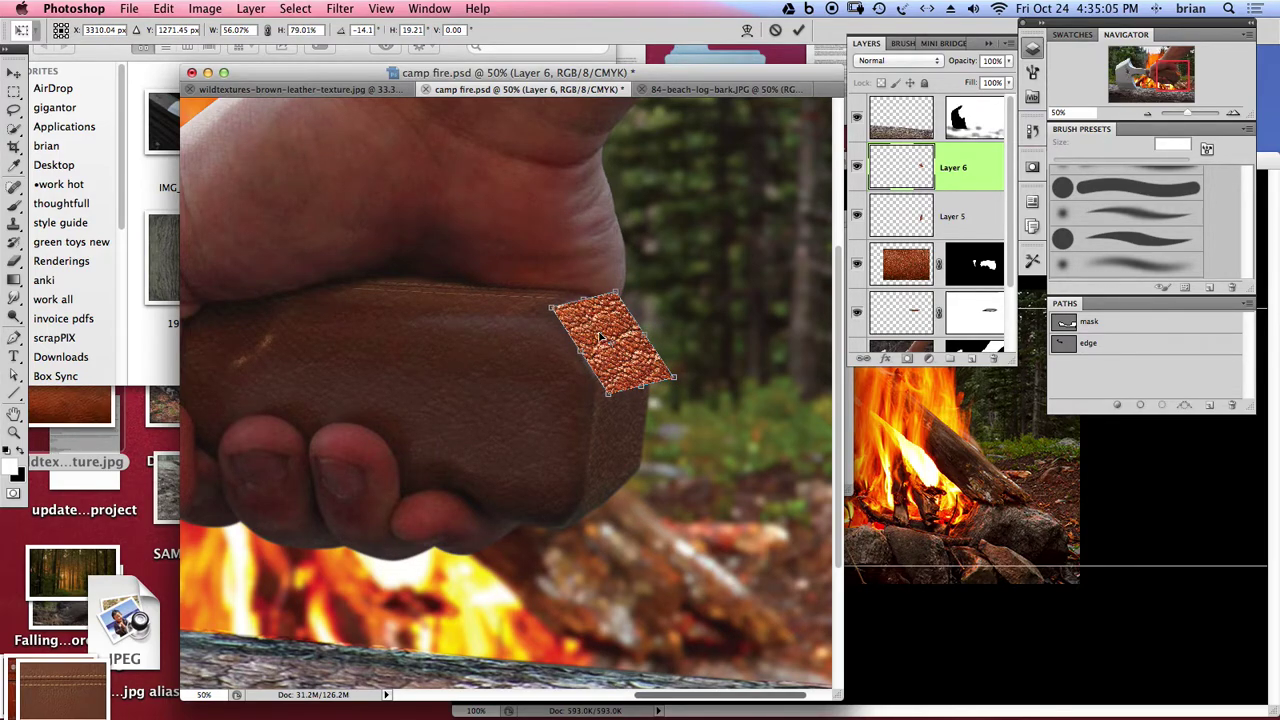
key("Return")
- Set the bevel patch's layer blend mode to Lighten and its opacity to 21%
left_click(911, 62)
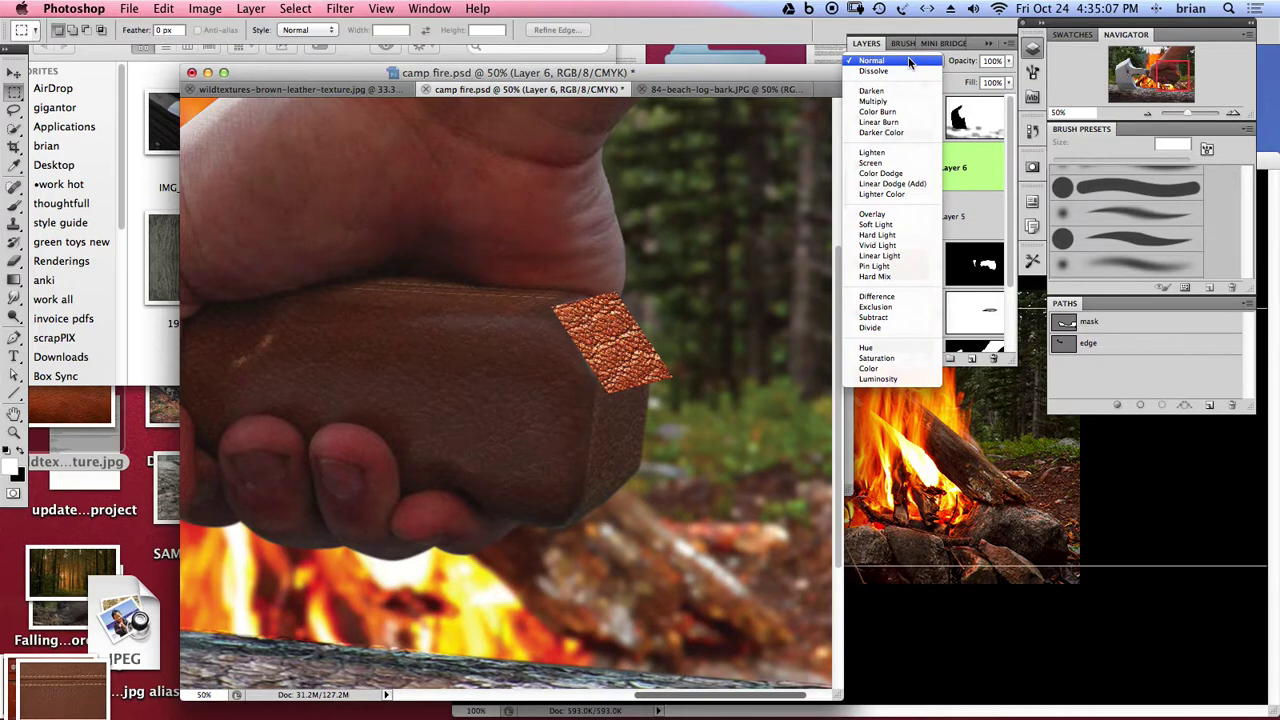
left_click(891, 154)
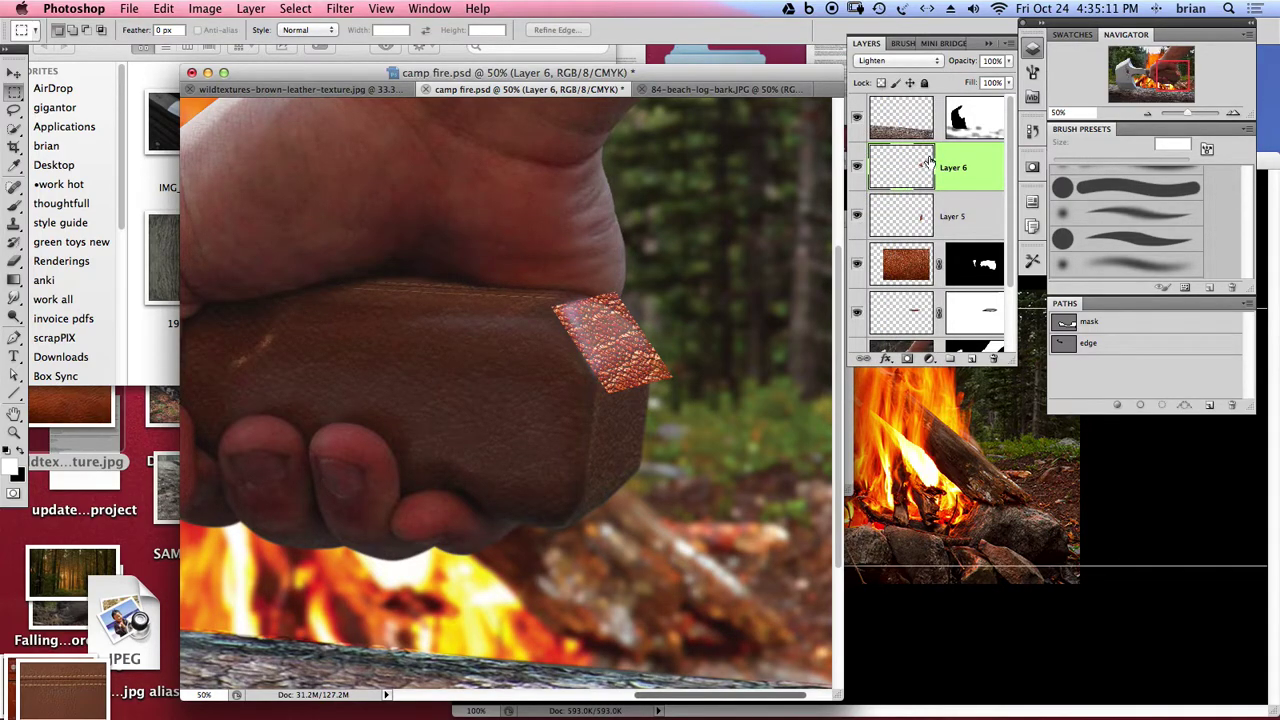
left_click(1008, 61)
left_click_drag(1001, 80, 990, 79)
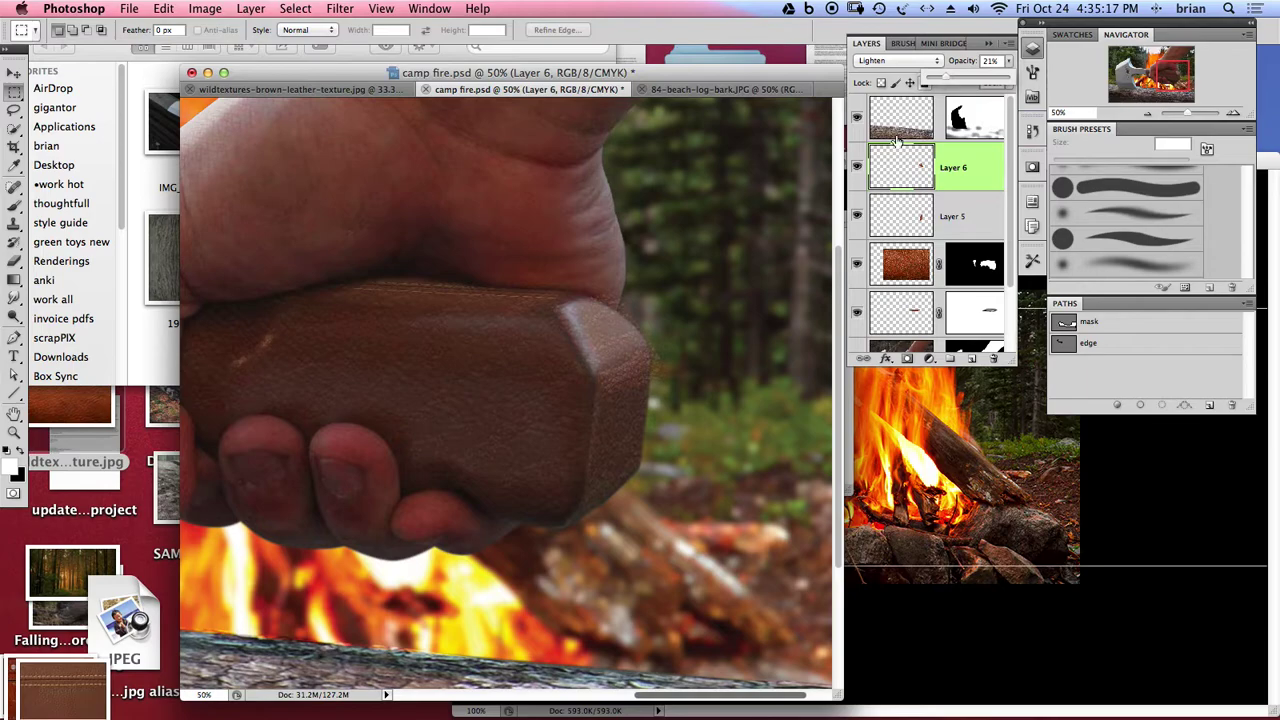
left_click(963, 170)
- Lasso and remove the bevel patch's excess beyond the handle's outer edge and over the lower end face, using a 5 px feather
left_click(16, 110)
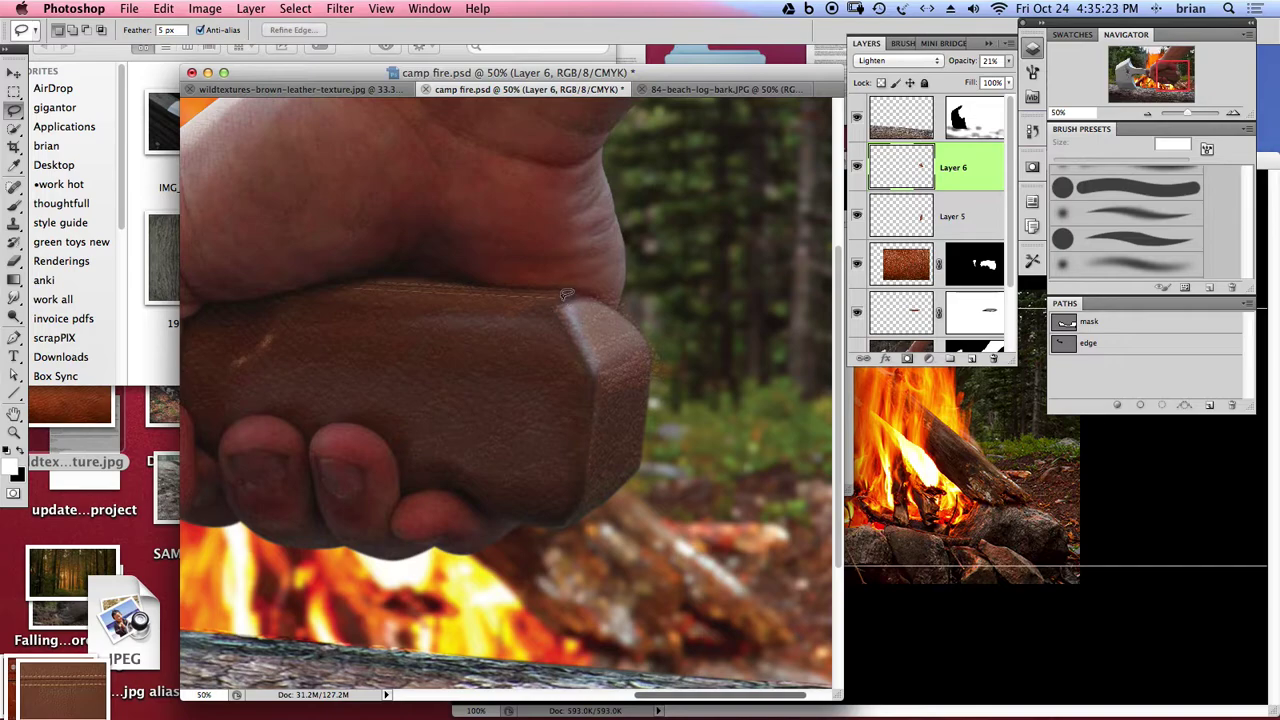
mouse_move(572, 314)
left_mouse_down()
mouse_move(598, 369)
mouse_move(586, 393)
mouse_move(507, 294)
mouse_move(586, 289)
mouse_move(633, 321)
mouse_move(651, 378)
mouse_move(705, 372)
left_mouse_up()
key("super+d")
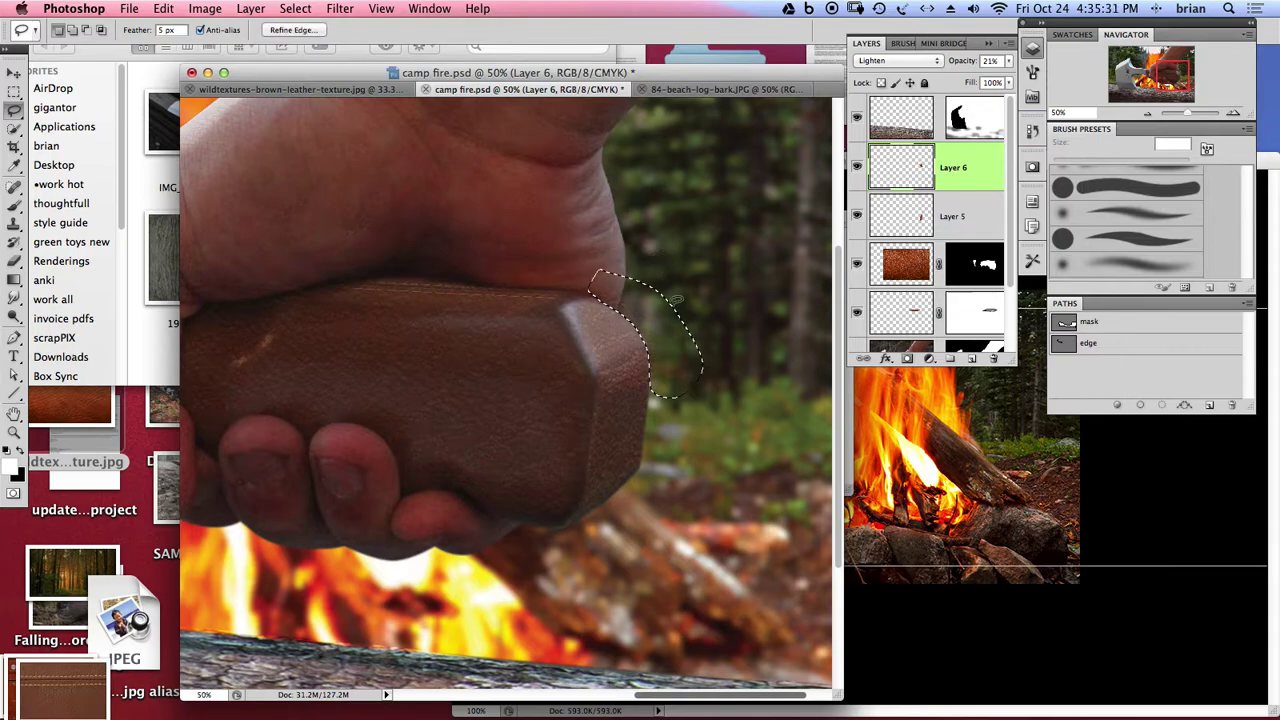
key("super+d")
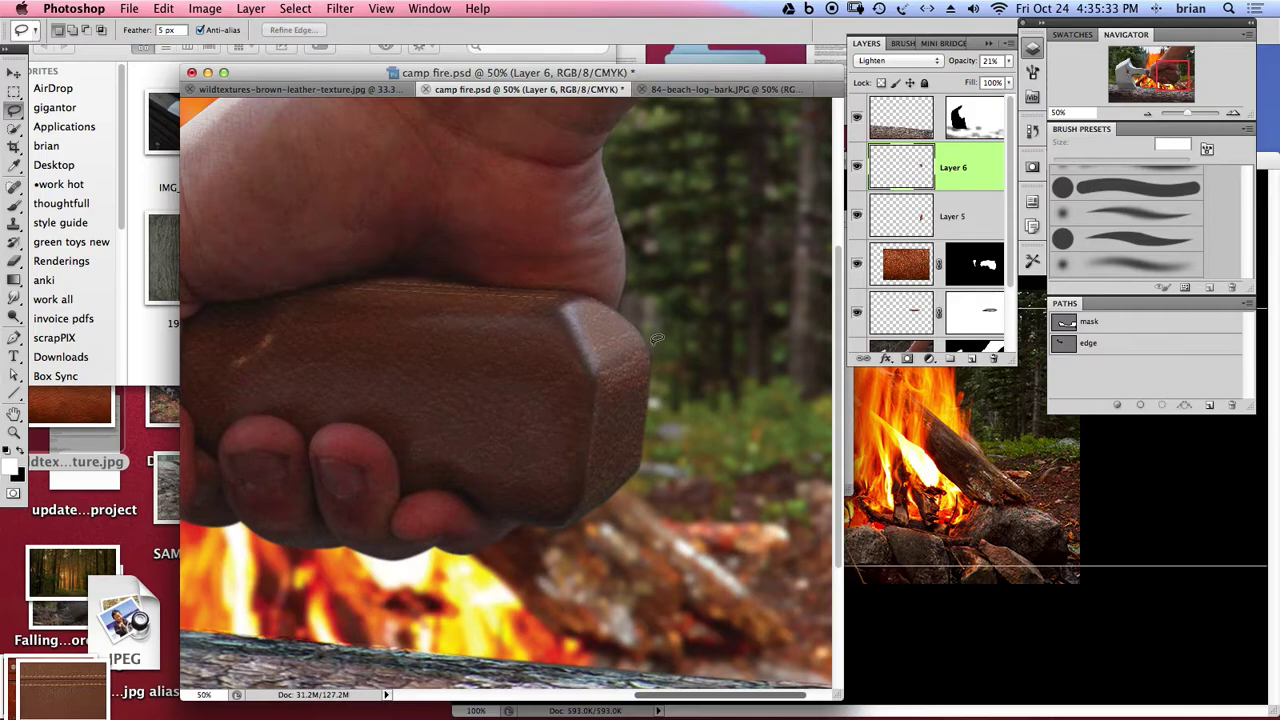
mouse_move(625, 352)
left_mouse_down()
mouse_move(583, 388)
mouse_move(695, 360)
left_mouse_up()
key("super+d")
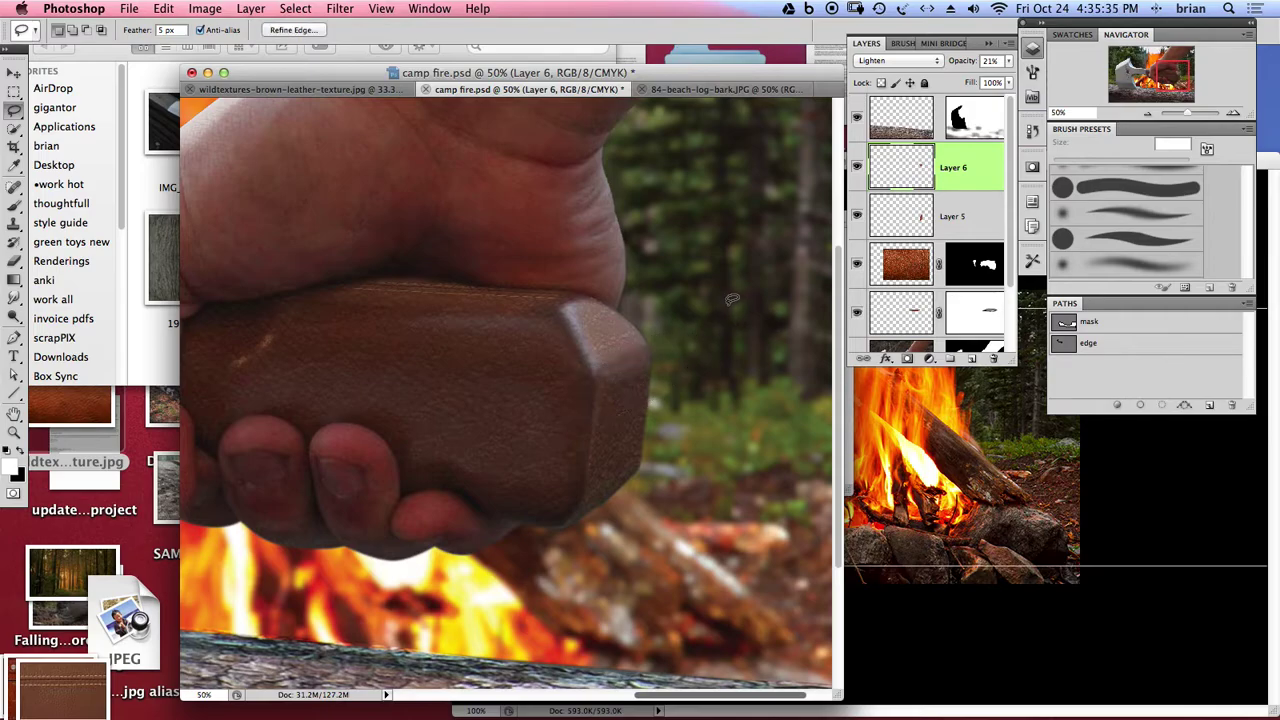
- On the axe and hand layer, Layer 0, lasso a narrow straight strip along the lower edge of the axe head's upper bevel
left_click(562, 452, "alt")
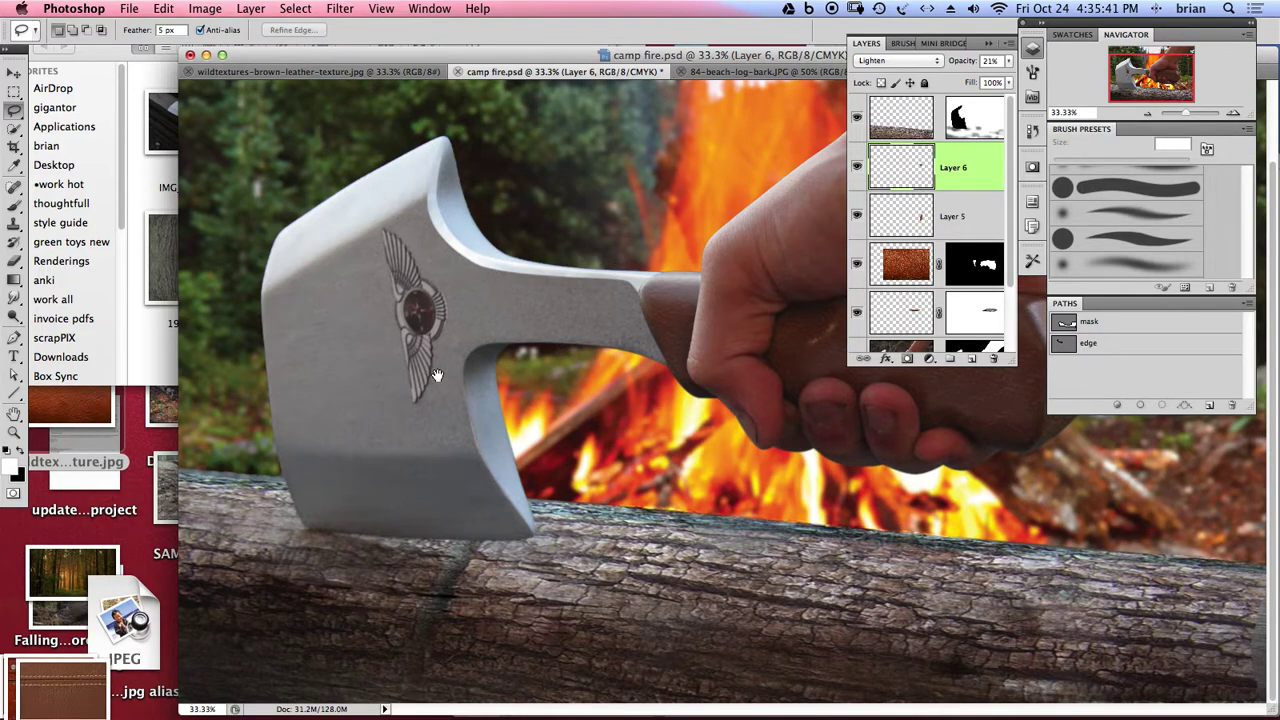
left_click(480, 430, "alt")
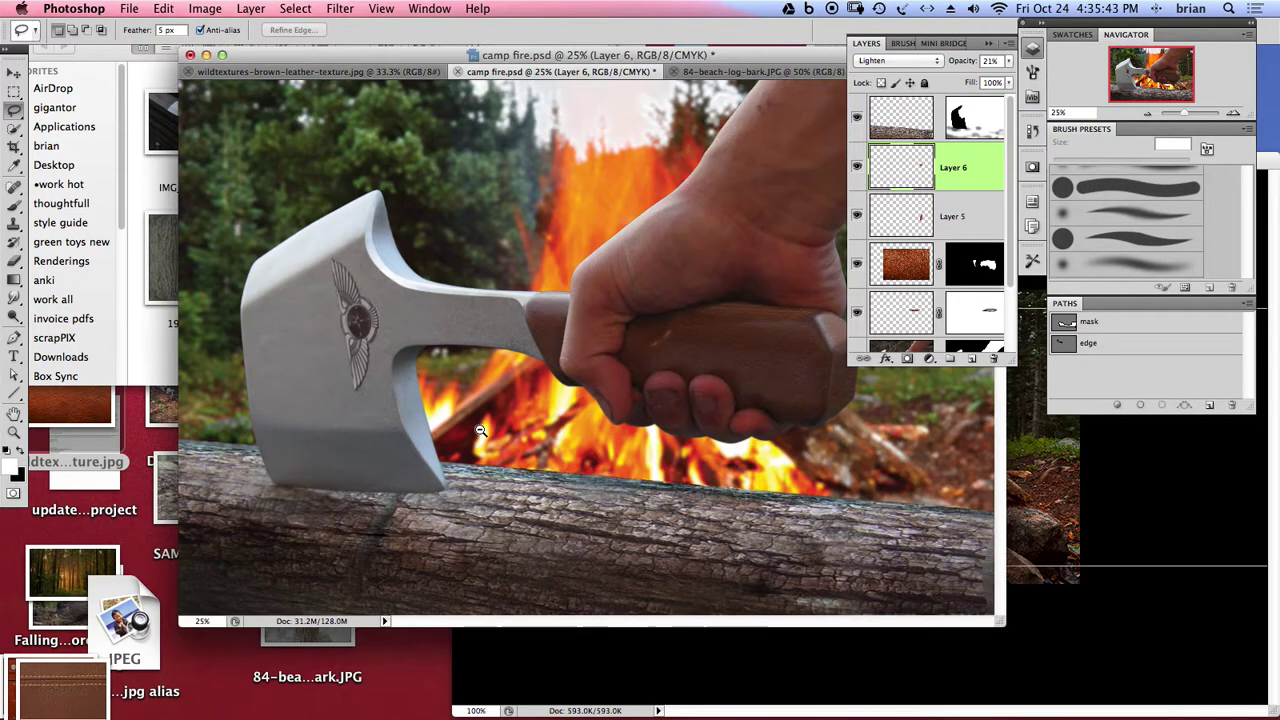
left_click(480, 430, "alt")
left_click(354, 255)
left_click(416, 328)
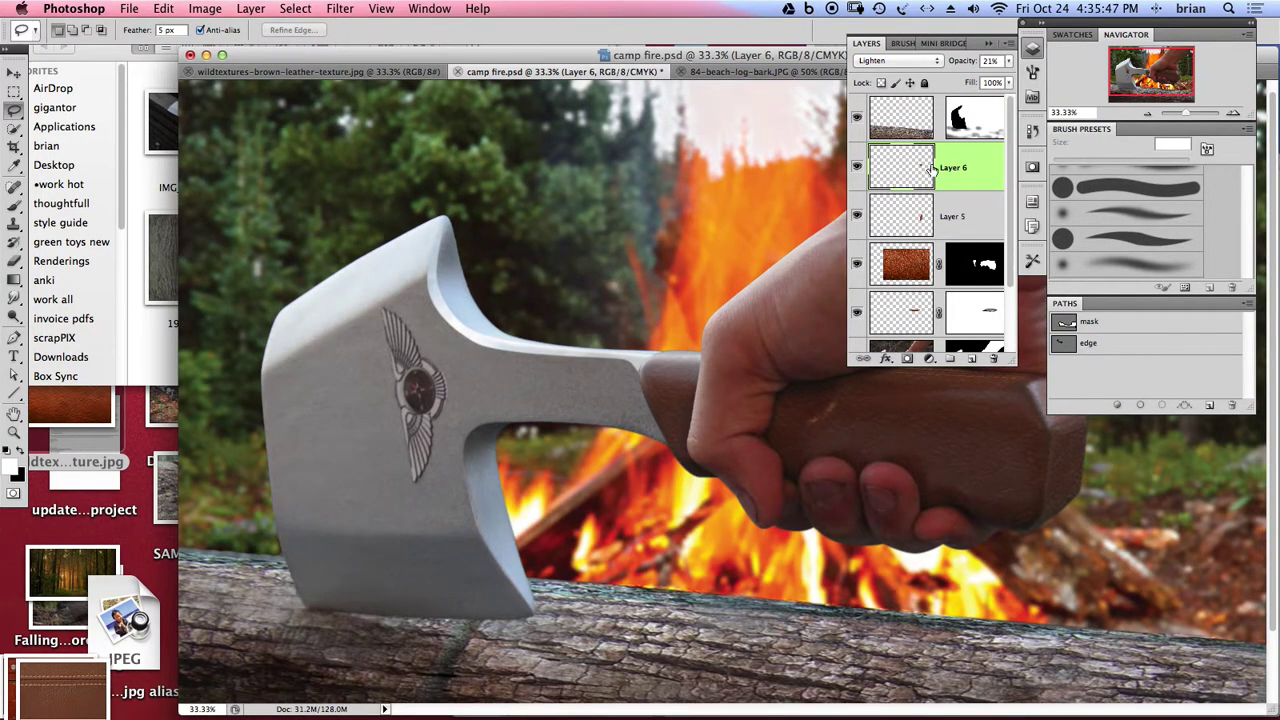
scroll(1012, 287, "down", 3)
left_click(887, 280)
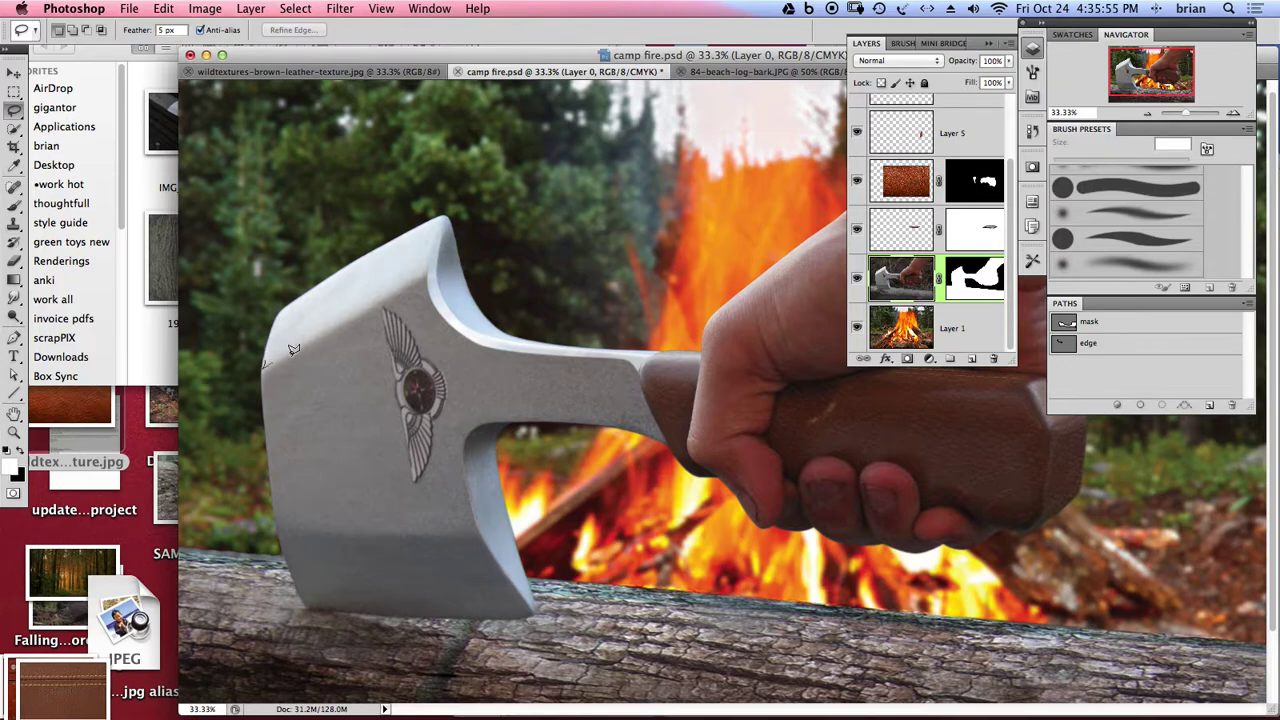
left_click(432, 263)
left_click(266, 360)
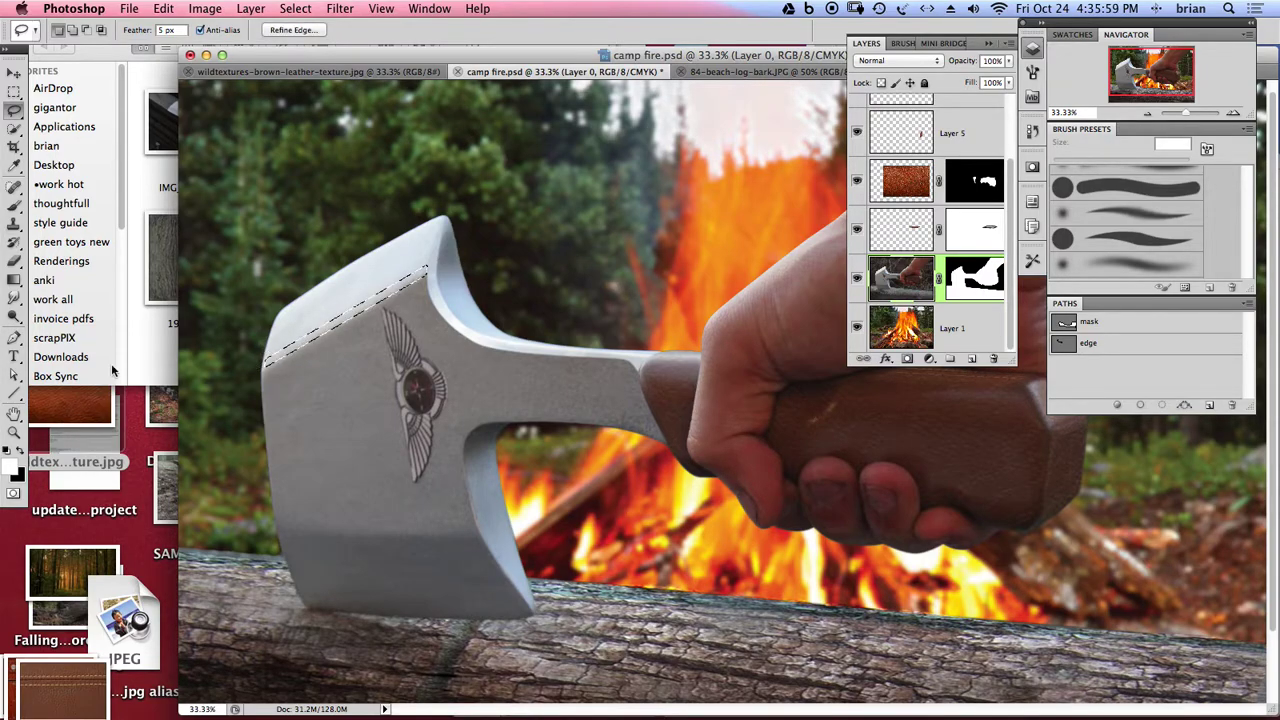
- Undo the too-strong trial strokes and brighten the bevel strip's highlights with the Dodge tool, using a 100 px brush at 30% exposure
left_click(14, 319)
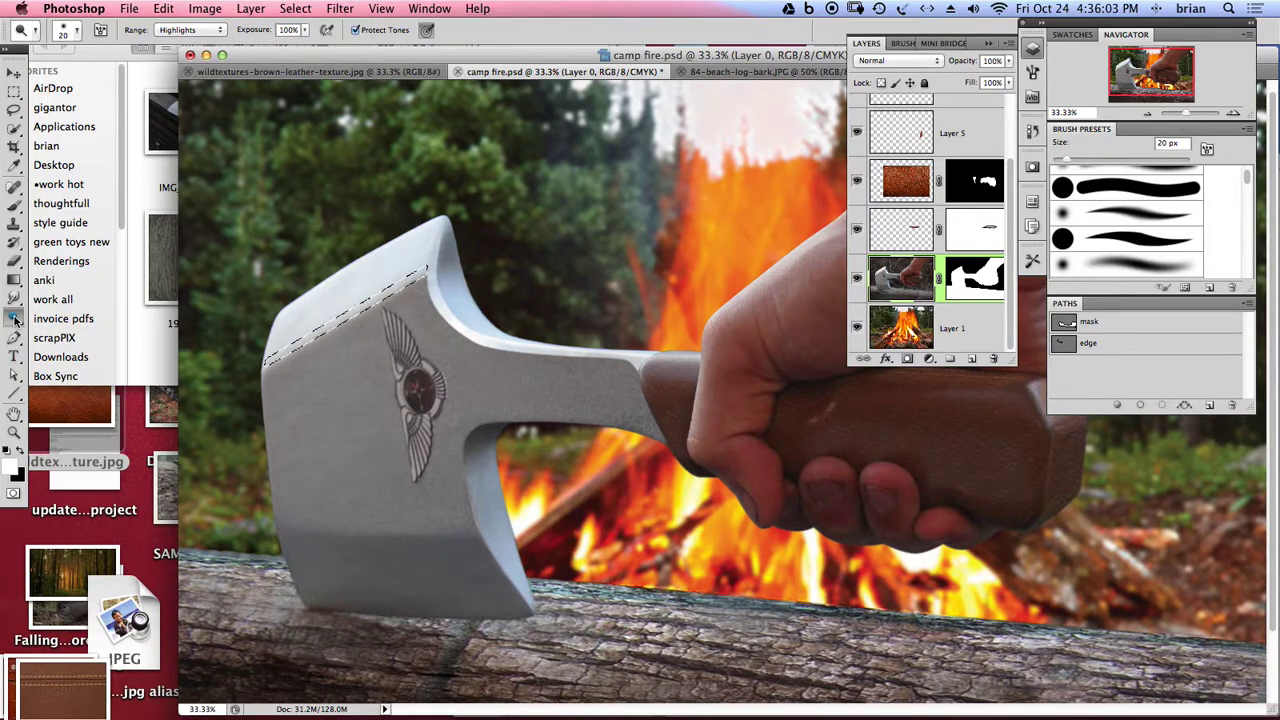
mouse_move(14, 319)
left_mouse_down()
mouse_move(65, 320)
mouse_move(73, 333)
left_mouse_up()
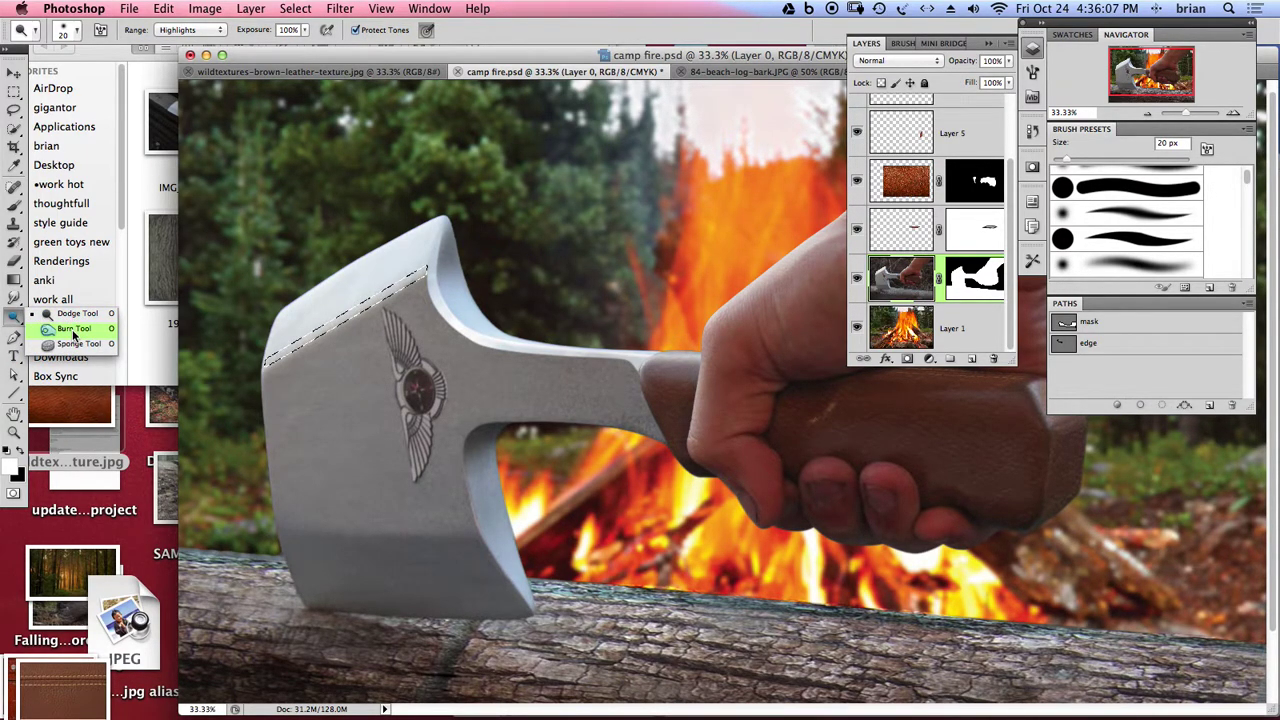
left_click_drag(68, 330, 68, 330)
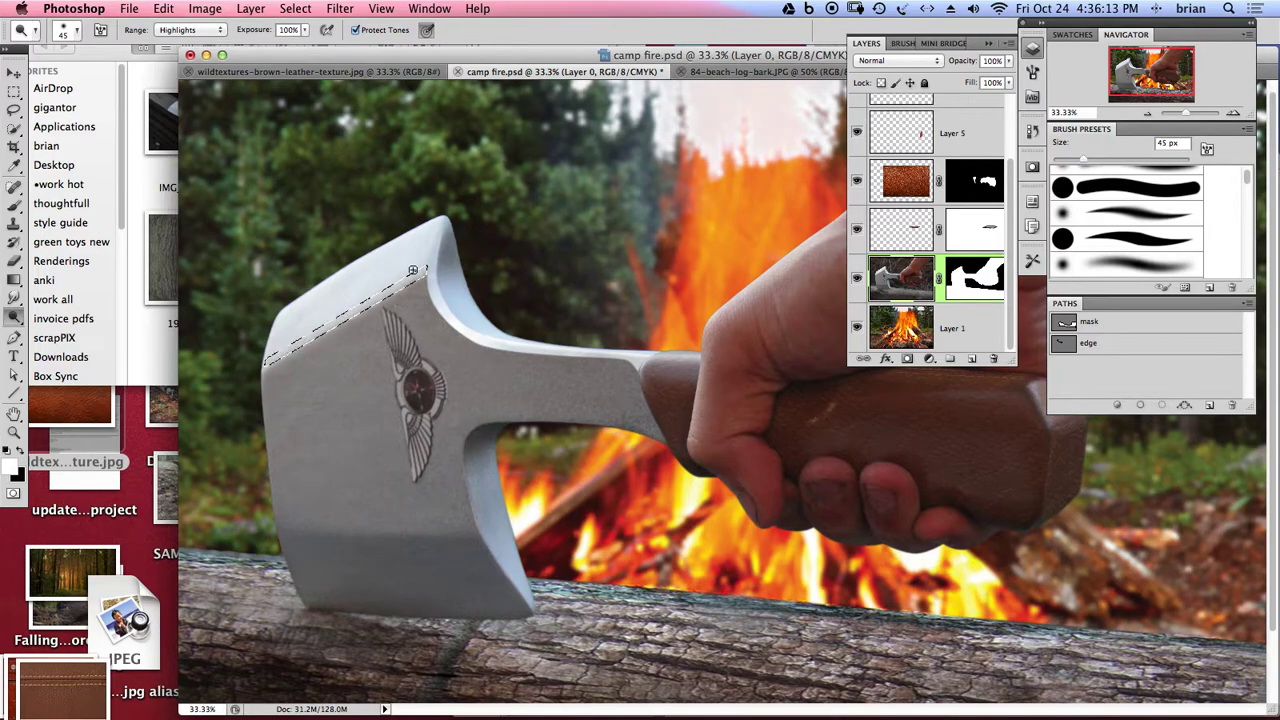
key("bracketright")
key("super+alt+z")
key("super+alt+z")
key("super+alt+z")
key("super+alt+z")
left_click(306, 30)
left_click_drag(304, 48, 254, 54)
left_click_drag(412, 289, 319, 333)
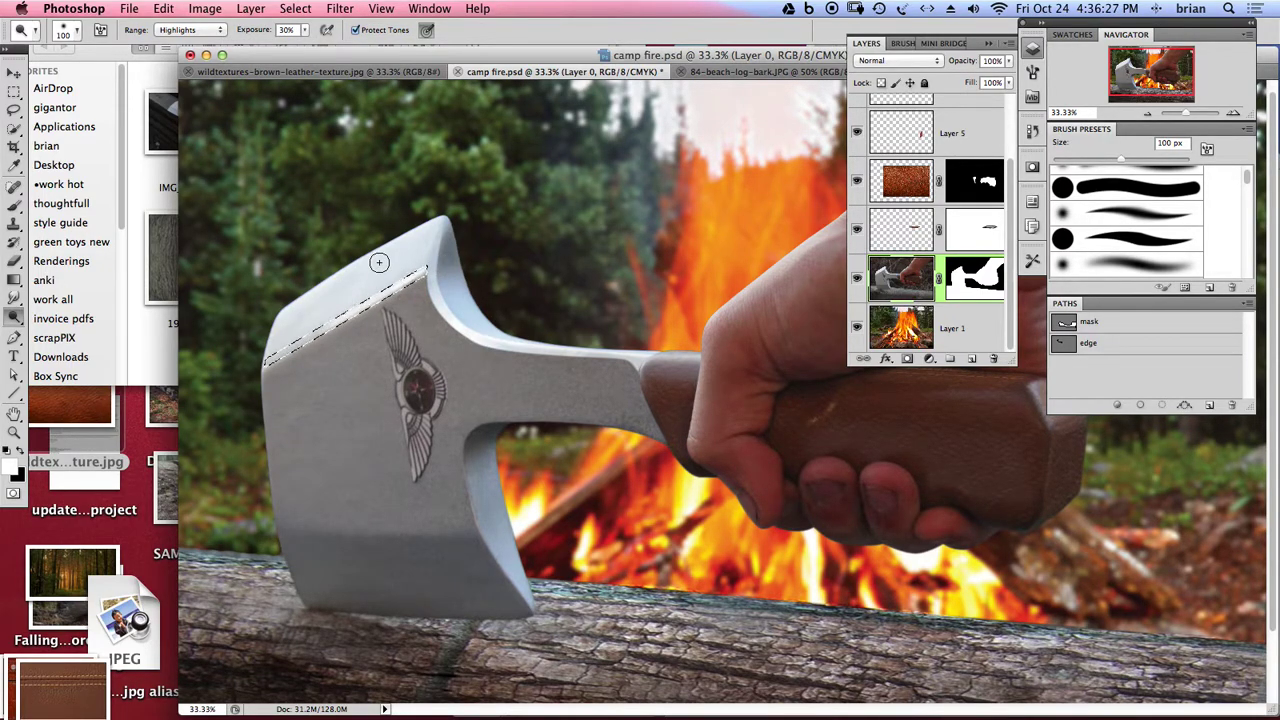
key("super+h")
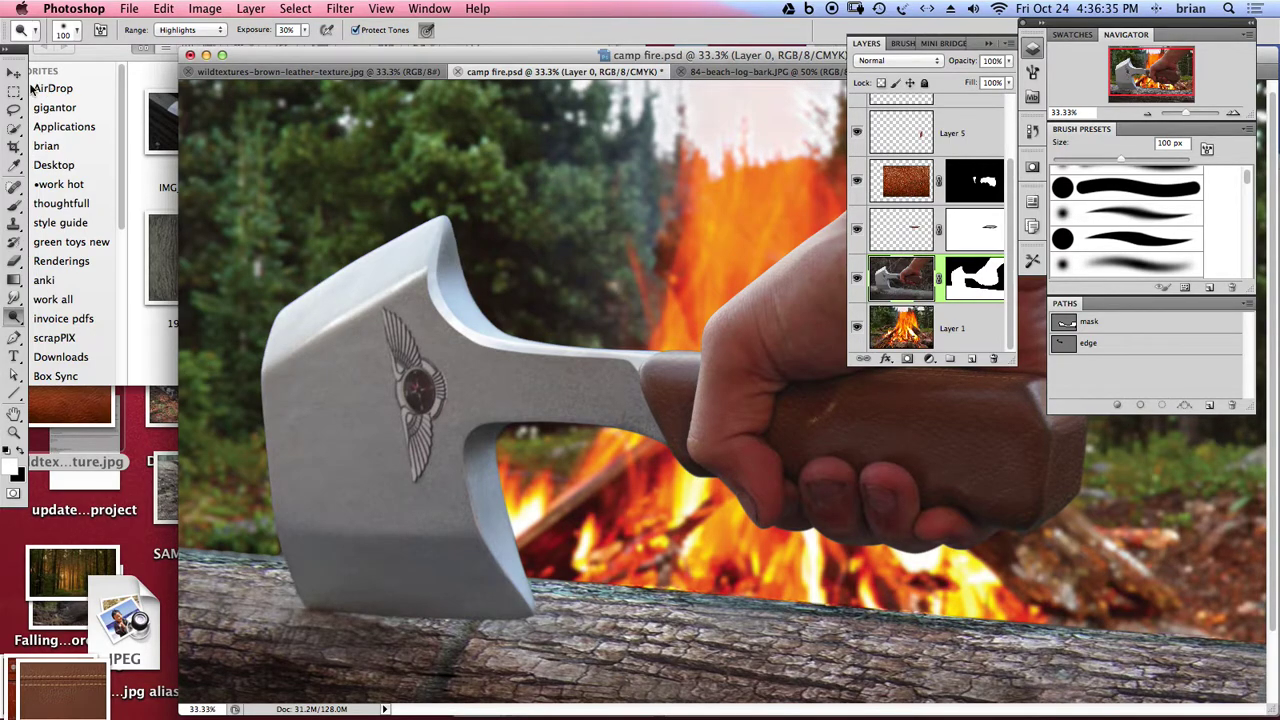
- Set the lasso feather to 1 px and select a thin strip along the axe head's outer top edge
left_click(14, 109)
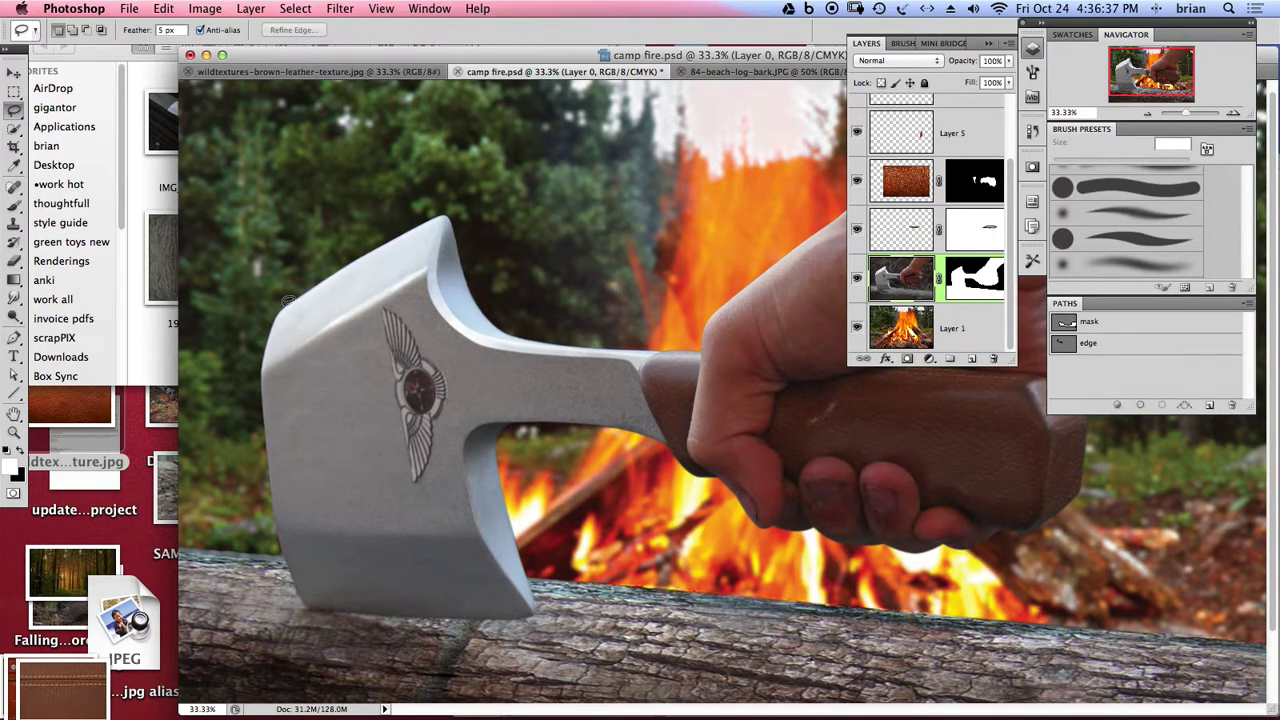
key("super+equal")
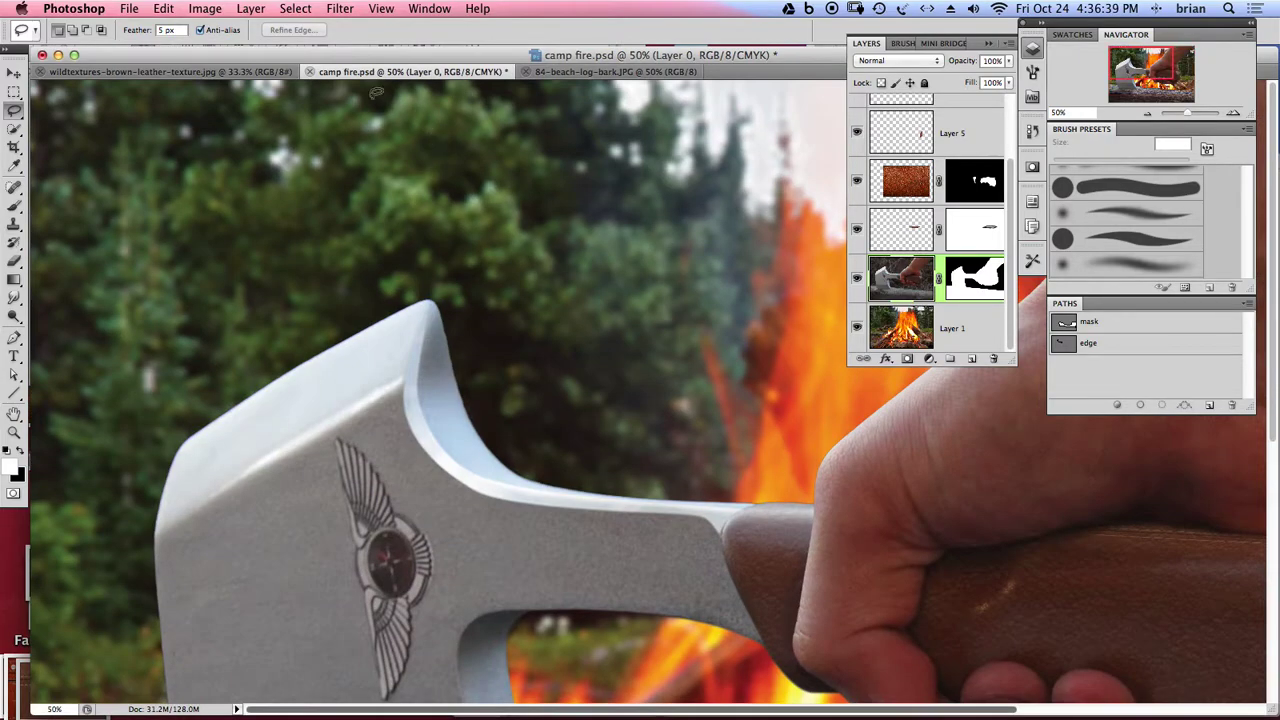
left_click(139, 34)
key("Return")
mouse_move(205, 425)
left_mouse_down()
mouse_move(377, 323)
mouse_move(337, 347)
mouse_move(42, 185)
mouse_move(22, 130)
mouse_move(262, 292)
mouse_move(318, 346)
mouse_move(427, 295)
left_mouse_up()
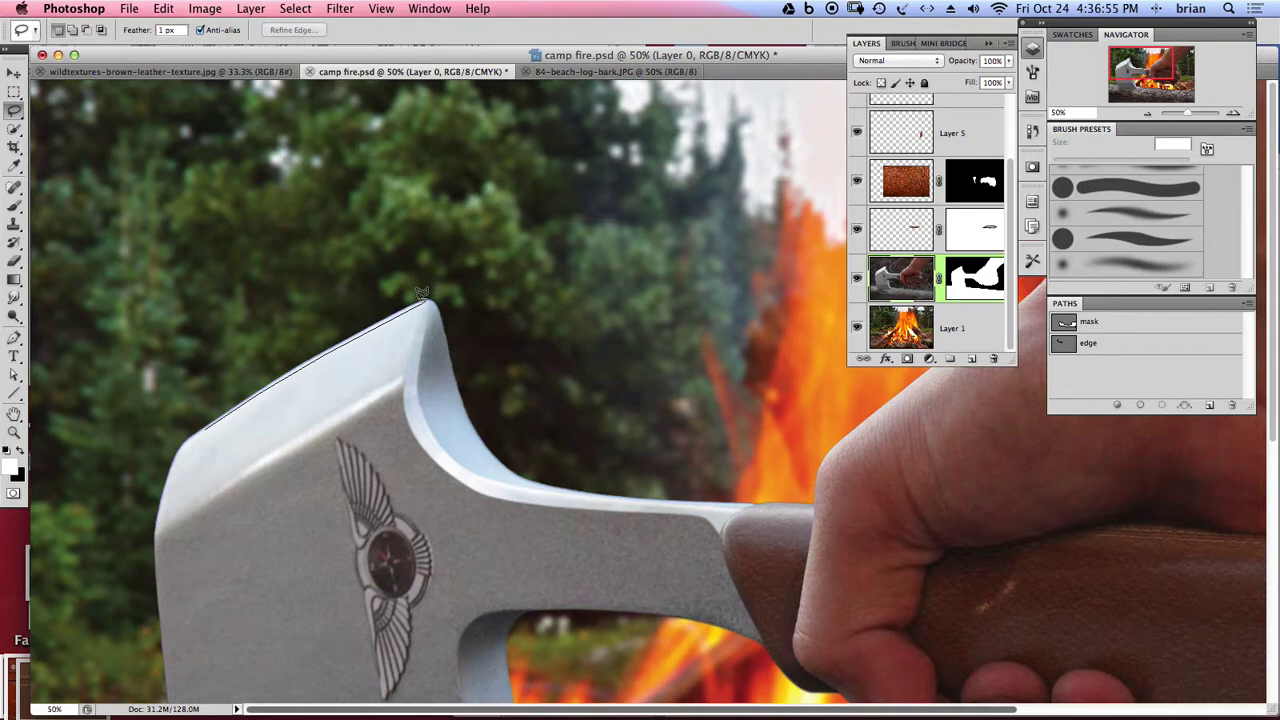
left_click_drag(423, 294, 356, 322)
left_click_drag(286, 368, 215, 415)
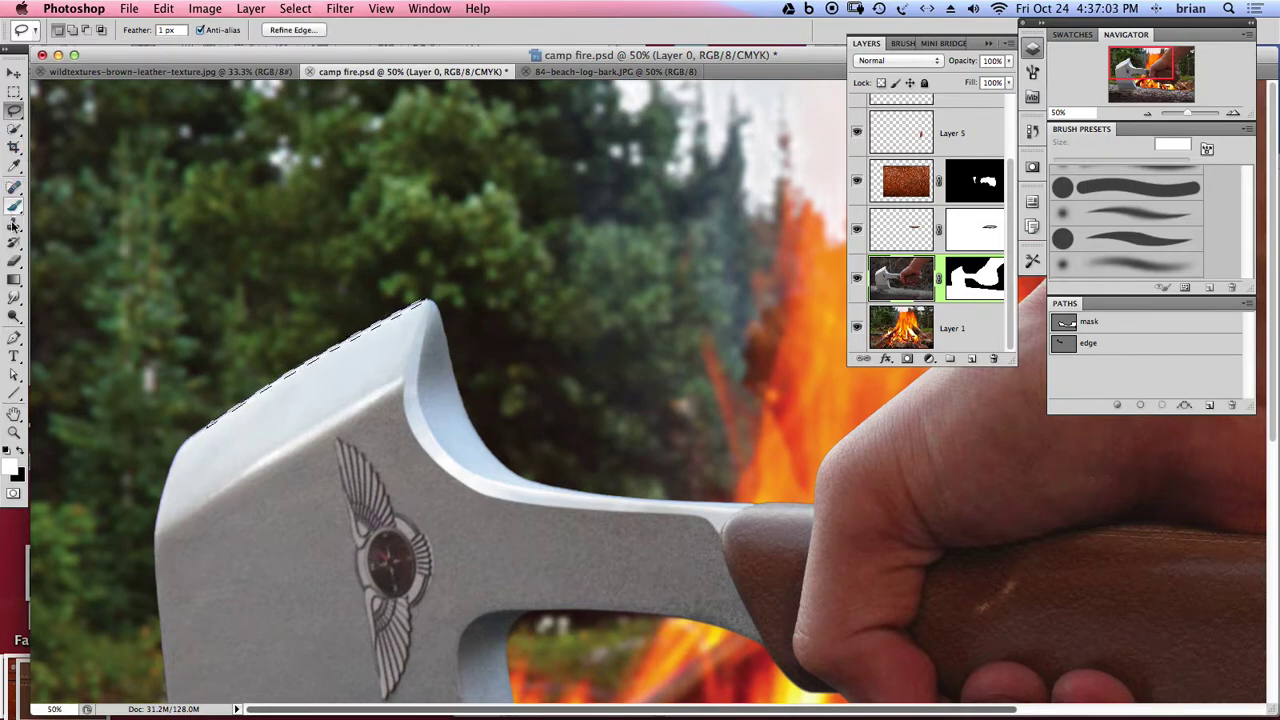
- Brighten the selected strip along the axe head's outer top edge with the Dodge tool on highlights at 30% exposure, and clear the selection
left_click(14, 316)
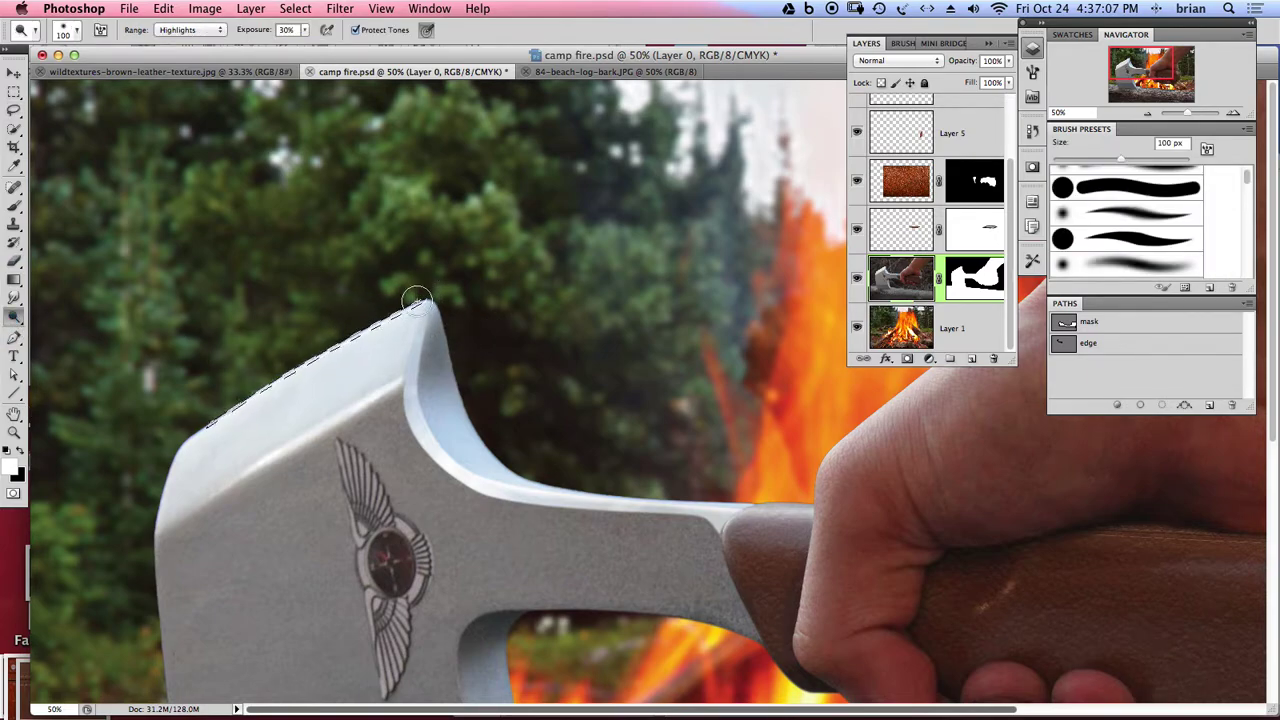
key("super+d")
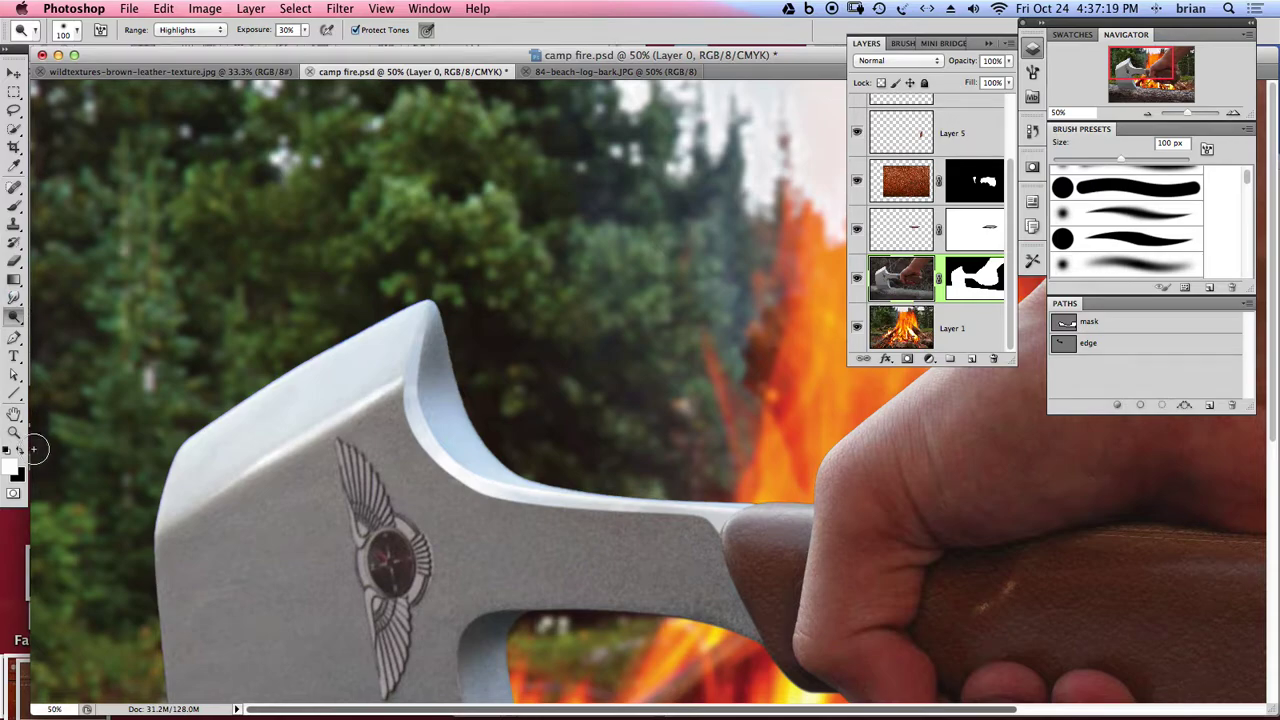
left_click(14, 205)
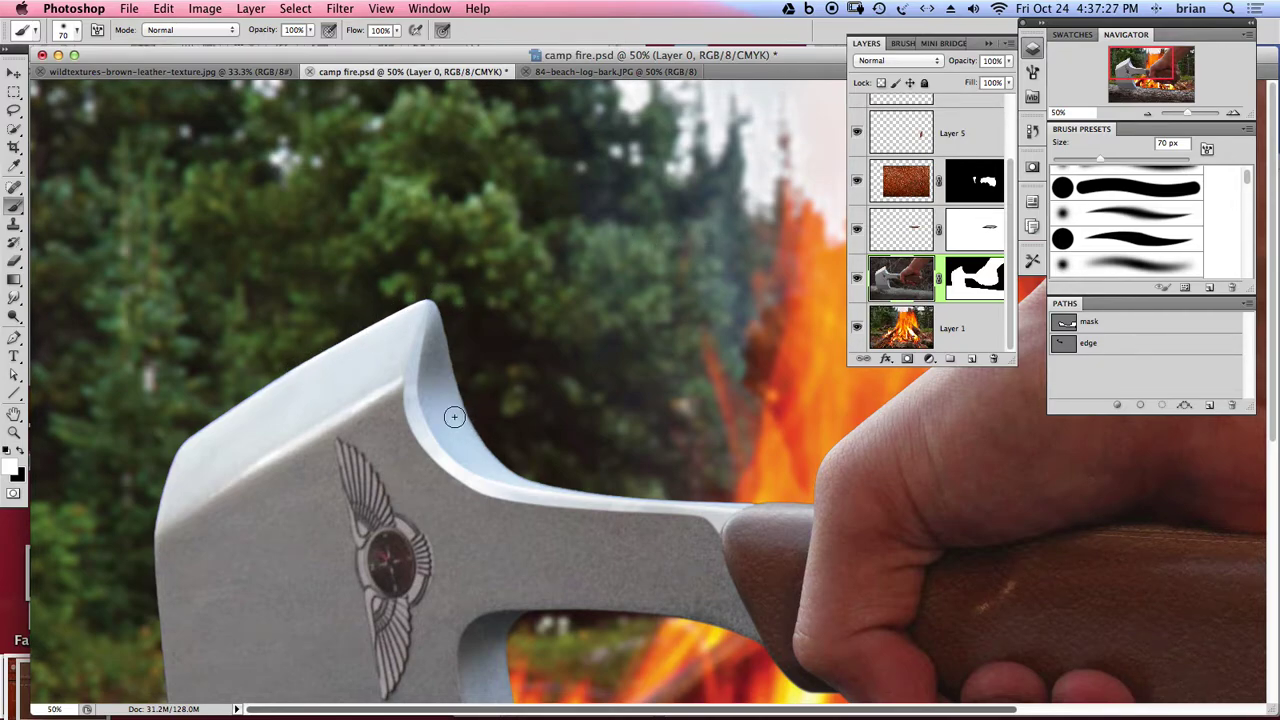
key("super+d")
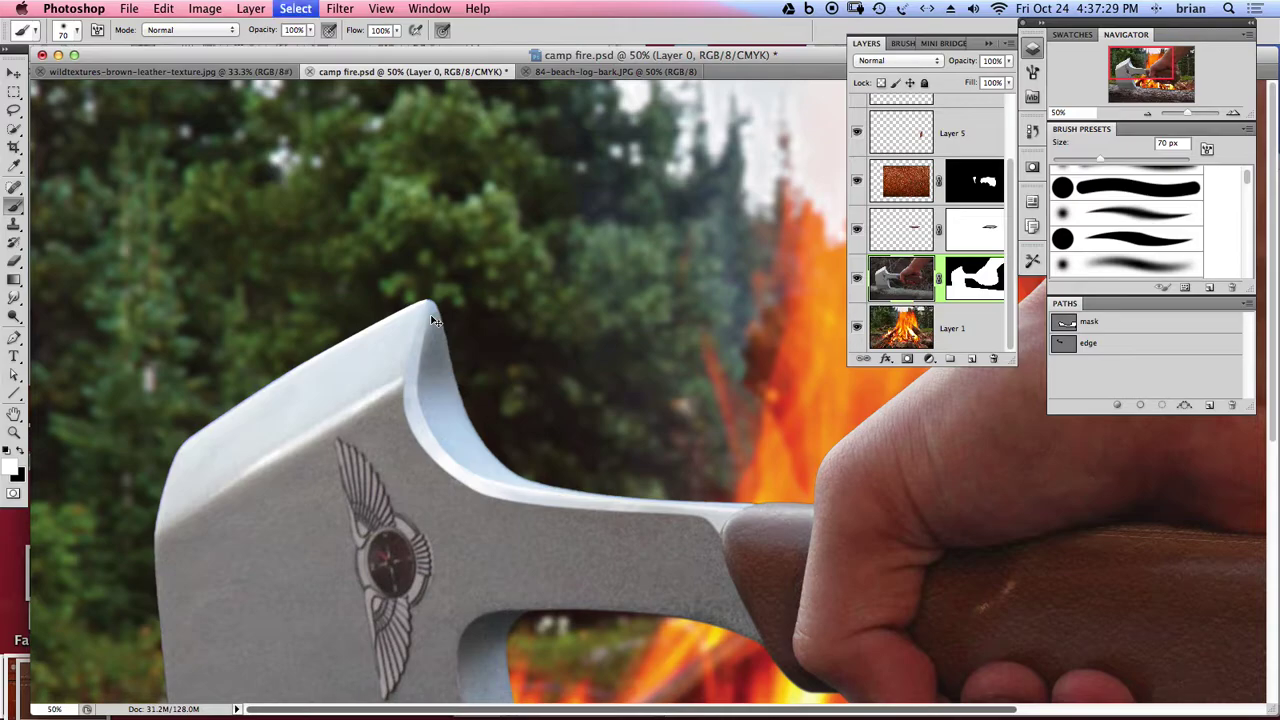
- Check the whole composite at 25% zoom and save camp fire.psd
left_click(450, 455, "alt")
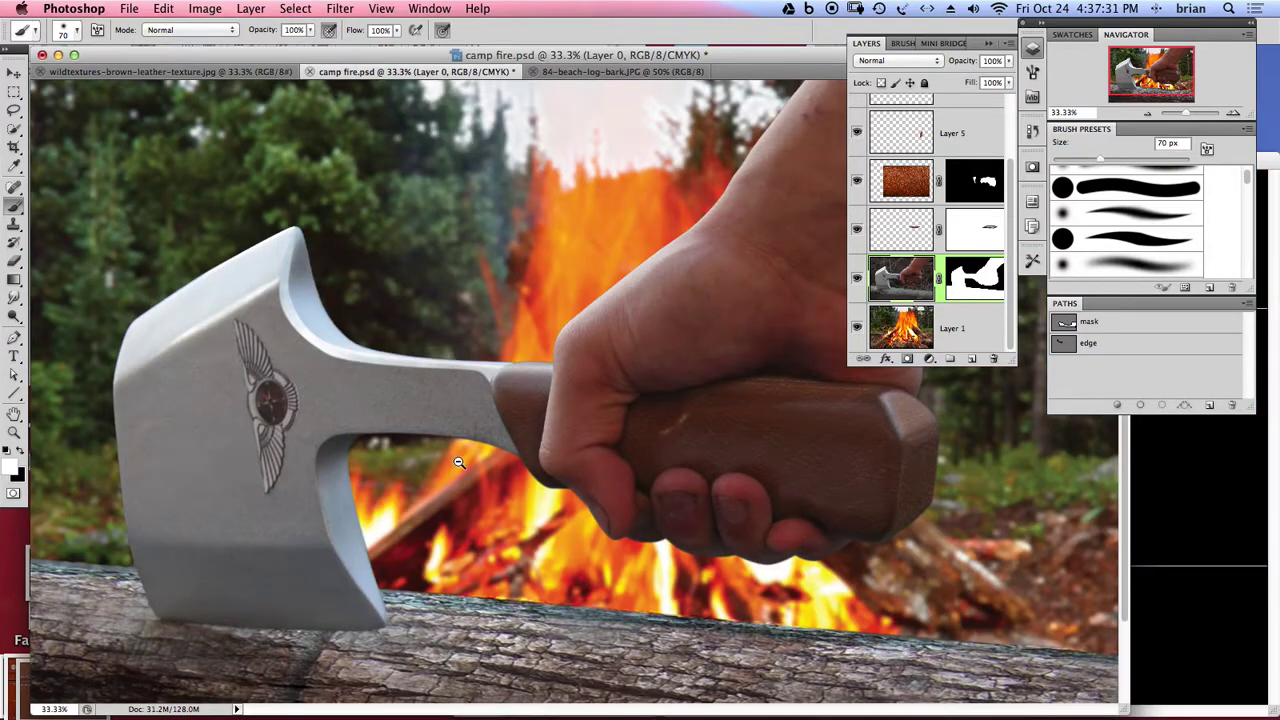
left_click(459, 466, "alt")
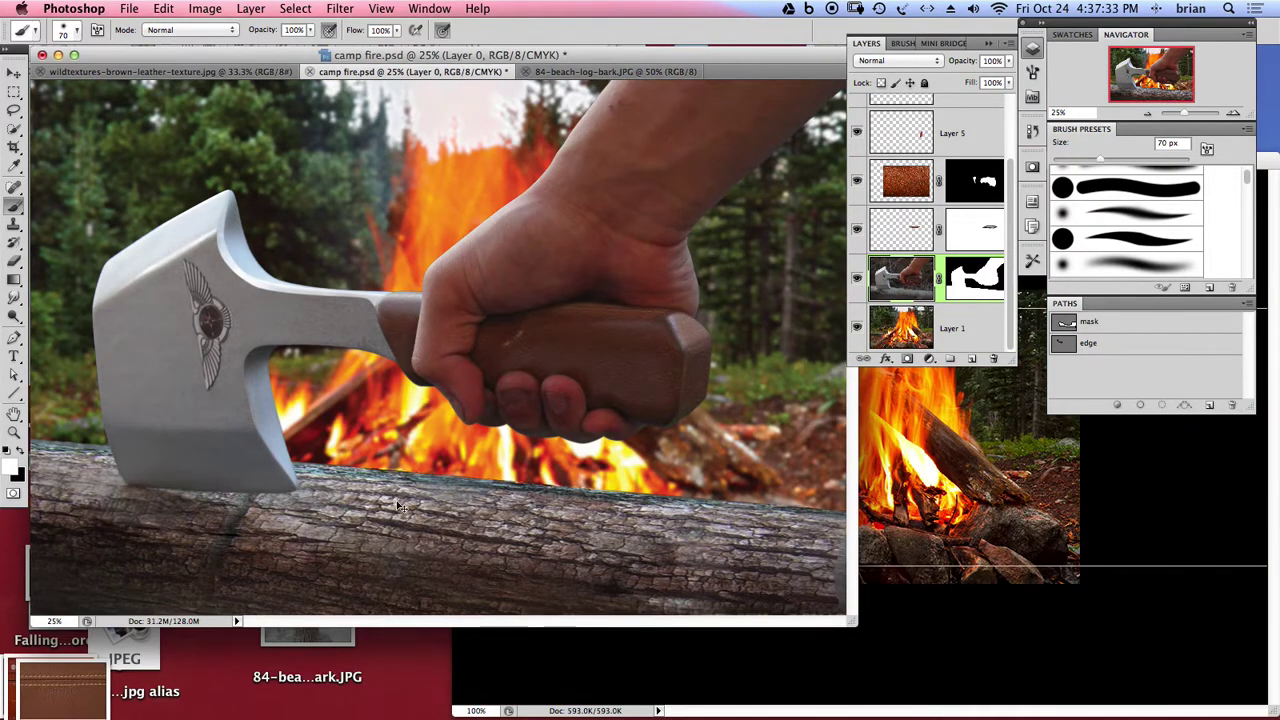
key("super+s")
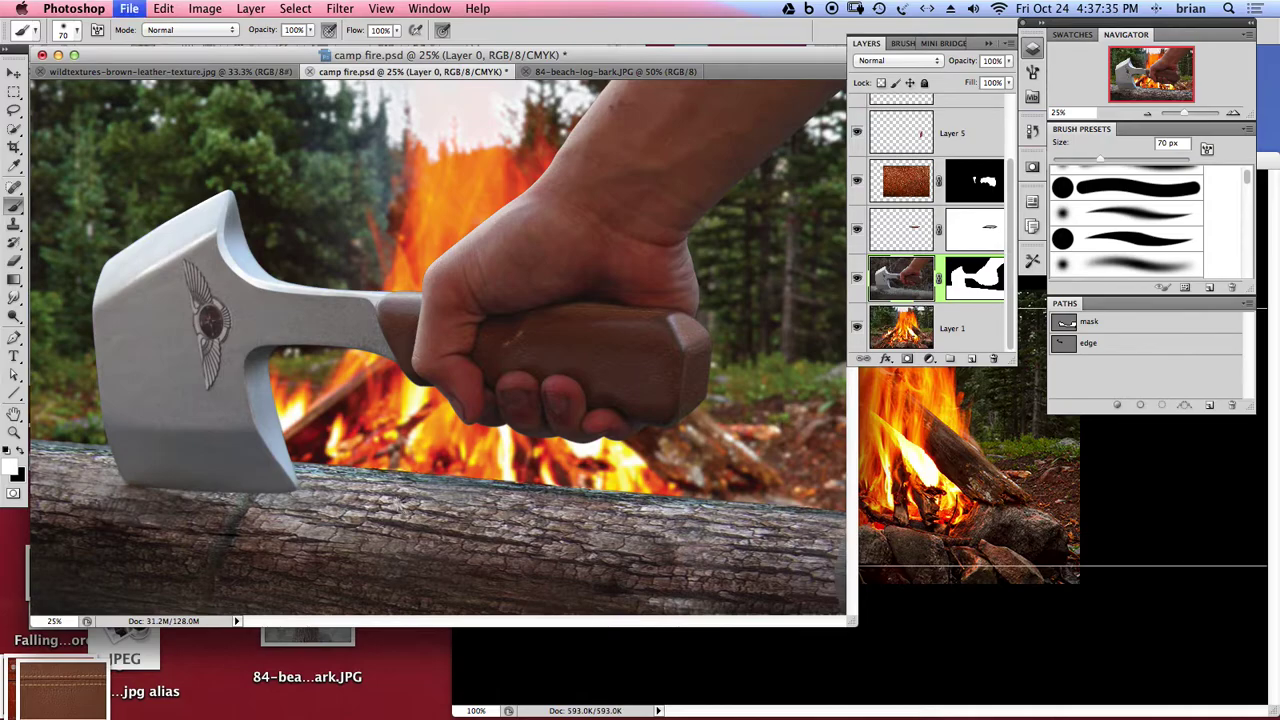